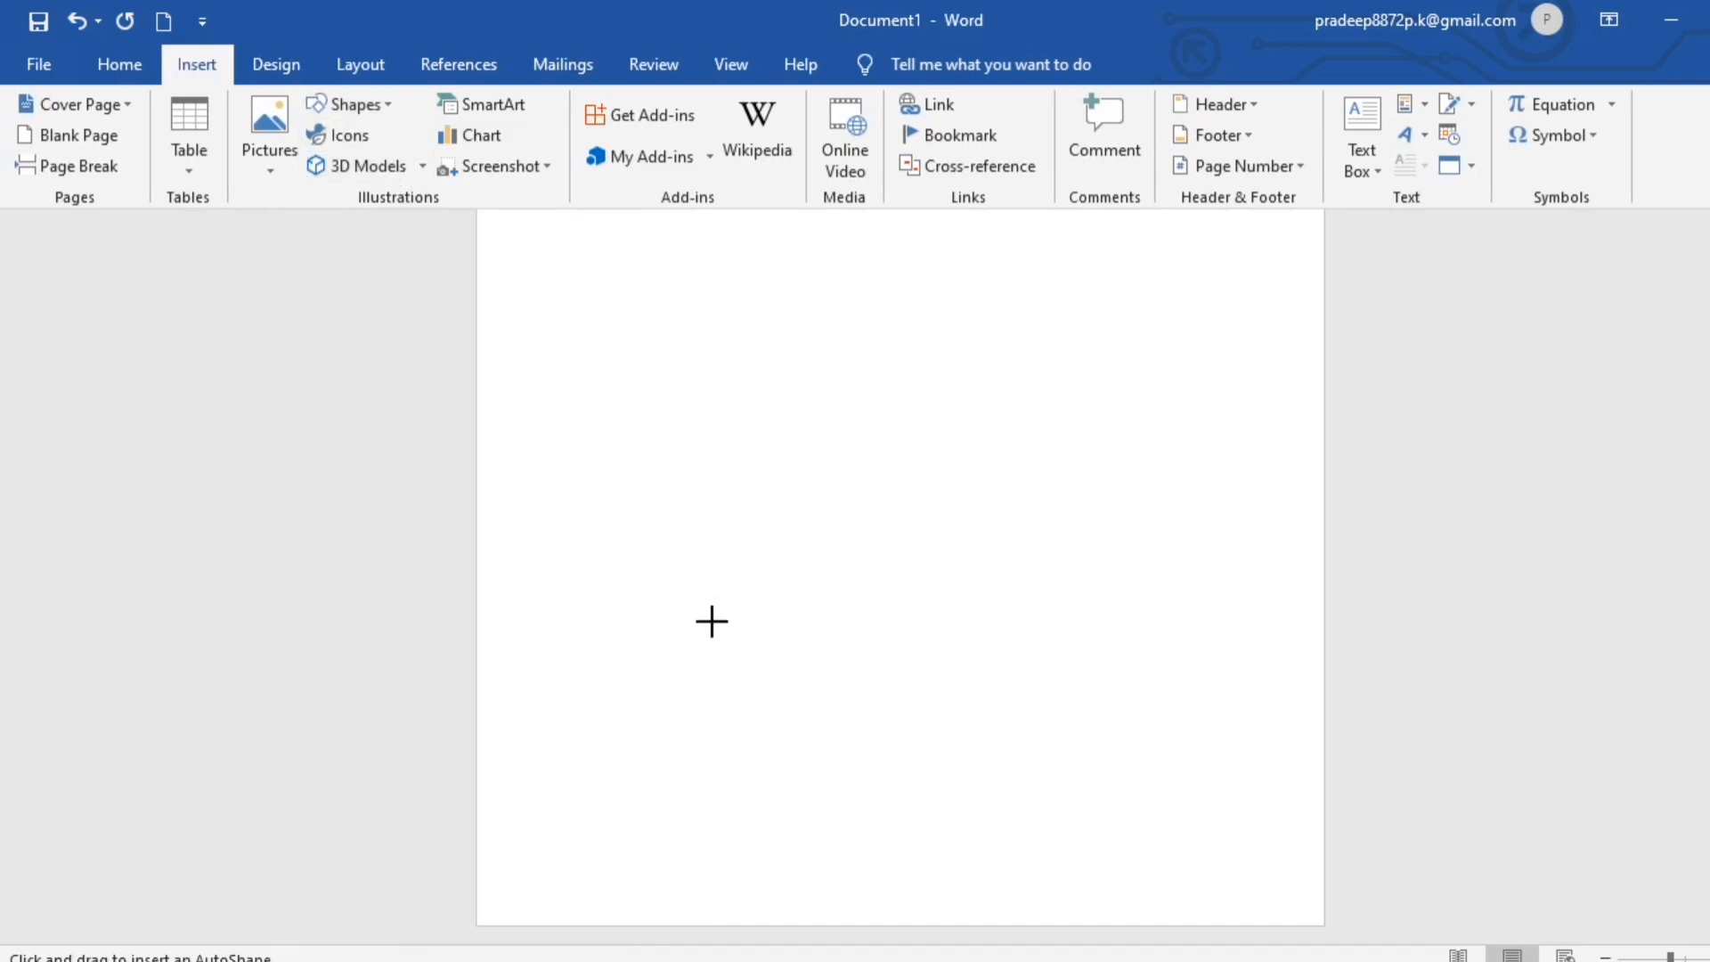
- Draw a rectangle across the full page width along the bottom edge, about 4.38" high and 8.26" wide
{"action": "mouse_move", "coordinate": [479, 536]}
{"action": "left_mouse_down"}
{"action": "mouse_move", "coordinate": [1019, 718]}
{"action": "mouse_move", "coordinate": [1291, 882]}
{"action": "mouse_move", "coordinate": [1324, 925]}
{"action": "left_mouse_up"}
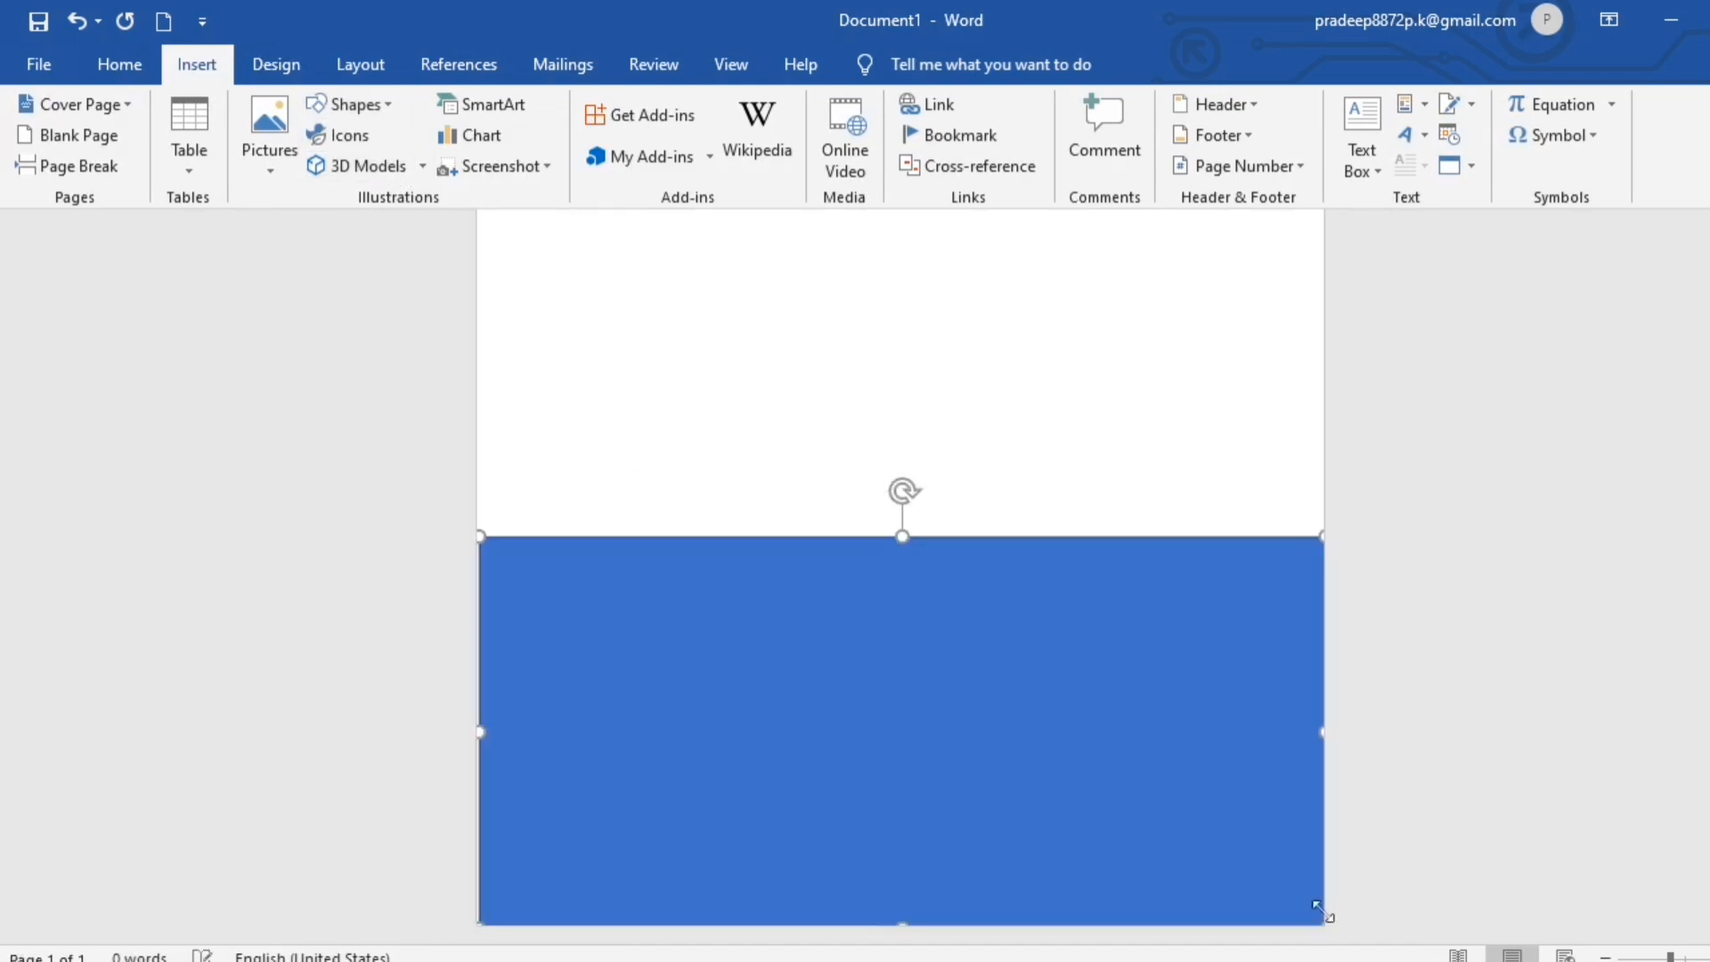
{"action": "left_click_drag", "start_coordinate": [477, 733], "coordinate": [474, 734]}
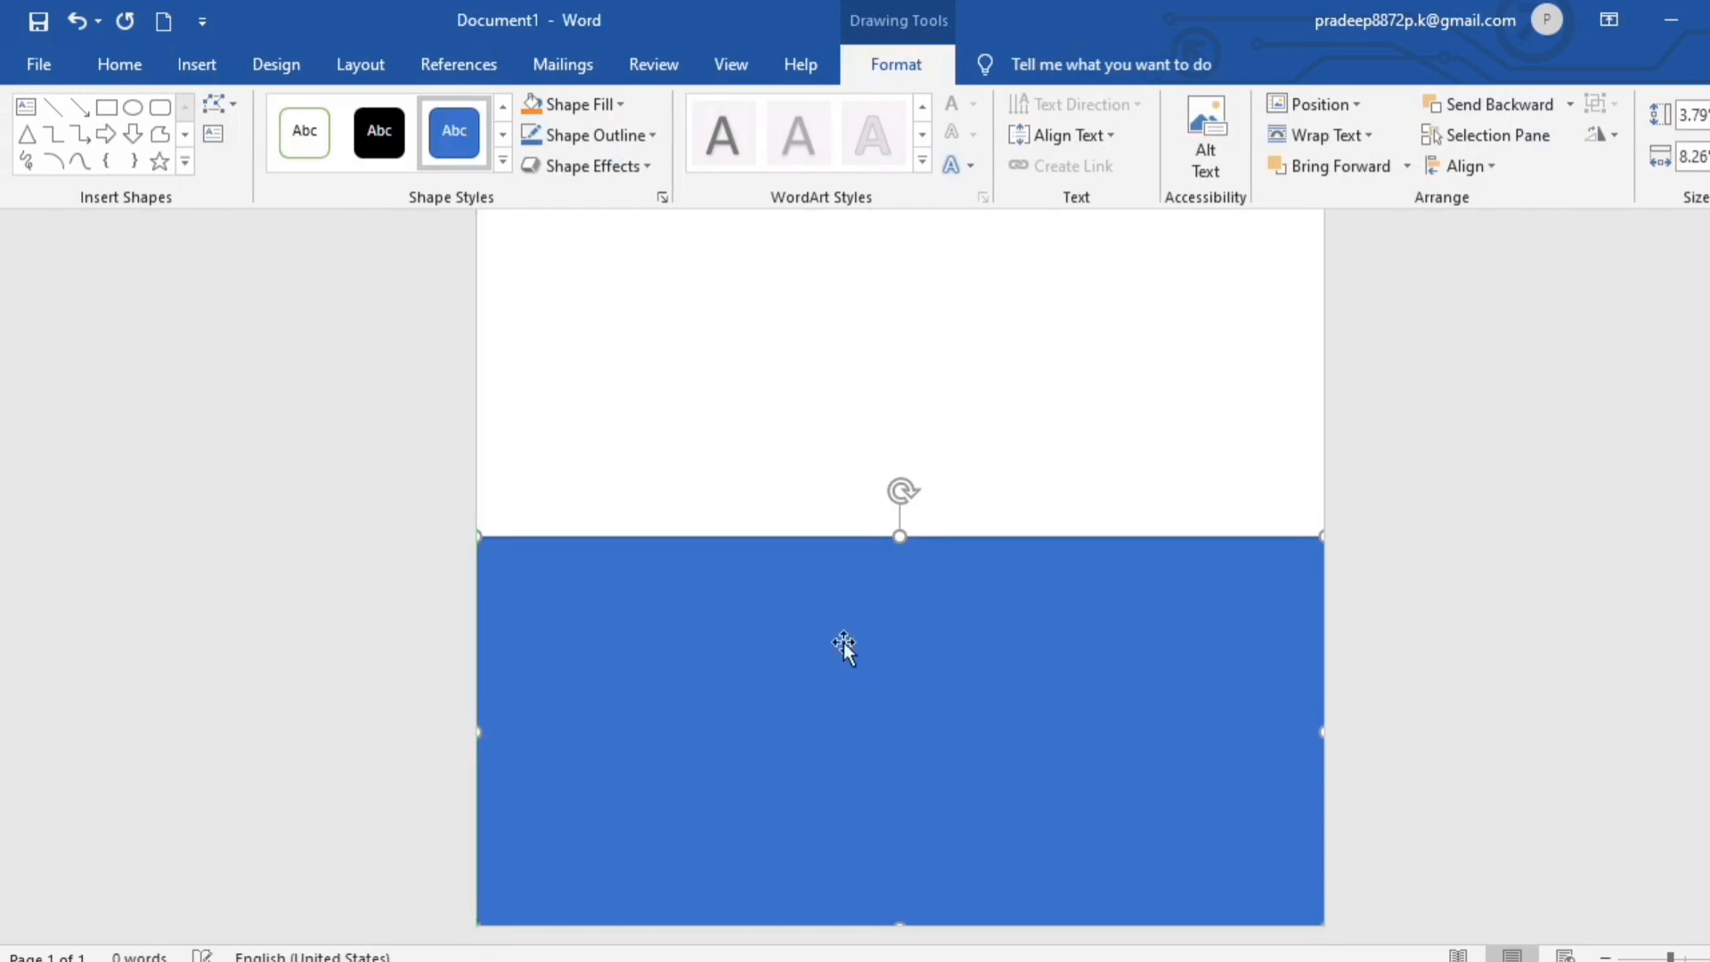
{"action": "left_click_drag", "start_coordinate": [900, 537], "coordinate": [893, 478]}
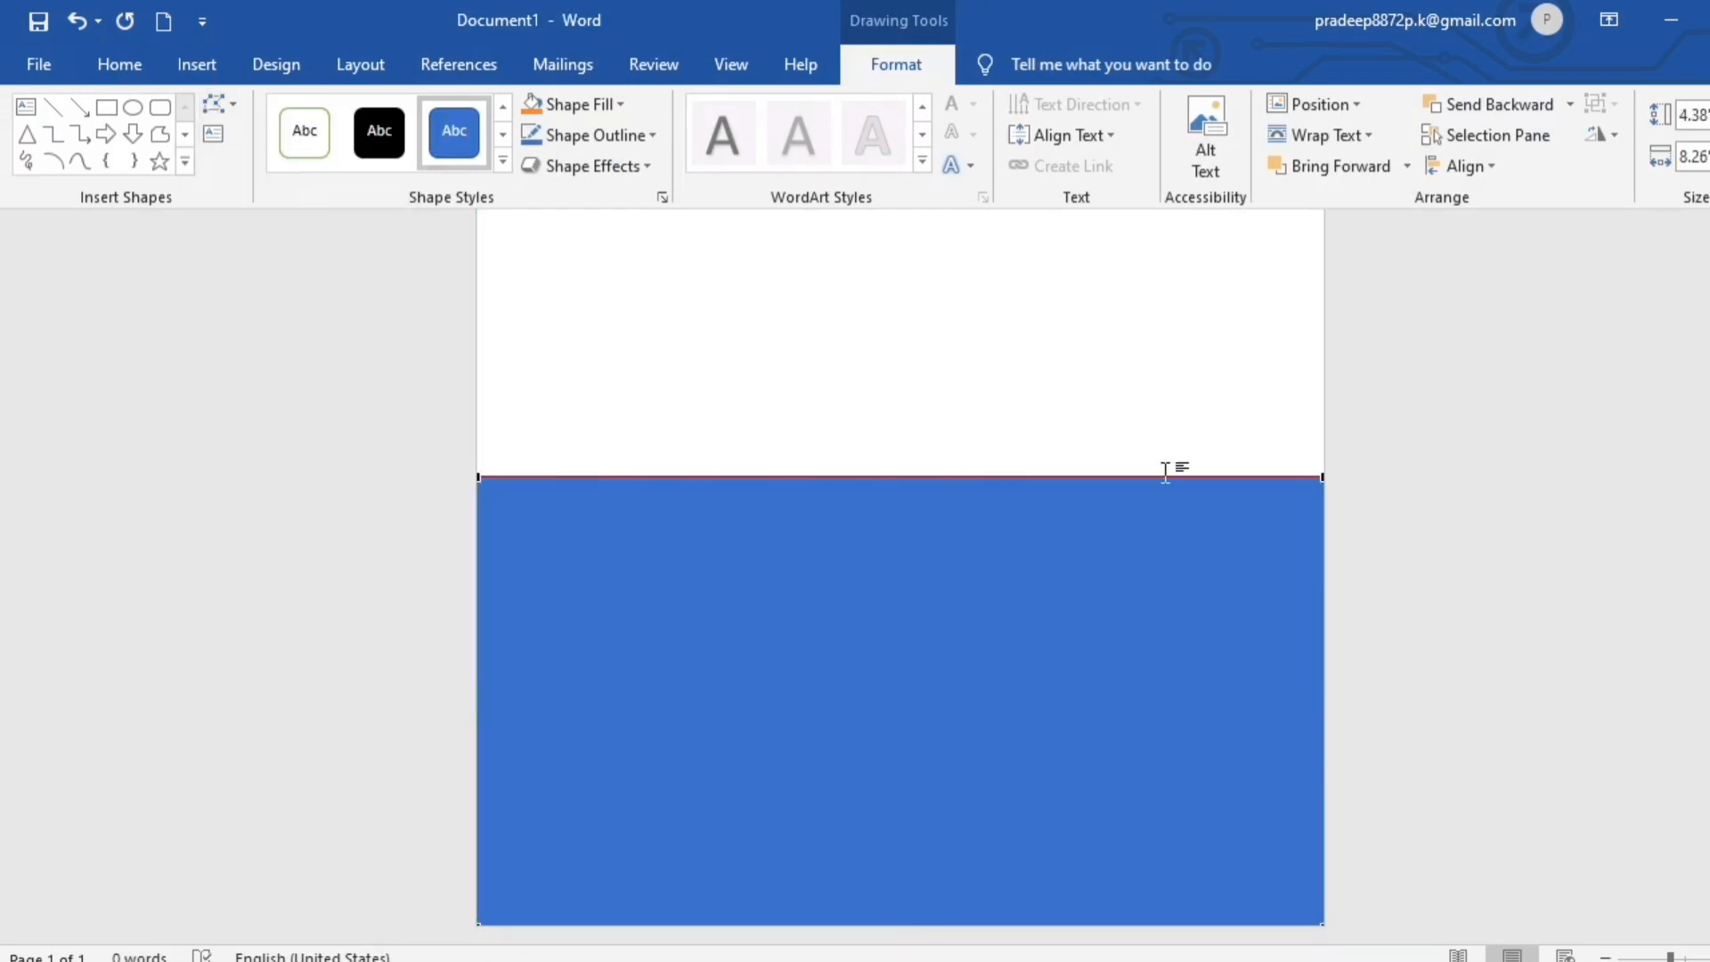
- Edit the rectangle's points so its upper edge bulges upward near the left end
{"action": "scroll", "coordinate": [767, 473], "scroll_direction": "up", "scroll_amount": 1}
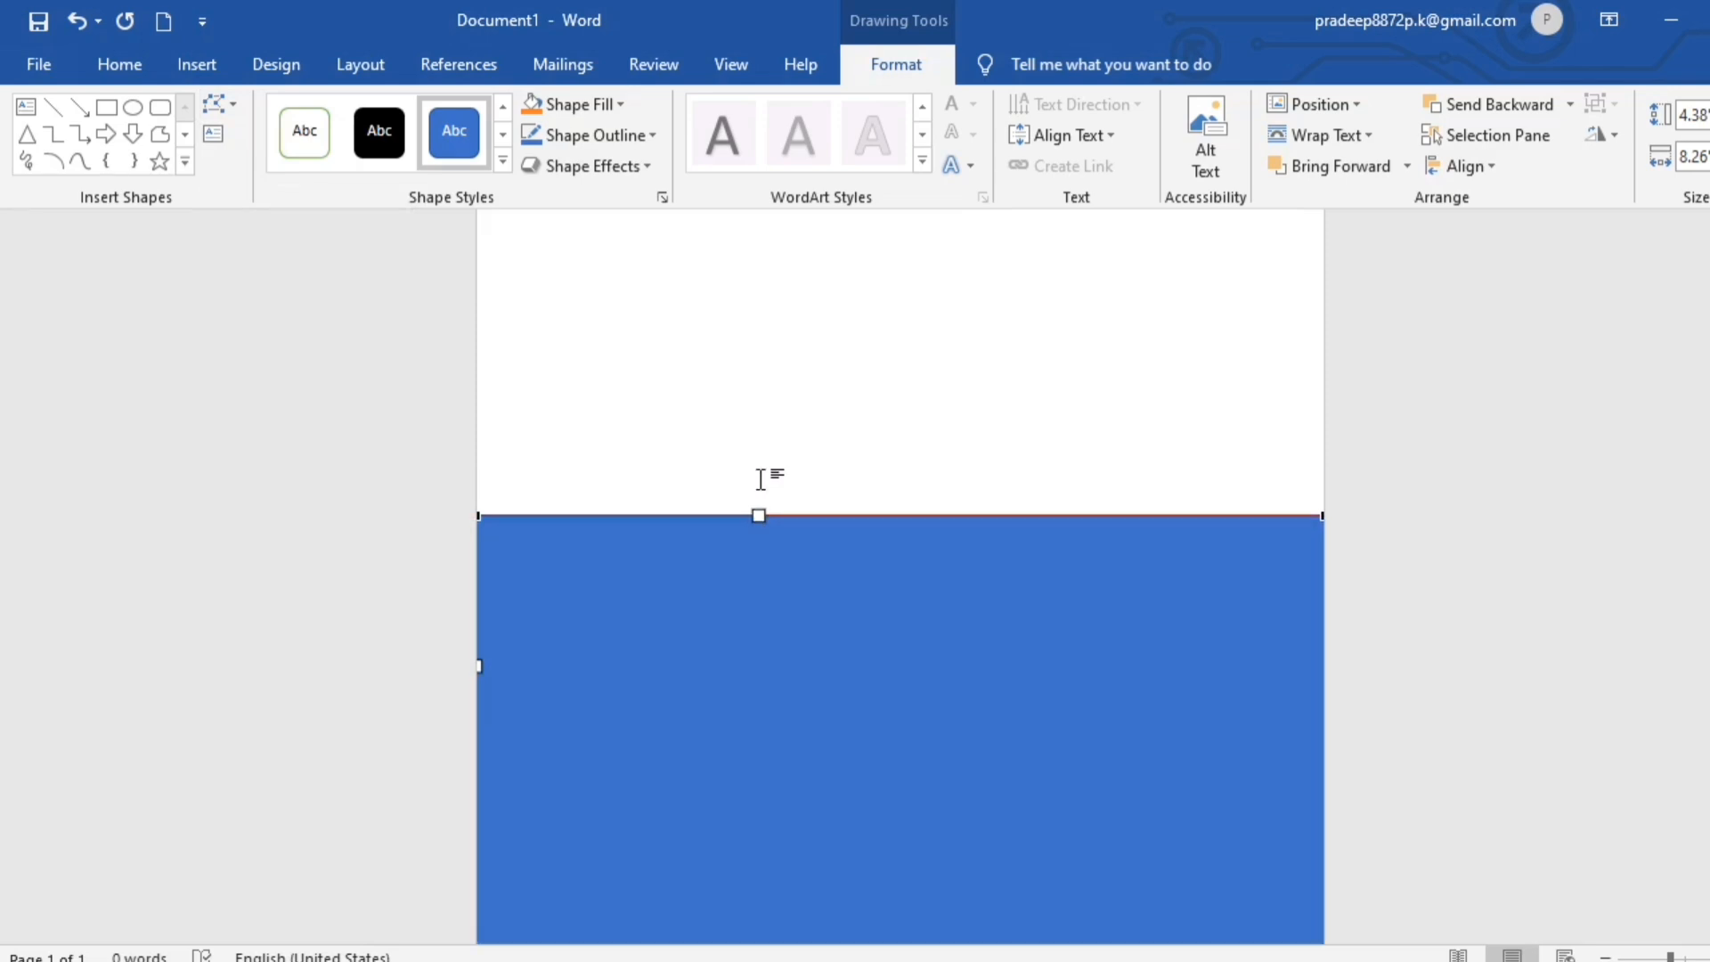
{"action": "scroll", "coordinate": [760, 542], "scroll_direction": "down", "scroll_amount": 1}
{"action": "mouse_move", "coordinate": [759, 476]}
{"action": "left_mouse_down"}
{"action": "mouse_move", "coordinate": [722, 321]}
{"action": "mouse_move", "coordinate": [783, 259]}
{"action": "left_mouse_up"}
- Lower the rectangle's upper-right point and adjust its curve handle, shaping a smooth wave about 5.57" high that slopes down to the right
{"action": "left_click", "coordinate": [1318, 479]}
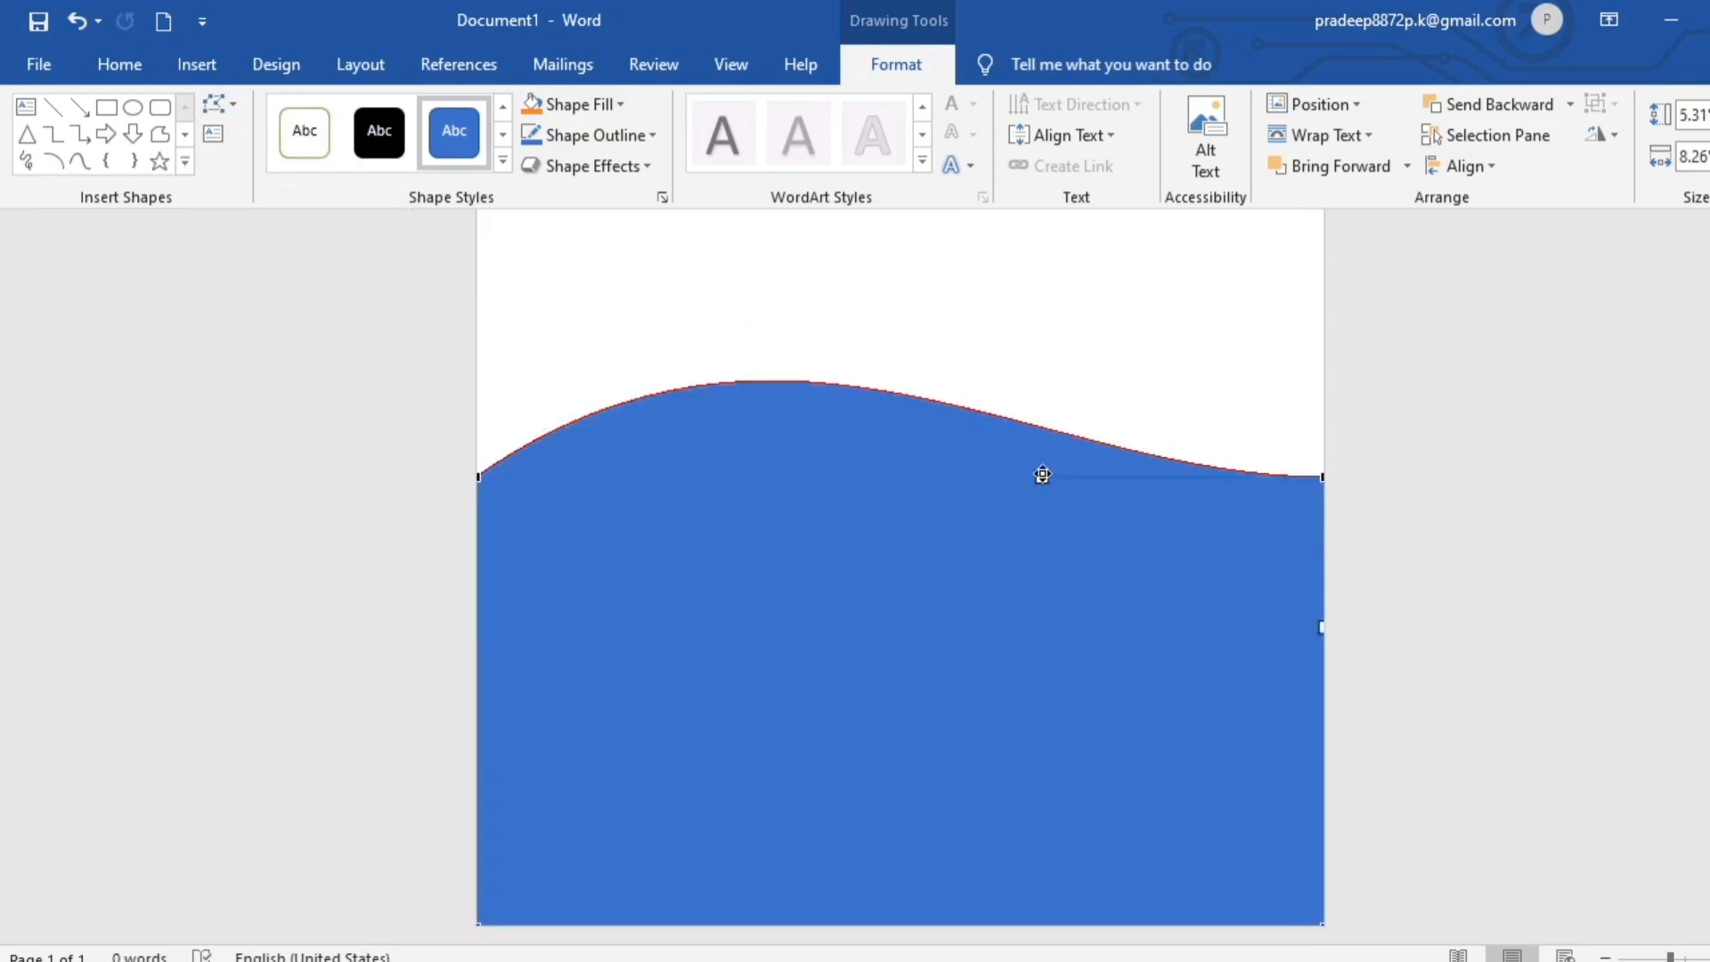
{"action": "left_click_drag", "start_coordinate": [1042, 475], "coordinate": [1209, 631]}
{"action": "left_click_drag", "start_coordinate": [1322, 478], "coordinate": [1320, 552]}
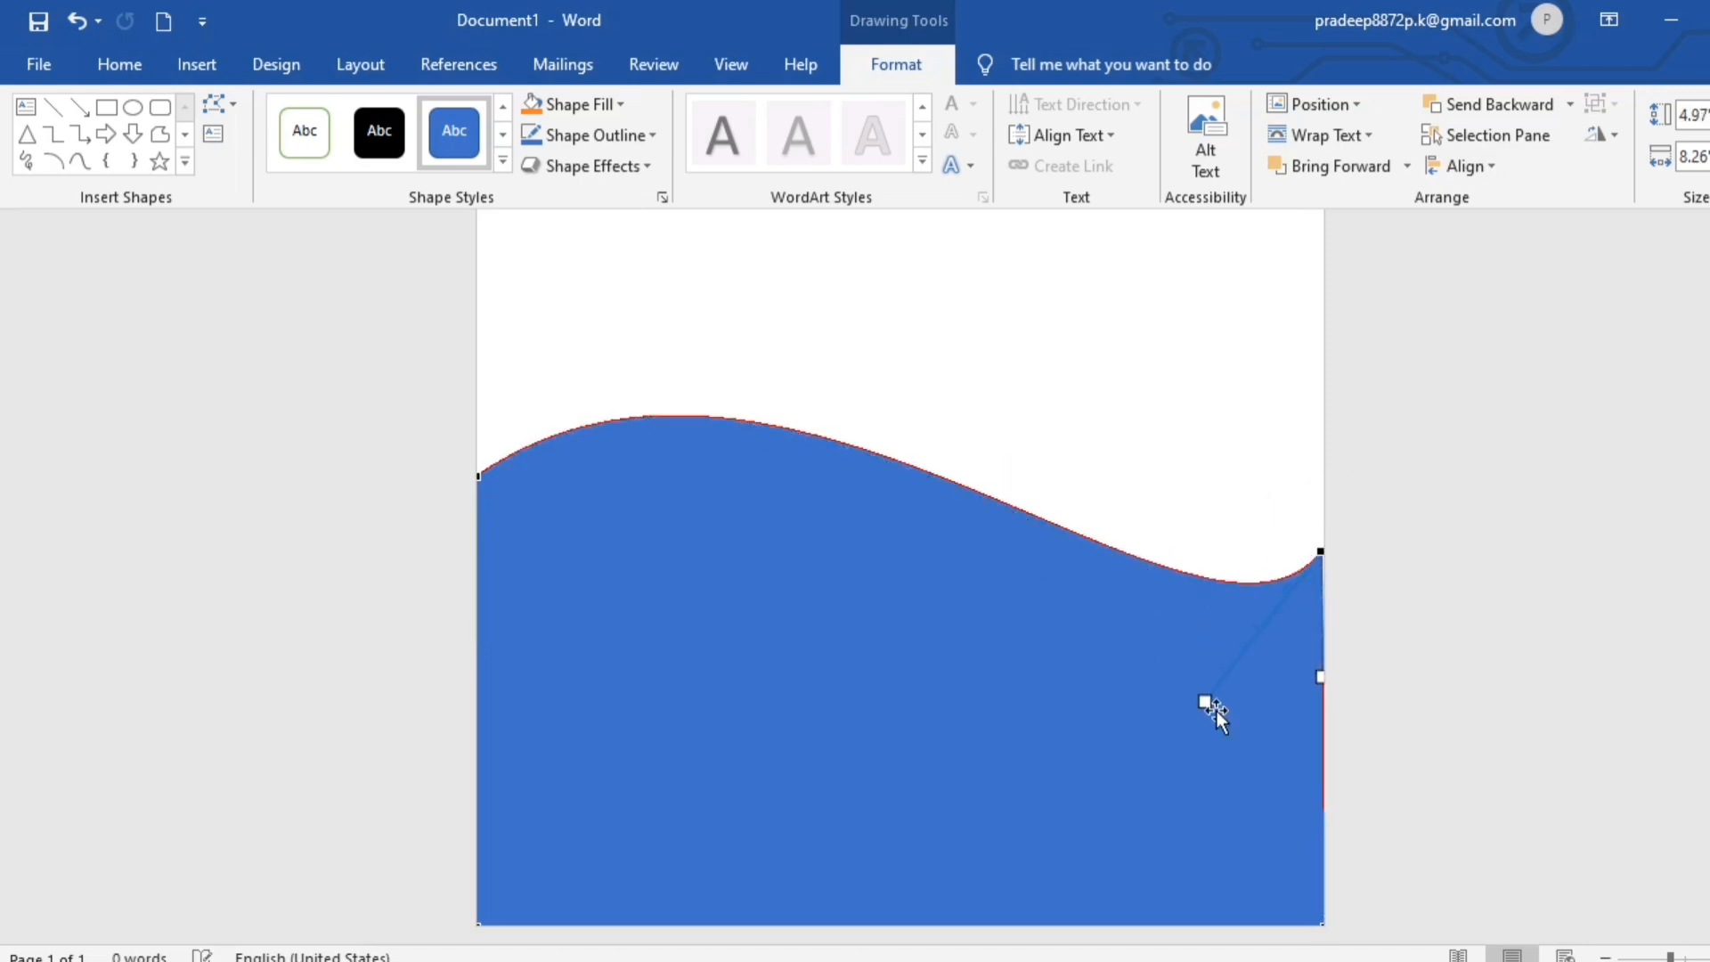
{"action": "left_click_drag", "start_coordinate": [1209, 700], "coordinate": [964, 614]}
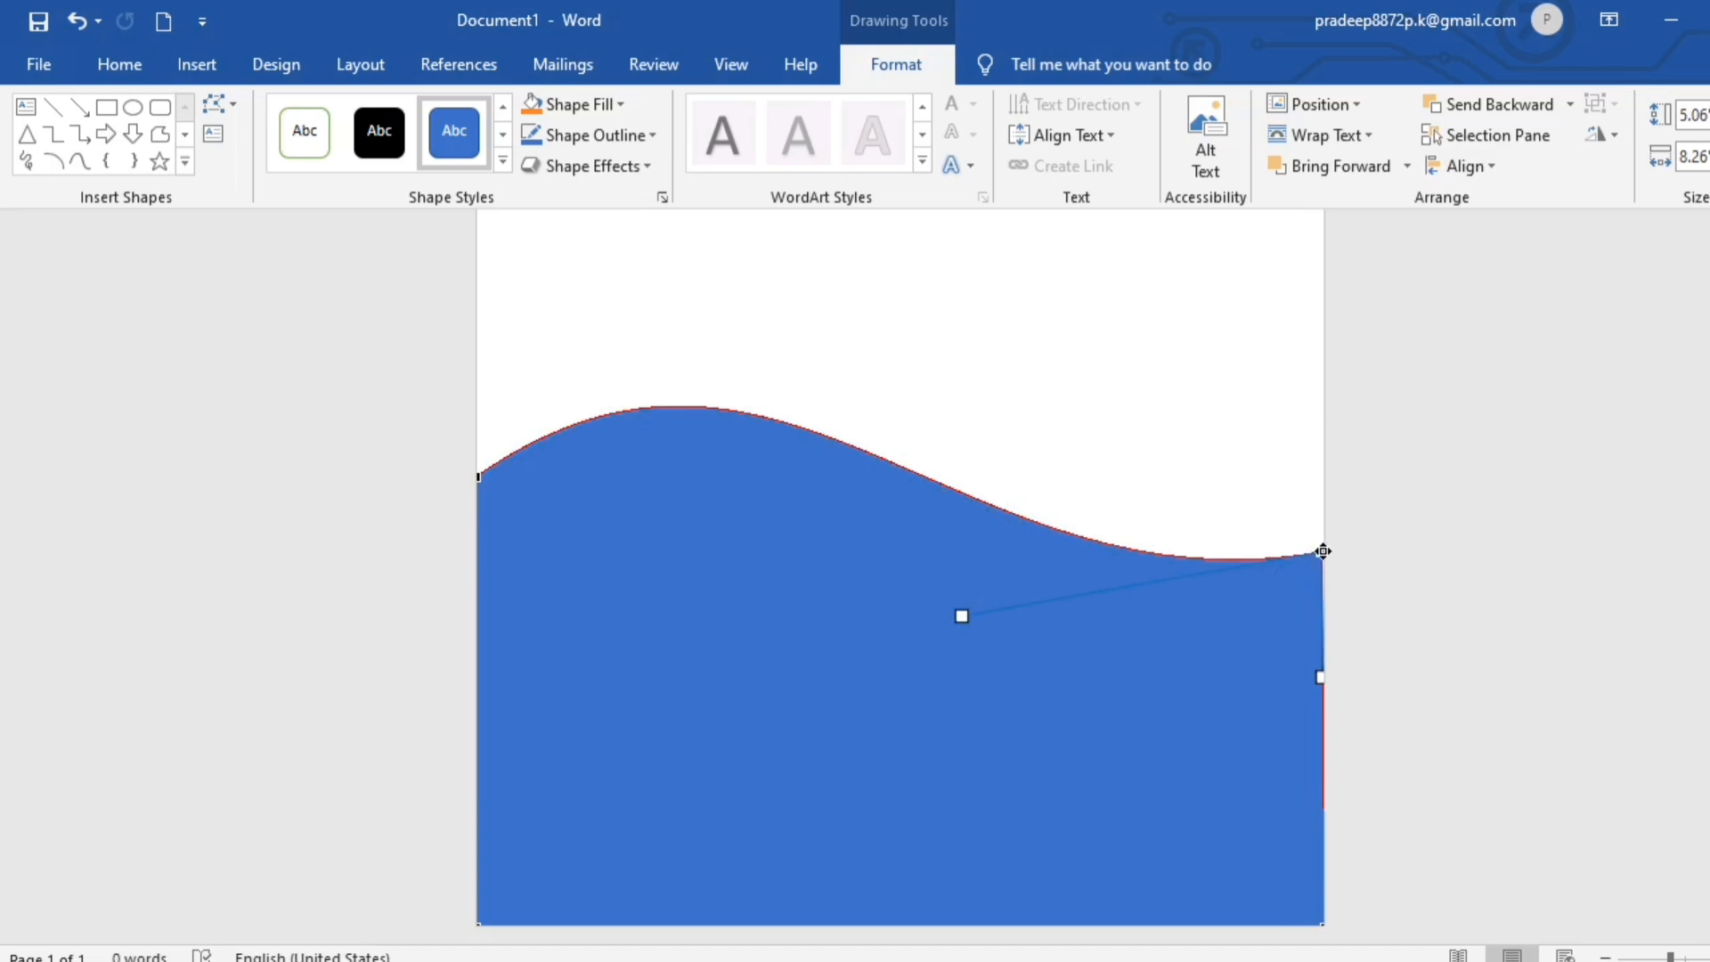
{"action": "left_click_drag", "start_coordinate": [1322, 551], "coordinate": [1320, 636]}
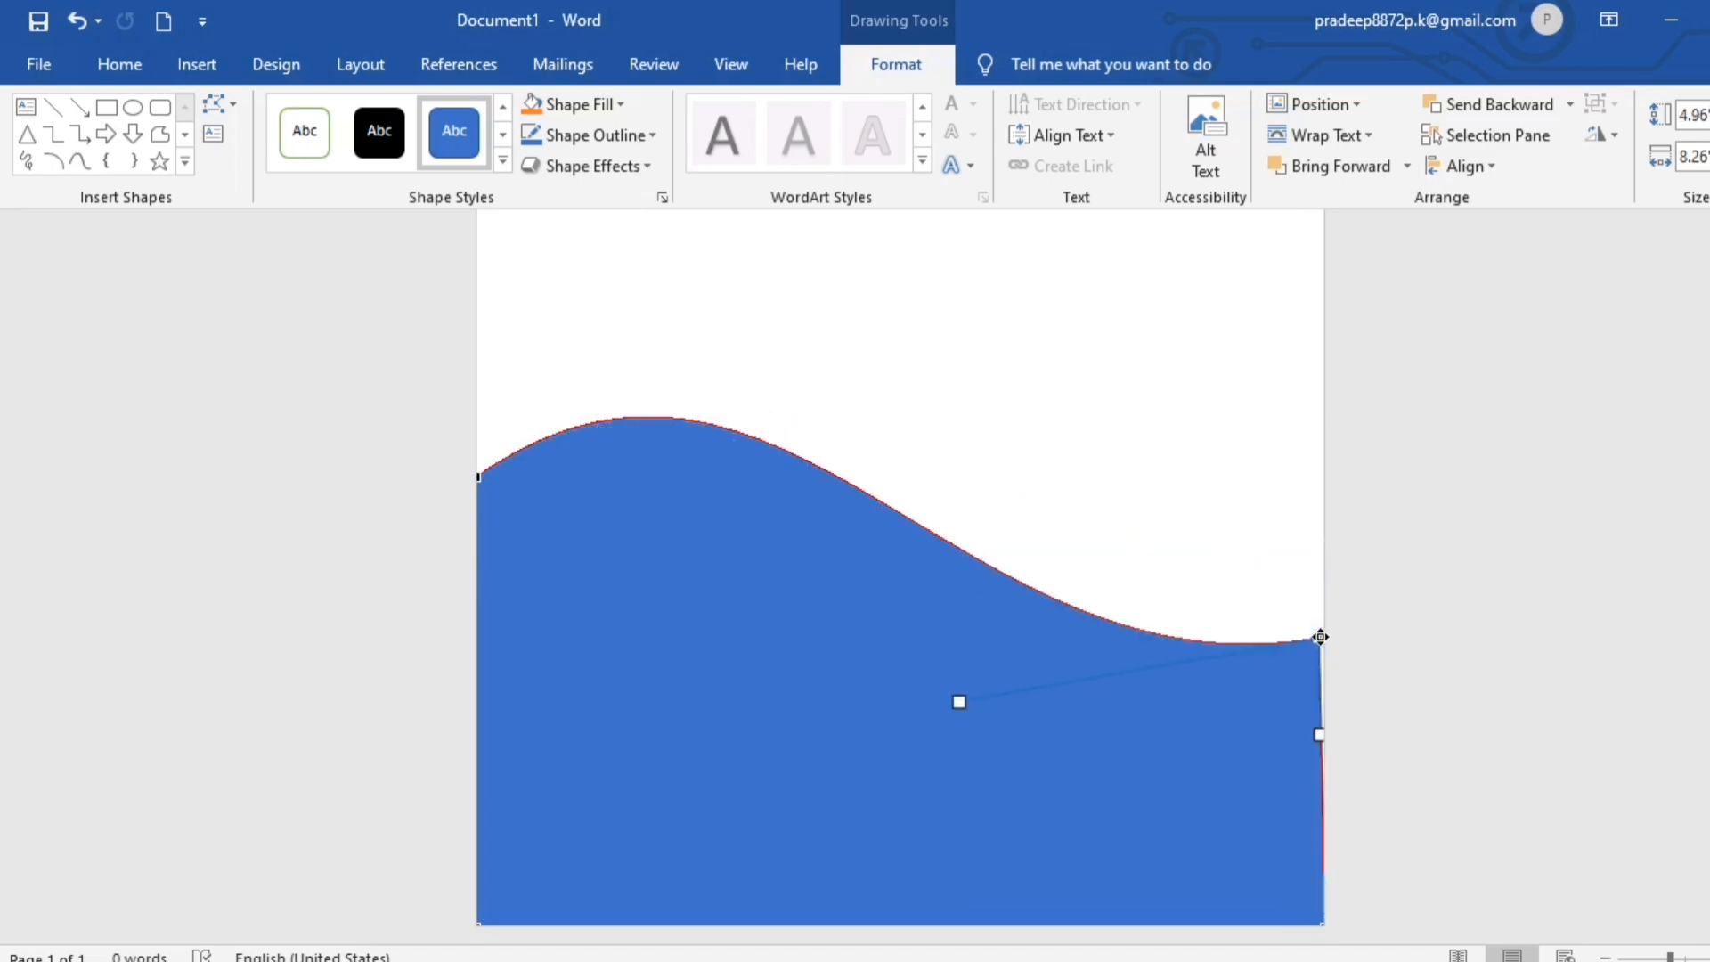
{"action": "left_click_drag", "start_coordinate": [960, 700], "coordinate": [950, 661]}
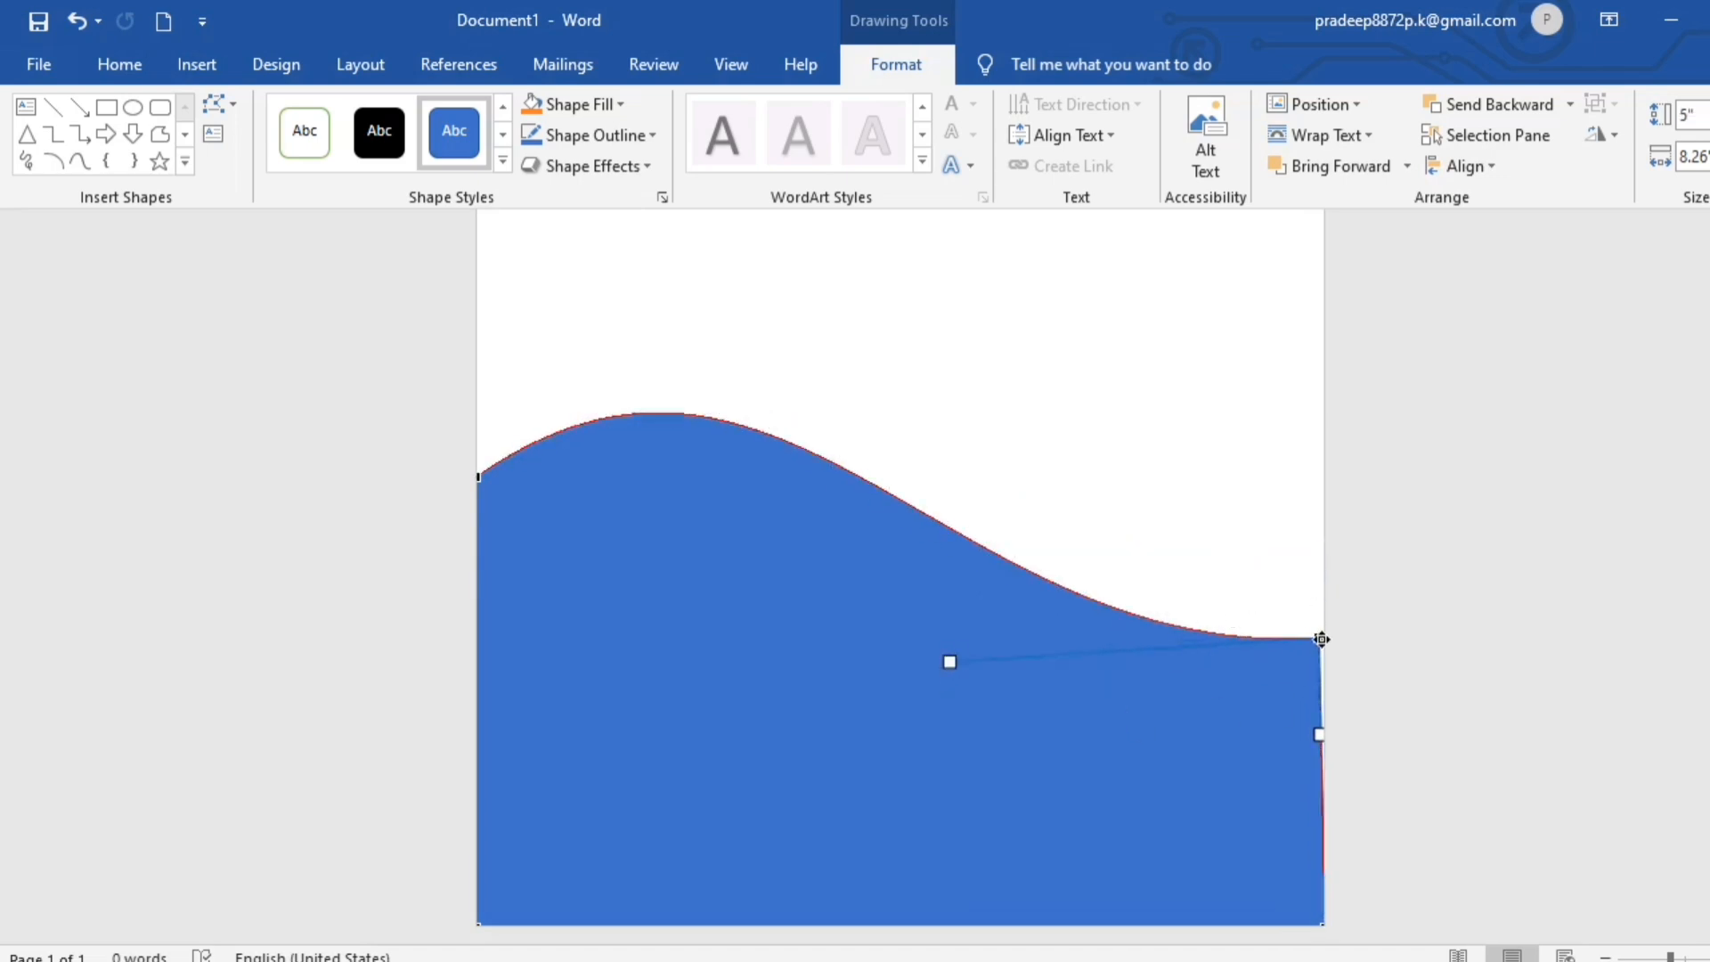
{"action": "left_click", "coordinate": [1378, 644]}
- Fill the wave shape with a custom dark green, RGB 0, 130, 0 (#008200)
{"action": "left_click", "coordinate": [889, 59]}
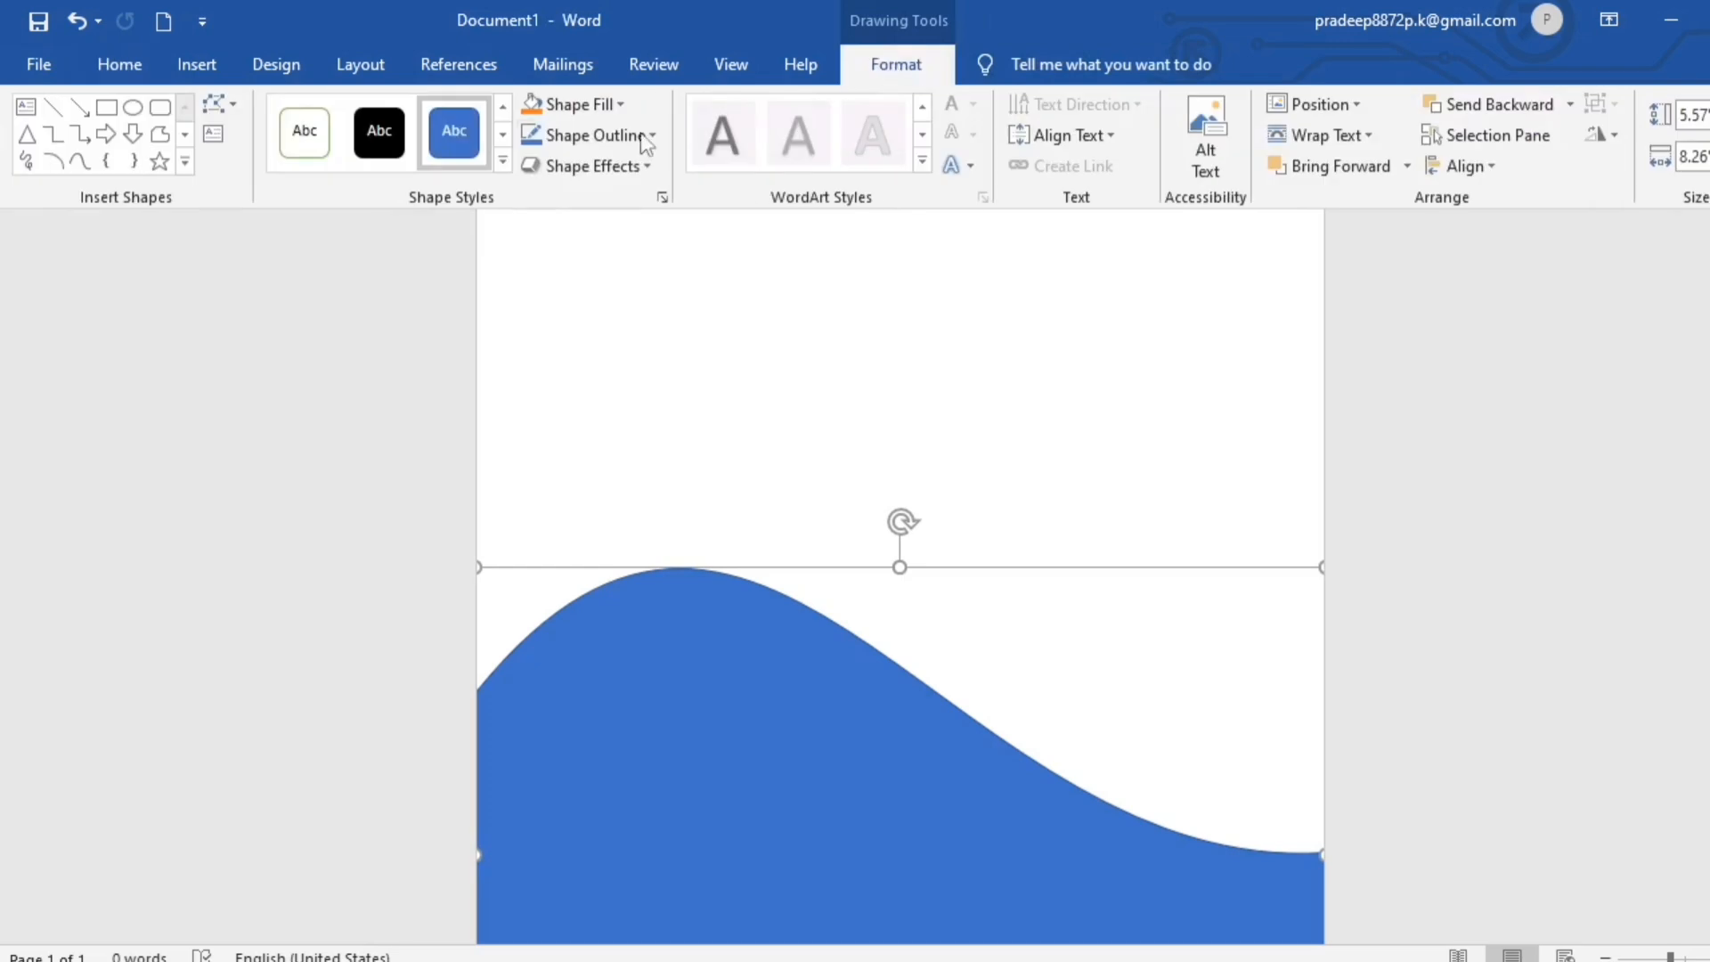
{"action": "left_click", "coordinate": [619, 103]}
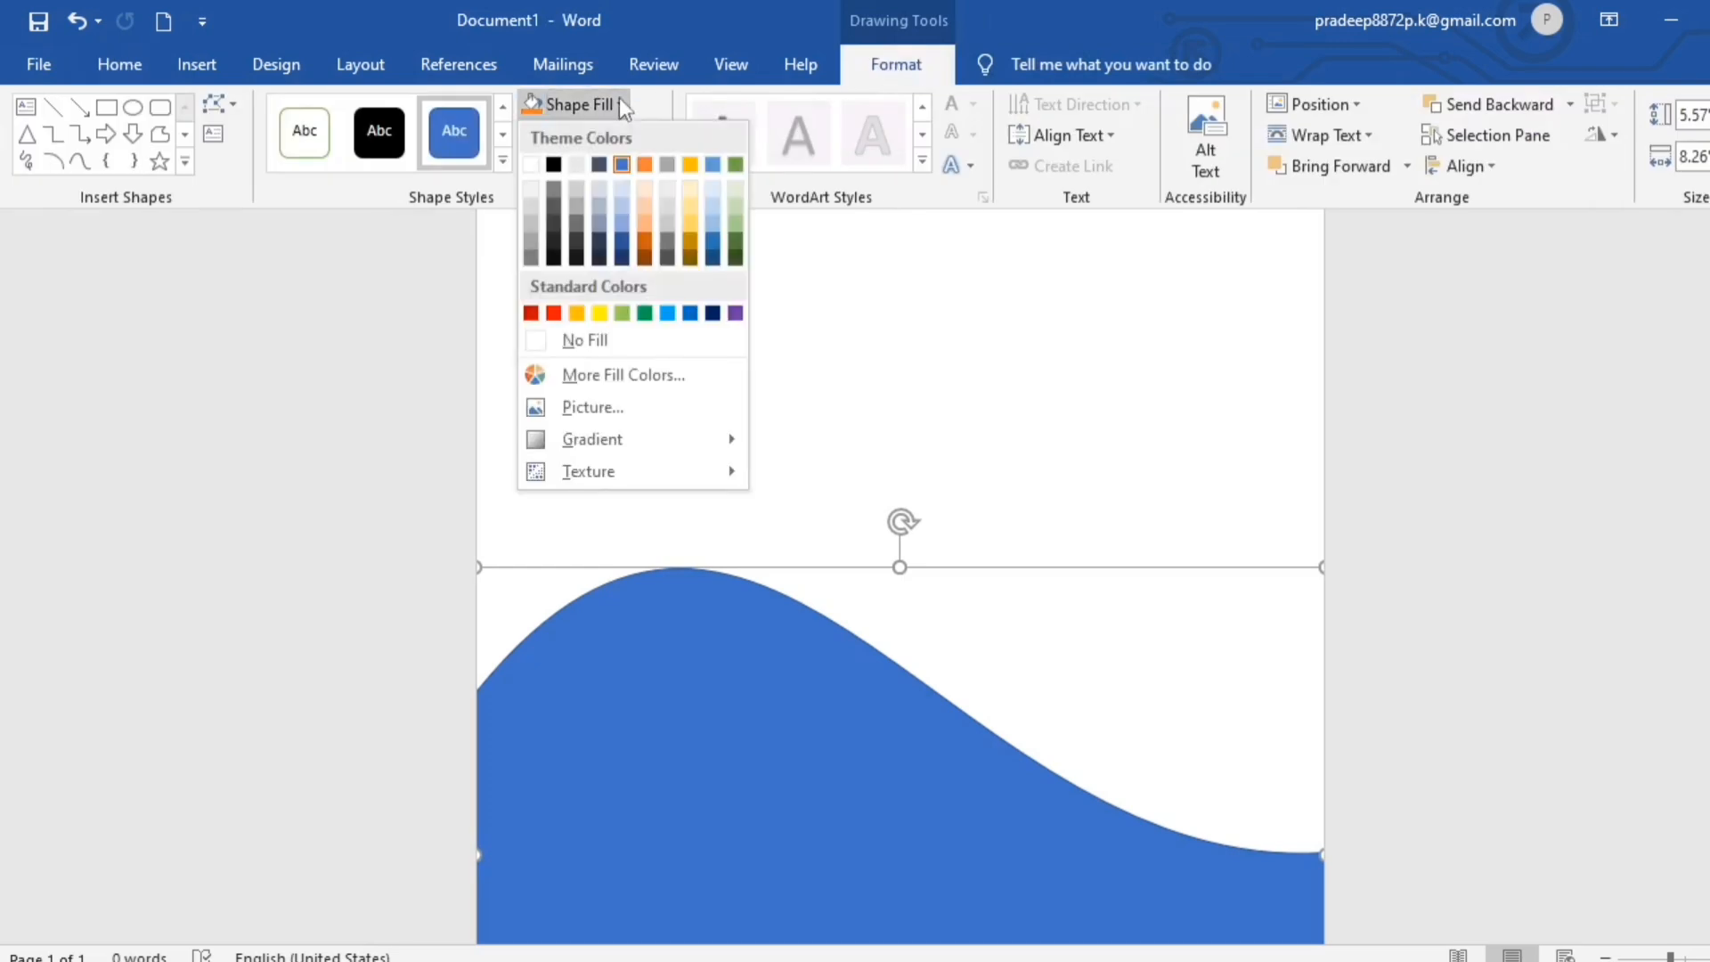
{"action": "left_click", "coordinate": [588, 374]}
{"action": "left_click_drag", "start_coordinate": [1077, 145], "coordinate": [1114, 135]}
{"action": "left_click", "coordinate": [1044, 184]}
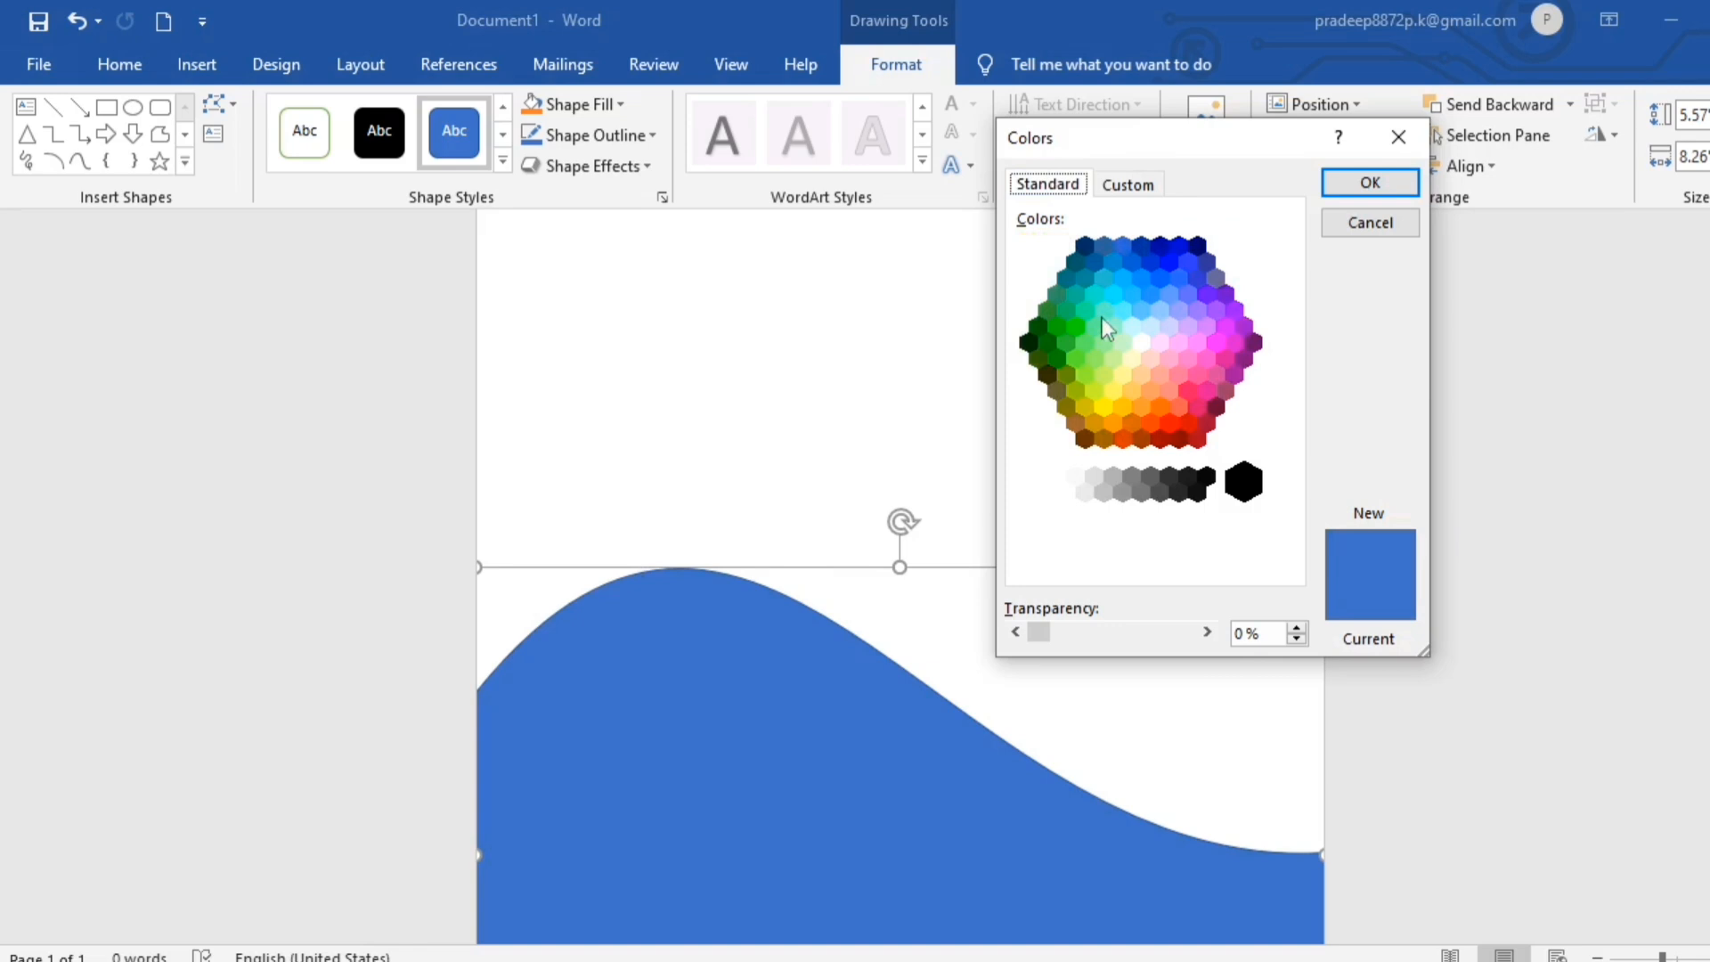
{"action": "left_click", "coordinate": [1038, 326]}
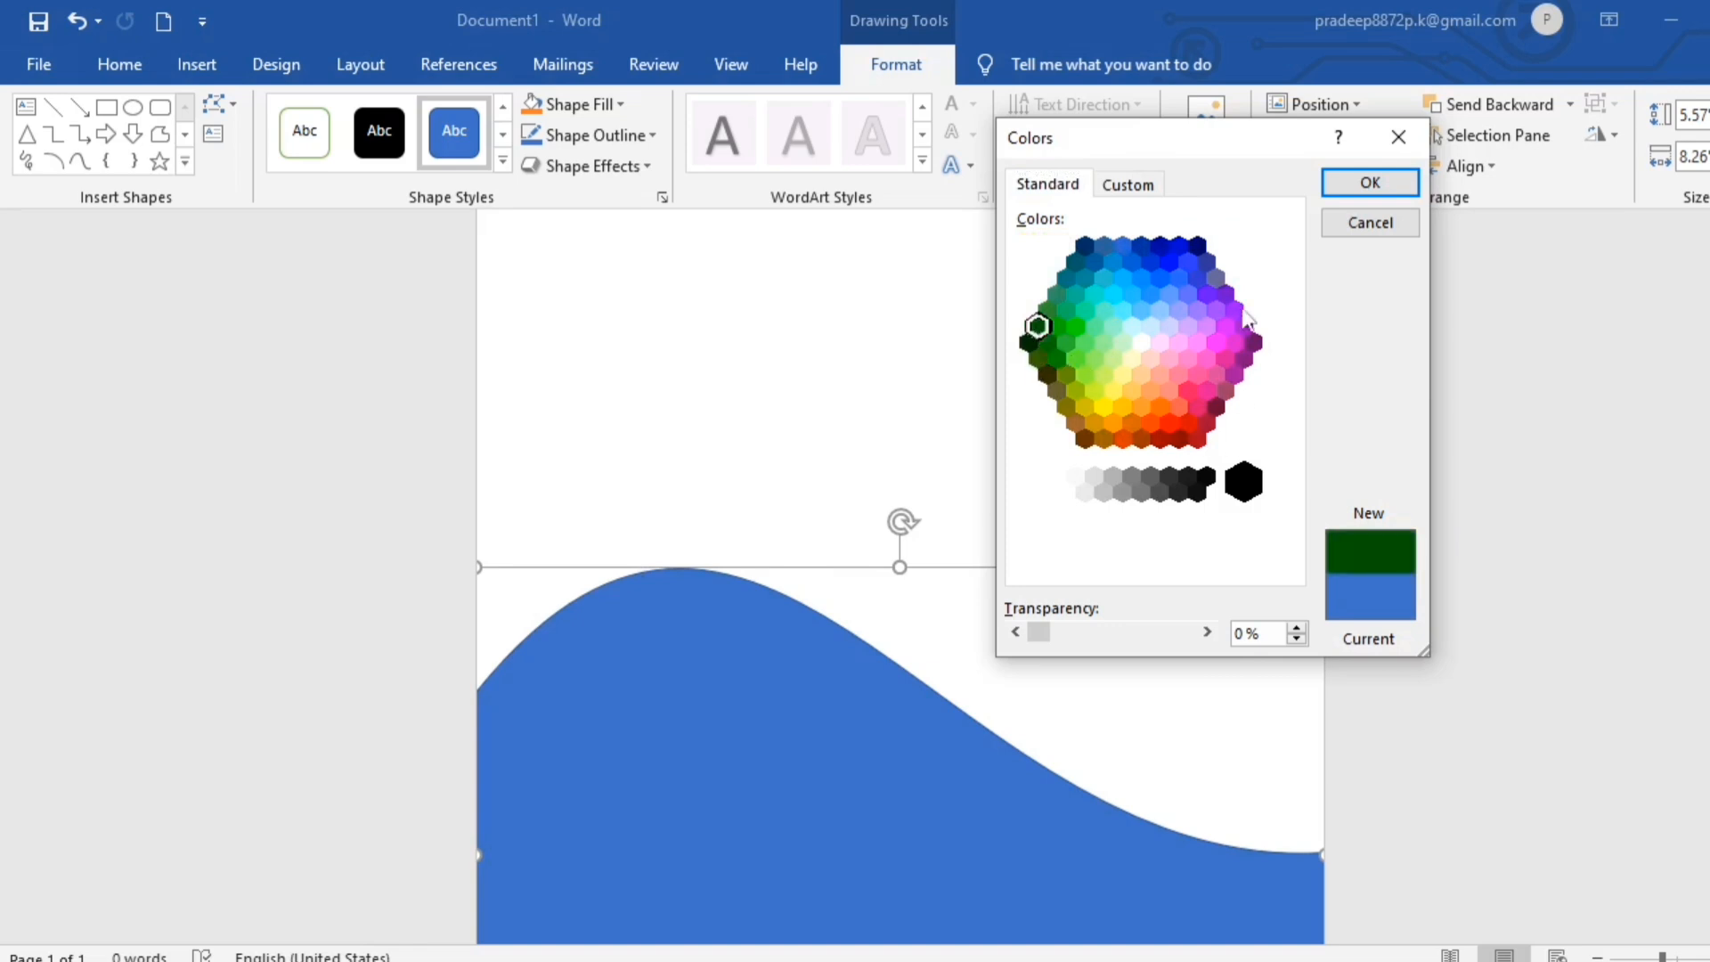
{"action": "left_click", "coordinate": [1138, 185]}
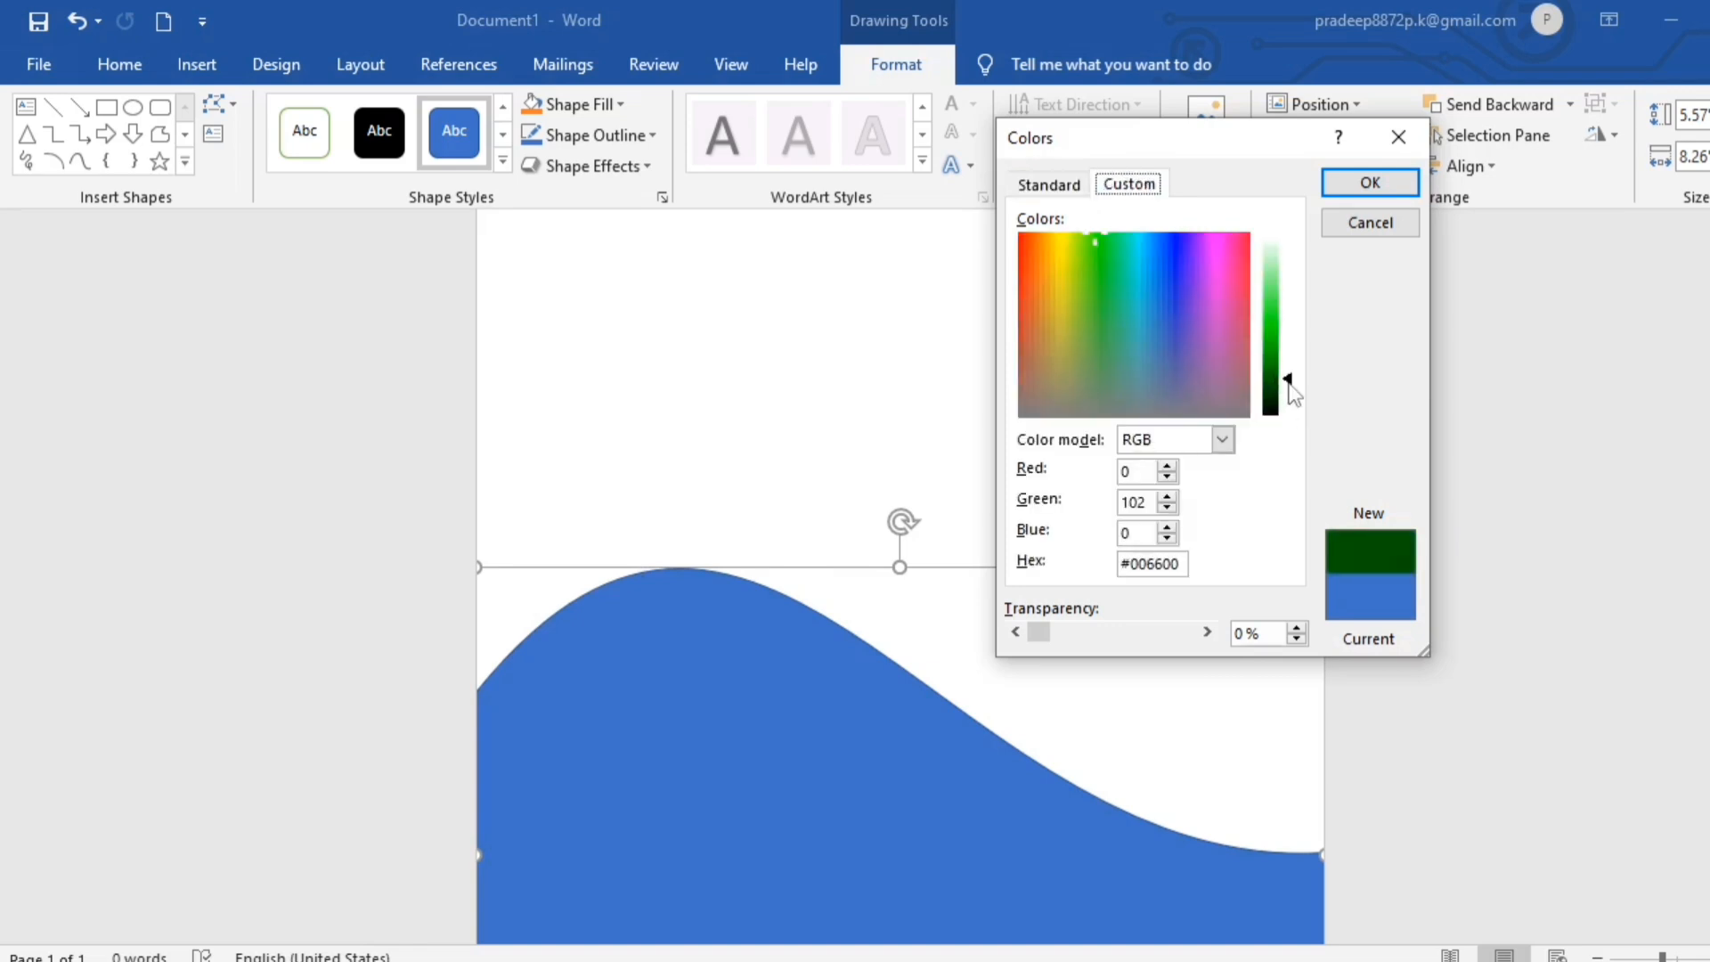
{"action": "mouse_move", "coordinate": [1289, 383]}
{"action": "left_mouse_down"}
{"action": "mouse_move", "coordinate": [1289, 397]}
{"action": "mouse_move", "coordinate": [1291, 380]}
{"action": "left_mouse_up"}
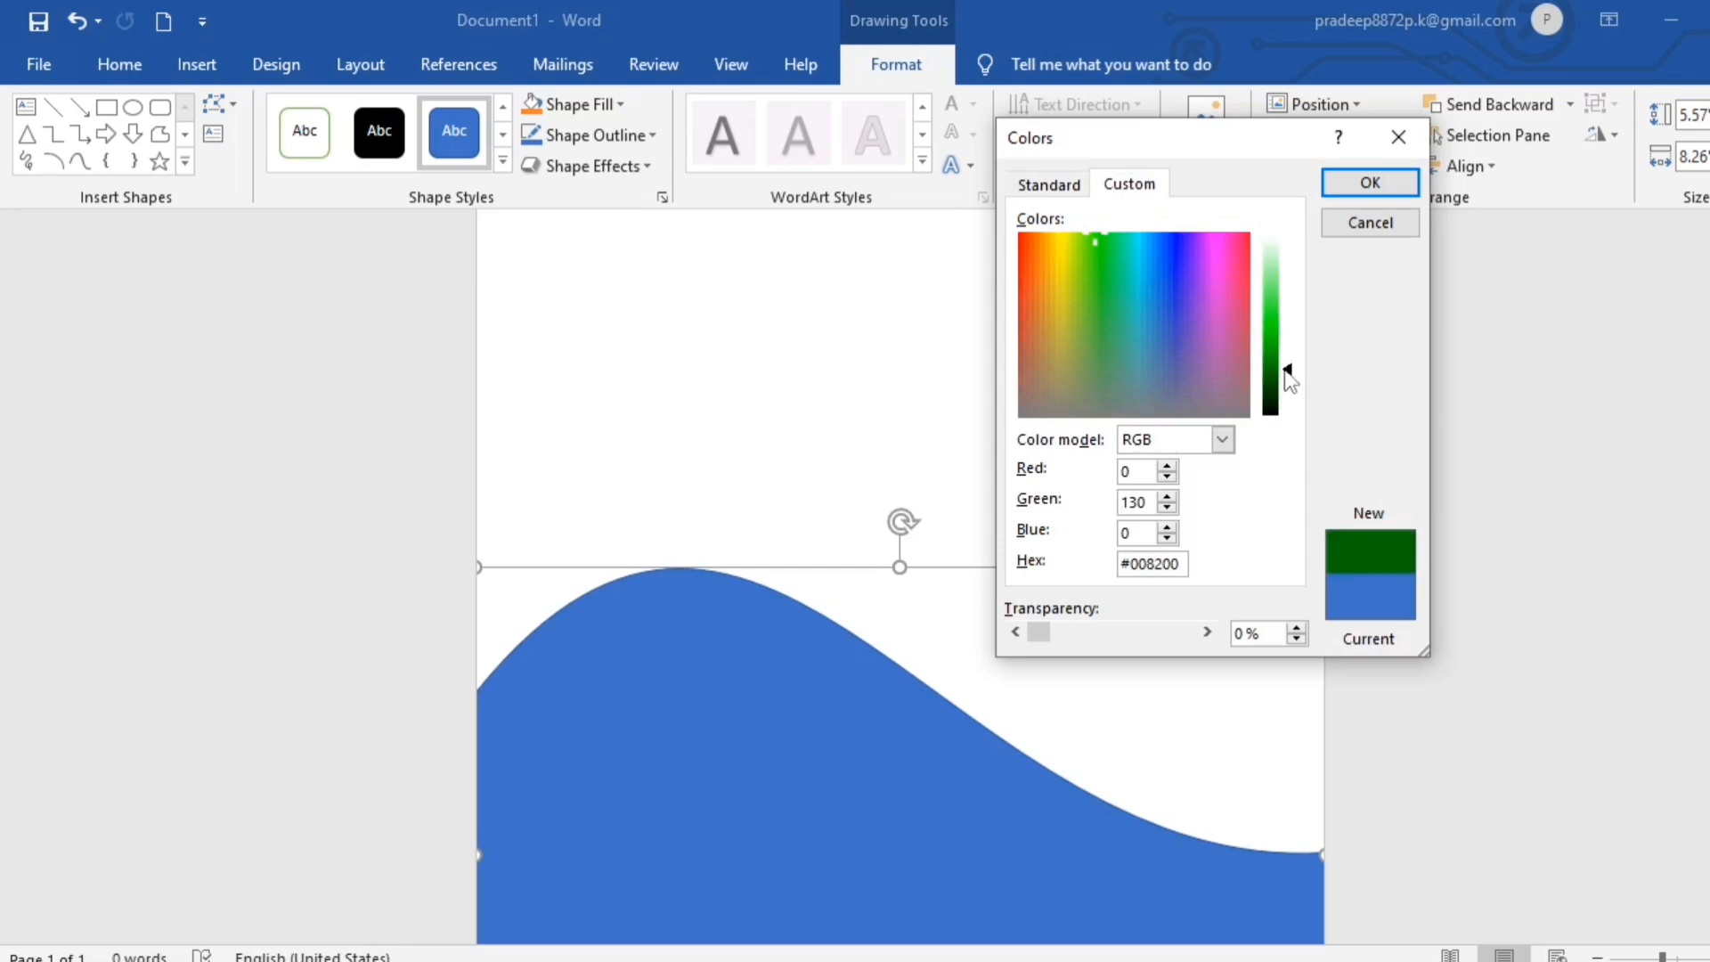
- Try a brighter custom green, #1CC305, as the wave shape's fill and undo the change
{"action": "left_click_drag", "start_coordinate": [1288, 379], "coordinate": [1288, 356]}
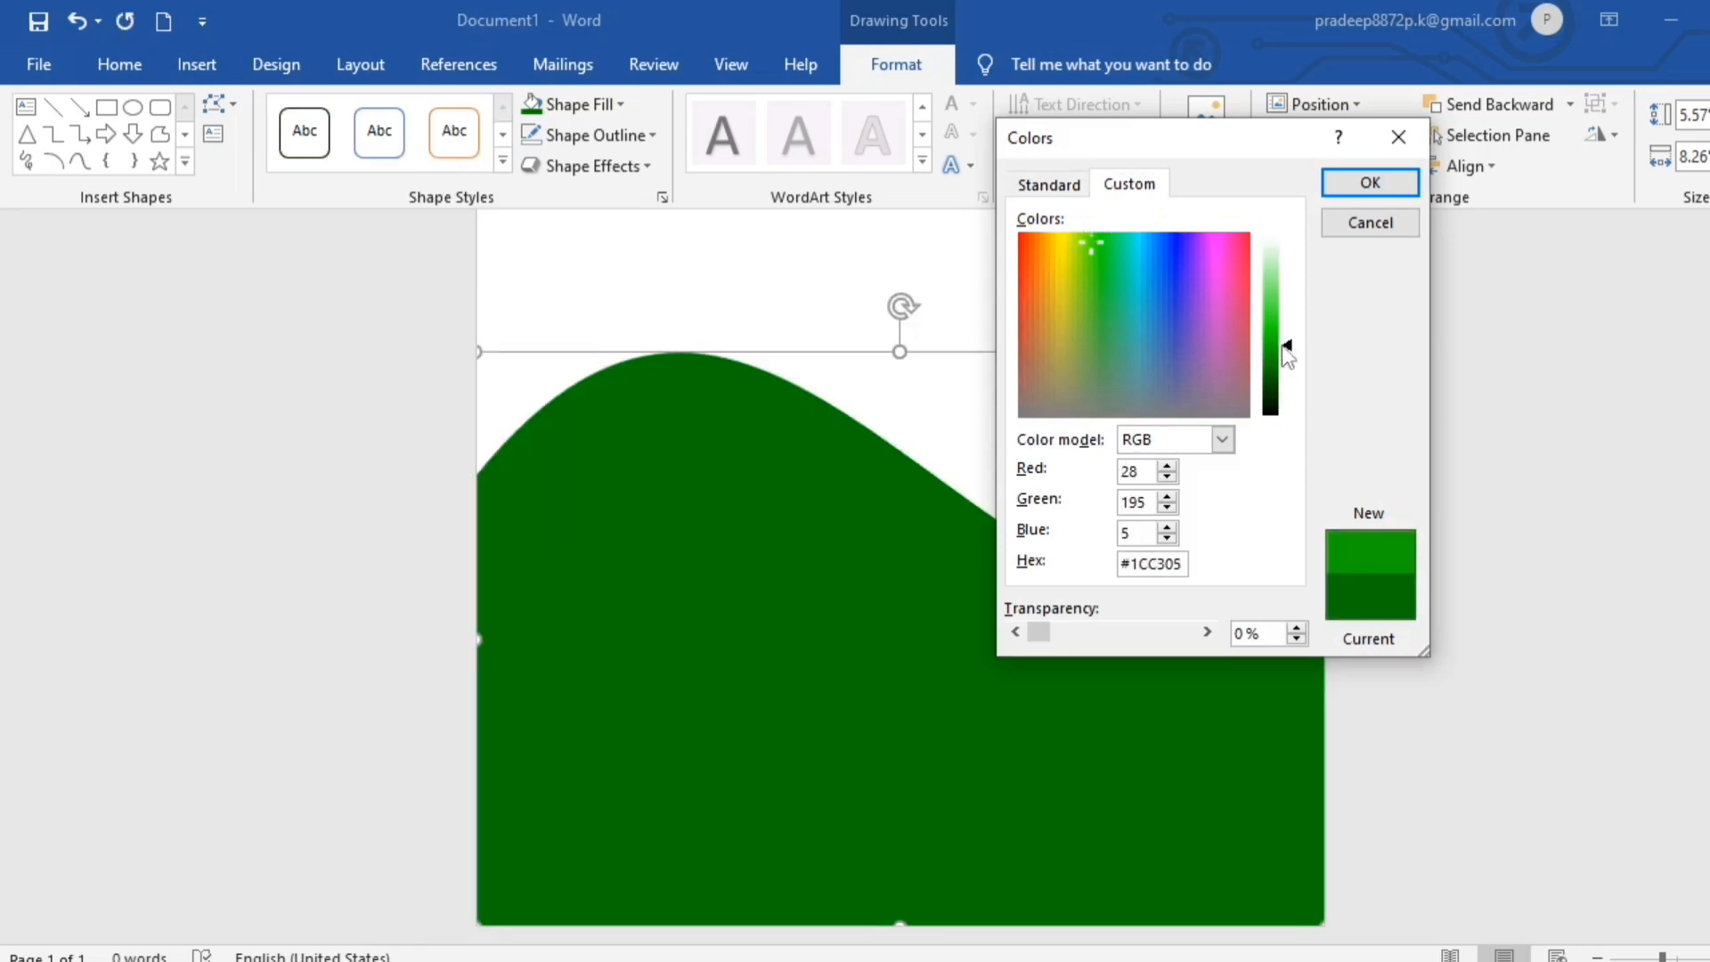
{"action": "left_click", "coordinate": [1354, 179]}
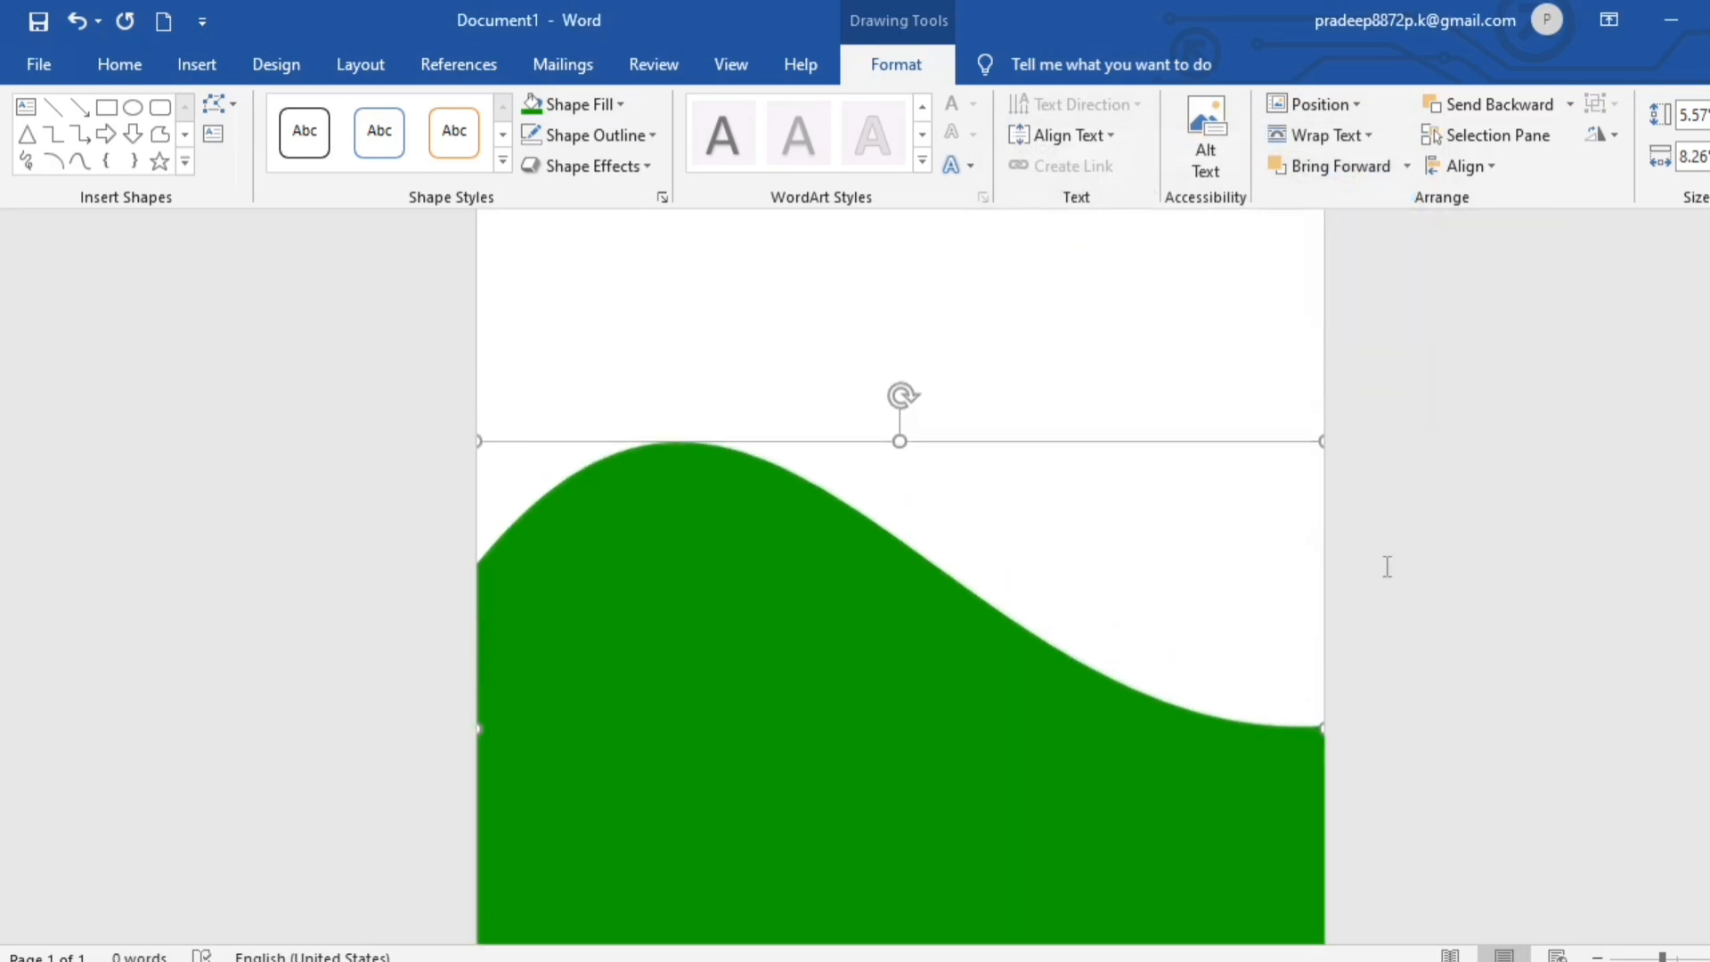
{"action": "left_click", "coordinate": [1158, 335]}
{"action": "key", "text": "ctrl+z"}
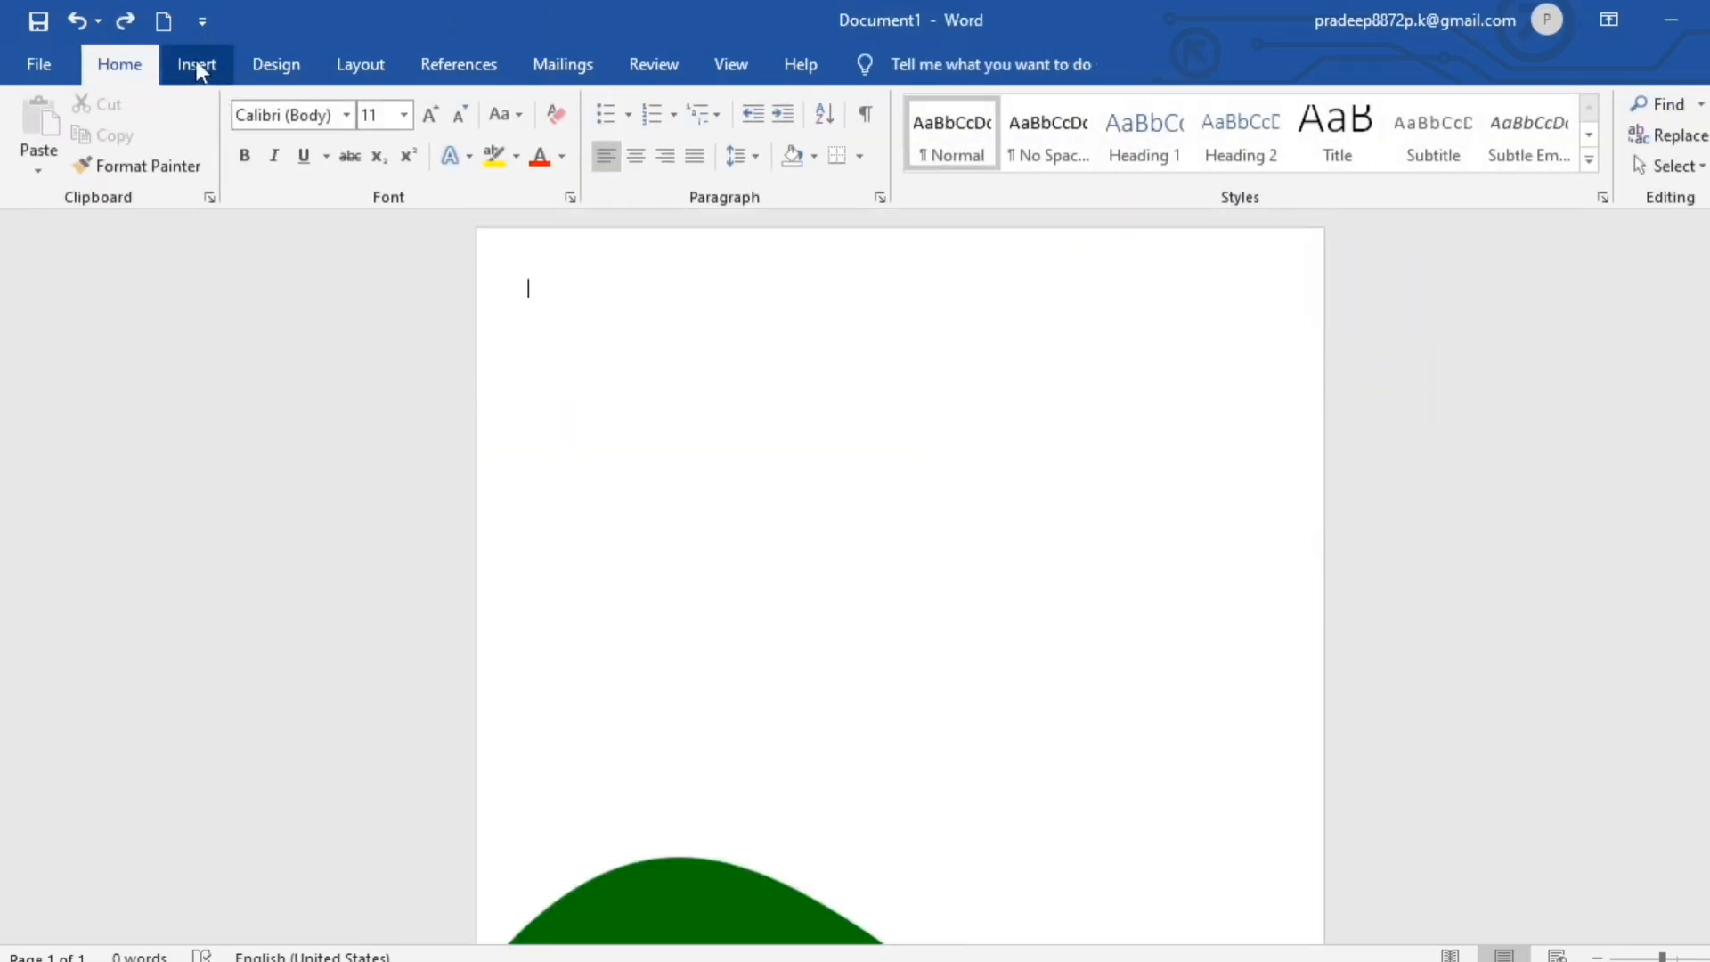
- Draw an ellipse about 2.27" high and 2.4" wide, placed partly off the page's upper-right corner
{"action": "left_click", "coordinate": [196, 64]}
{"action": "left_click", "coordinate": [383, 111]}
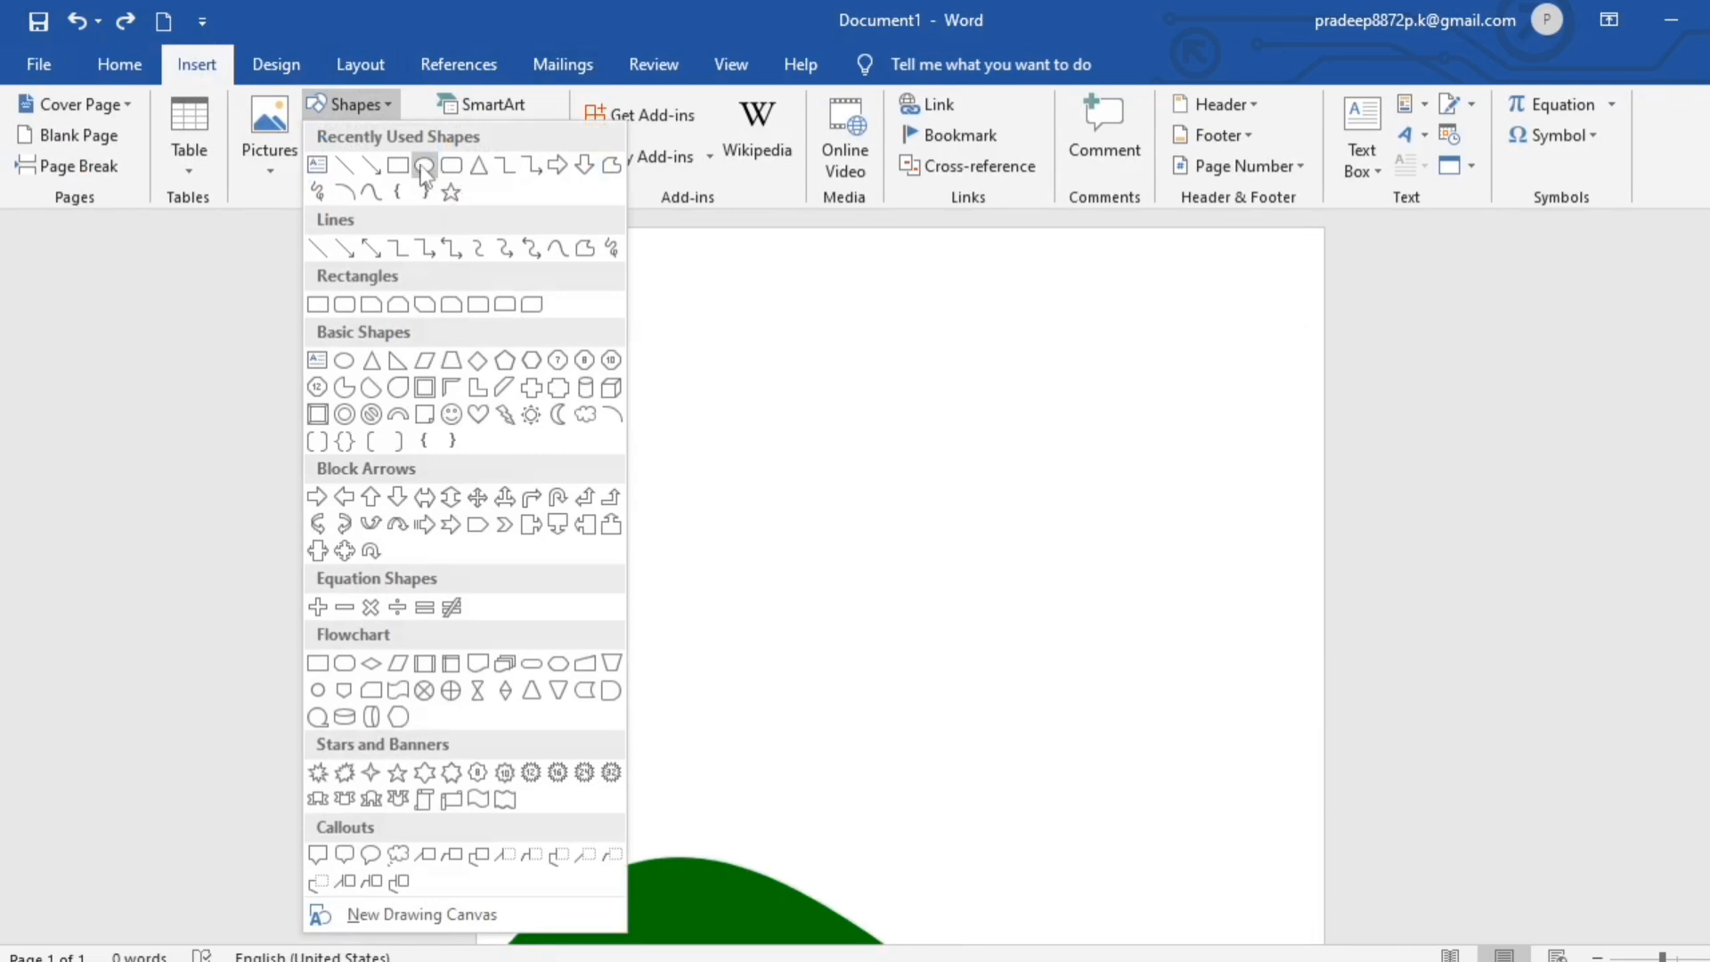
{"action": "left_click", "coordinate": [420, 166]}
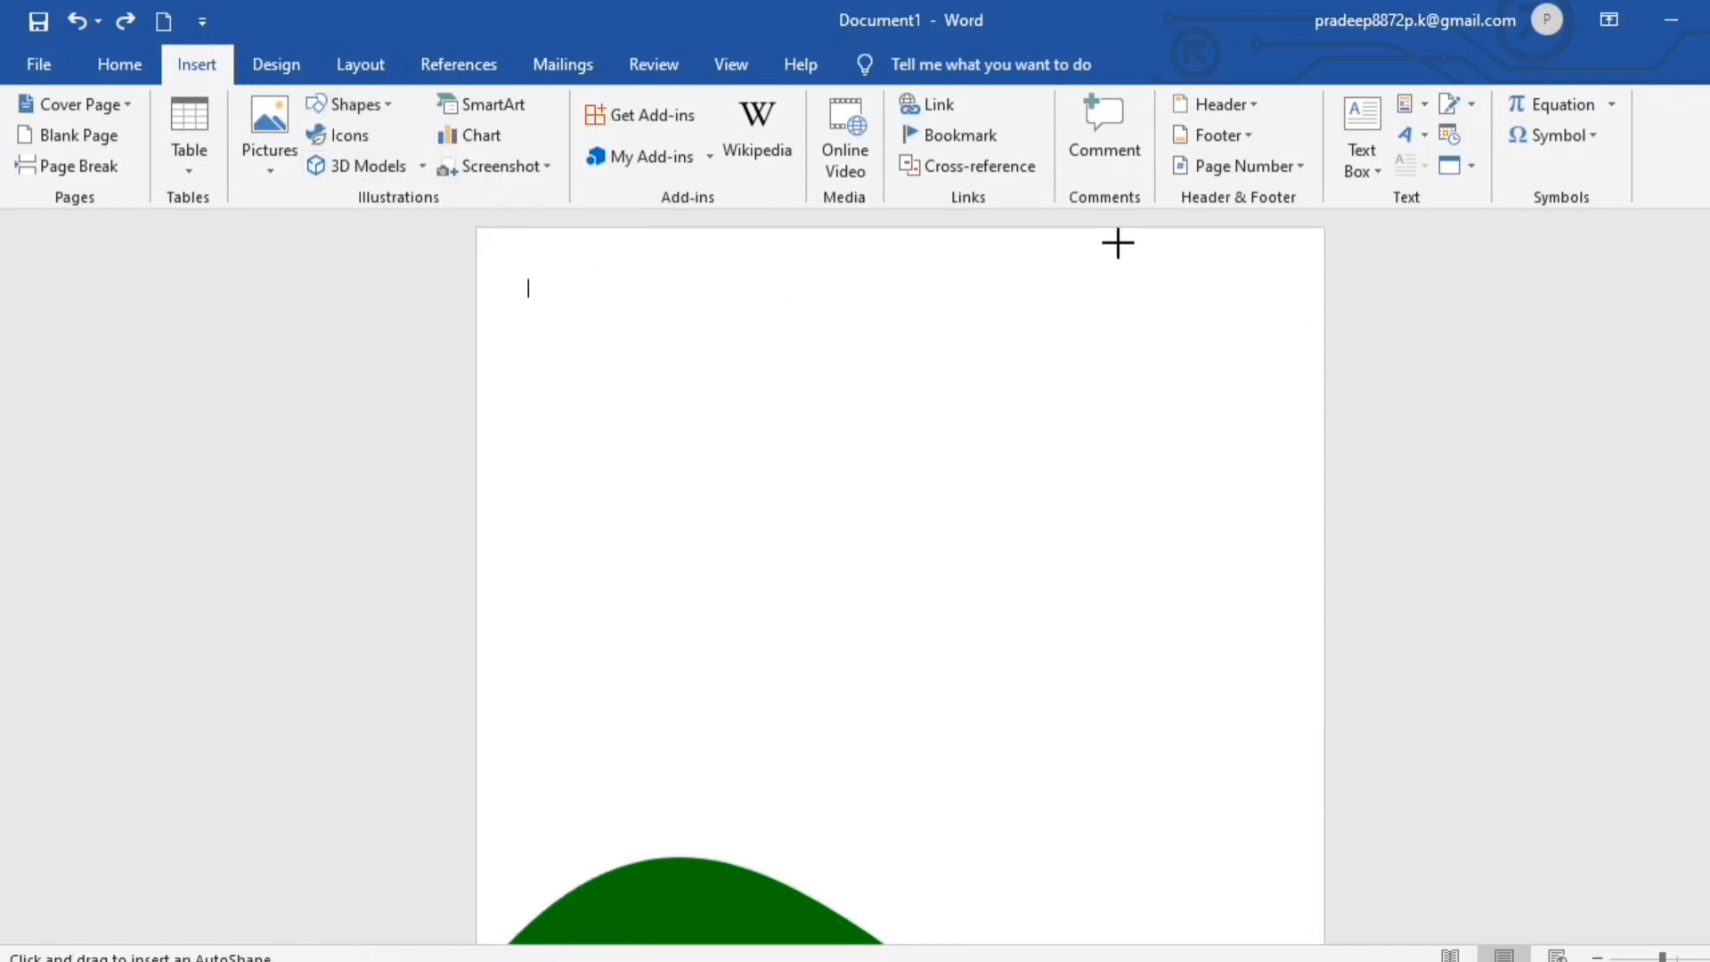
{"action": "left_click_drag", "start_coordinate": [1079, 231], "coordinate": [1329, 448]}
{"action": "left_click_drag", "start_coordinate": [1196, 381], "coordinate": [1233, 259]}
{"action": "left_click", "coordinate": [1230, 457]}
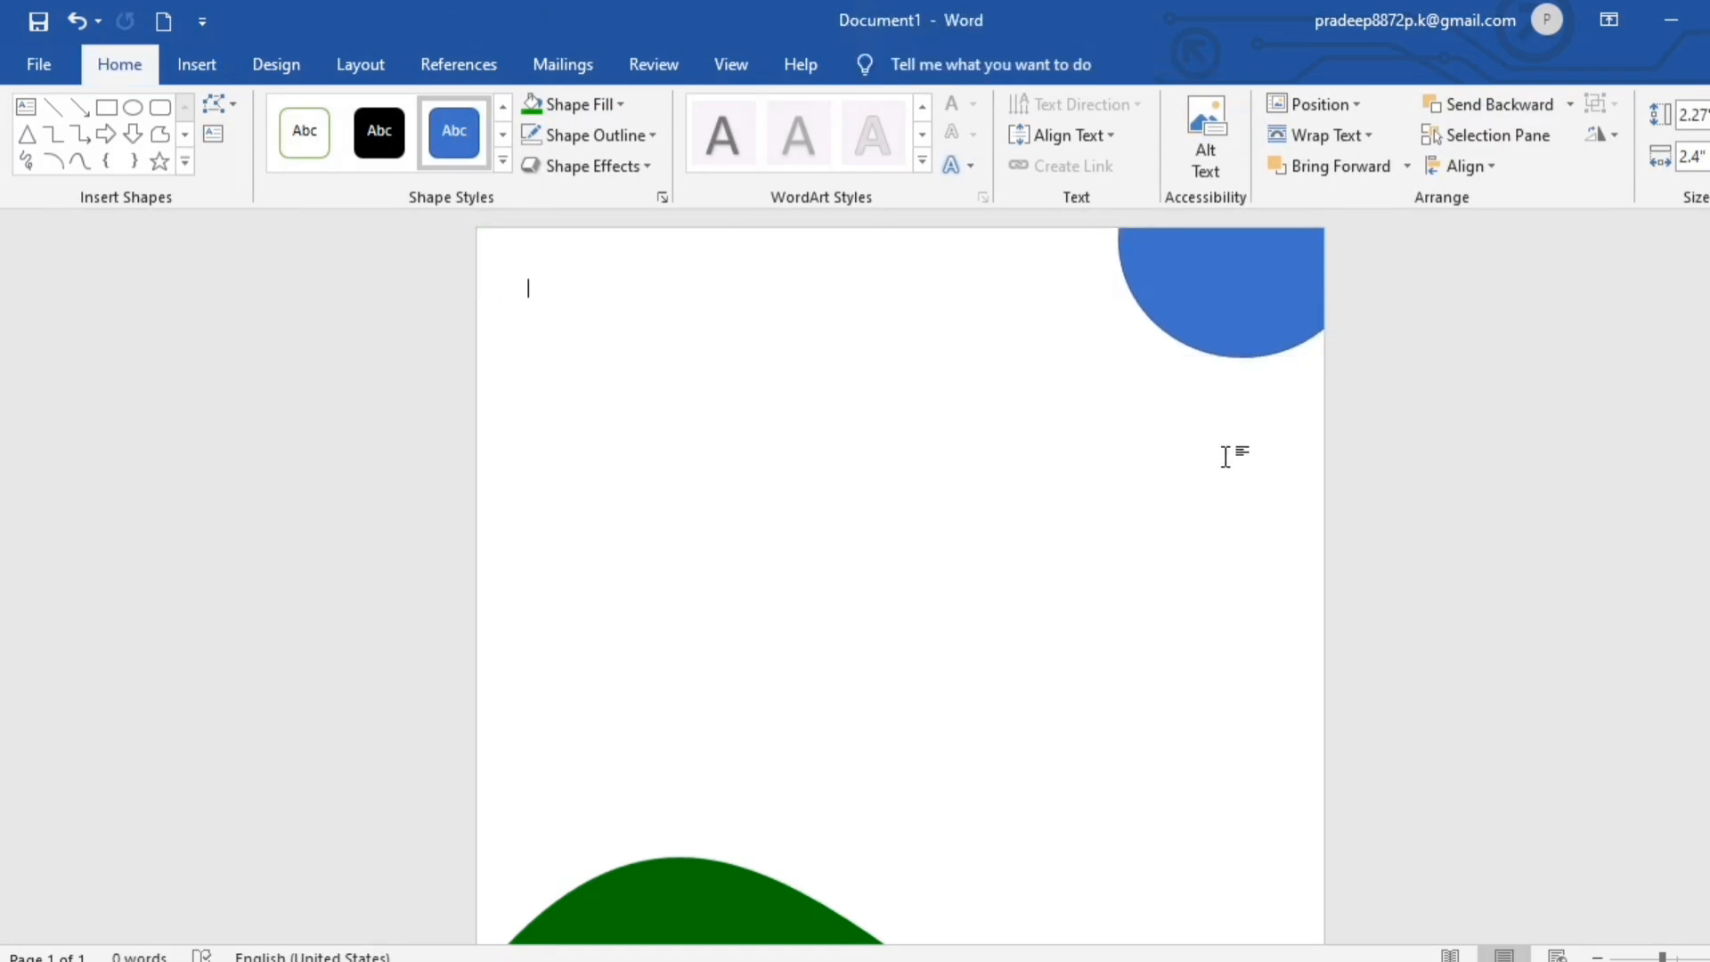
- Copy the green wave shape's formatting onto the corner ellipse with Format Painter
{"action": "left_click", "coordinate": [1222, 319]}
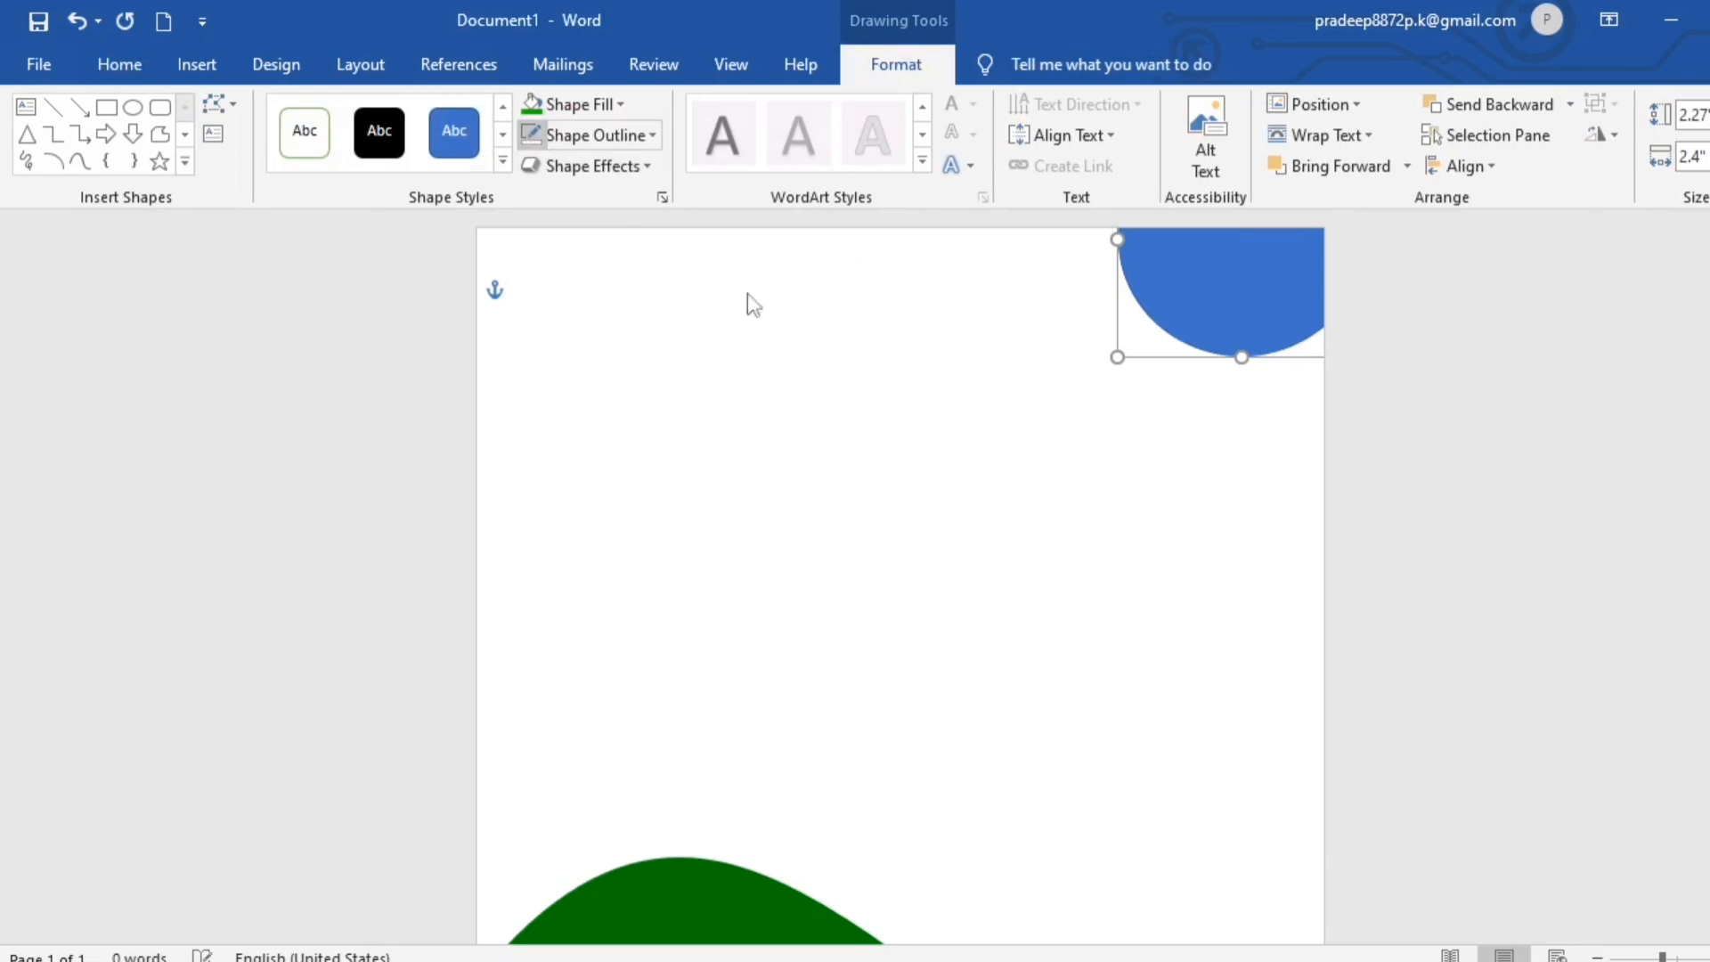
{"action": "left_click", "coordinate": [1147, 556]}
{"action": "left_click", "coordinate": [714, 910]}
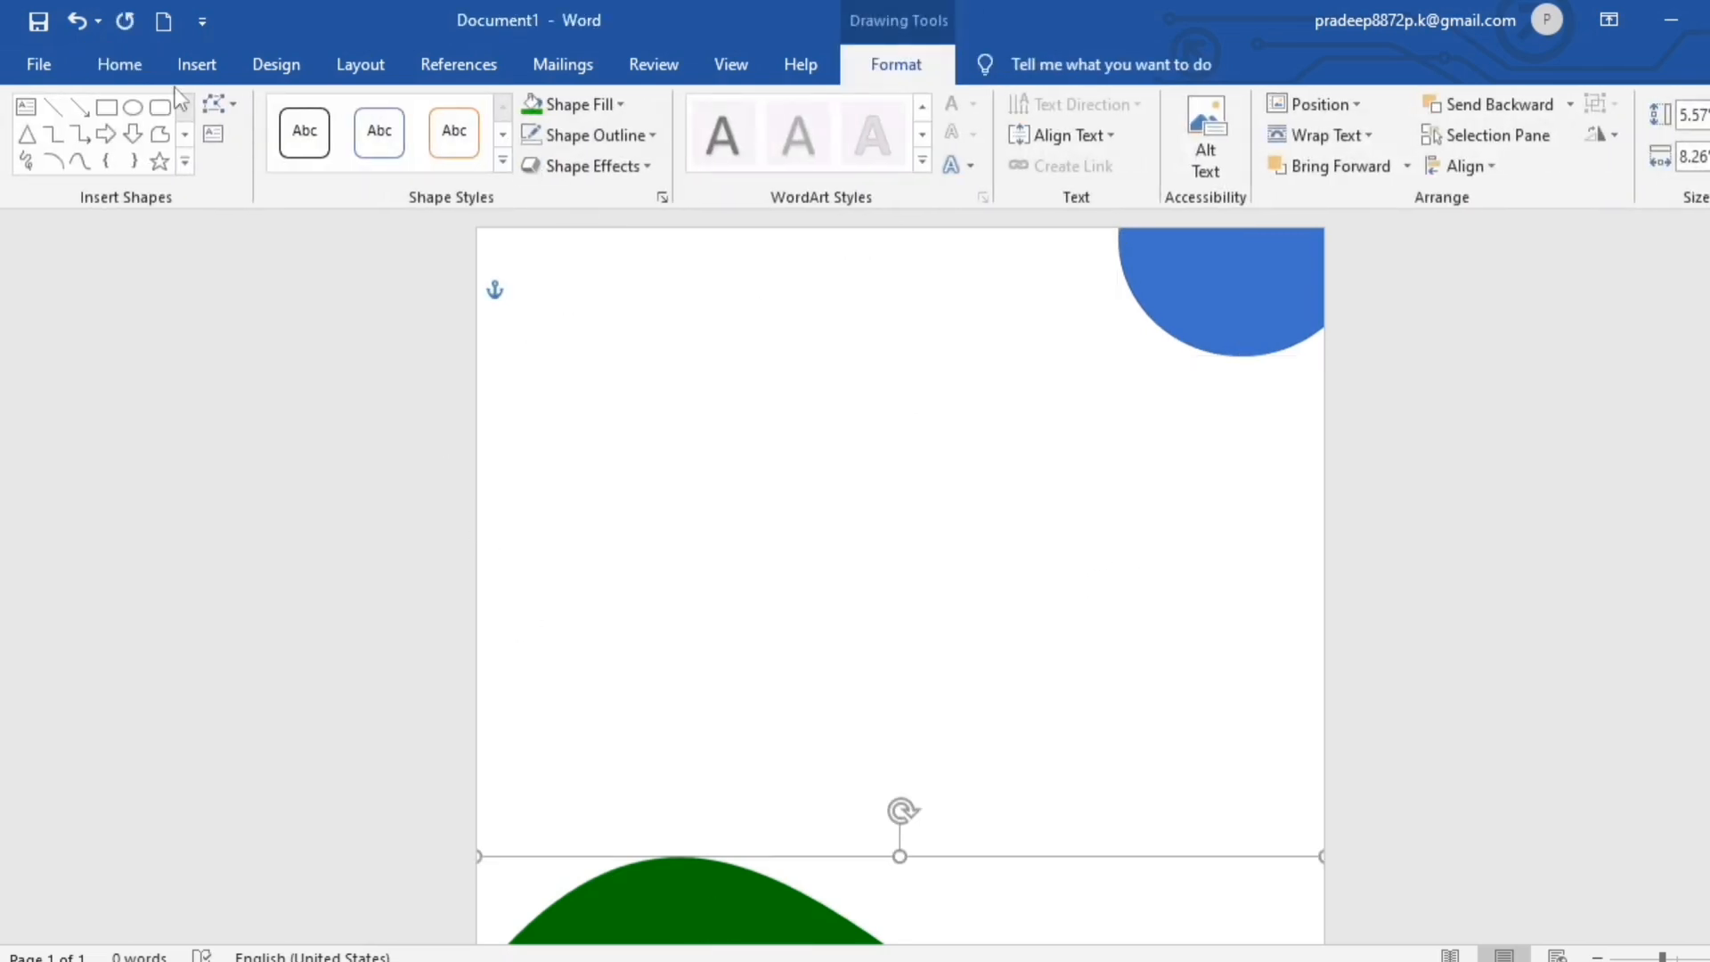
{"action": "left_click", "coordinate": [125, 56]}
{"action": "left_click", "coordinate": [142, 167]}
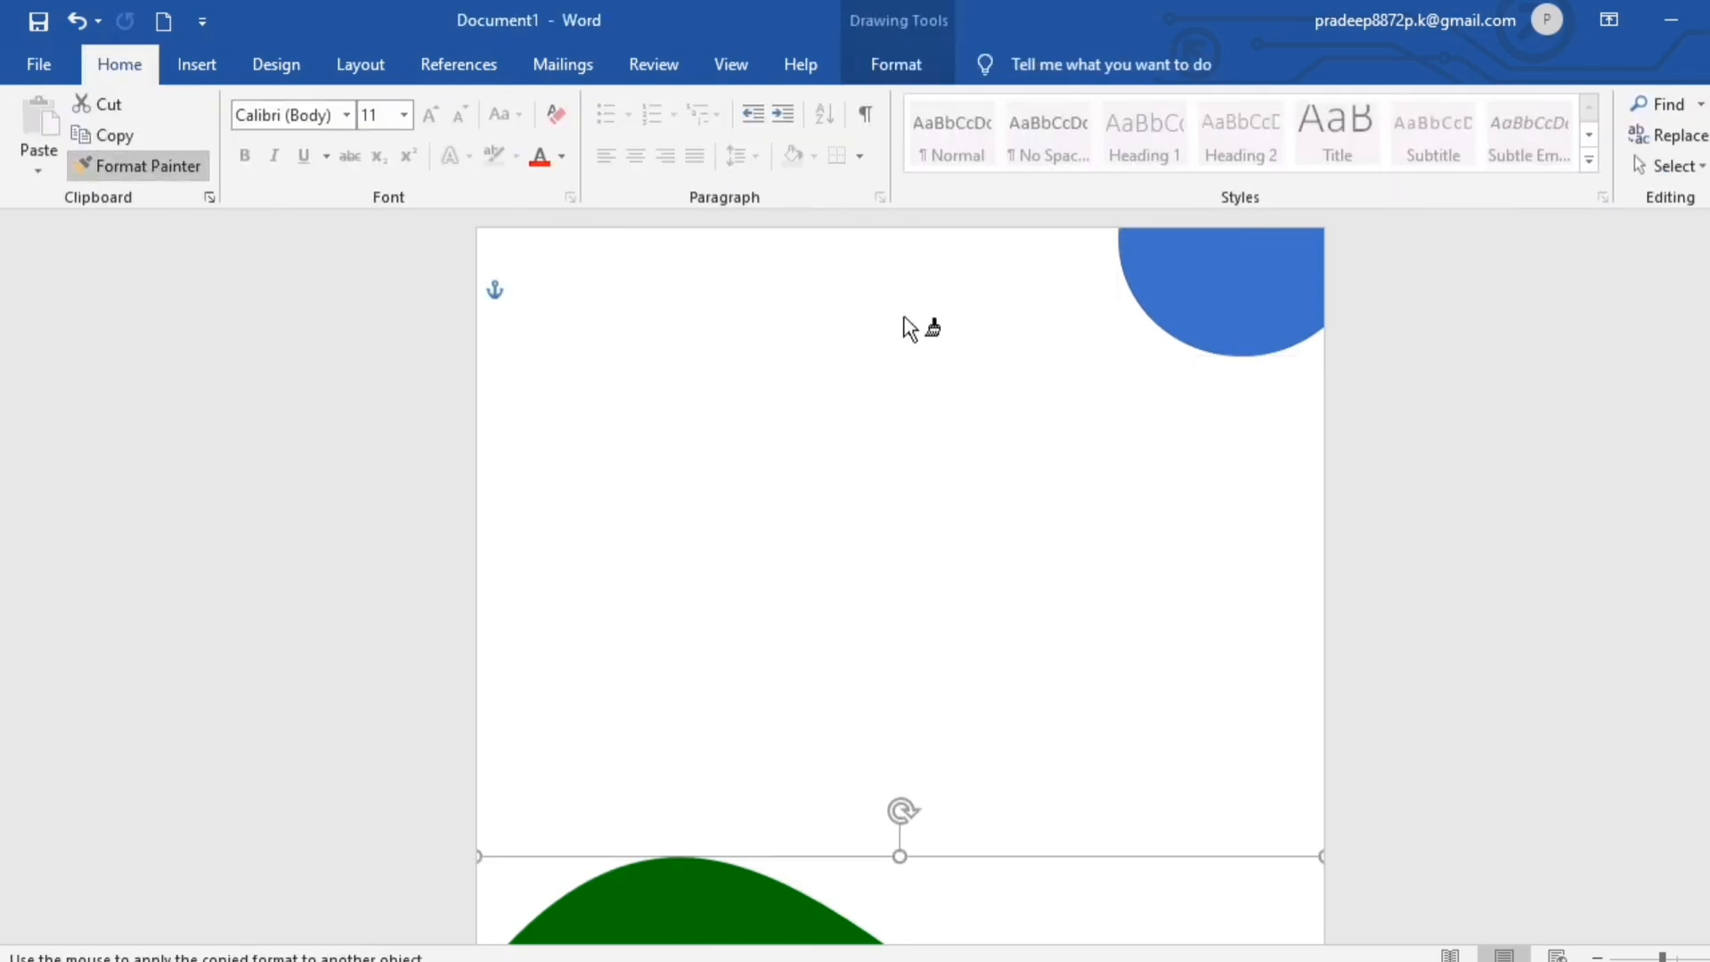
{"action": "left_click", "coordinate": [1217, 280]}
{"action": "left_click", "coordinate": [1256, 573]}
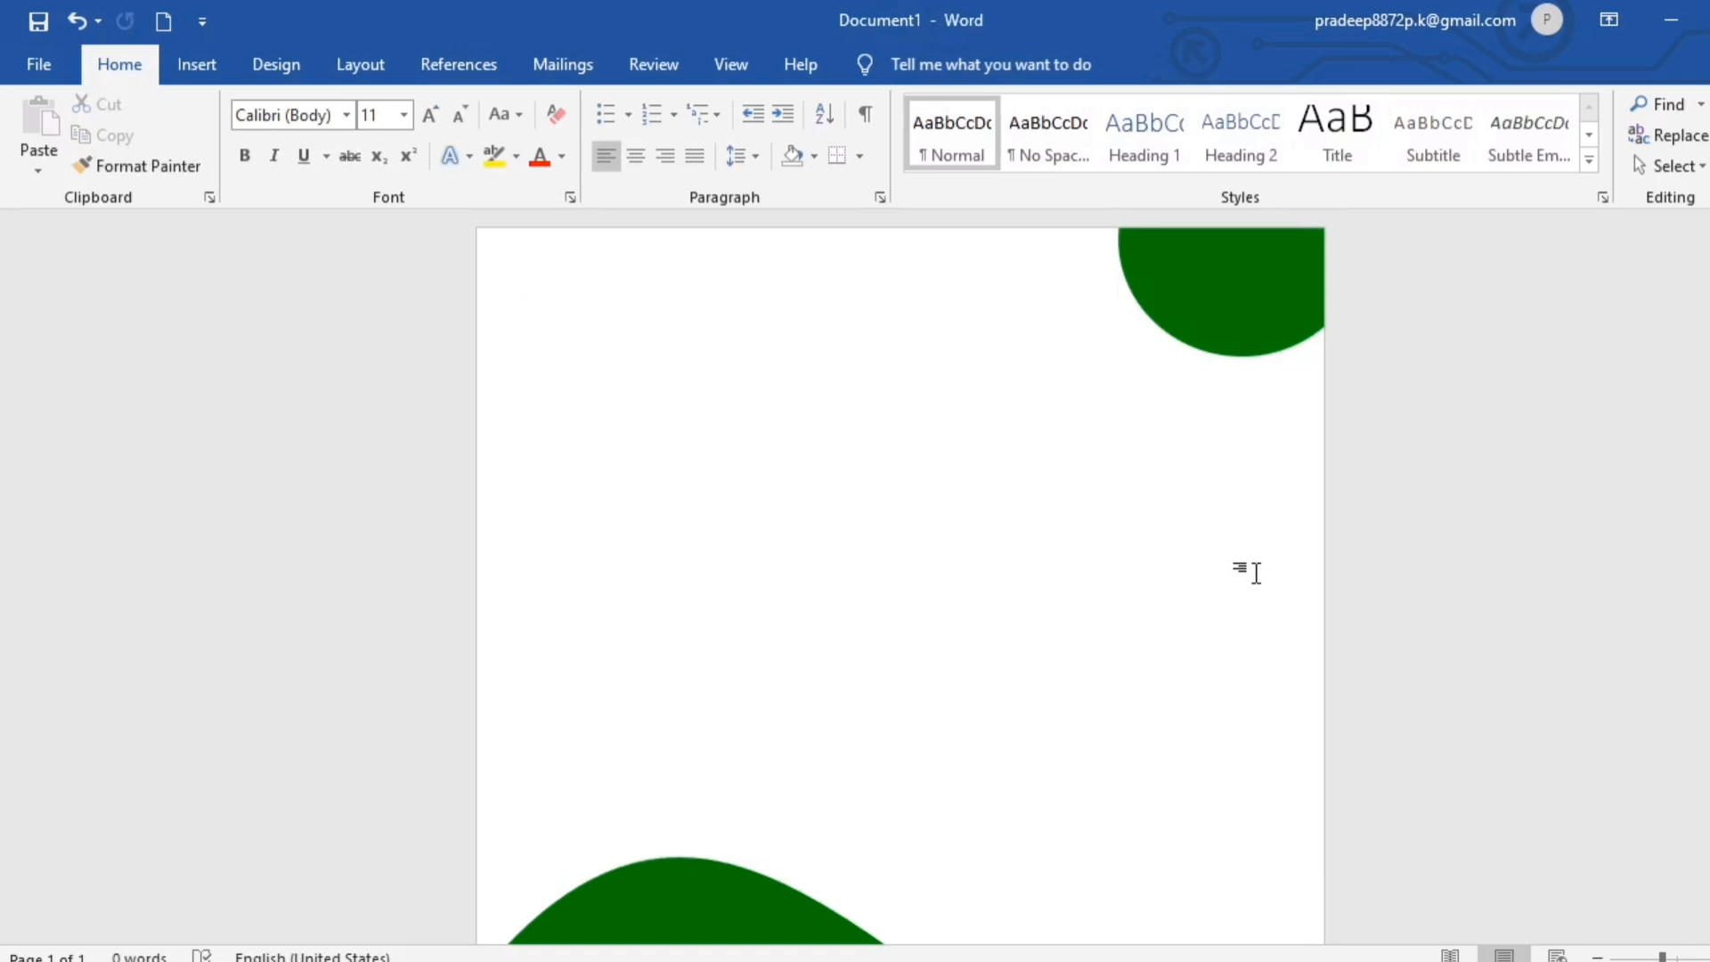
- Draw a small circle about 0.45" in diameter at the page's upper edge, overlapping the left side of the green ellipse
{"action": "left_click", "coordinate": [197, 65]}
{"action": "left_click", "coordinate": [348, 104]}
{"action": "left_click", "coordinate": [422, 171]}
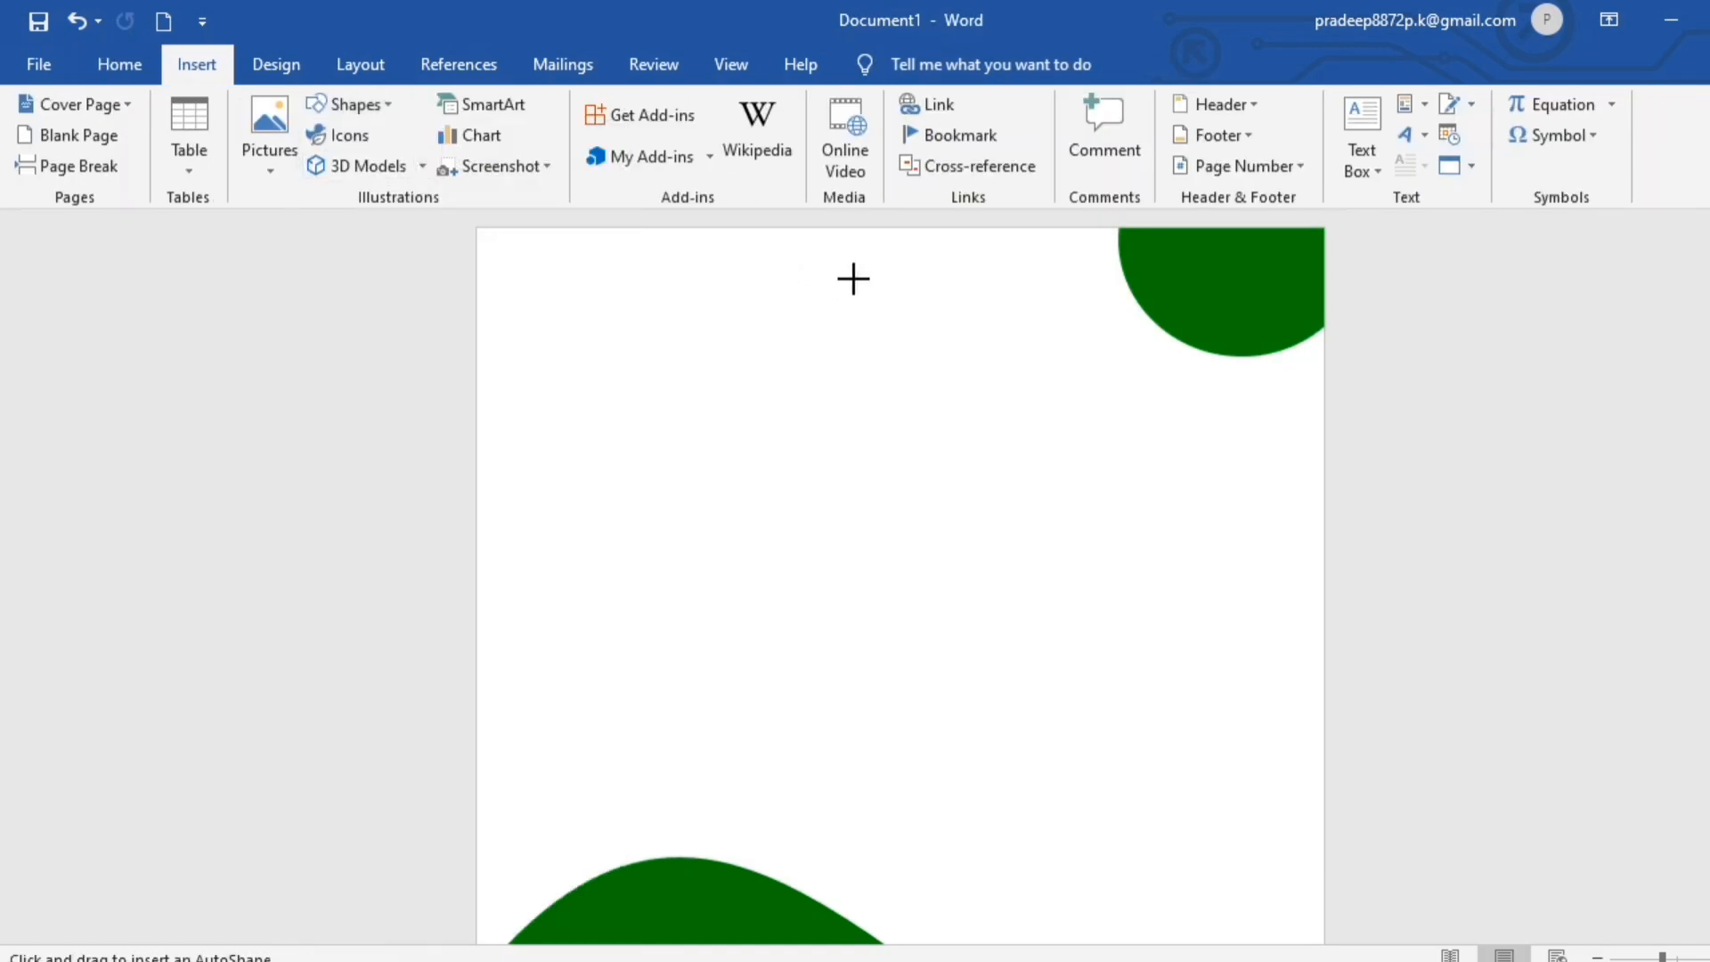
{"action": "mouse_move", "coordinate": [857, 282]}
{"action": "left_mouse_down"}
{"action": "mouse_move", "coordinate": [903, 320]}
{"action": "mouse_move", "coordinate": [1016, 249]}
{"action": "mouse_move", "coordinate": [1109, 256]}
{"action": "left_mouse_up"}
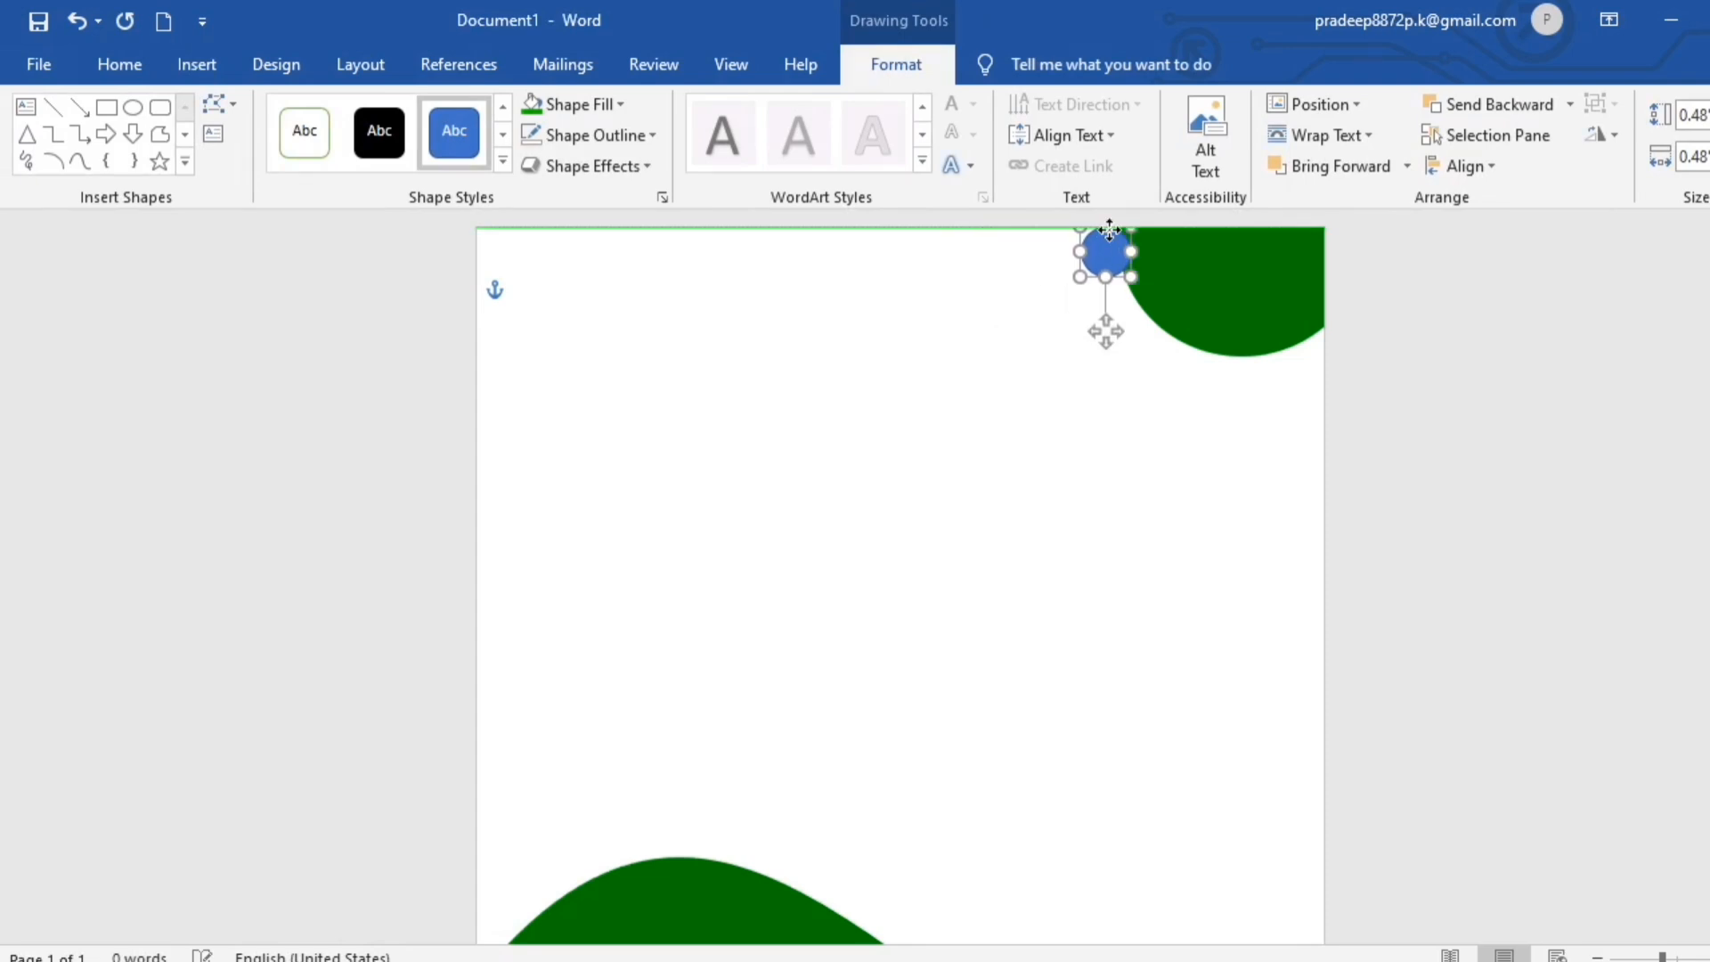
{"action": "left_click", "coordinate": [1118, 244]}
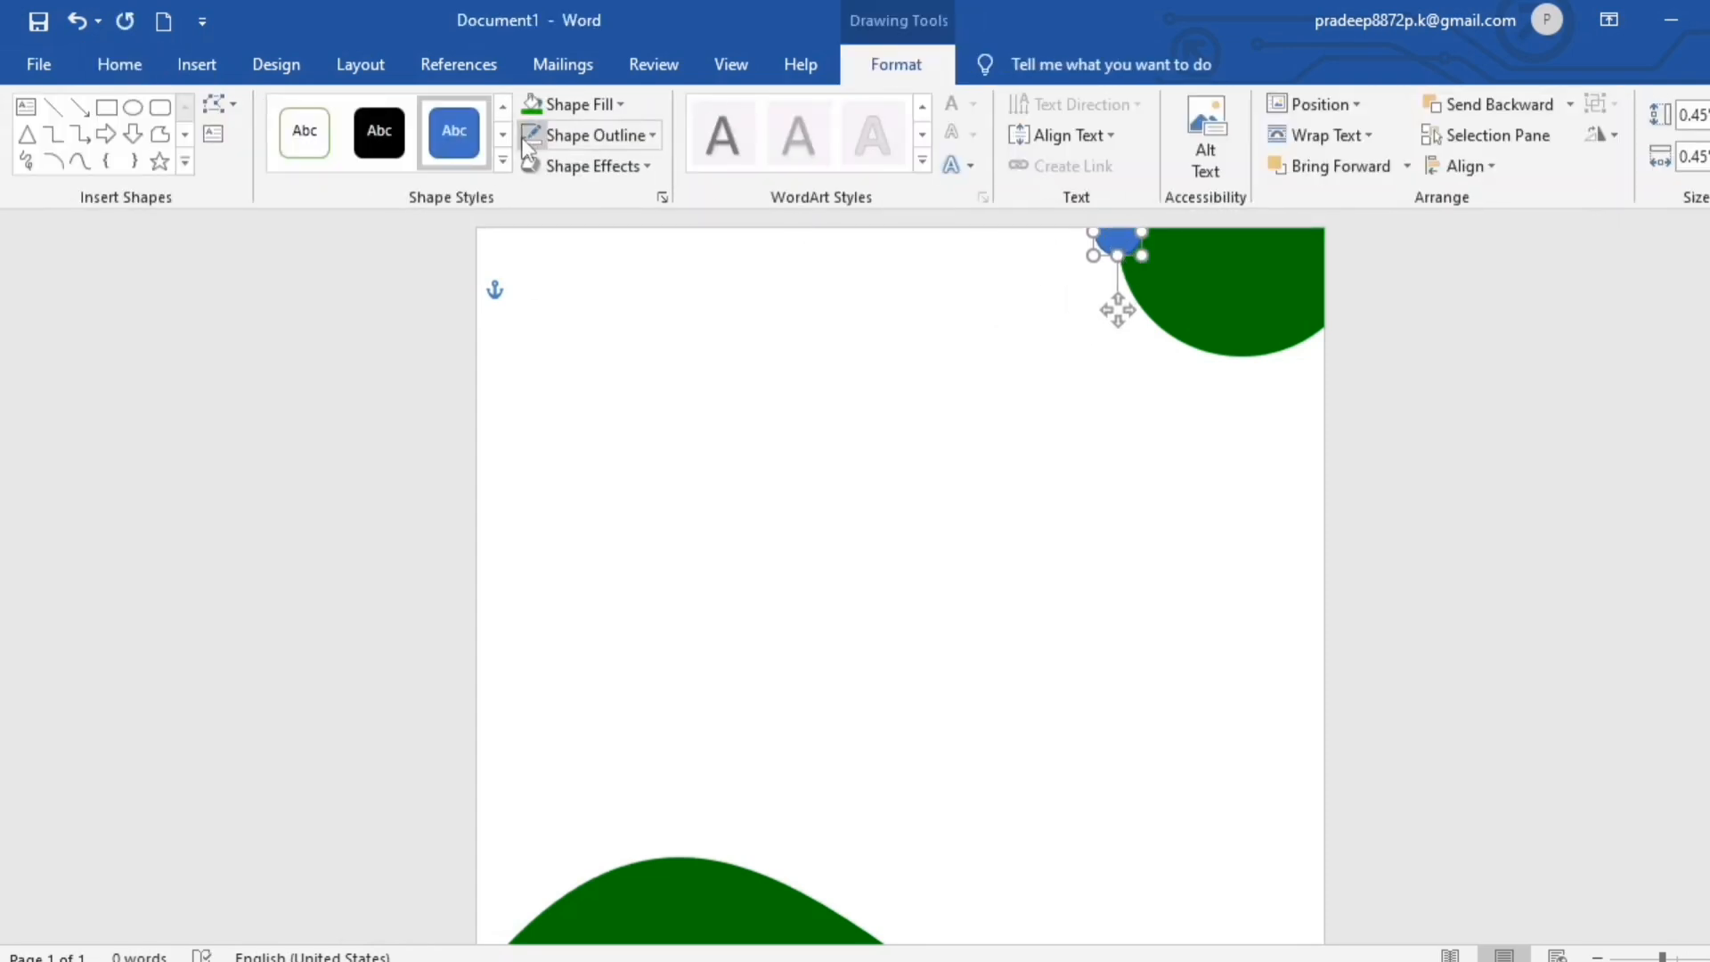
- Fill the small circle with a custom orange, RGB 234, 178, 0 (#EAB200)
{"action": "left_click", "coordinate": [523, 138]}
{"action": "left_click", "coordinate": [620, 104]}
{"action": "left_click", "coordinate": [572, 313]}
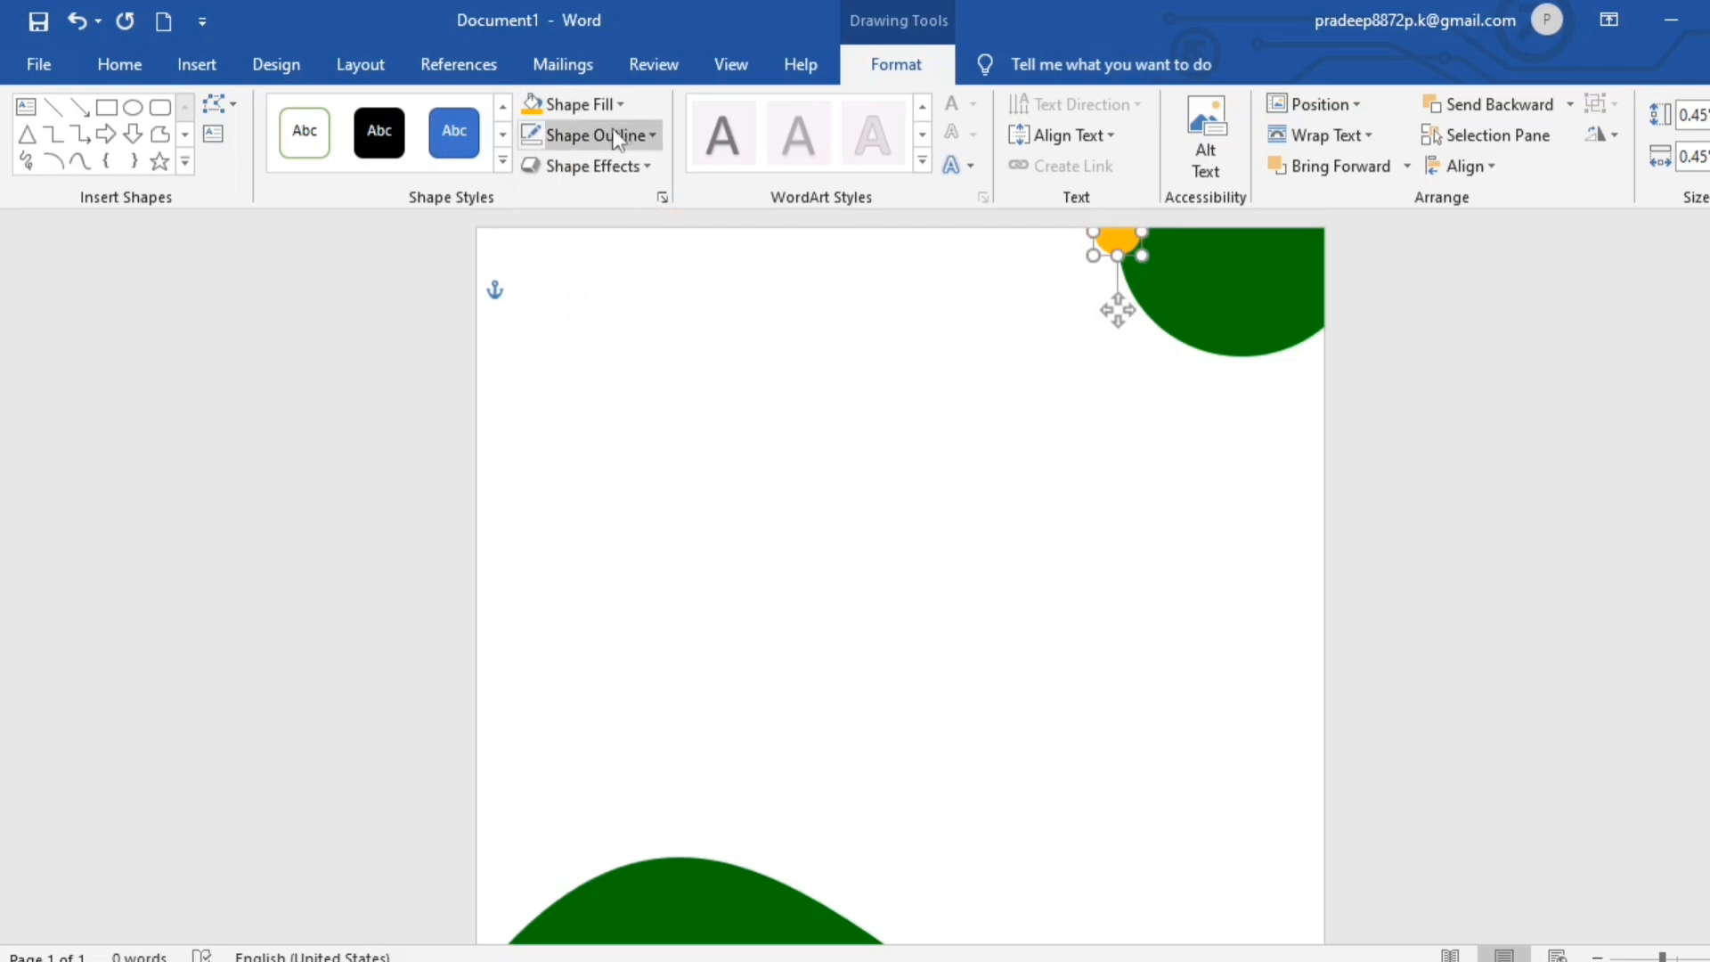
{"action": "left_click", "coordinate": [608, 104]}
{"action": "left_click", "coordinate": [576, 421]}
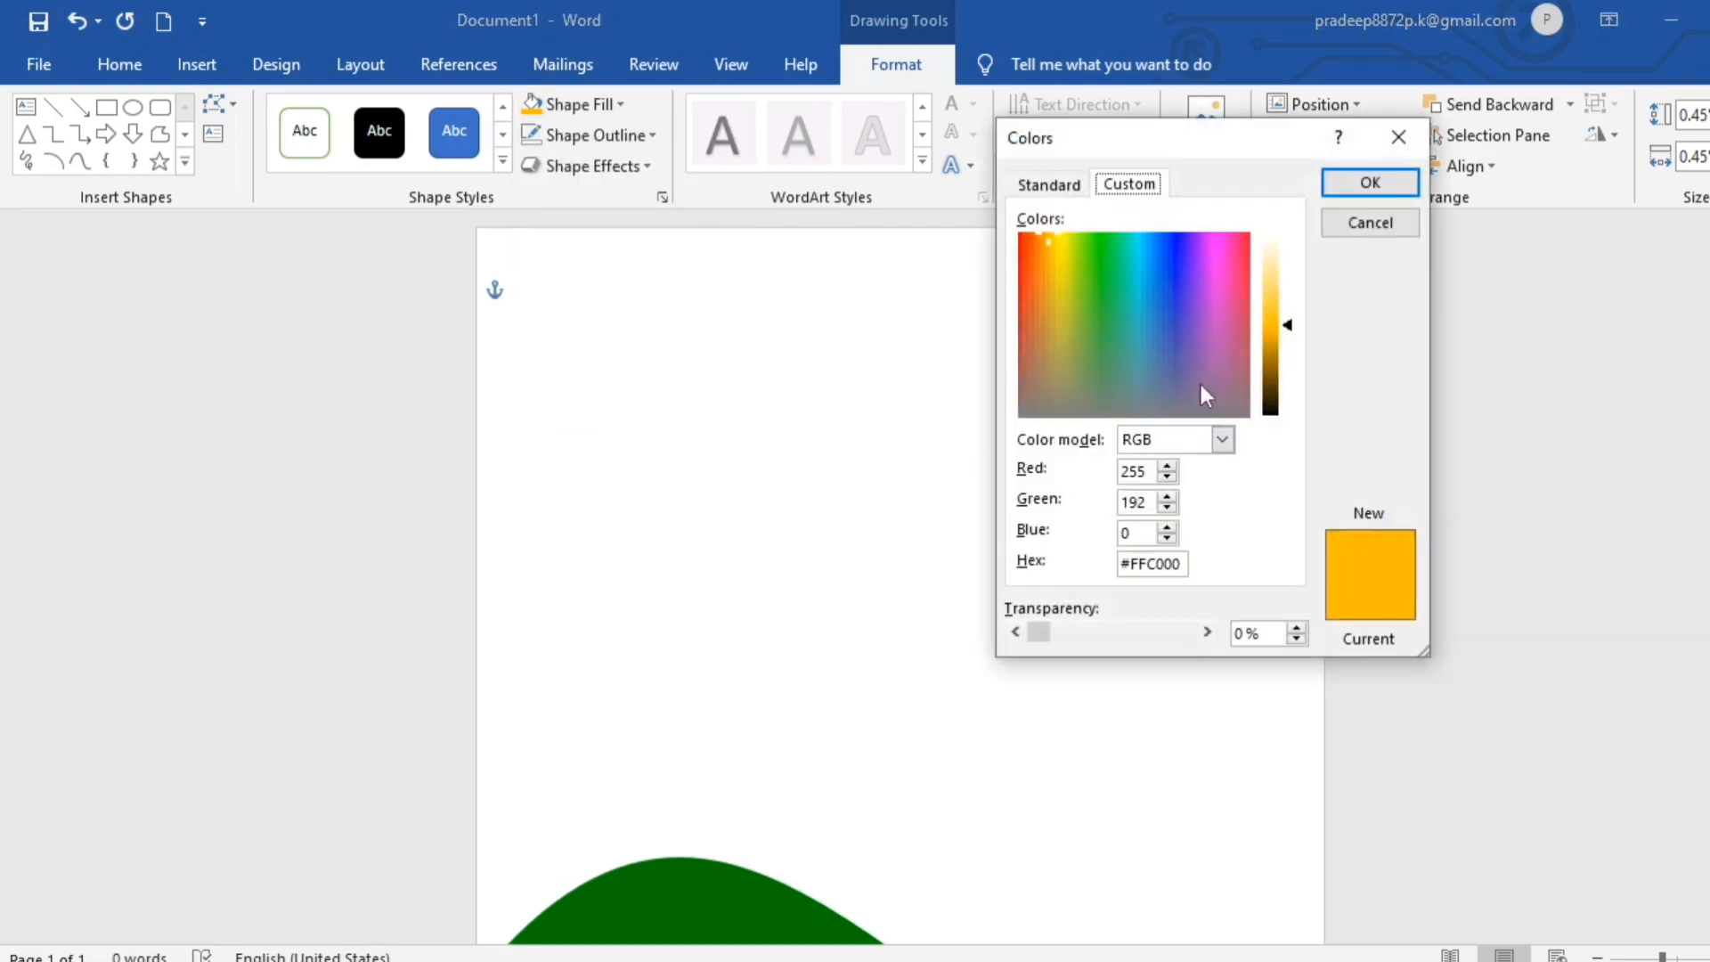
{"action": "left_click_drag", "start_coordinate": [1284, 326], "coordinate": [1284, 336]}
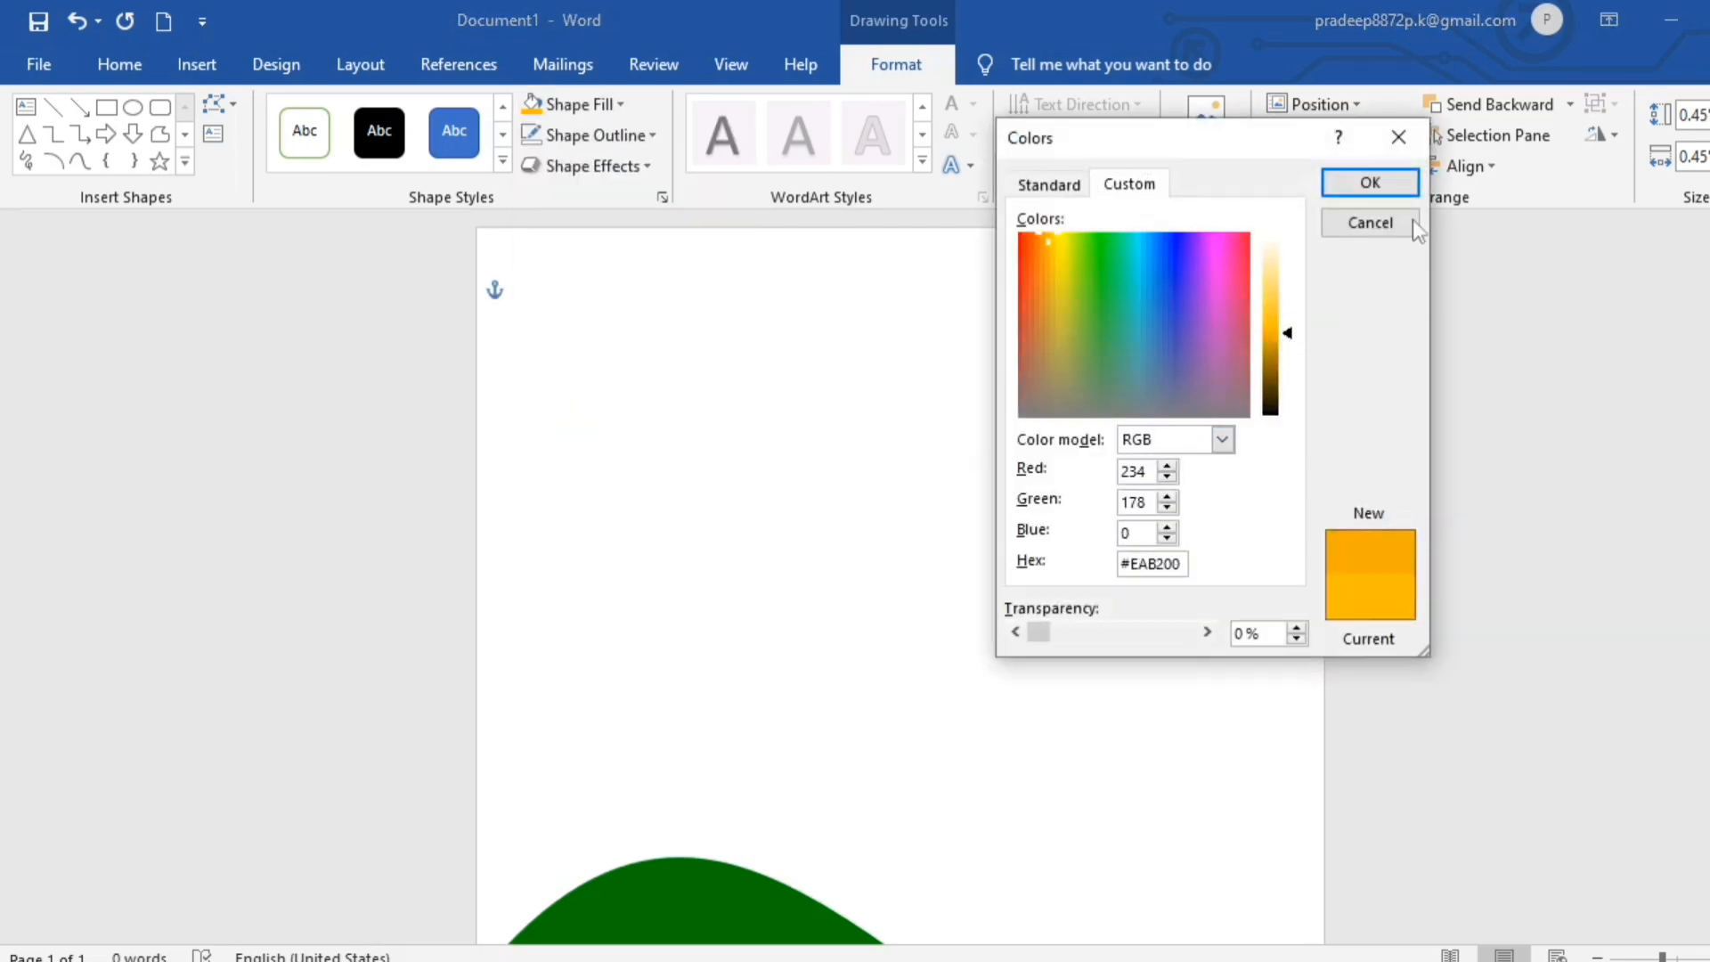
{"action": "left_click", "coordinate": [1370, 182]}
{"action": "left_click", "coordinate": [1287, 477]}
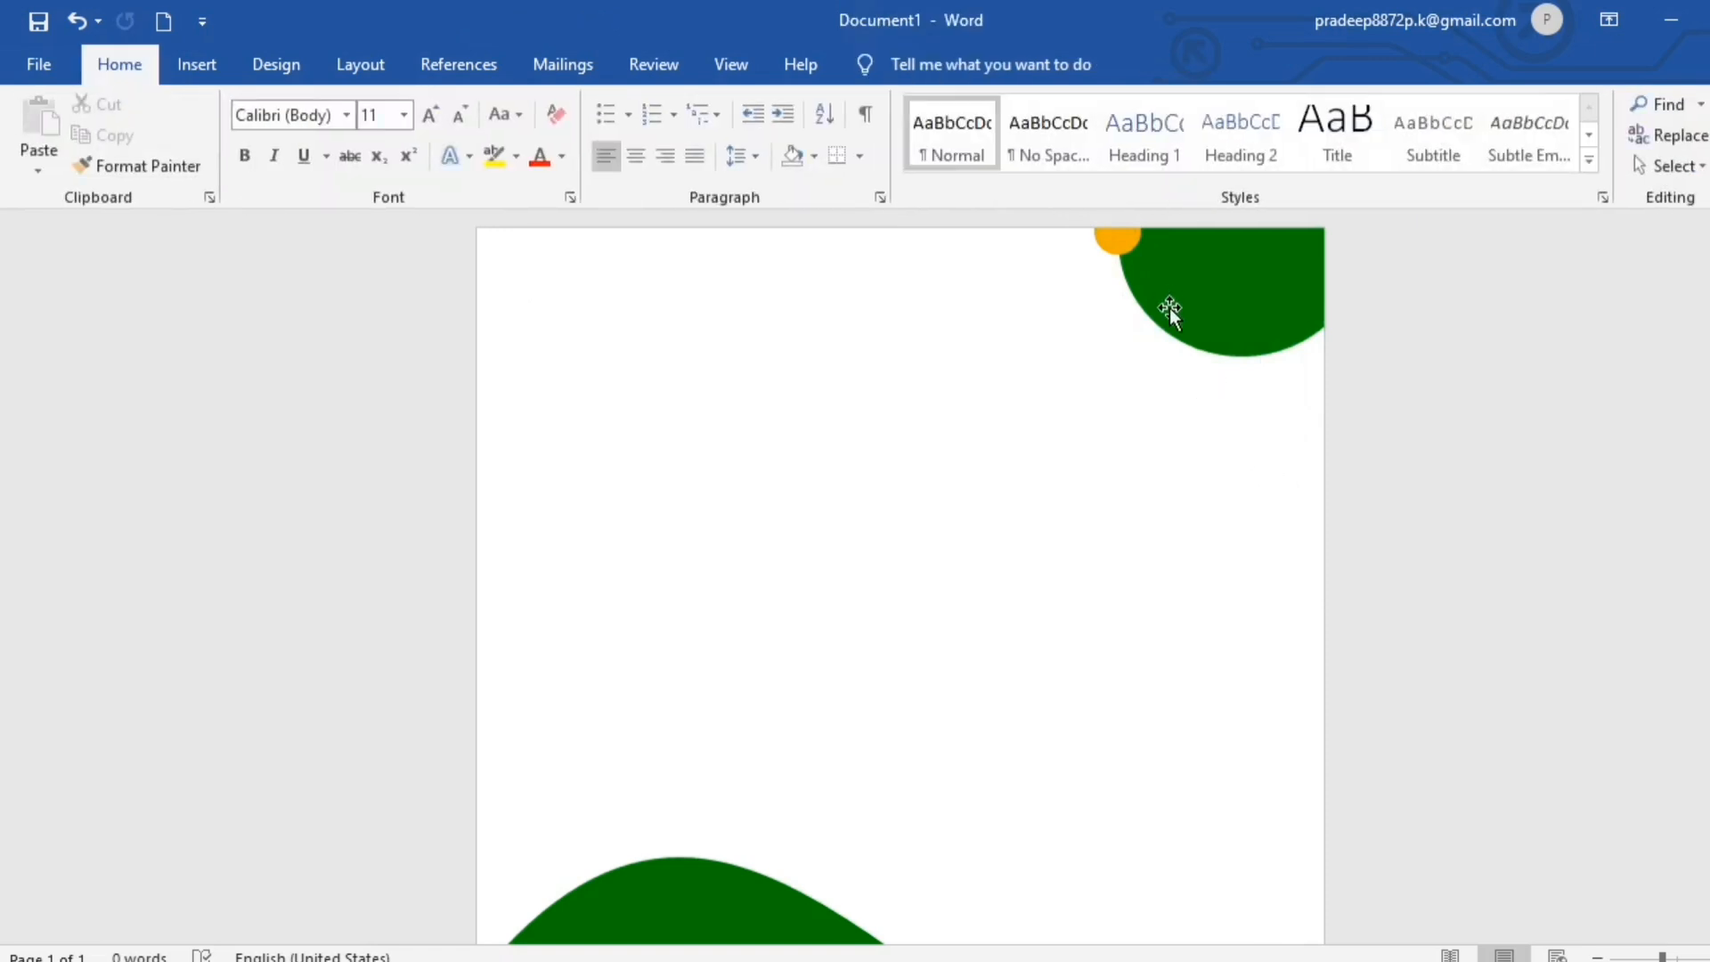
- Duplicate the orange circle onto the left end of the green wave at the page edge, sized about 0.52"
{"action": "left_click_drag", "start_coordinate": [1117, 238], "coordinate": [561, 783]}
{"action": "scroll", "coordinate": [718, 818], "scroll_direction": "down", "scroll_amount": 2}
{"action": "left_click_drag", "start_coordinate": [558, 631], "coordinate": [498, 784]}
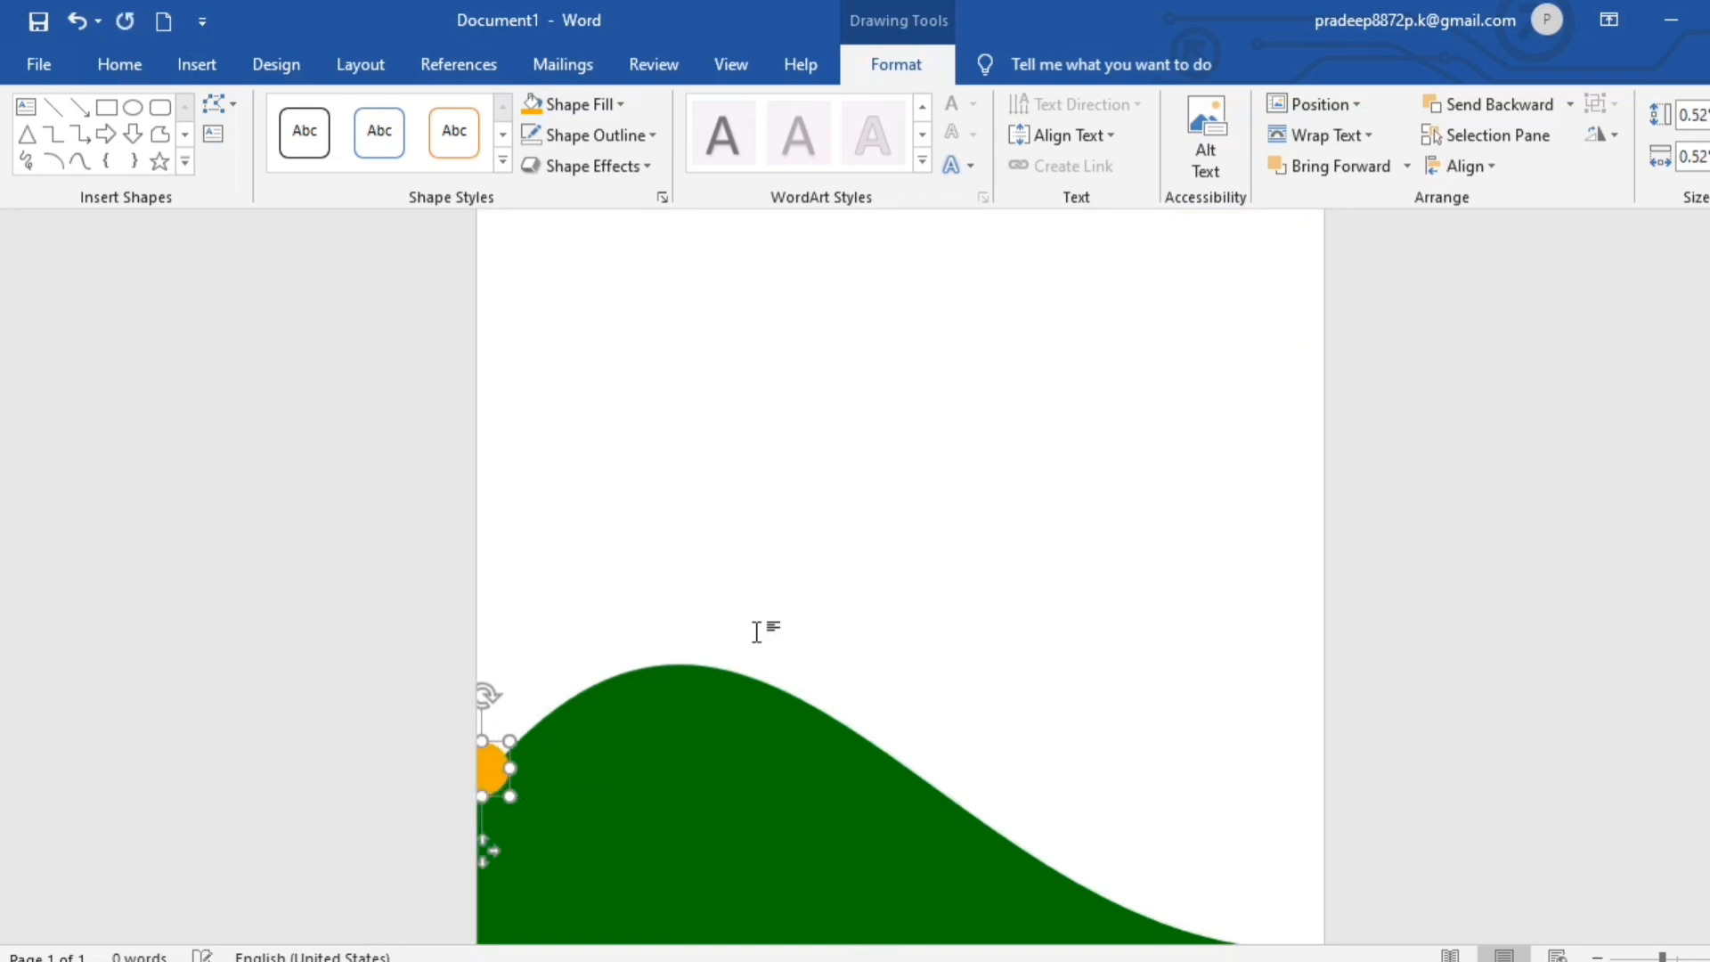
{"action": "left_click", "coordinate": [763, 629]}
{"action": "scroll", "coordinate": [757, 633], "scroll_direction": "down", "scroll_amount": 2}
{"action": "scroll", "coordinate": [758, 633], "scroll_direction": "up", "scroll_amount": 3}
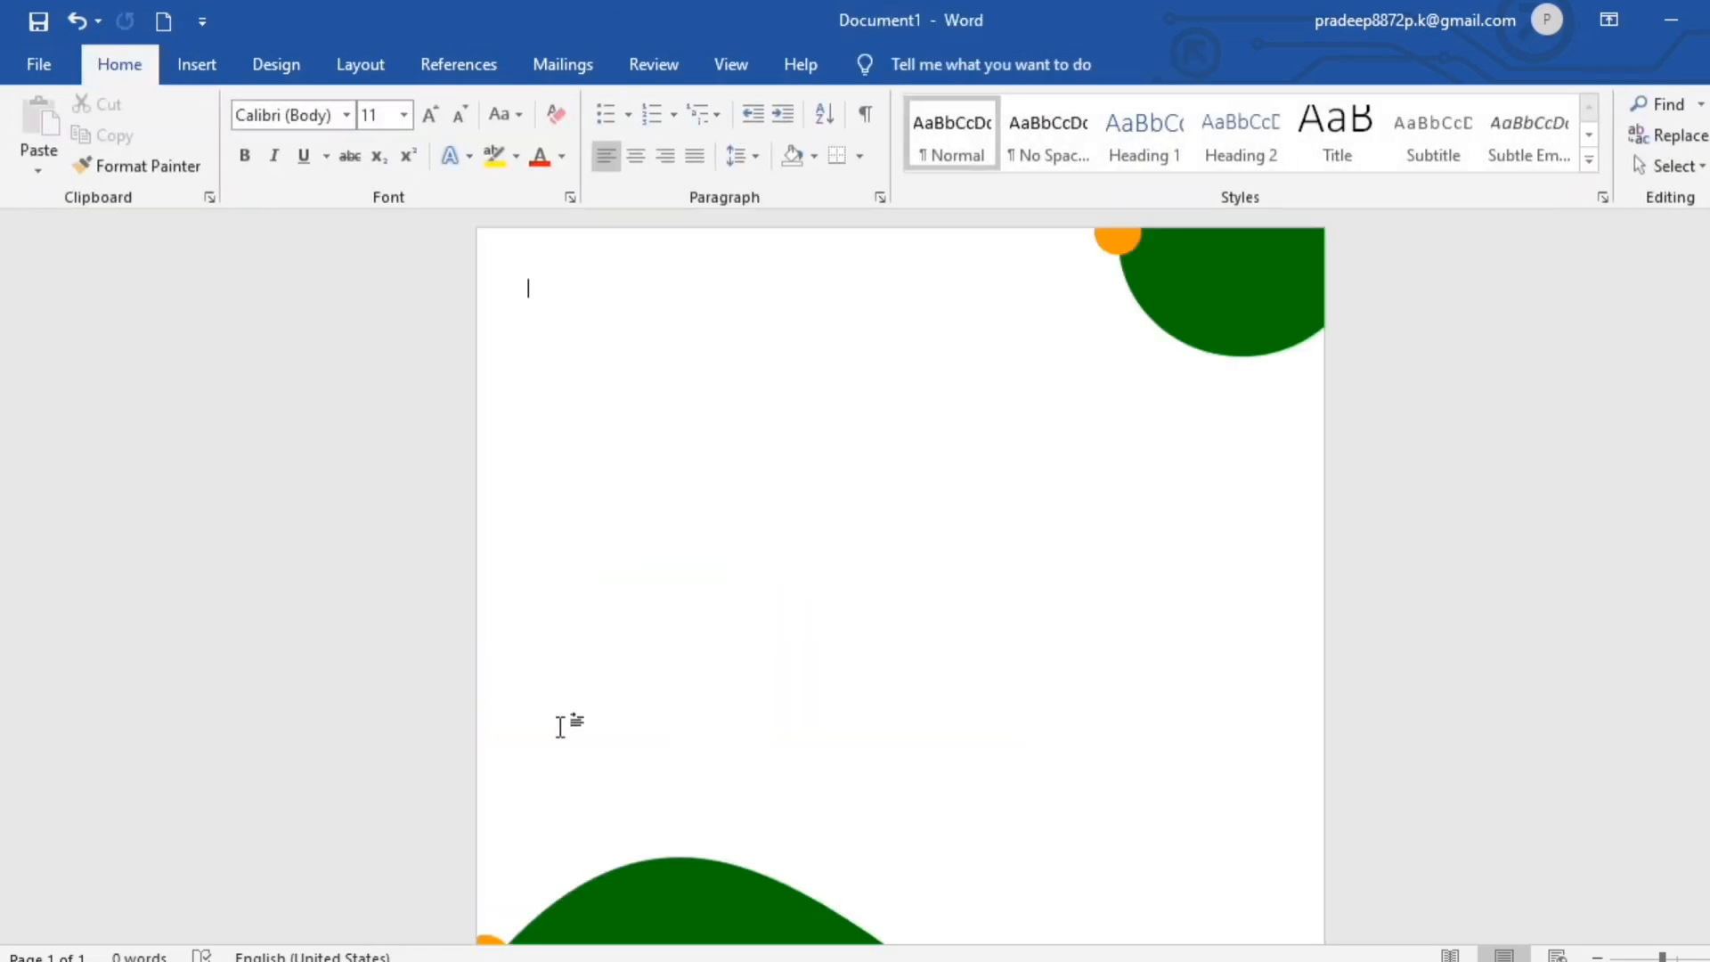
- Insert the food pictures from this device and set the pizza and cola picture's text wrapping to In Front of Text
{"action": "left_click", "coordinate": [198, 64]}
{"action": "left_click", "coordinate": [274, 167]}
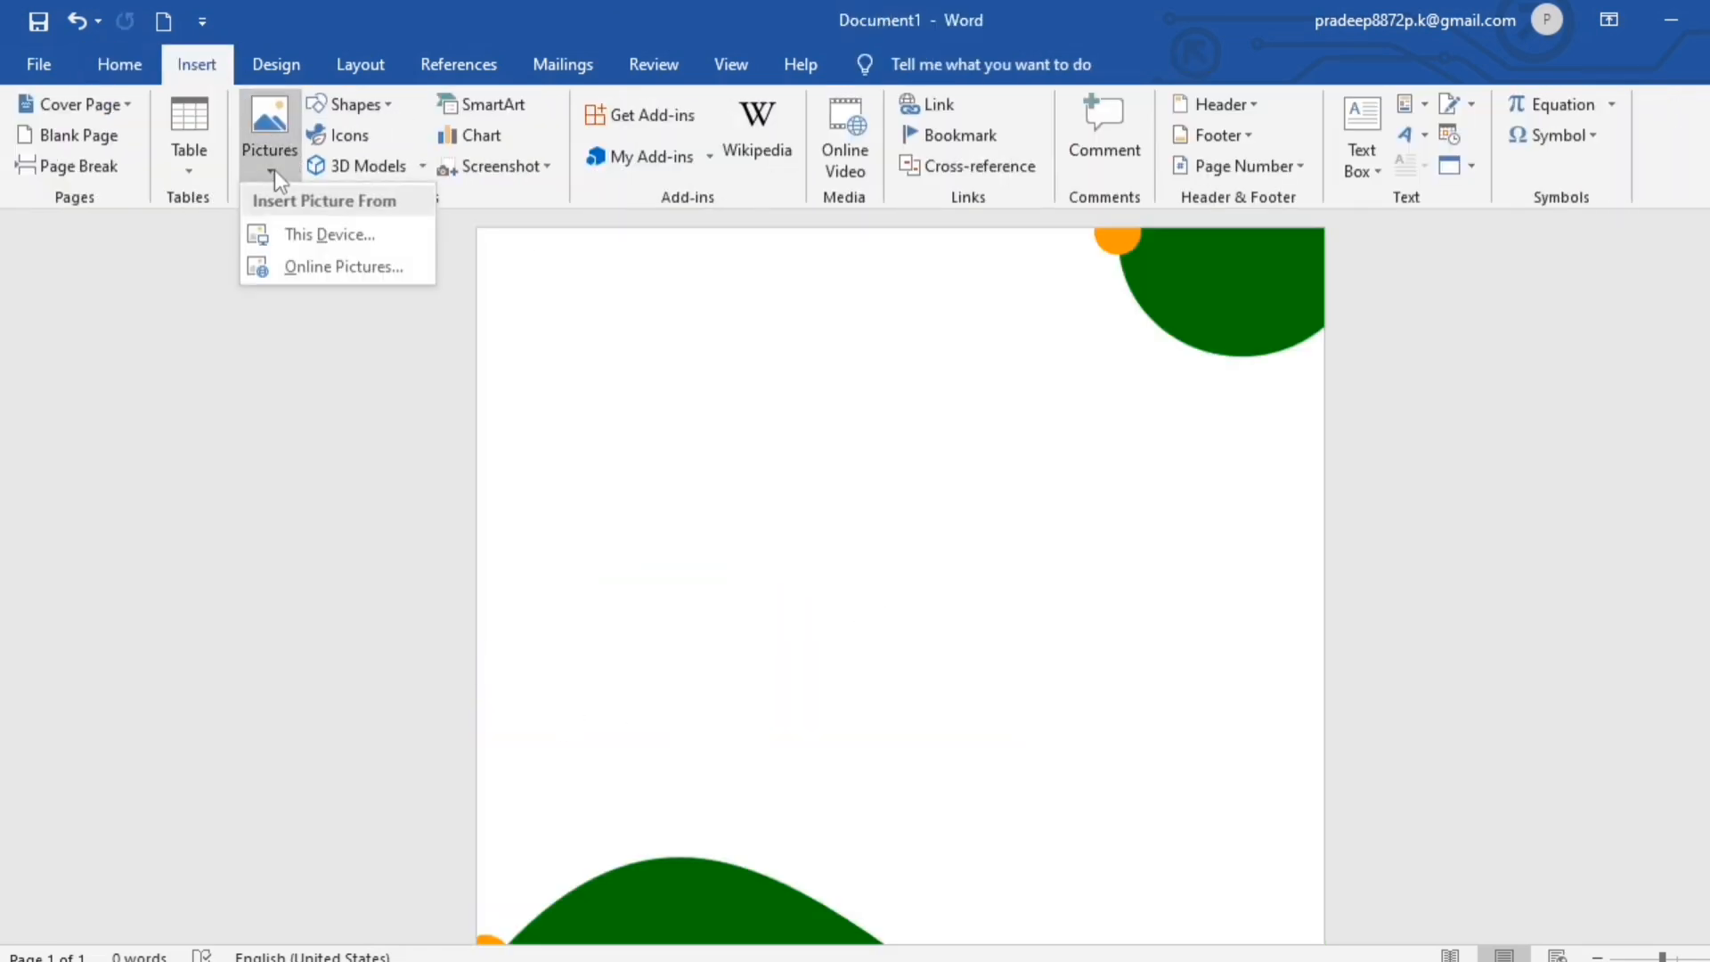
{"action": "left_click", "coordinate": [338, 237]}
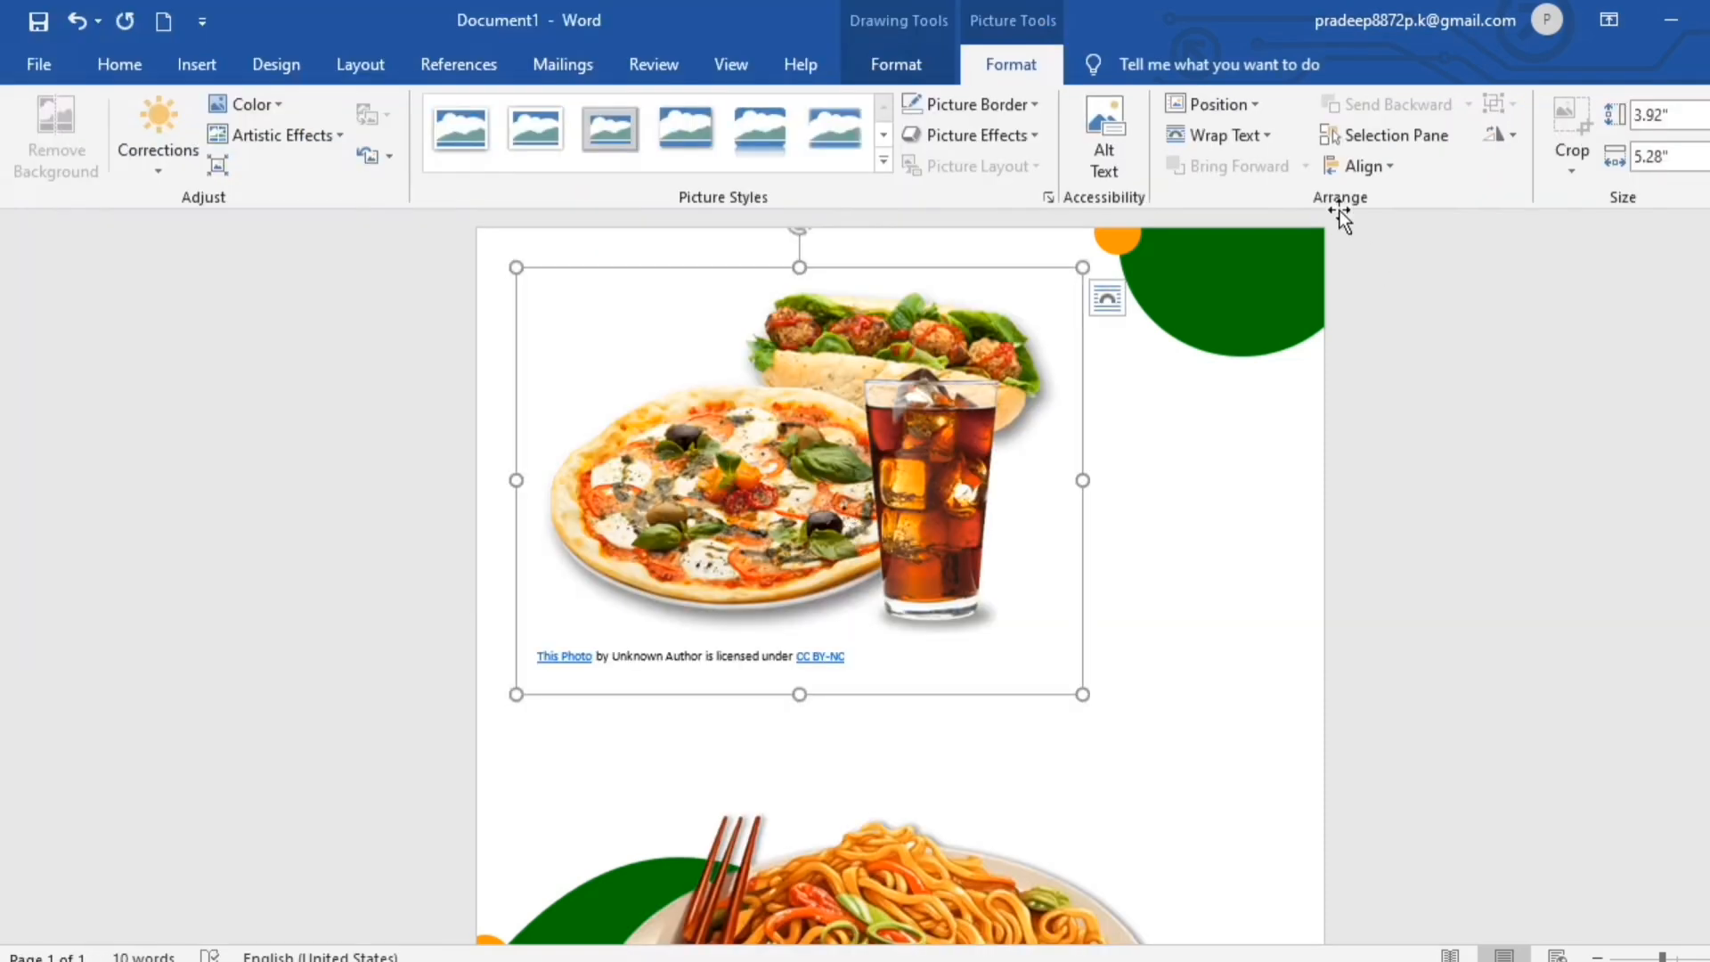
{"action": "left_click", "coordinate": [1269, 134]}
{"action": "left_click", "coordinate": [1251, 363]}
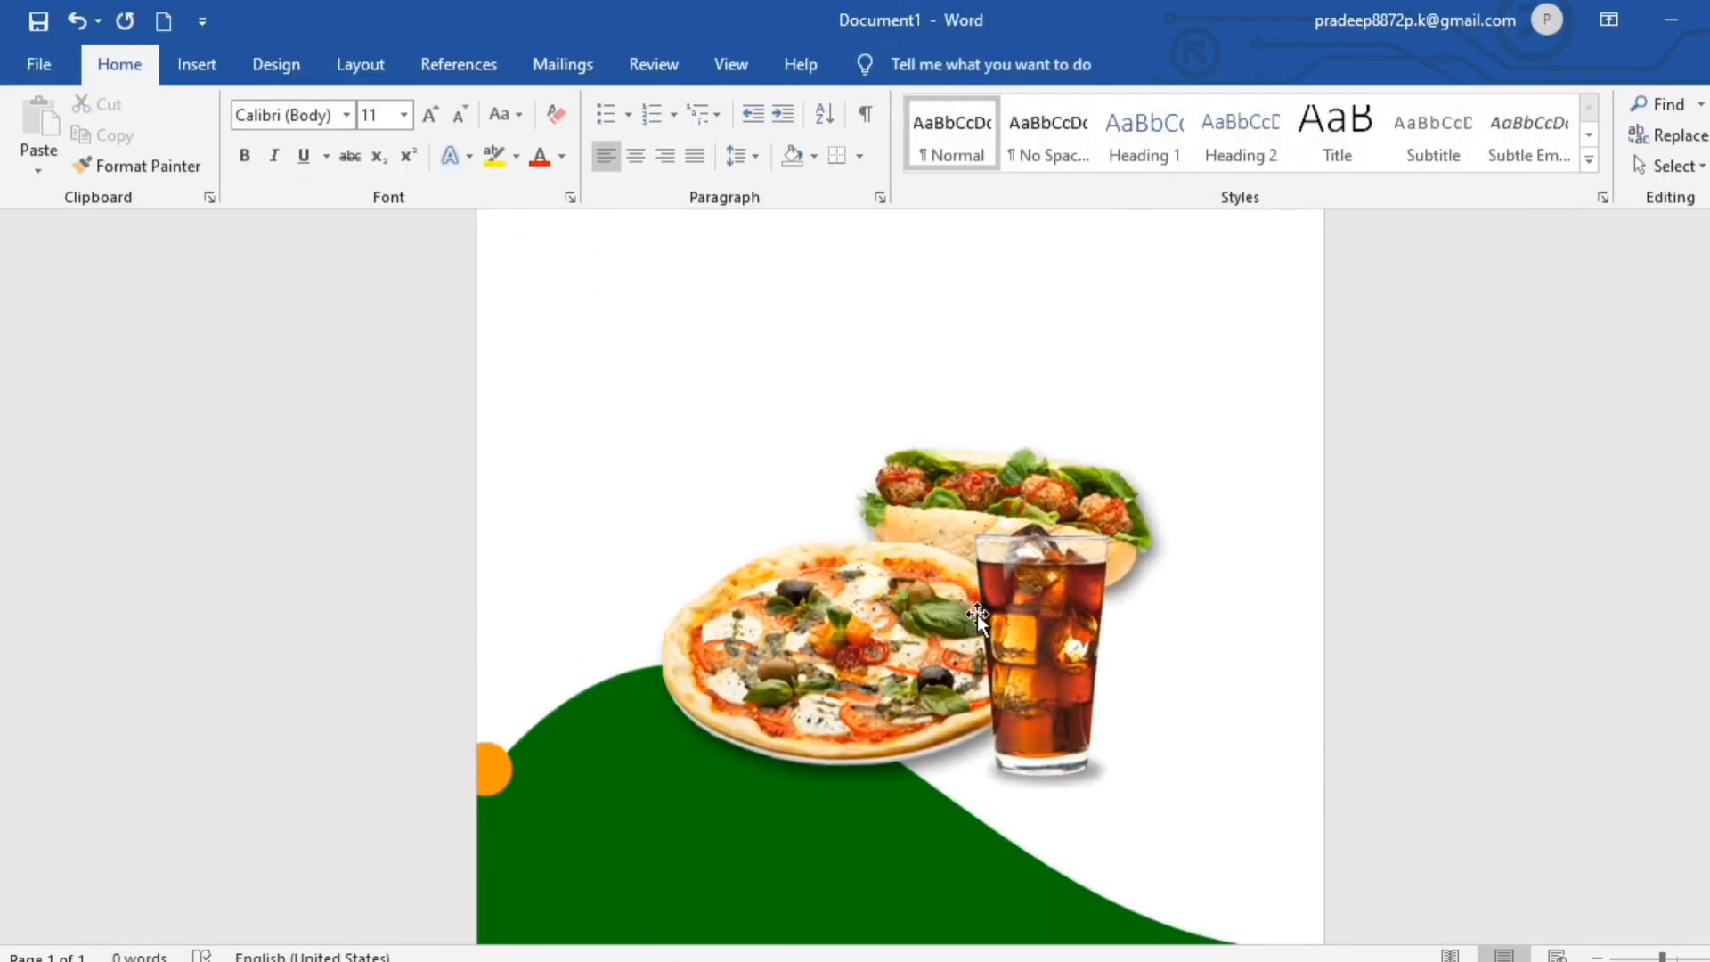
- Position the pizza and cola picture over the green wave and enlarge it to about 4.42" high by 6.58" wide
{"action": "left_click", "coordinate": [977, 615]}
{"action": "left_click_drag", "start_coordinate": [977, 615], "coordinate": [950, 709]}
{"action": "scroll", "coordinate": [949, 709], "scroll_direction": "down", "scroll_amount": 3}
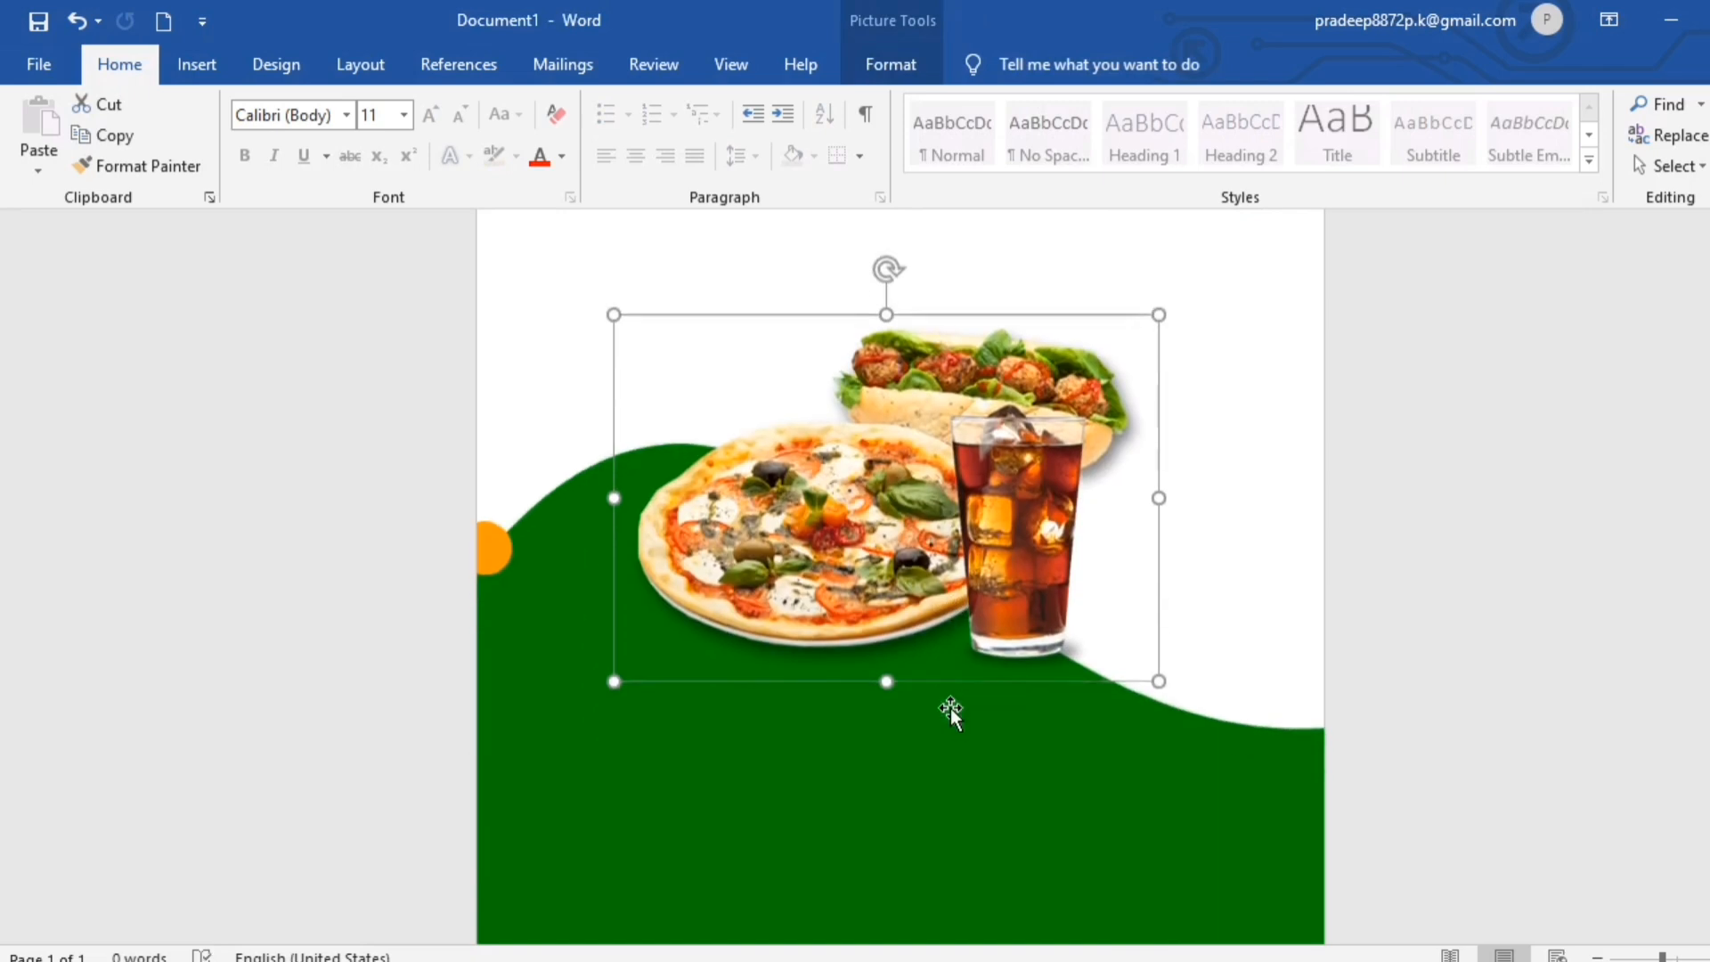
{"action": "left_click_drag", "start_coordinate": [1159, 661], "coordinate": [1229, 706]}
{"action": "left_click_drag", "start_coordinate": [1000, 567], "coordinate": [932, 607]}
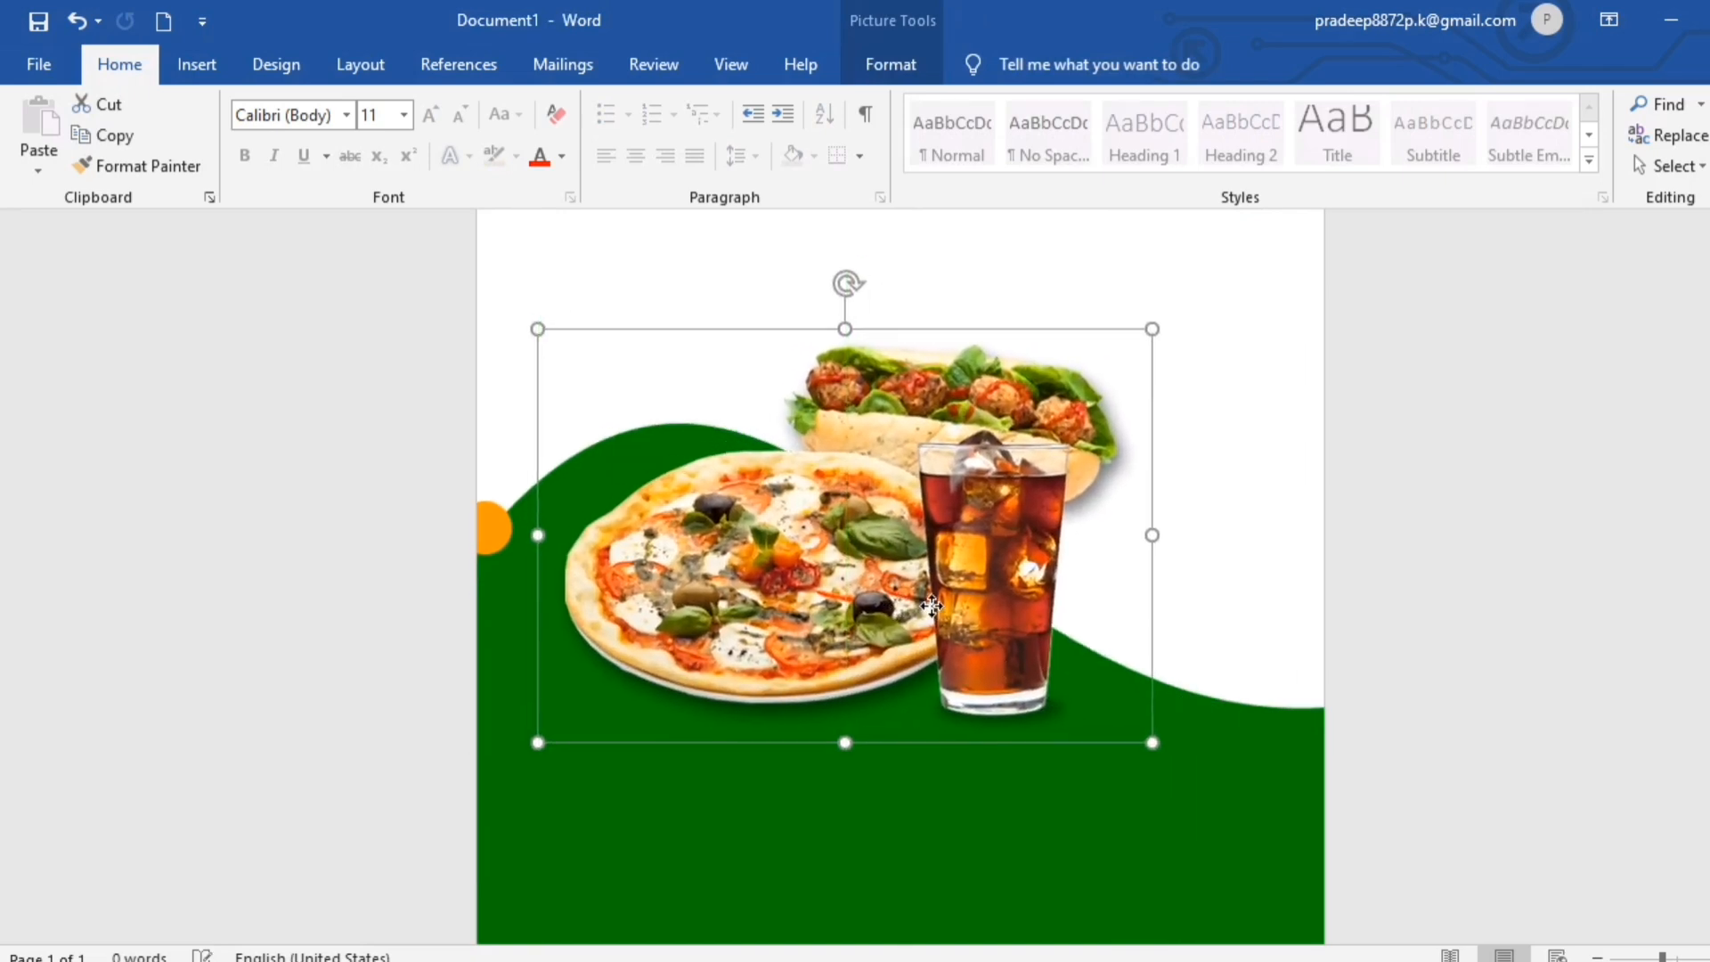
{"action": "left_click_drag", "start_coordinate": [1155, 742], "coordinate": [1195, 786]}
{"action": "left_click_drag", "start_coordinate": [1035, 642], "coordinate": [1025, 607]}
- Apply the outer Offset: Right shadow effect to the pizza and cola picture
{"action": "left_click", "coordinate": [891, 64]}
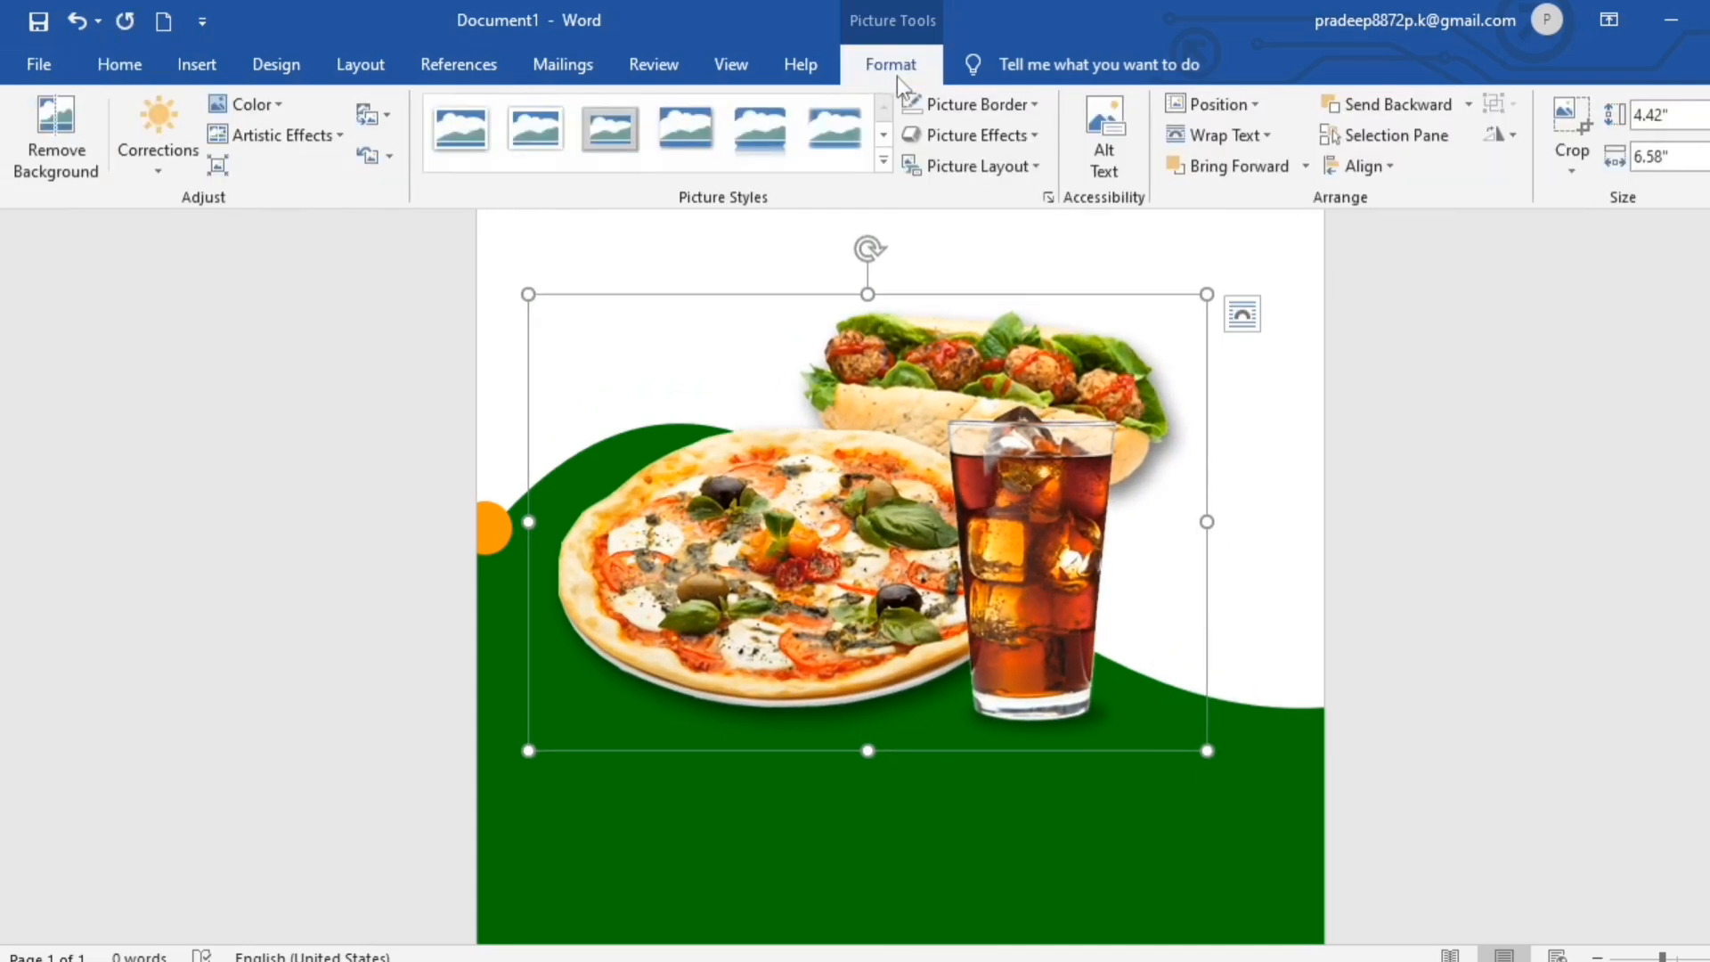
{"action": "left_click", "coordinate": [1044, 135]}
{"action": "mouse_move", "coordinate": [1057, 248]}
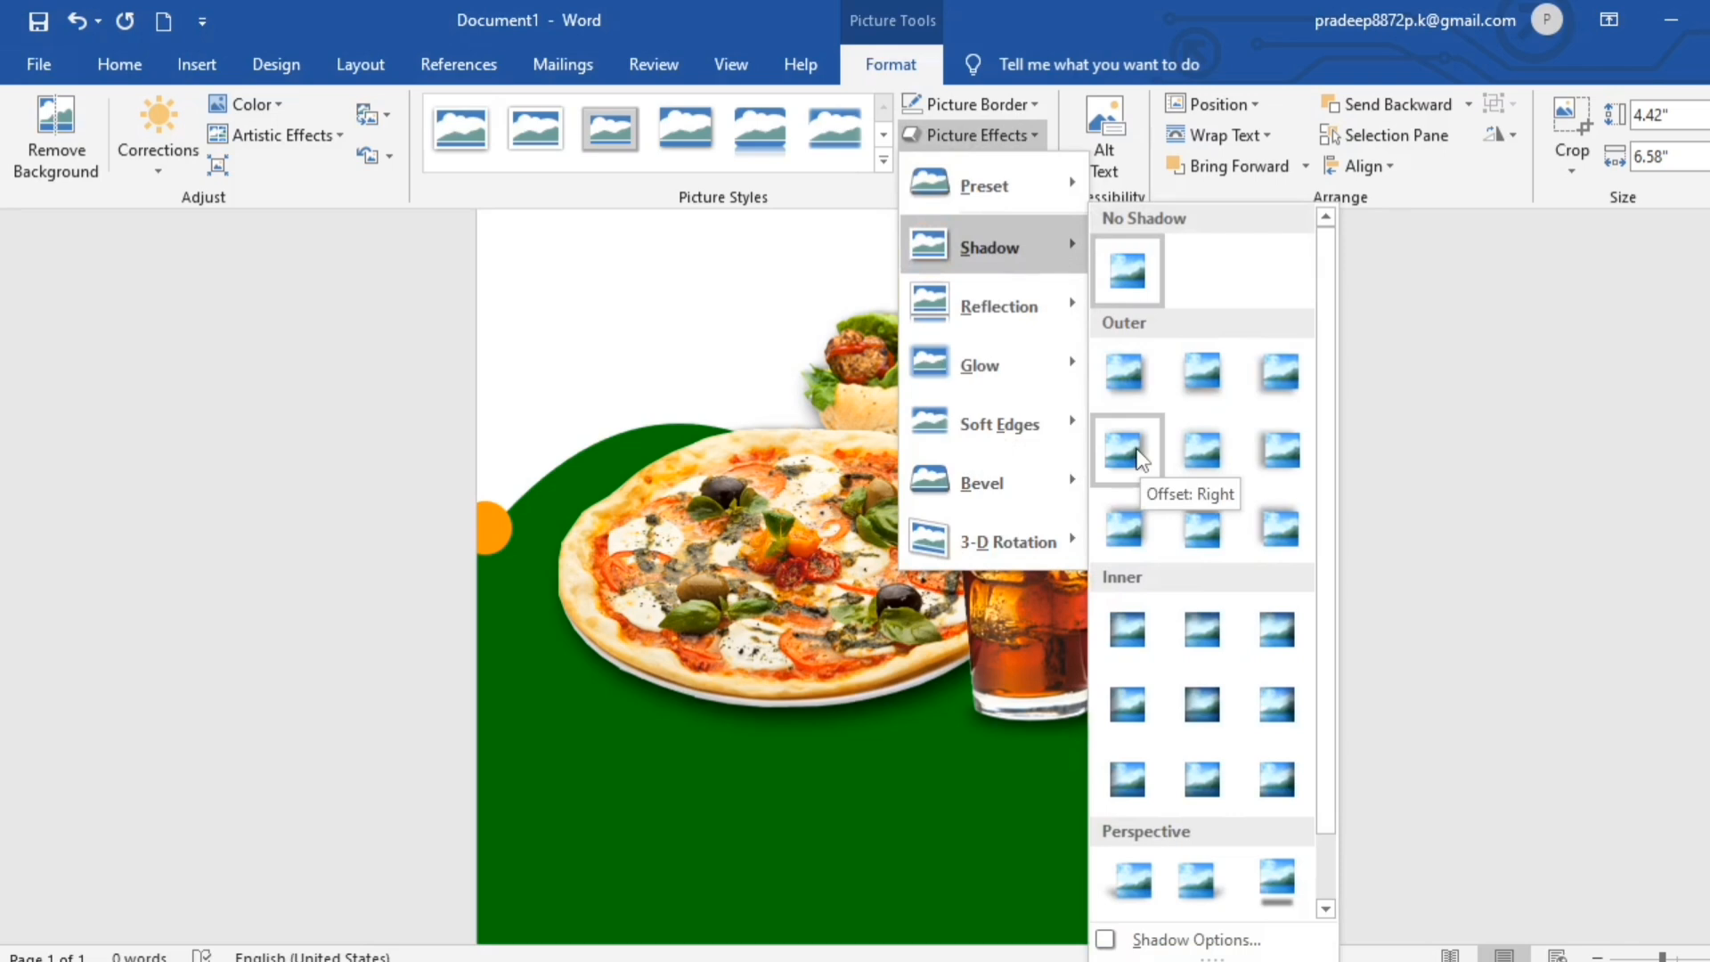
{"action": "left_click", "coordinate": [1136, 451]}
{"action": "left_click", "coordinate": [1436, 623]}
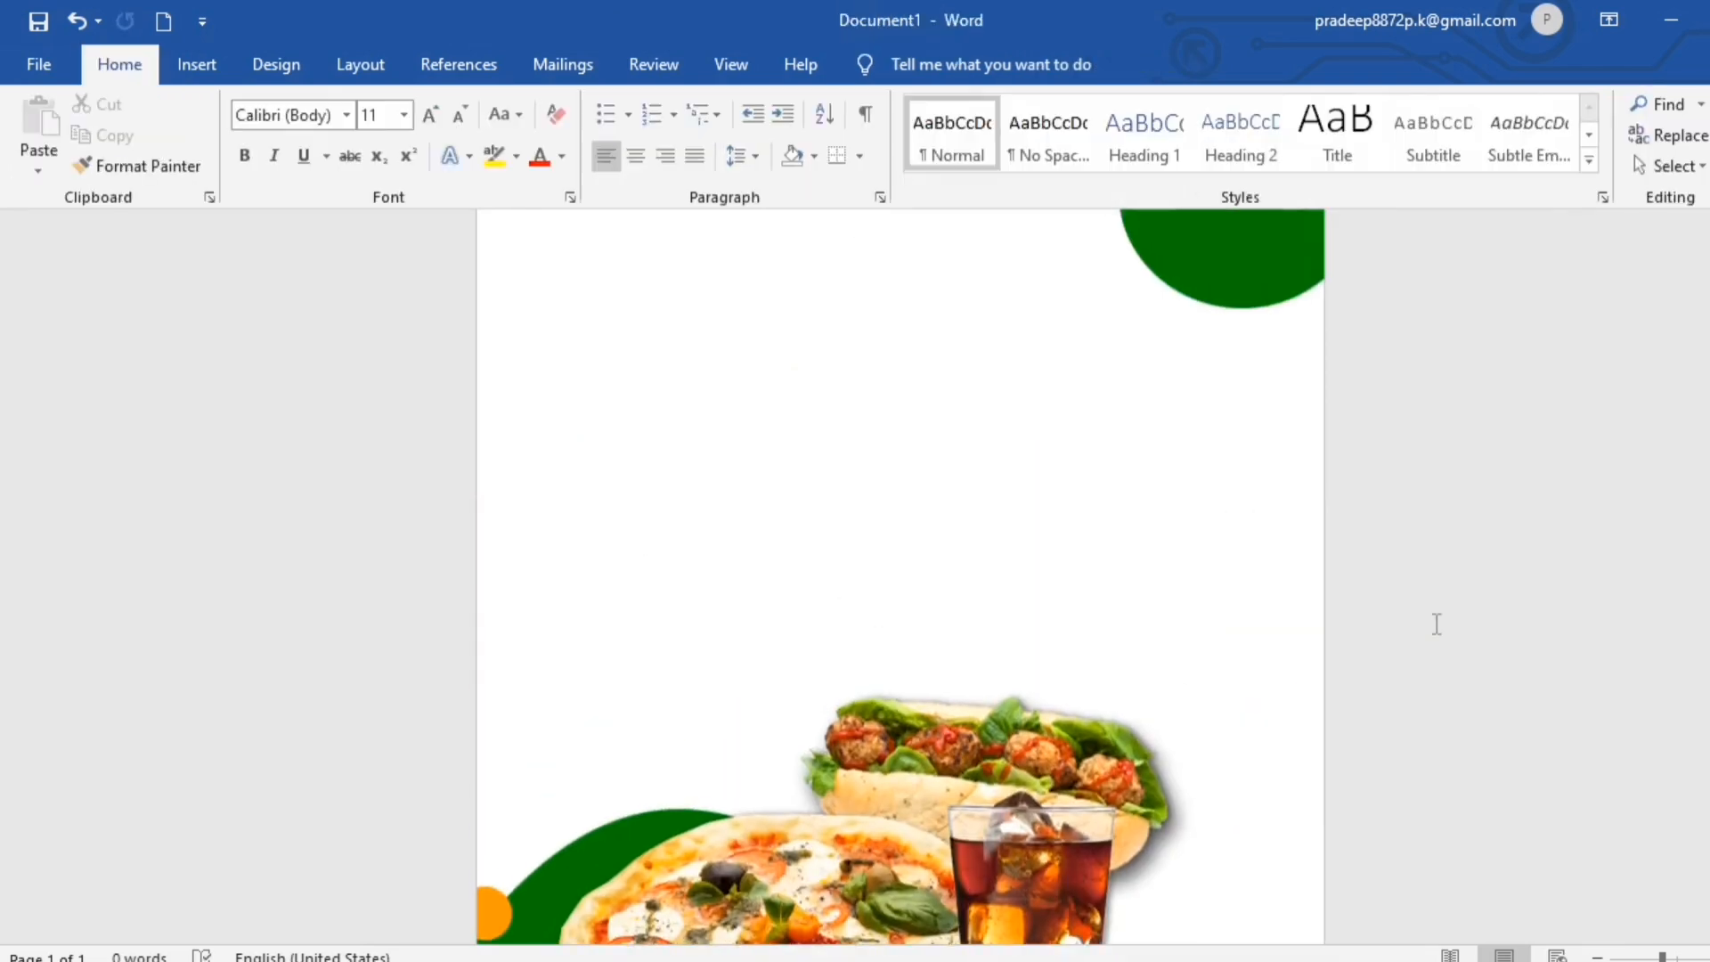
- Duplicate the orange circle at the wave's left end, enlarge the copy and place it beside the base of the cola glass
{"action": "scroll", "coordinate": [1437, 624], "scroll_direction": "down", "scroll_amount": 5}
{"action": "left_click", "coordinate": [585, 563]}
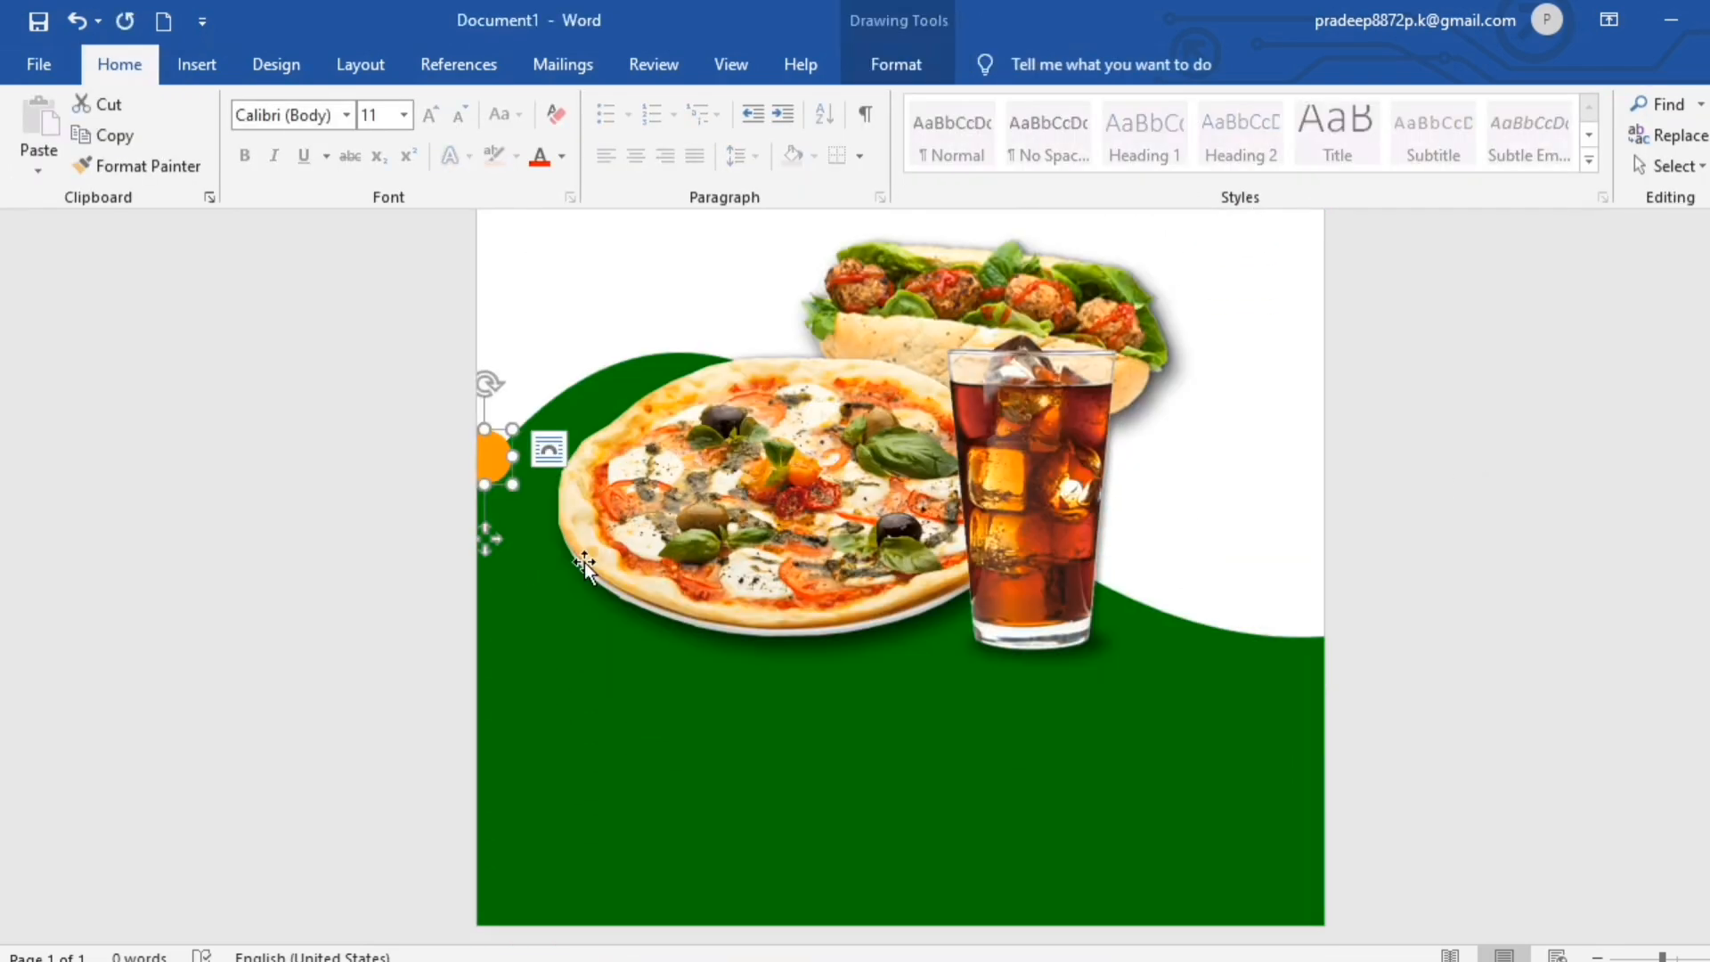
{"action": "left_click_drag", "start_coordinate": [499, 459], "coordinate": [1169, 633]}
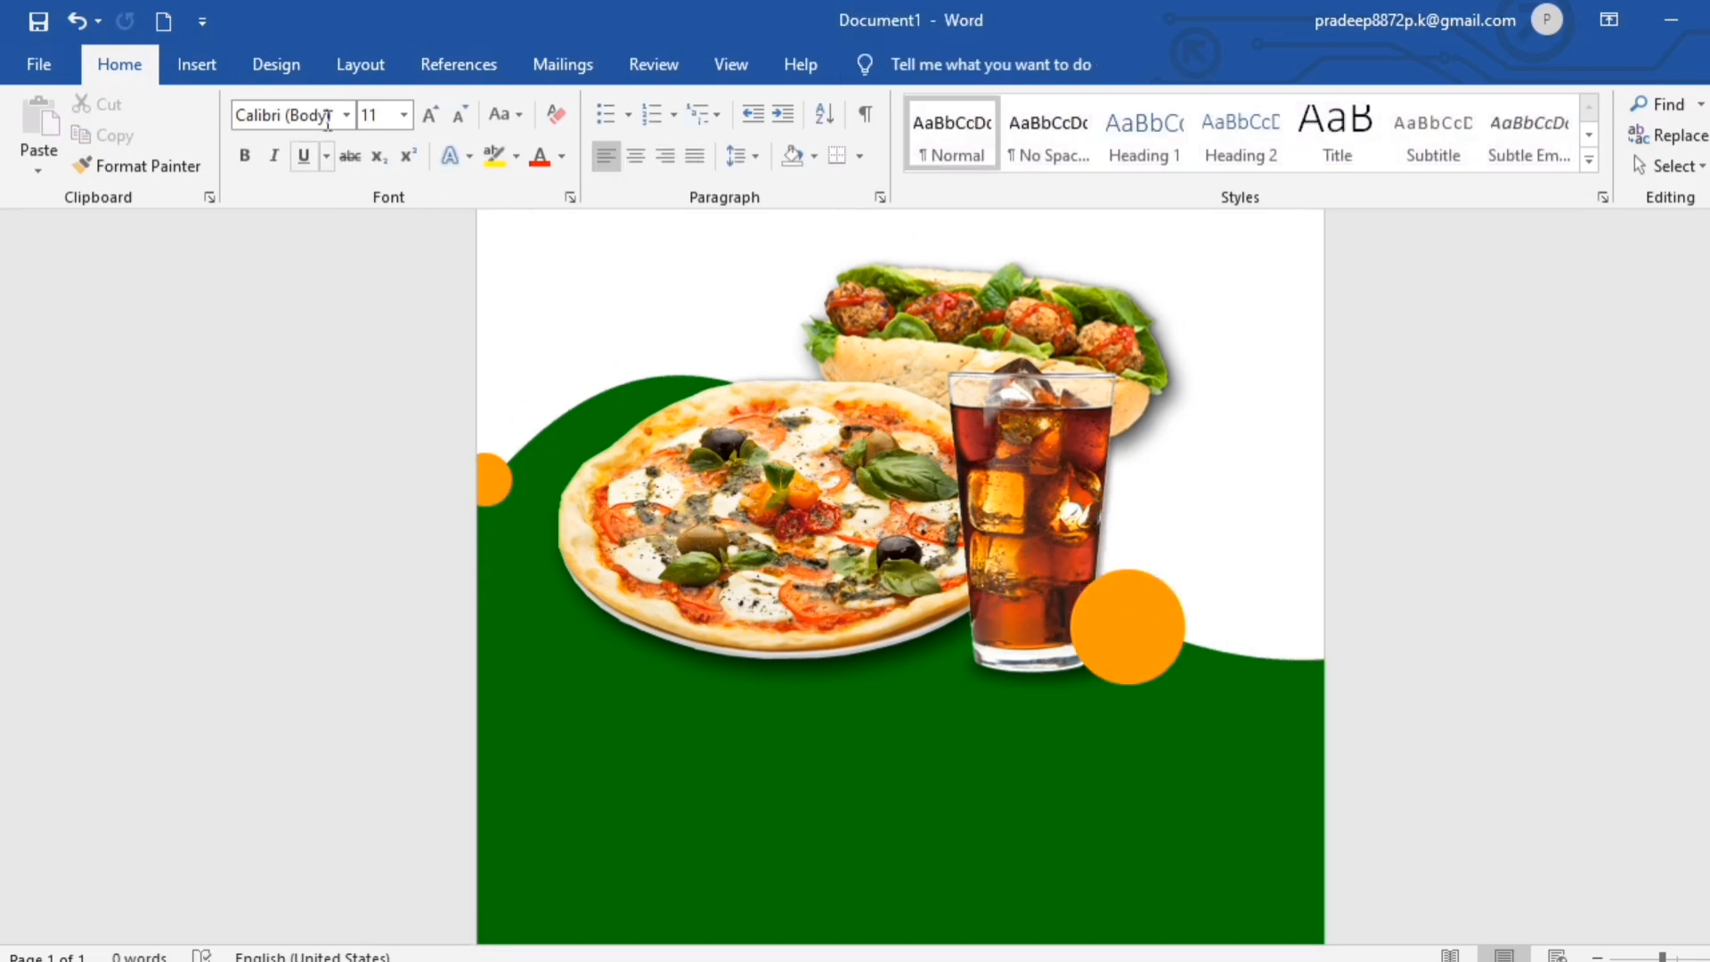
- Draw a rounded rectangle about 0.65" high by 5.45" wide on the green area below the picture, with fully rounded ends
{"action": "left_click", "coordinate": [191, 64]}
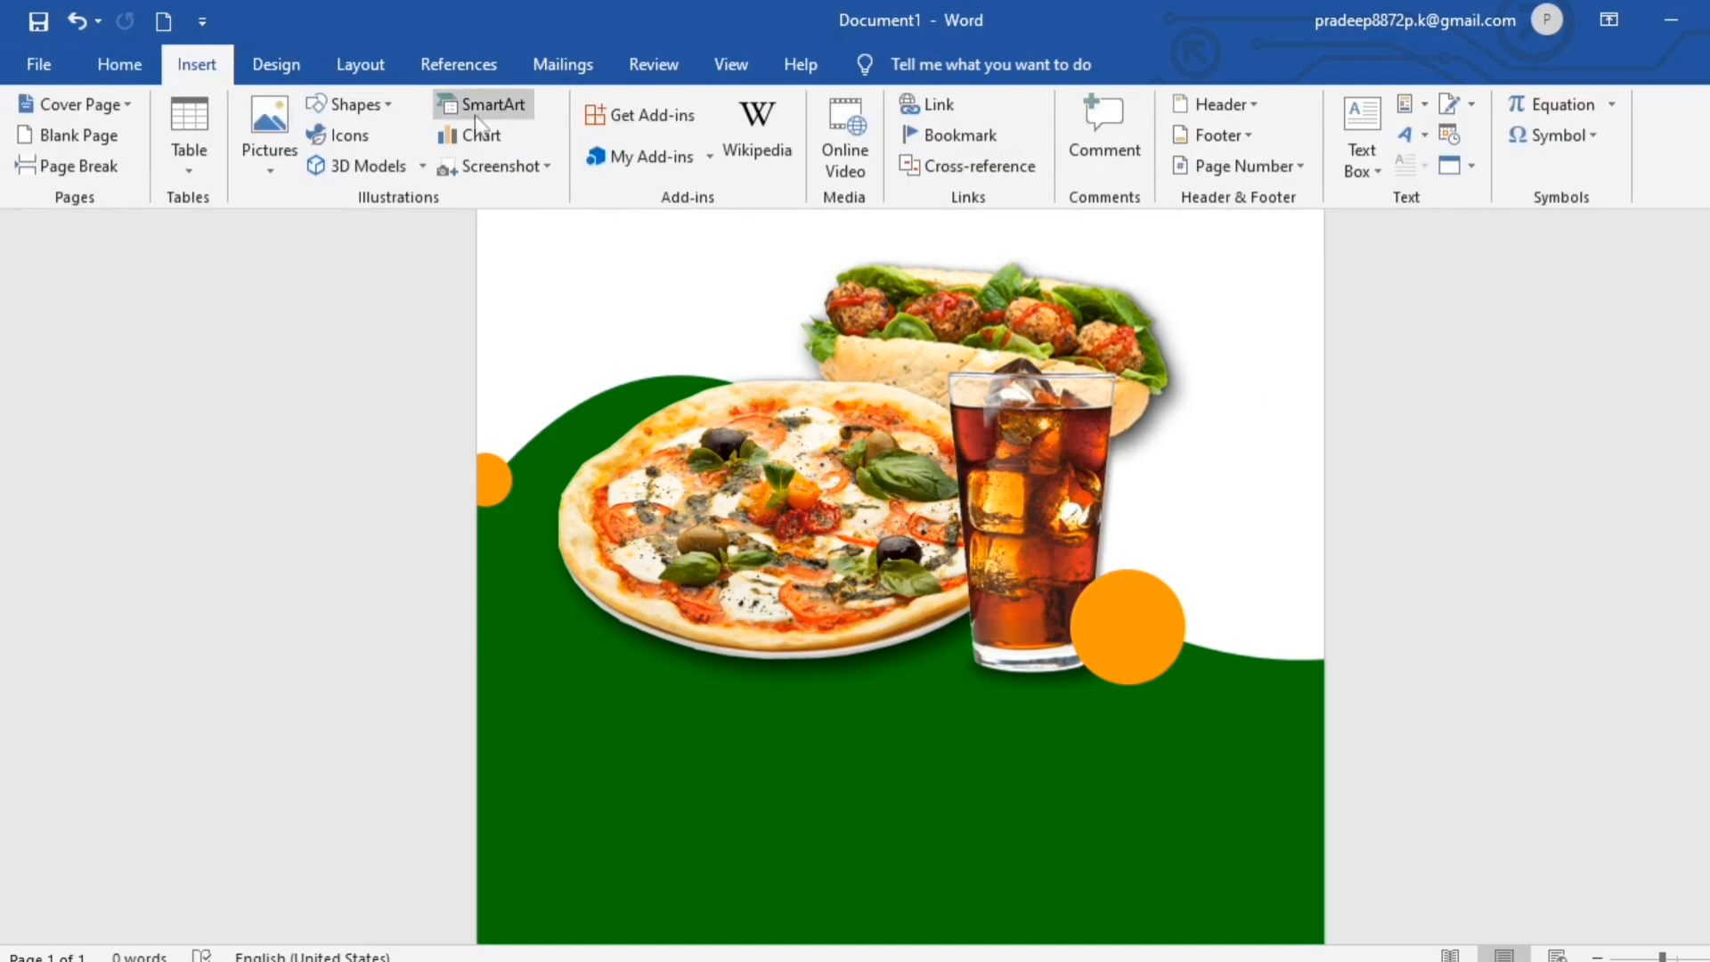
{"action": "left_click", "coordinate": [388, 103]}
{"action": "left_click", "coordinate": [451, 166]}
{"action": "scroll", "coordinate": [1026, 847], "scroll_direction": "down", "scroll_amount": 1}
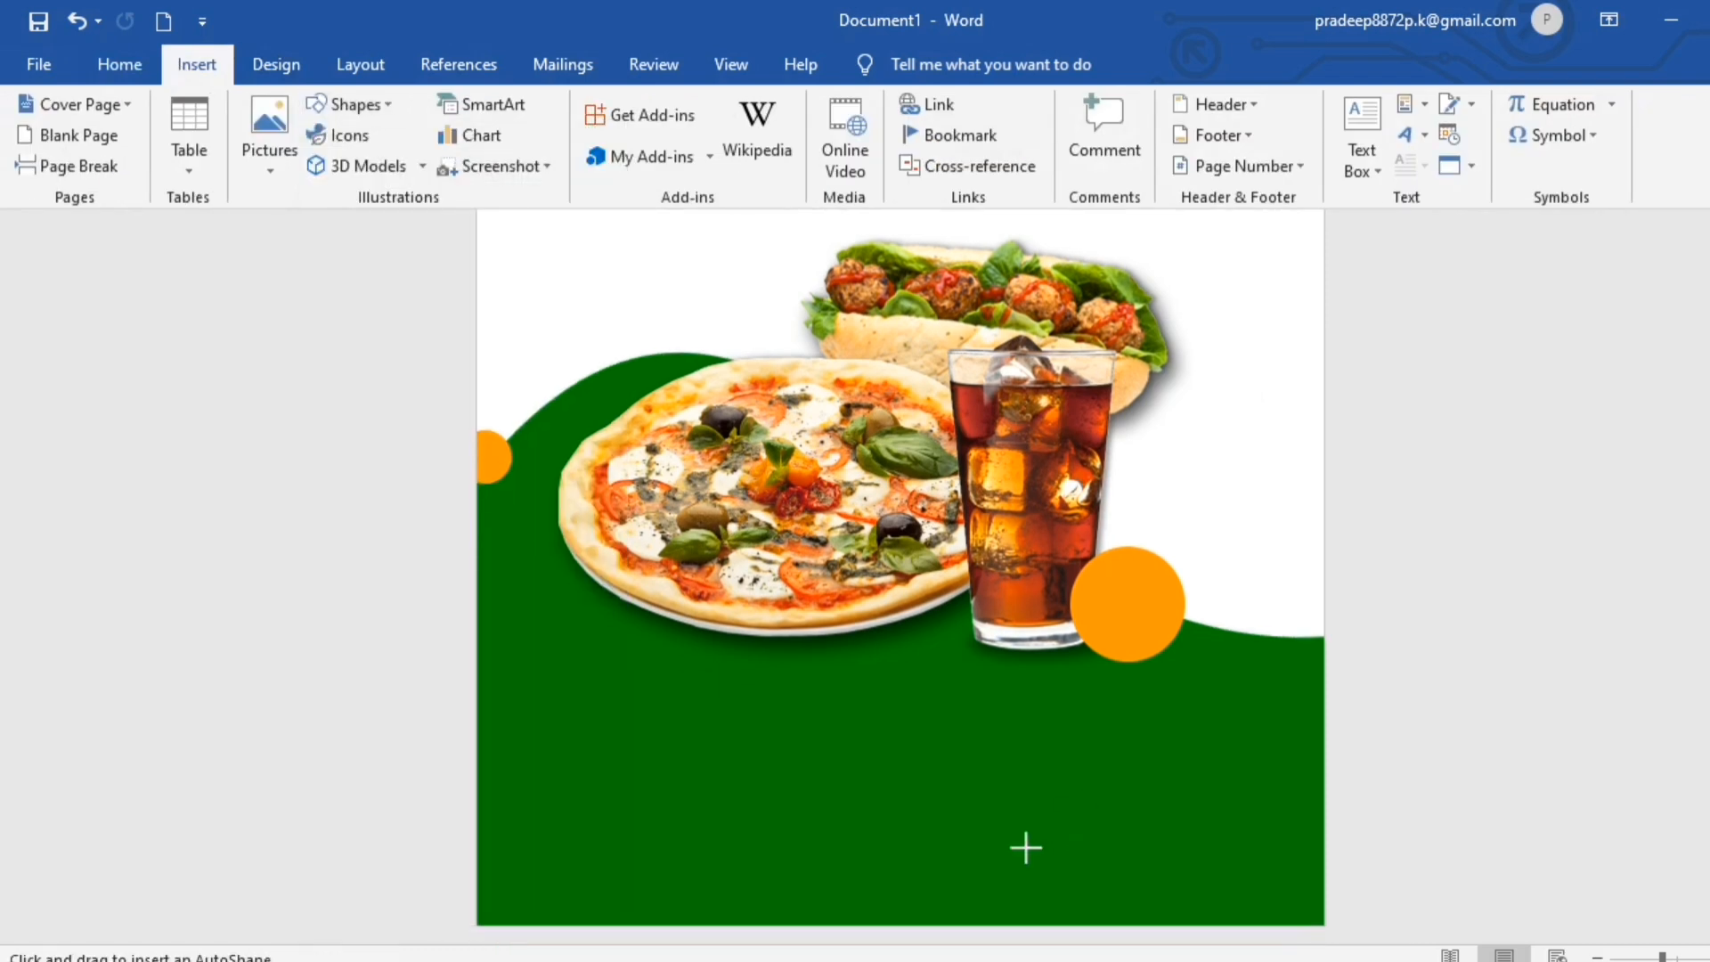
{"action": "mouse_move", "coordinate": [615, 767]}
{"action": "left_mouse_down"}
{"action": "mouse_move", "coordinate": [885, 775]}
{"action": "mouse_move", "coordinate": [1176, 835]}
{"action": "left_mouse_up"}
{"action": "left_click_drag", "start_coordinate": [628, 768], "coordinate": [650, 783]}
{"action": "left_click_drag", "start_coordinate": [926, 801], "coordinate": [926, 757]}
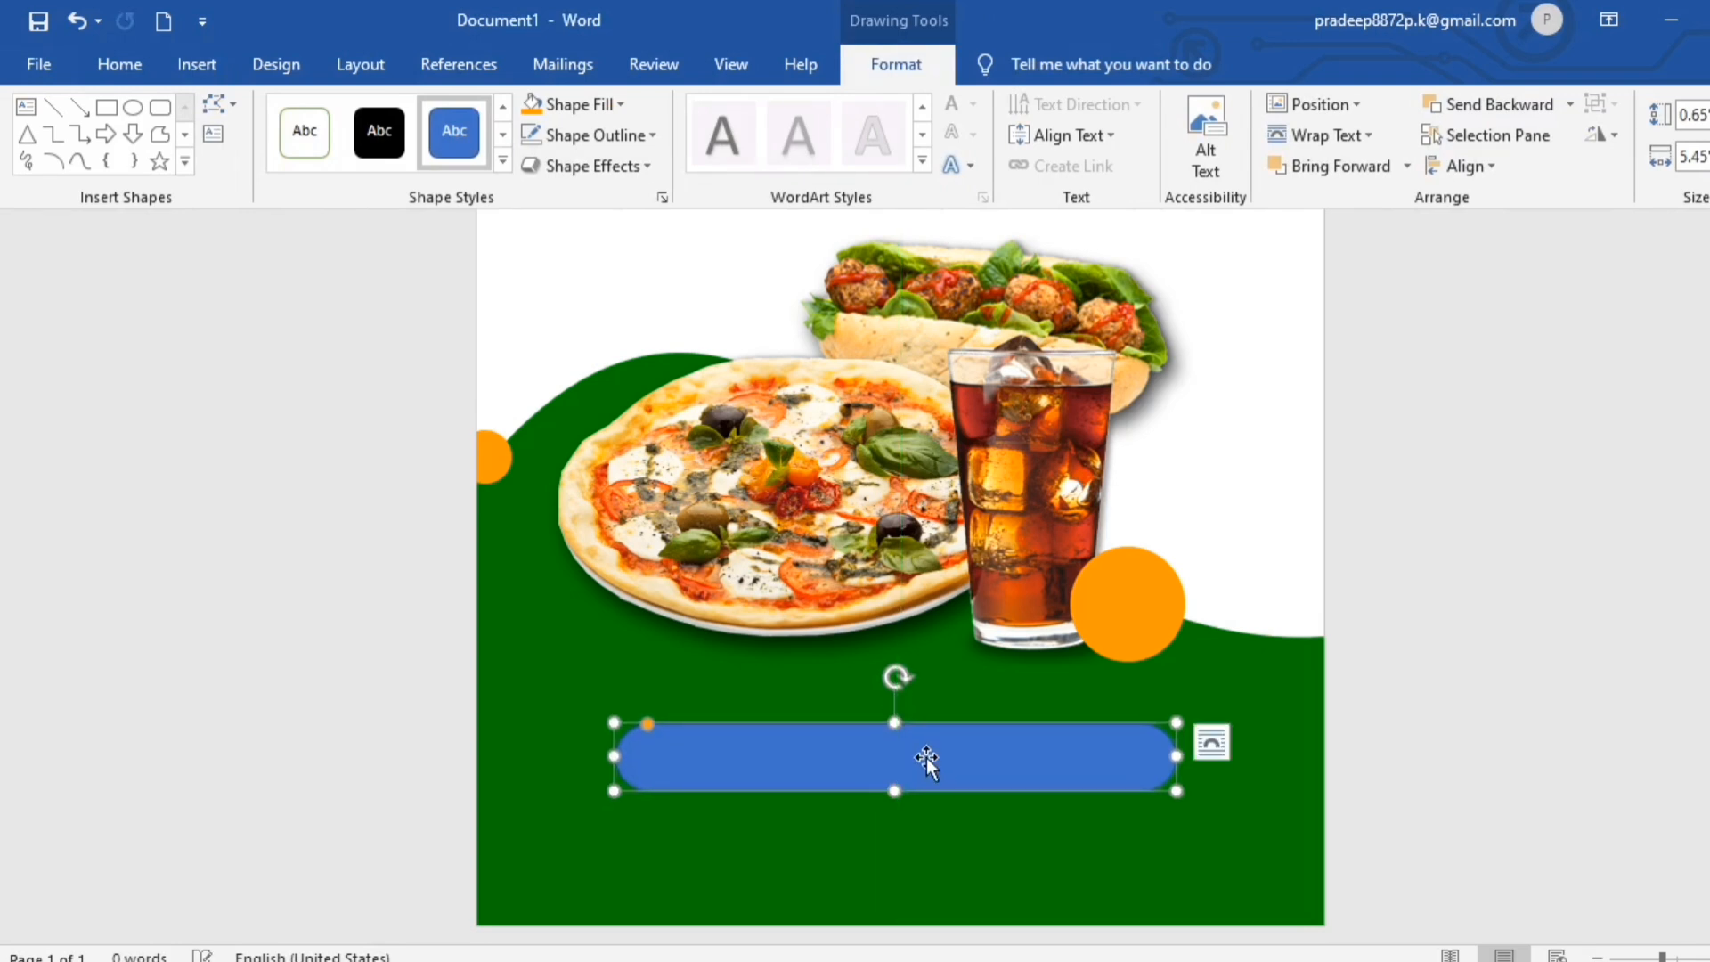
- Copy the large orange circle's formatting onto the blue rounded bar with Format Painter
{"action": "left_click", "coordinate": [1153, 608]}
{"action": "left_click", "coordinate": [119, 64]}
{"action": "left_click", "coordinate": [143, 166]}
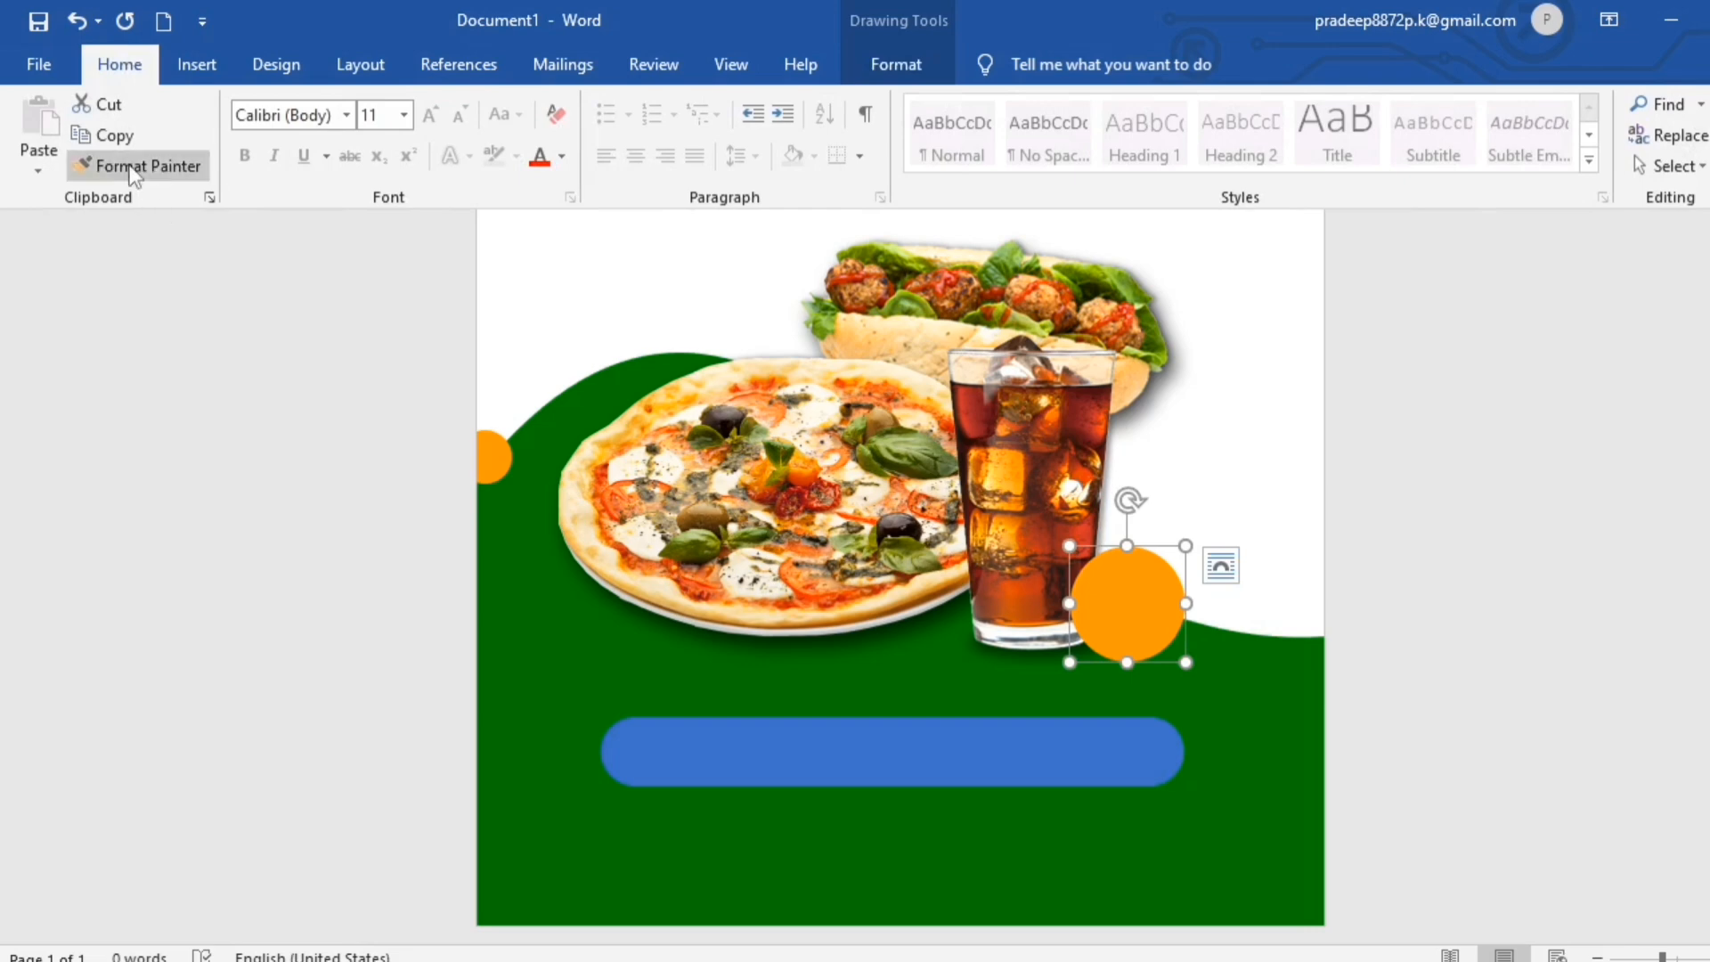
{"action": "left_click", "coordinate": [933, 741]}
{"action": "left_click", "coordinate": [1508, 744]}
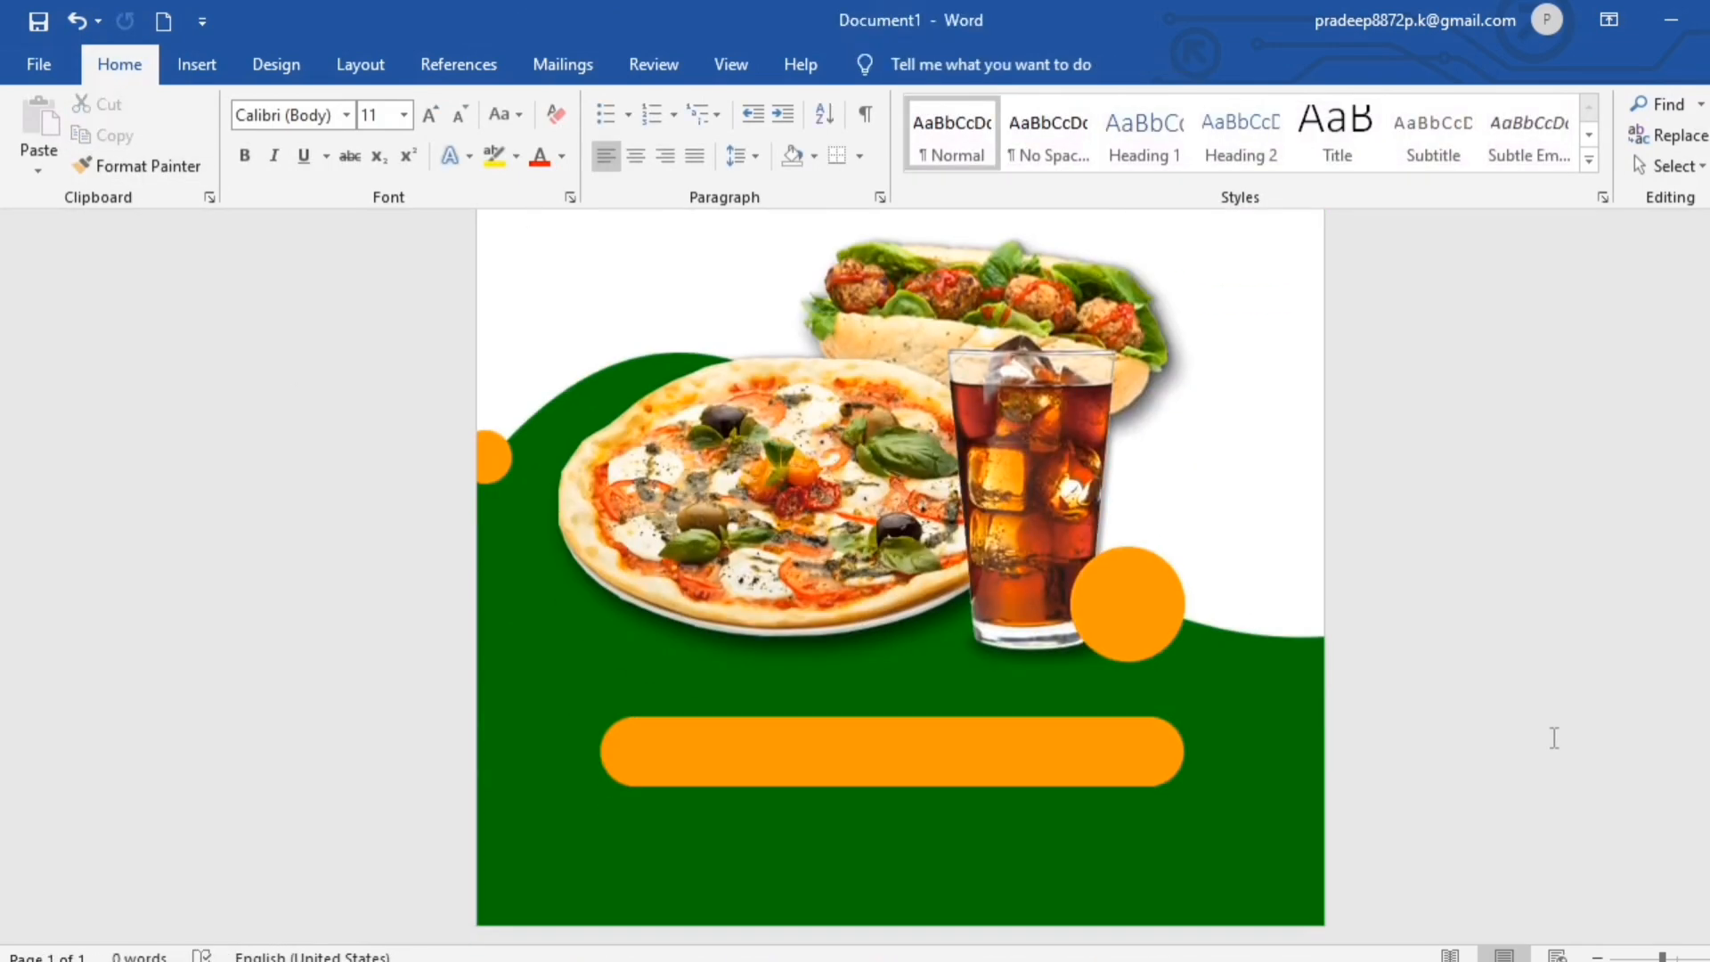
- Duplicate the orange bar, place the copy above the food picture and shrink it to about 0.48" high by 4.04" wide
{"action": "left_click", "coordinate": [912, 756]}
{"action": "key", "text": "ctrl+d"}
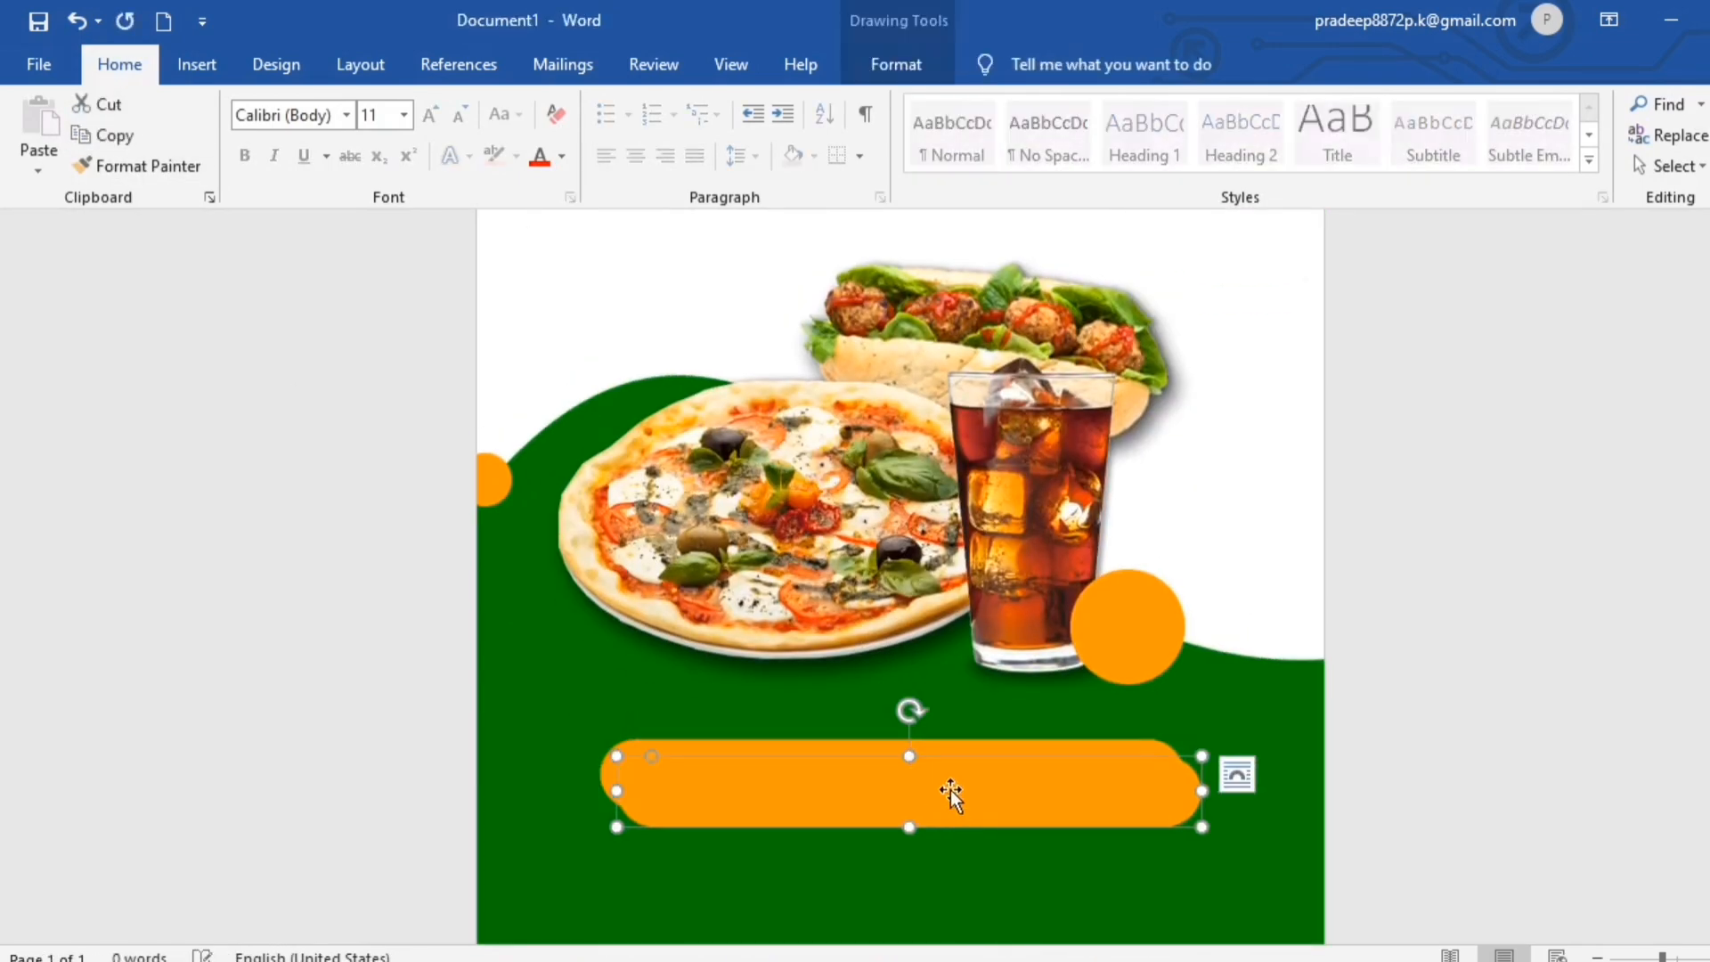
{"action": "left_click_drag", "start_coordinate": [949, 789], "coordinate": [946, 343]}
{"action": "scroll", "coordinate": [946, 344], "scroll_direction": "up", "scroll_amount": 3}
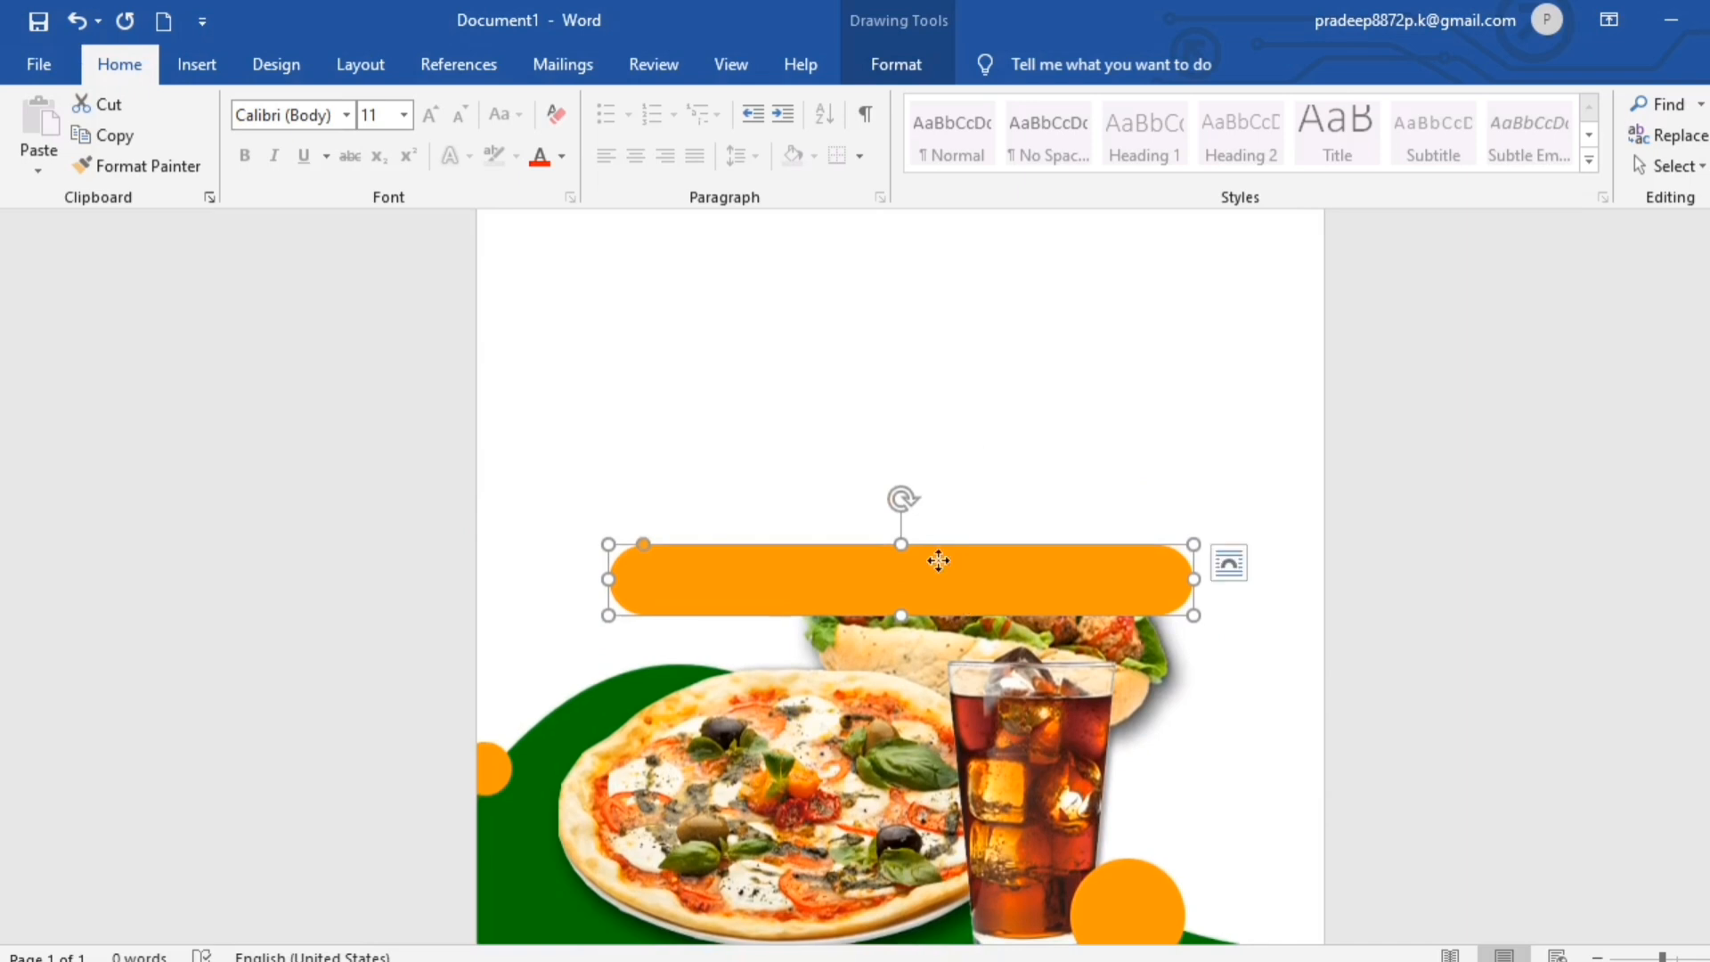
{"action": "left_click_drag", "start_coordinate": [935, 565], "coordinate": [923, 472]}
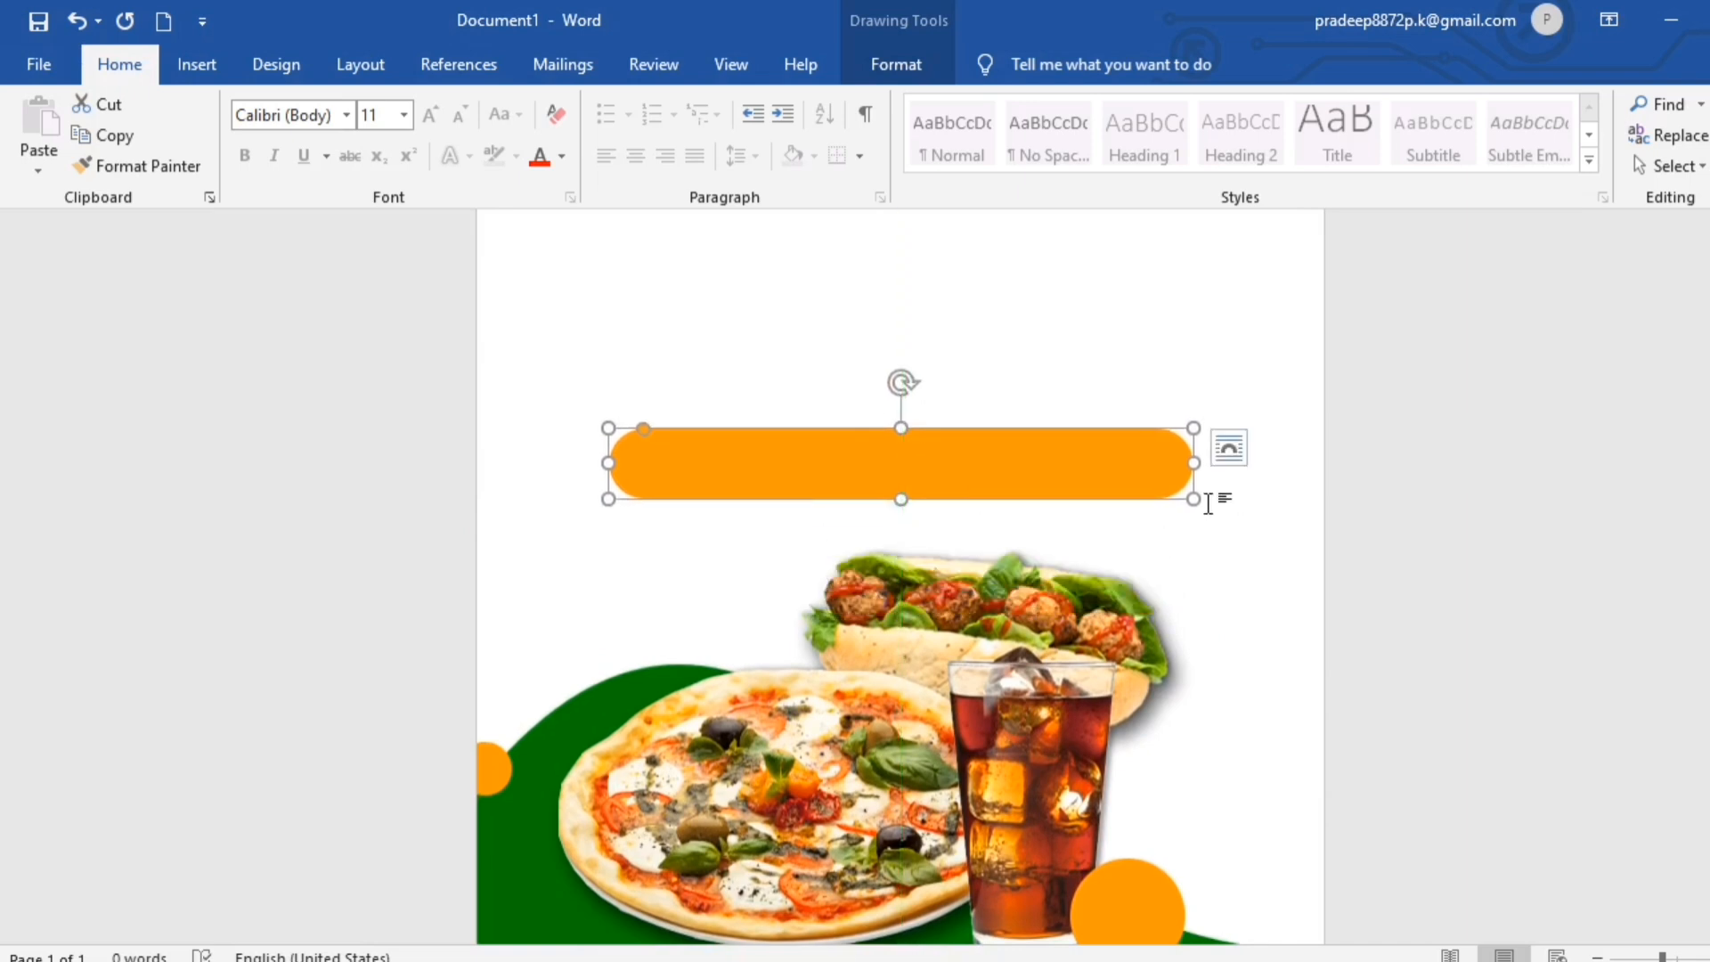
{"action": "left_click_drag", "start_coordinate": [1193, 500], "coordinate": [1025, 479]}
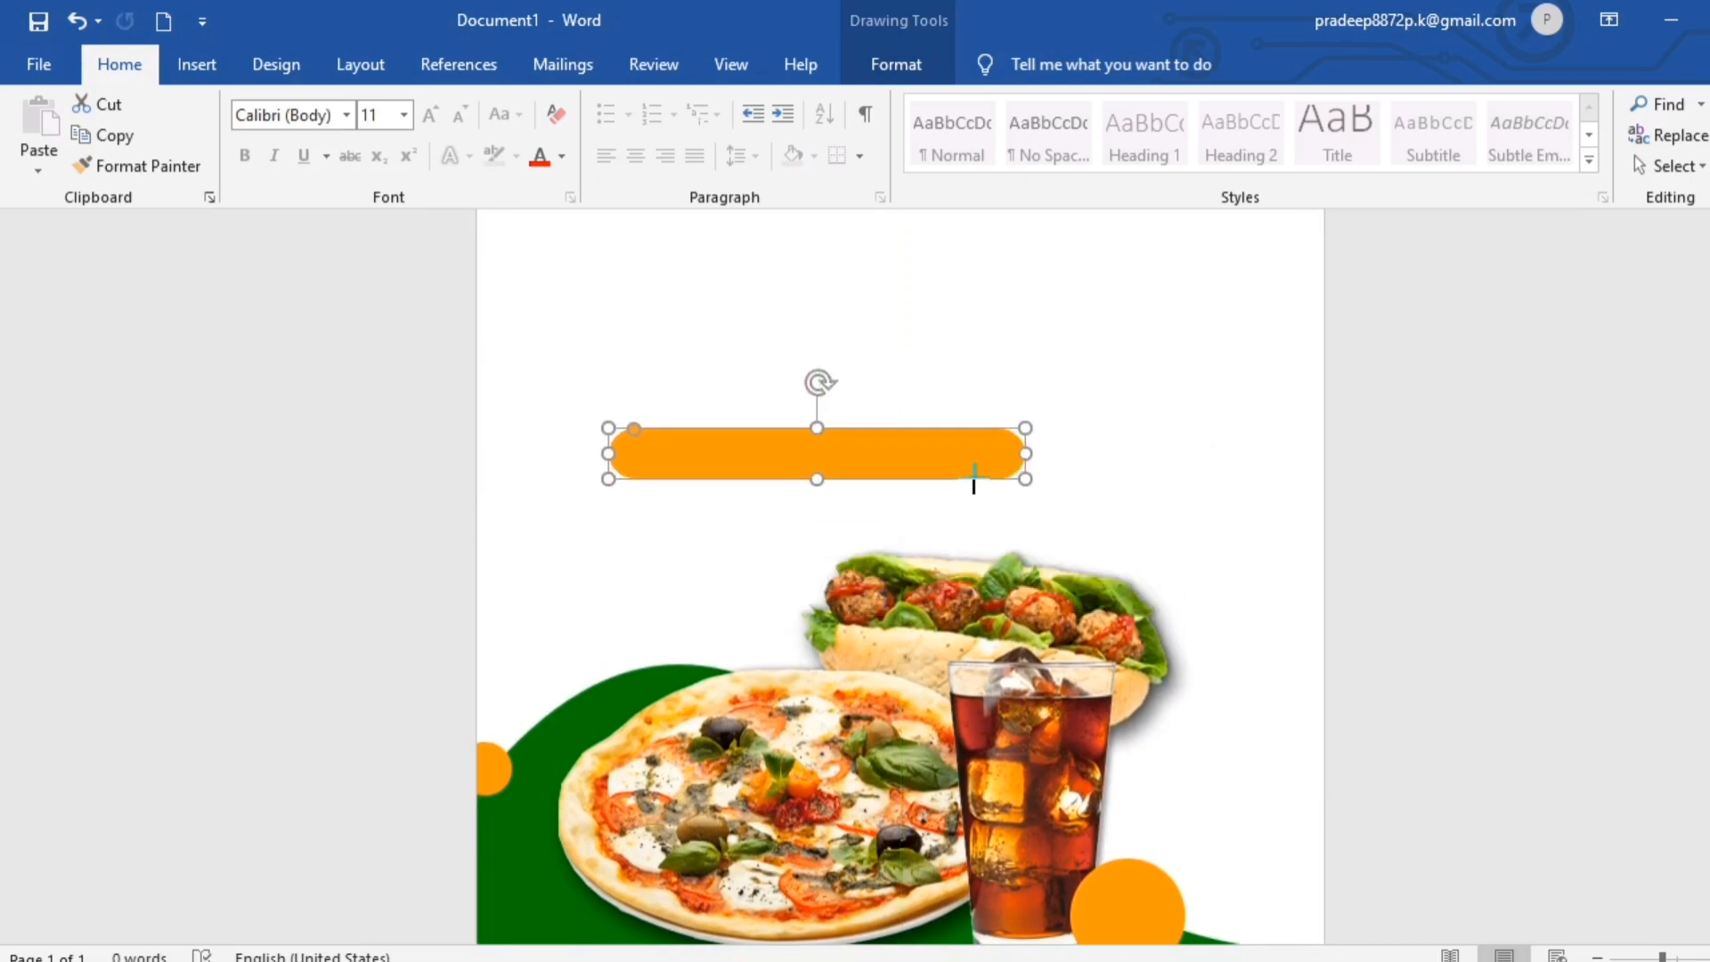
{"action": "left_click_drag", "start_coordinate": [882, 462], "coordinate": [970, 491]}
- Fill the bar above the food picture with the dark green from the recent colors
{"action": "left_click", "coordinate": [896, 64]}
{"action": "left_click", "coordinate": [622, 104]}
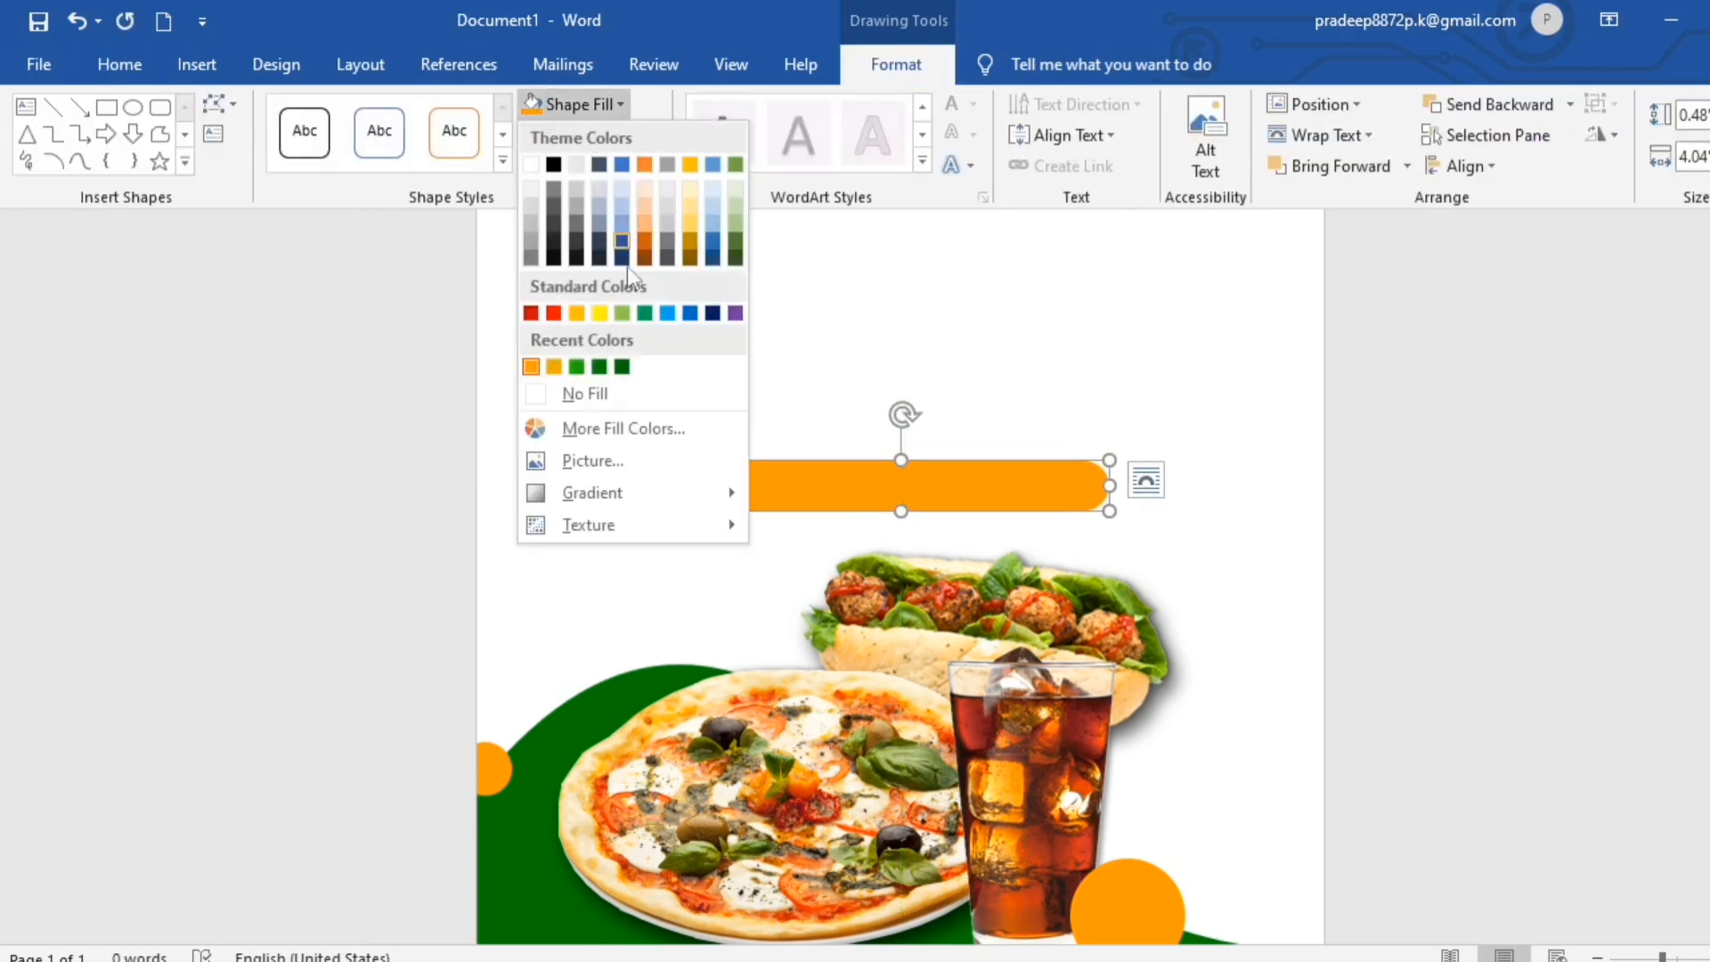
{"action": "left_click", "coordinate": [611, 366]}
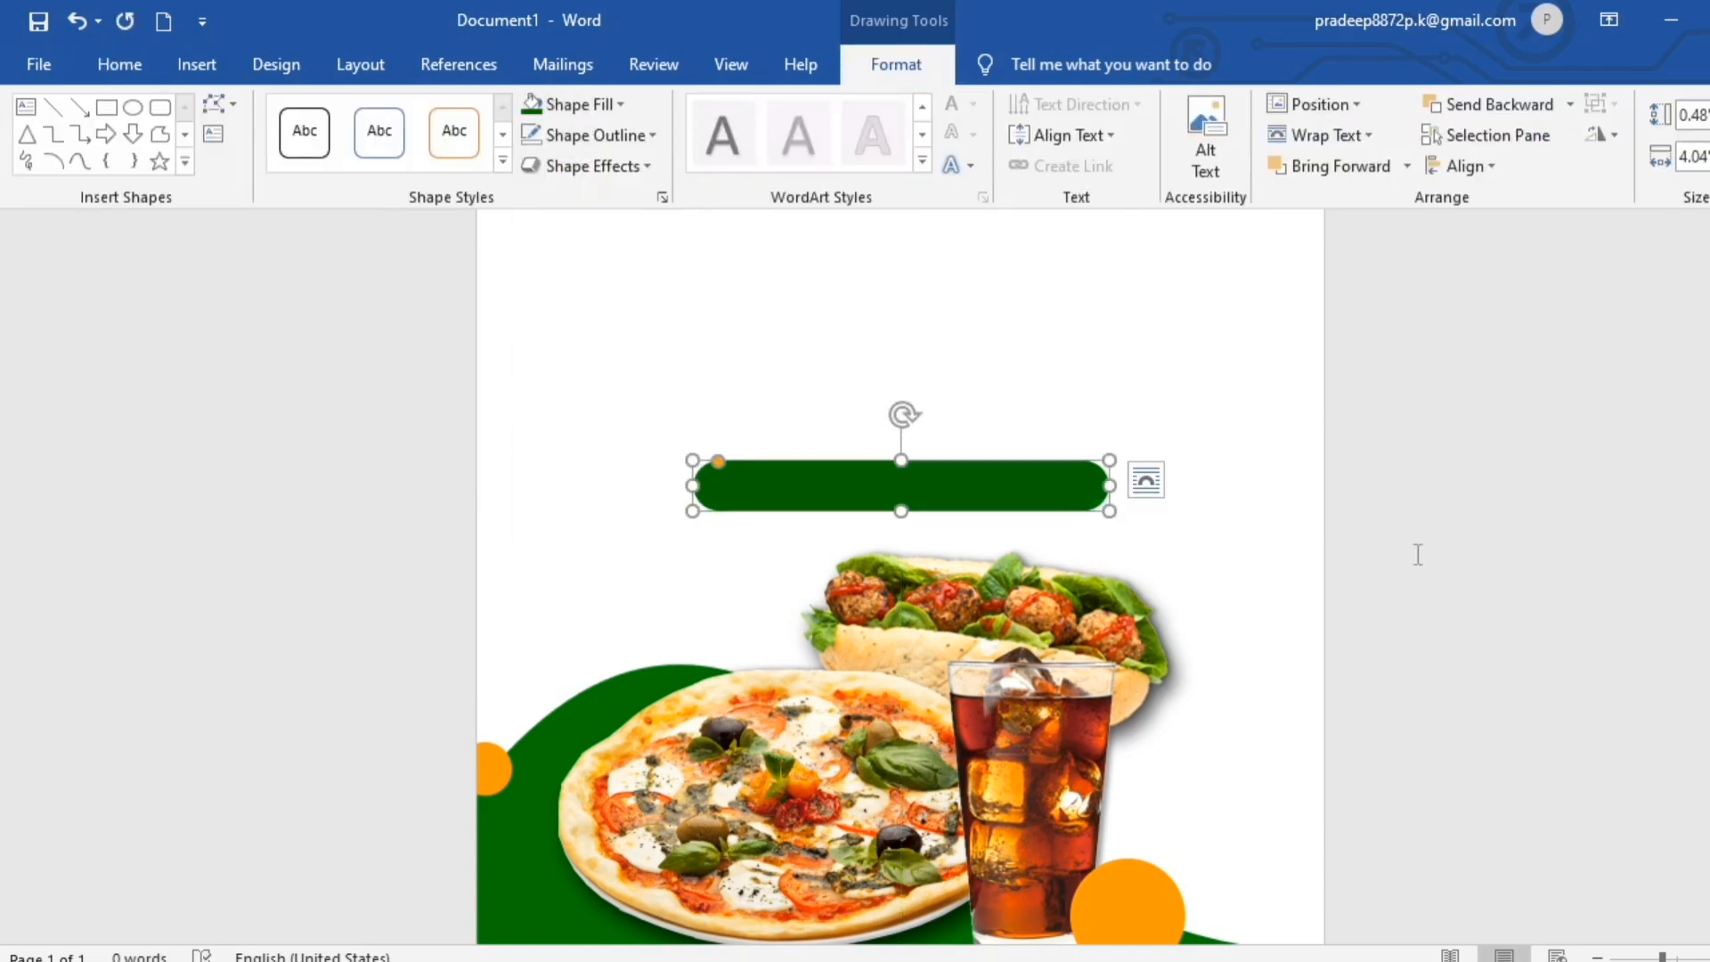
{"action": "left_click", "coordinate": [1483, 591]}
{"action": "scroll", "coordinate": [1492, 599], "scroll_direction": "up", "scroll_amount": 4}
{"action": "scroll", "coordinate": [1486, 586], "scroll_direction": "down", "scroll_amount": 5}
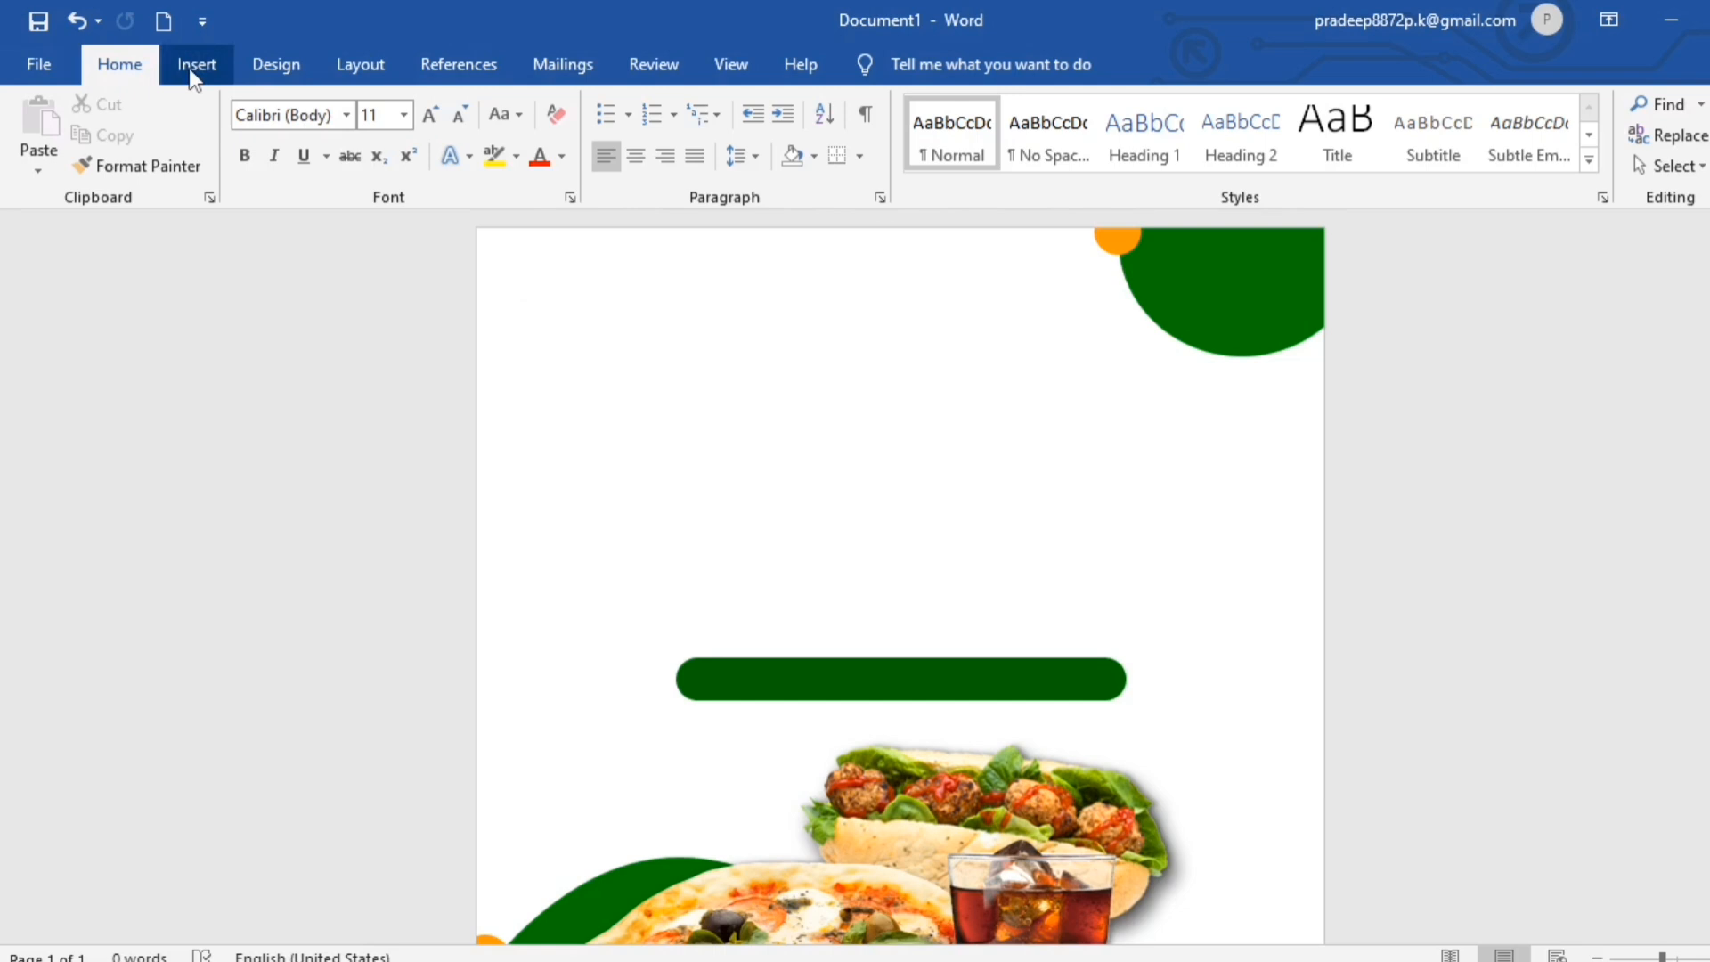
- Insert a plain black WordArt text box and place it in the blank area above the green bar
{"action": "left_click", "coordinate": [195, 69]}
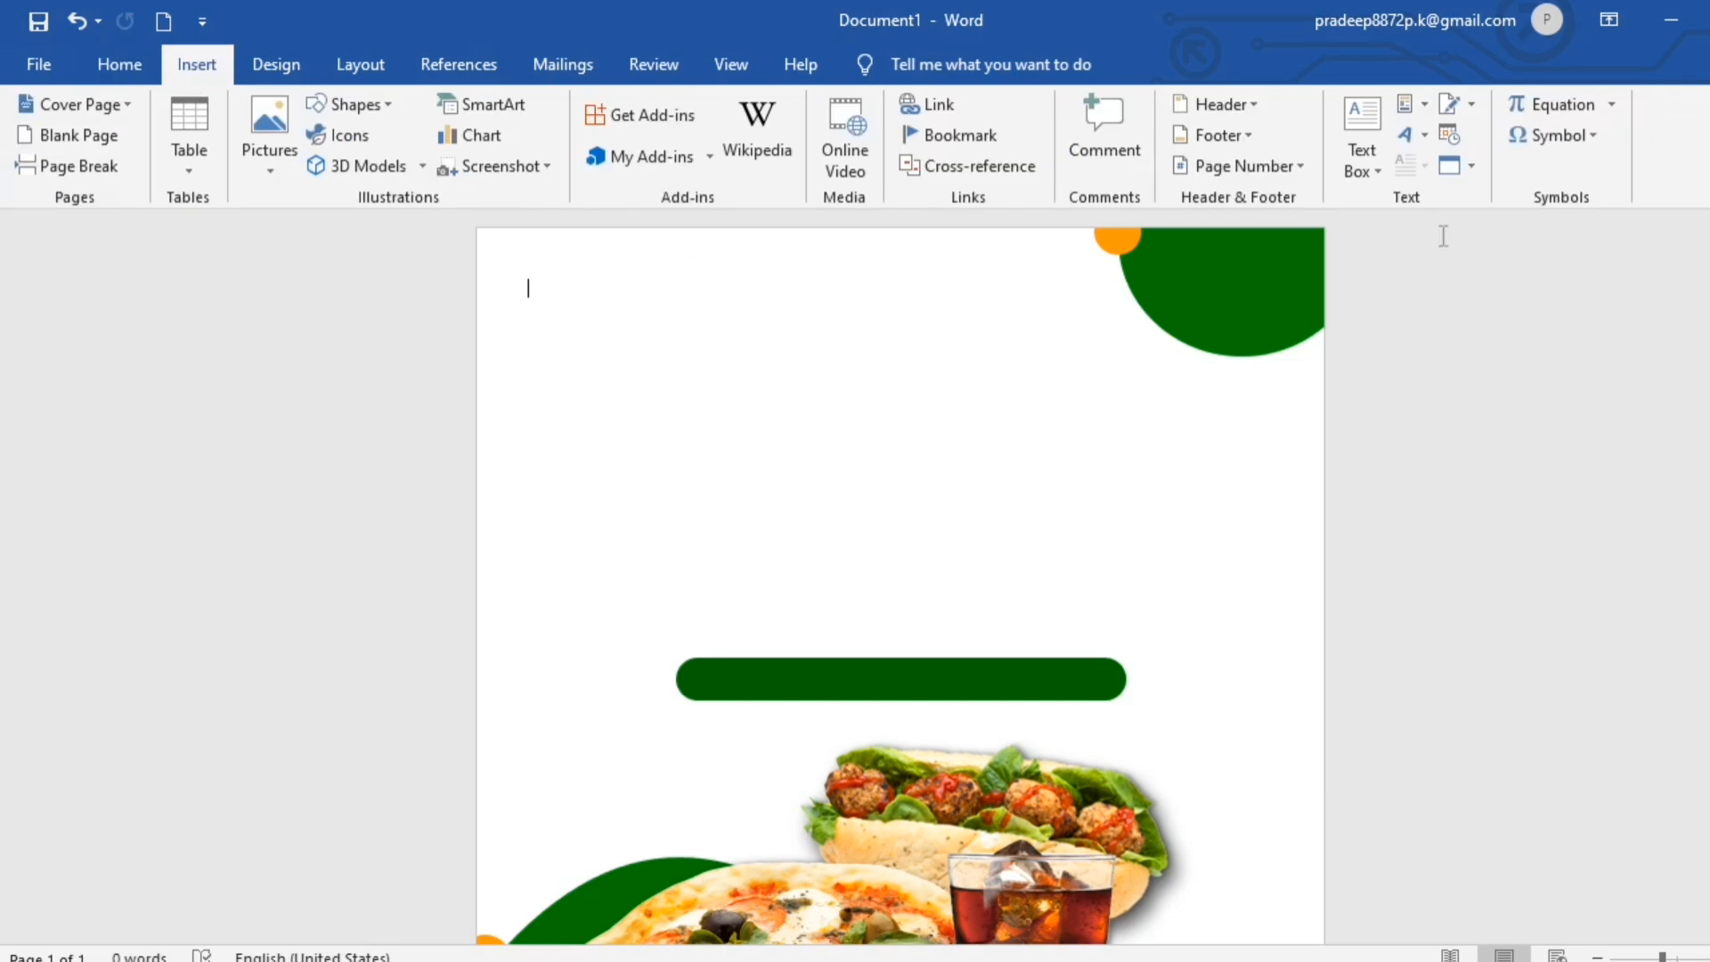
{"action": "left_click", "coordinate": [1425, 135]}
{"action": "left_click", "coordinate": [1446, 208]}
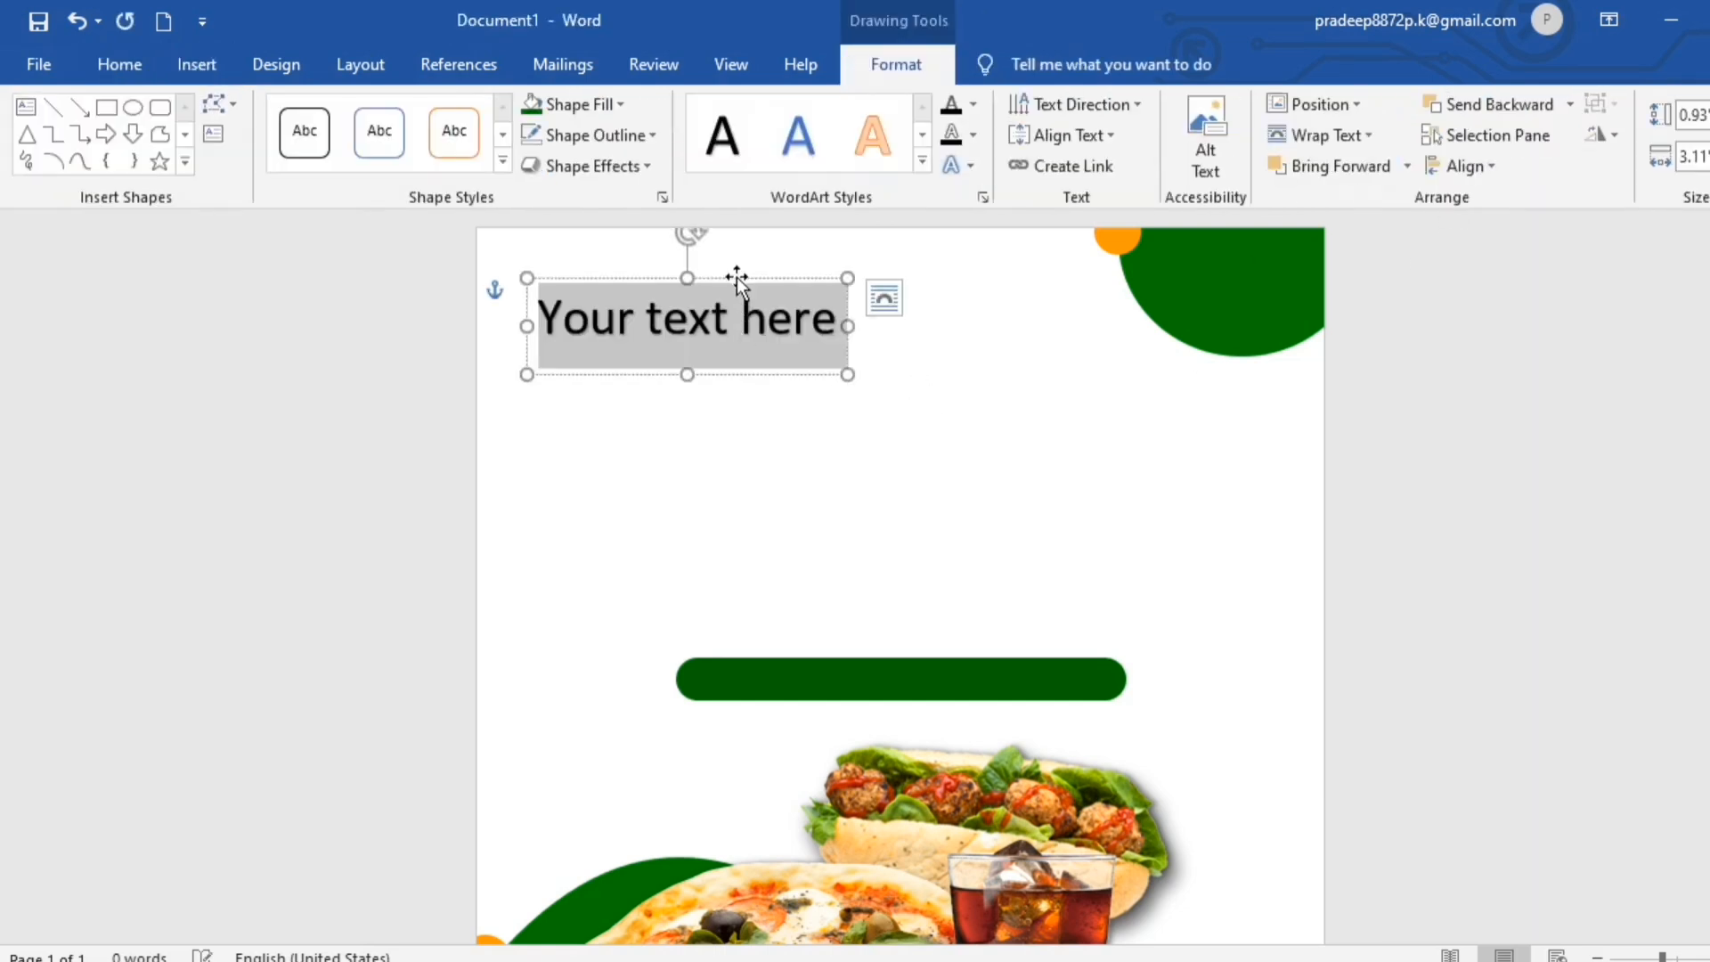
{"action": "left_click", "coordinate": [748, 305]}
{"action": "left_click_drag", "start_coordinate": [747, 305], "coordinate": [855, 385]}
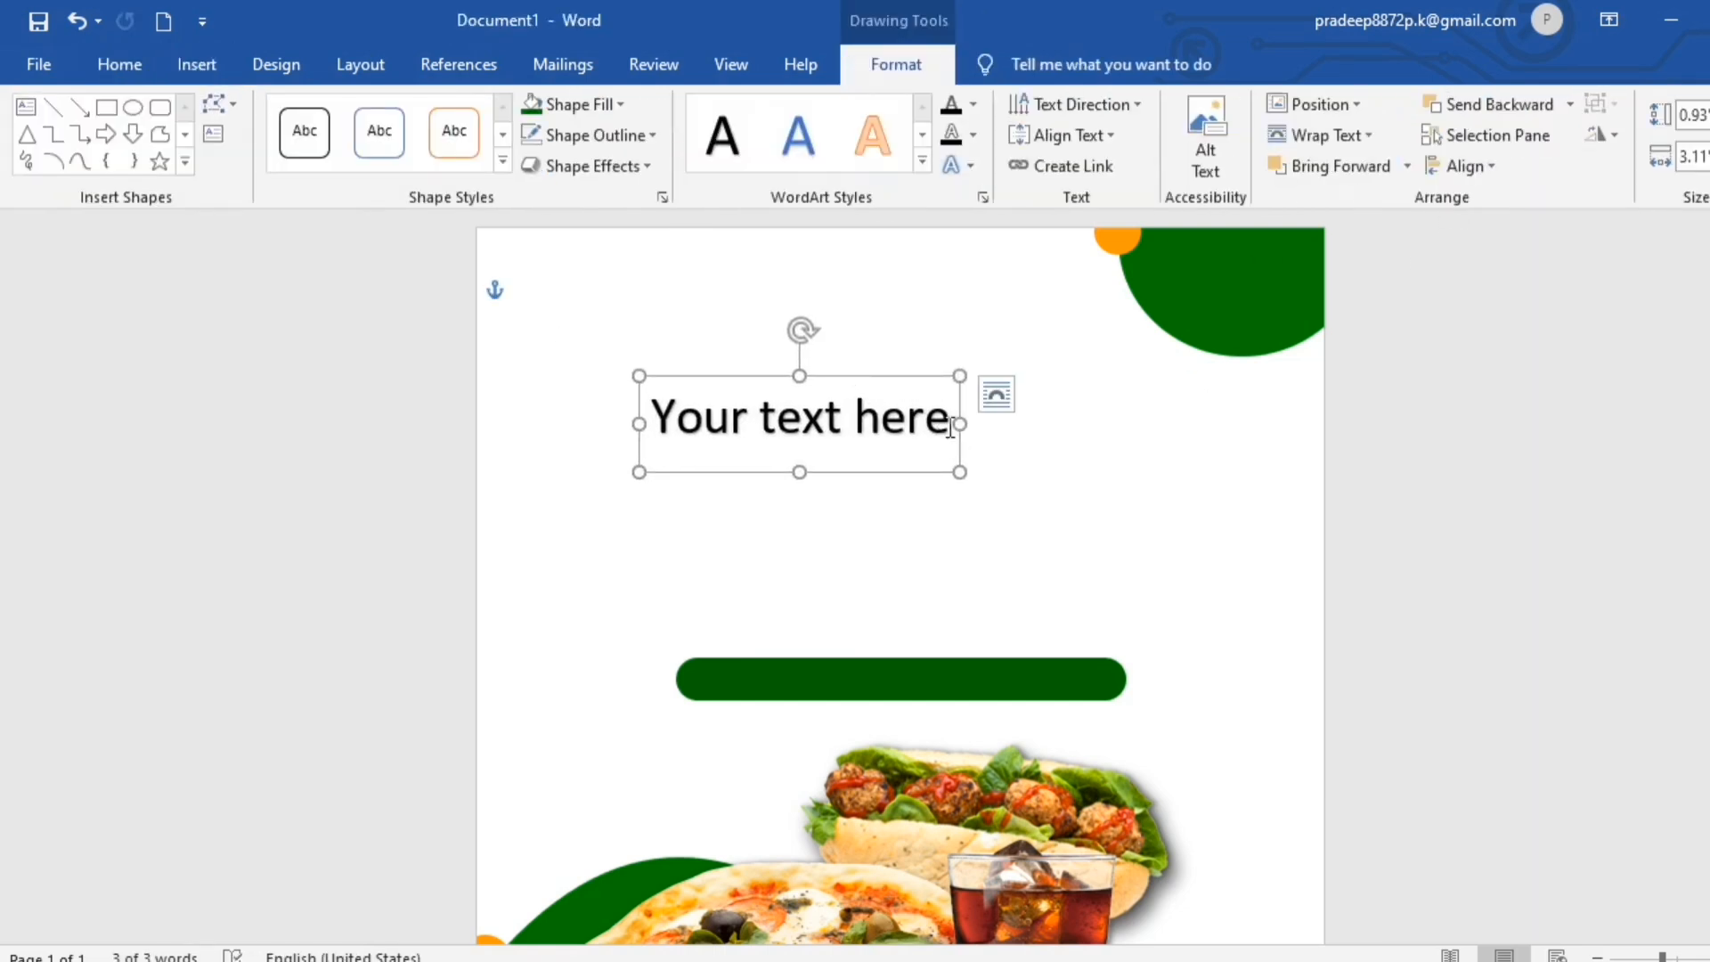
- Replace the WordArt text with "FOOD" and place its box directly above the green bar
{"action": "left_click", "coordinate": [951, 429]}
{"action": "key", "text": "BackSpace"}
{"action": "key", "text": "BackSpace"}
{"action": "key", "text": "BackSpace"}
{"action": "key", "text": "BackSpace"}
{"action": "key", "text": "BackSpace"}
{"action": "key", "text": "BackSpace"}
{"action": "key", "text": "BackSpace"}
{"action": "key", "text": "BackSpace"}
{"action": "key", "text": "BackSpace"}
{"action": "key", "text": "BackSpace"}
{"action": "key", "text": "BackSpace"}
{"action": "key", "text": "BackSpace"}
{"action": "key", "text": "BackSpace"}
{"action": "key", "text": "BackSpace"}
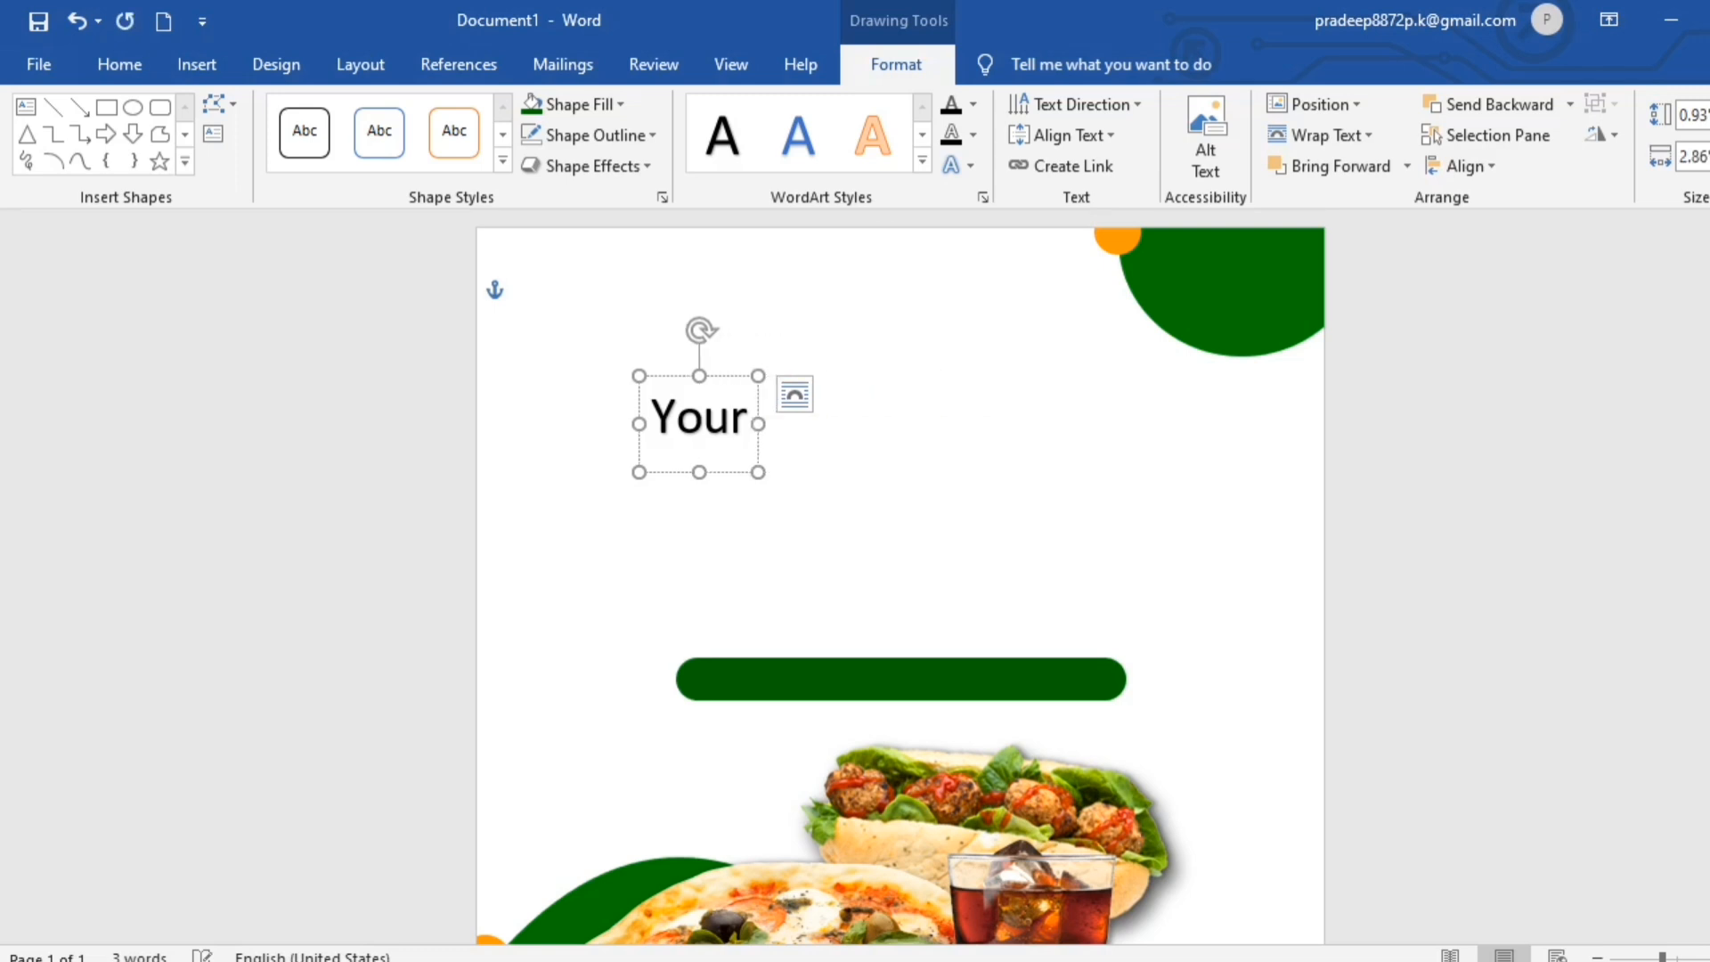
{"action": "type", "text": "FOOD"}
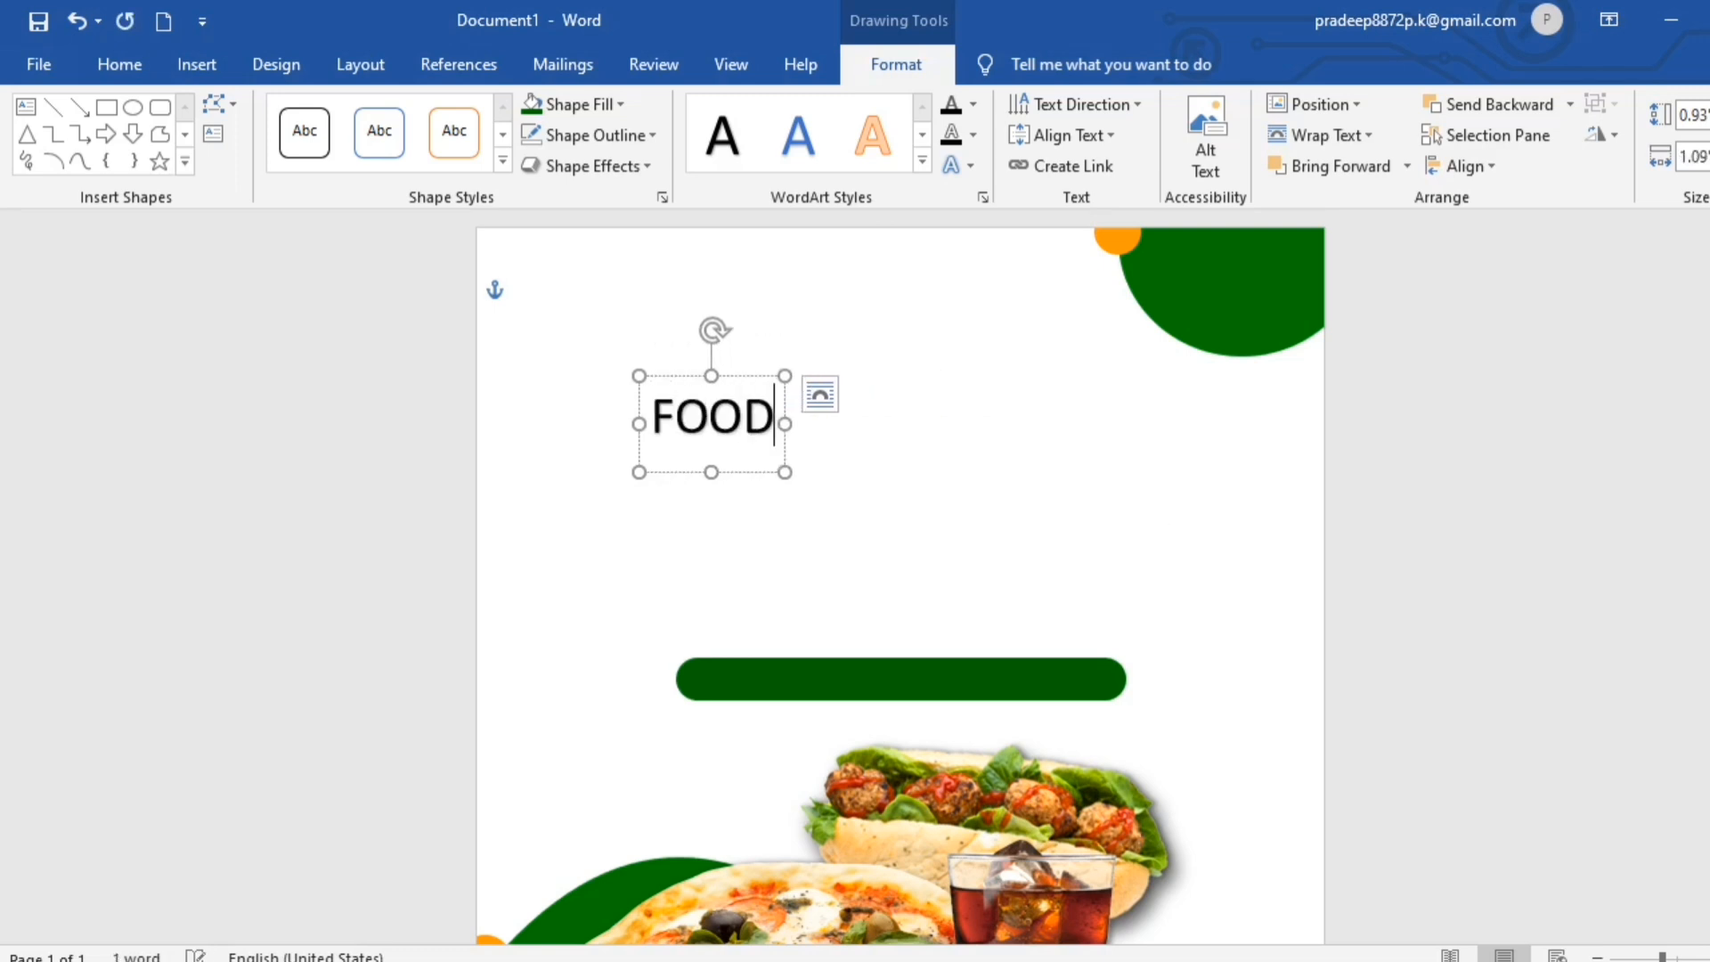
{"action": "left_click_drag", "start_coordinate": [755, 483], "coordinate": [932, 664]}
- Change the font of the FOOD WordArt to DM Serif Display
{"action": "left_click", "coordinate": [120, 64]}
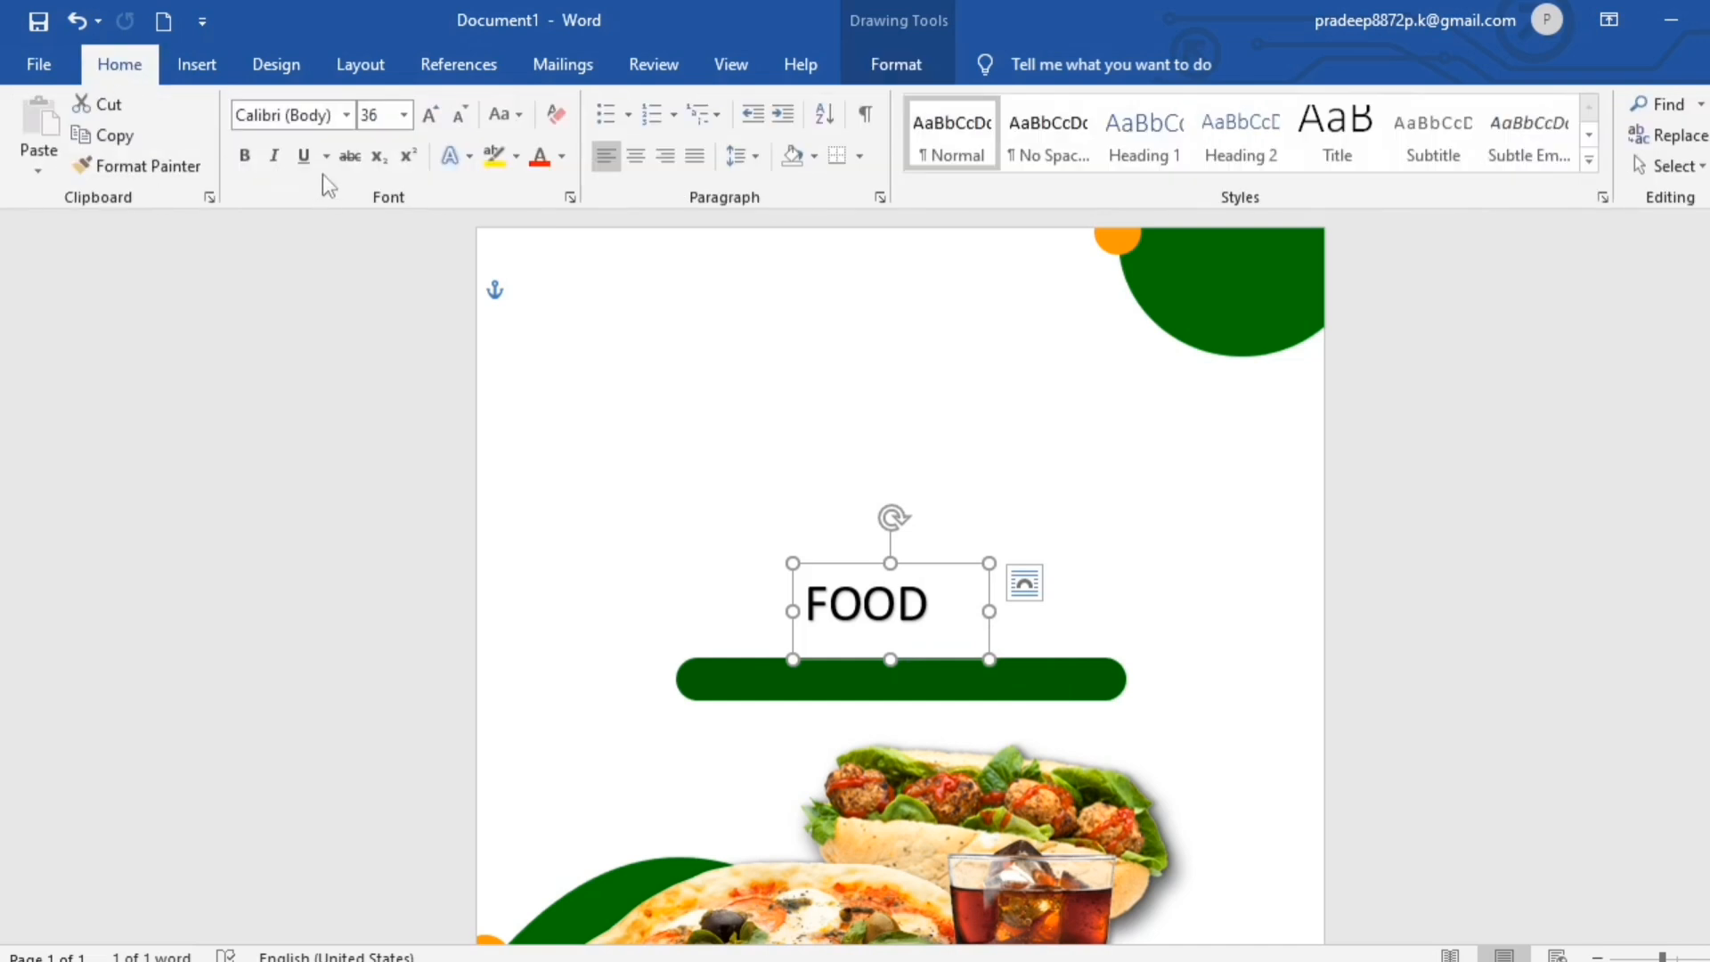
{"action": "left_click", "coordinate": [346, 115]}
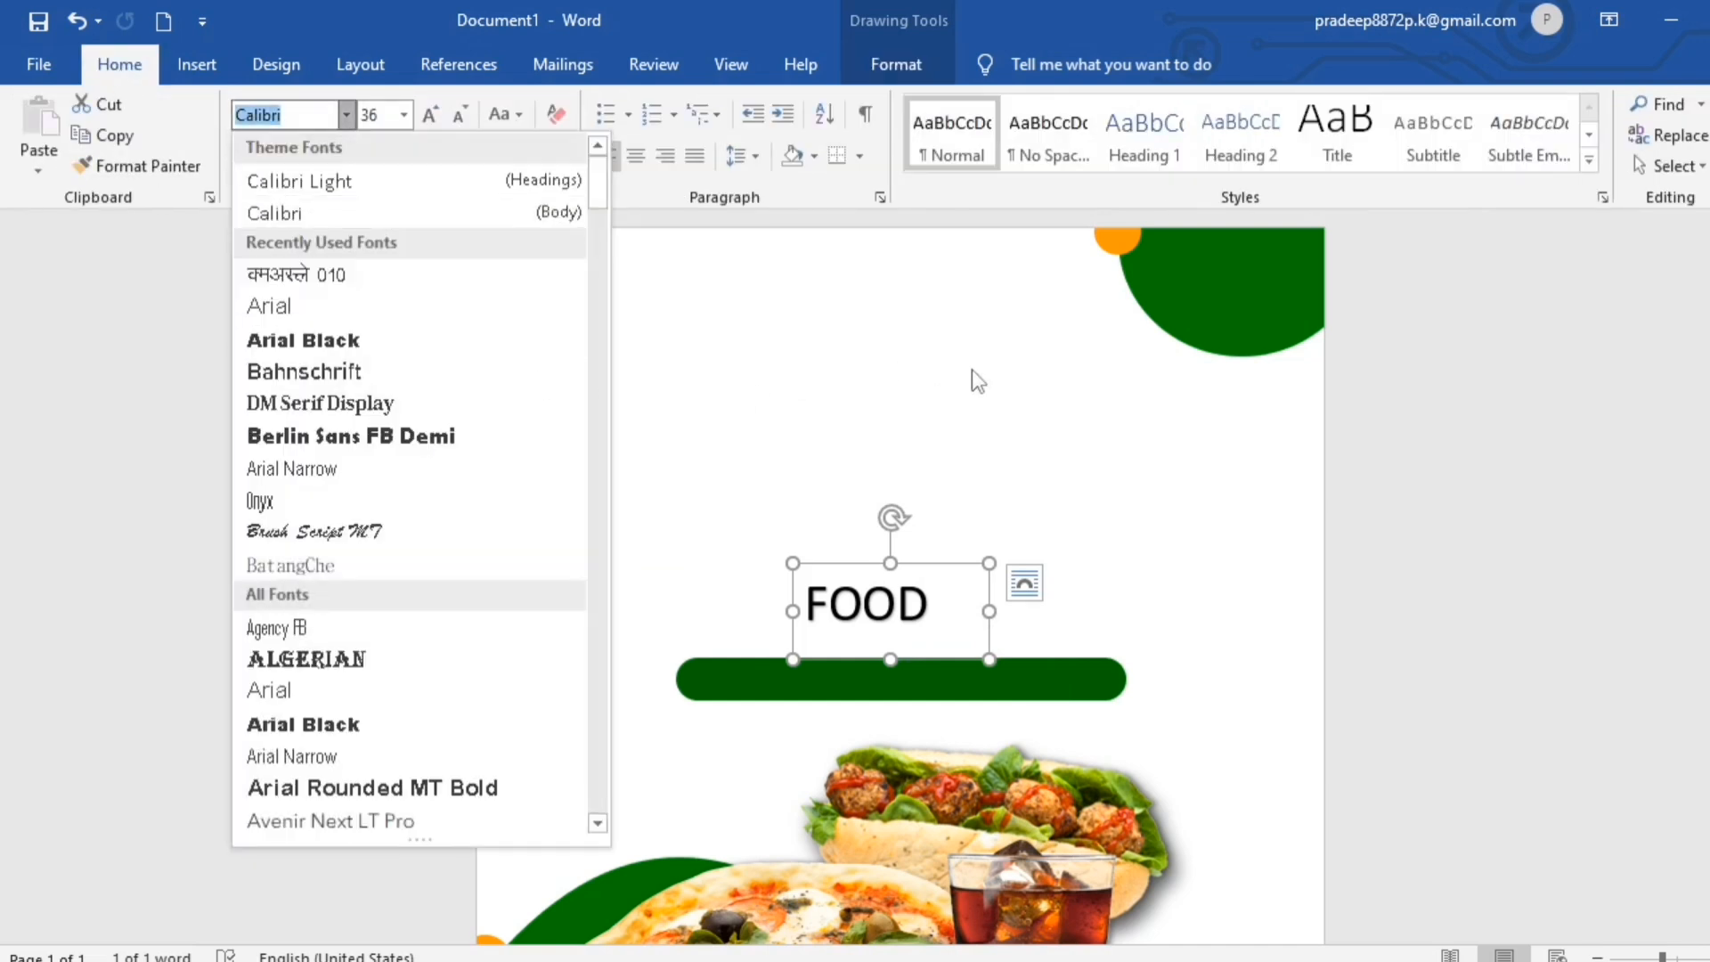
{"action": "type", "text": "DM Serif Displ"}
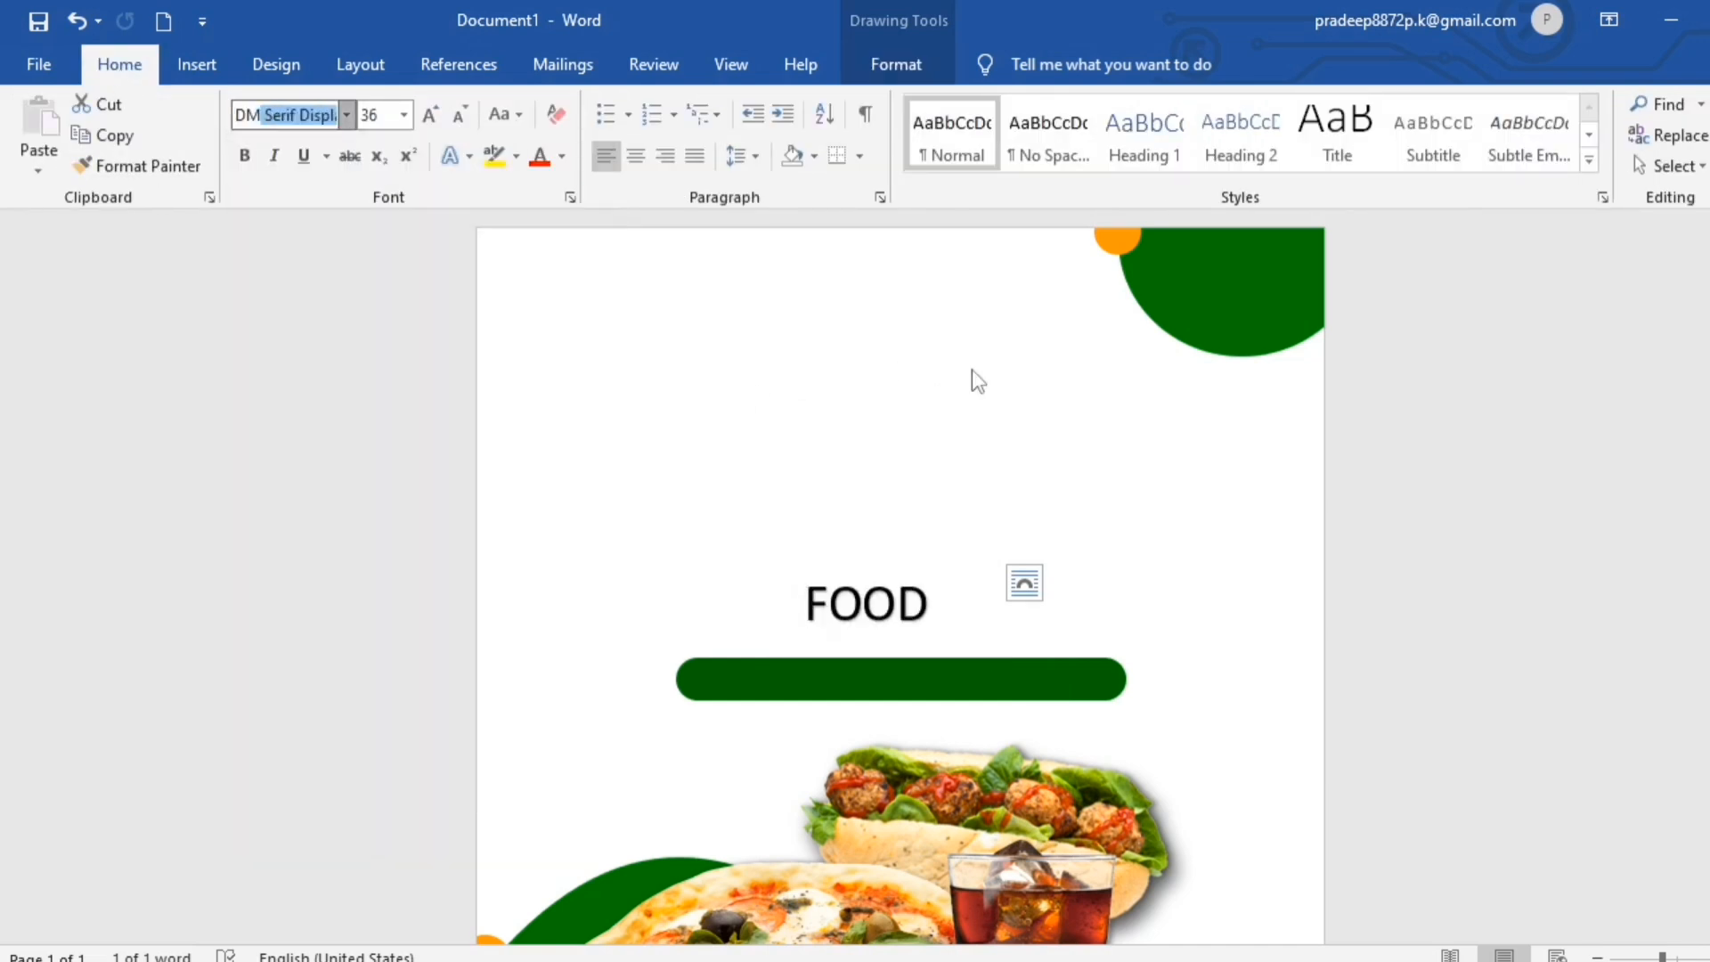
{"action": "key", "text": "Return"}
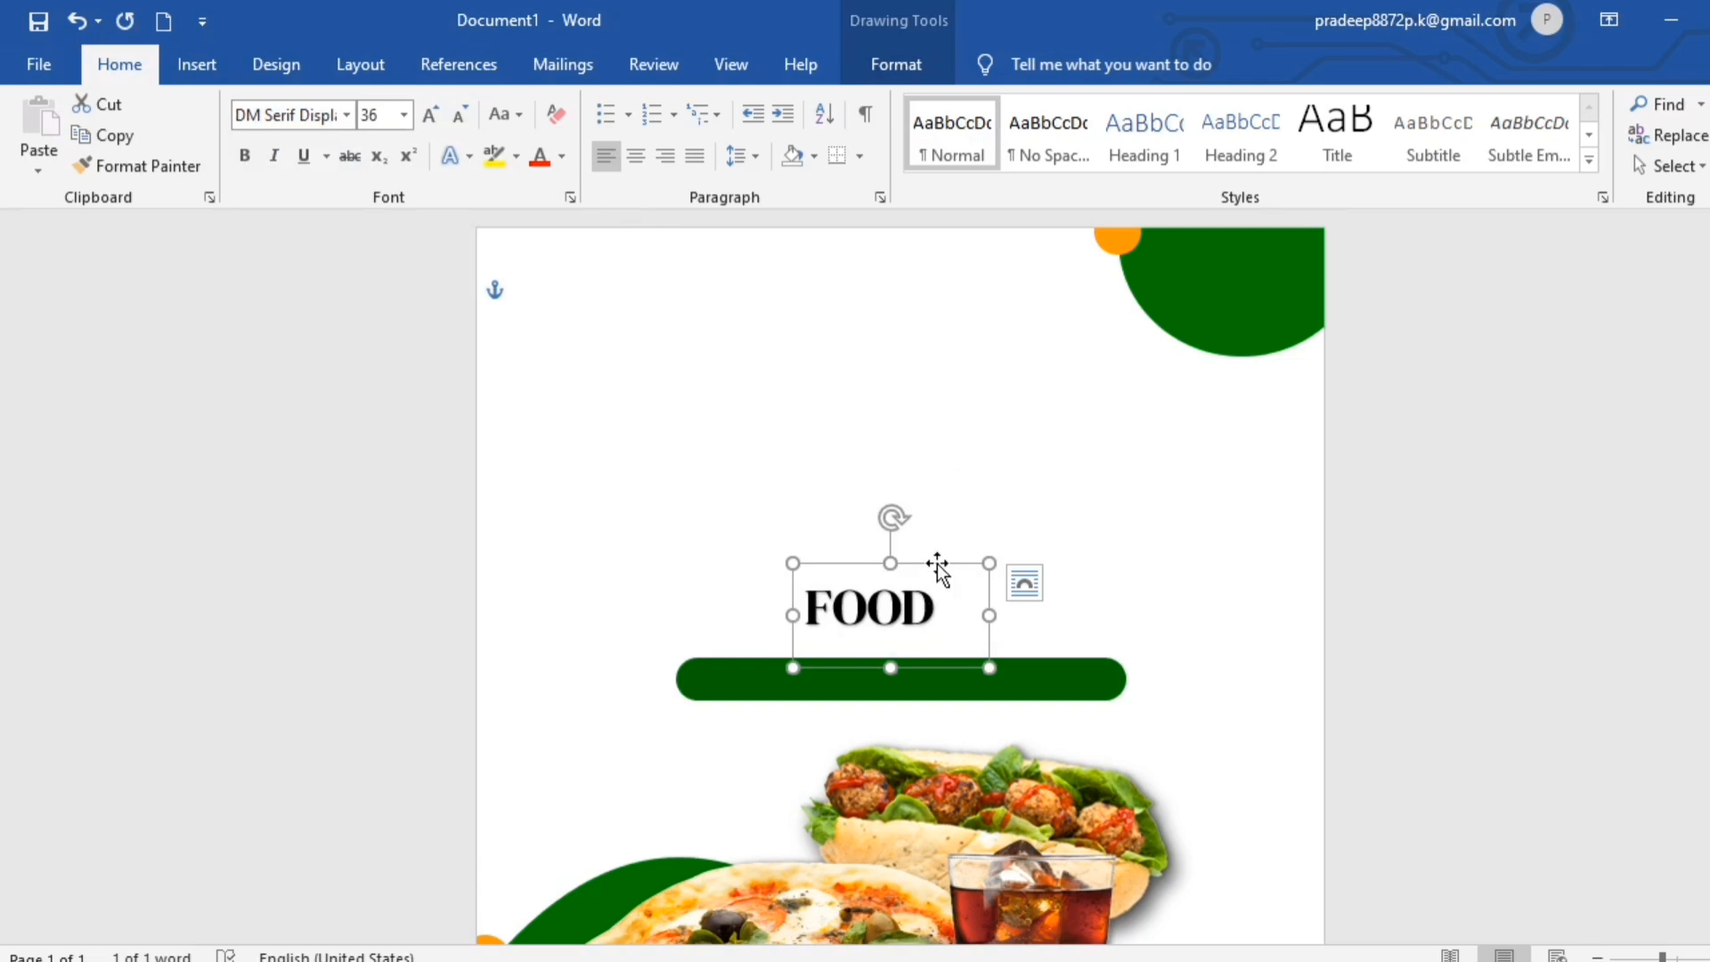
- Give the FOOD WordArt a solid text fill in the recently used green
{"action": "left_click", "coordinate": [891, 67]}
{"action": "left_click", "coordinate": [984, 197]}
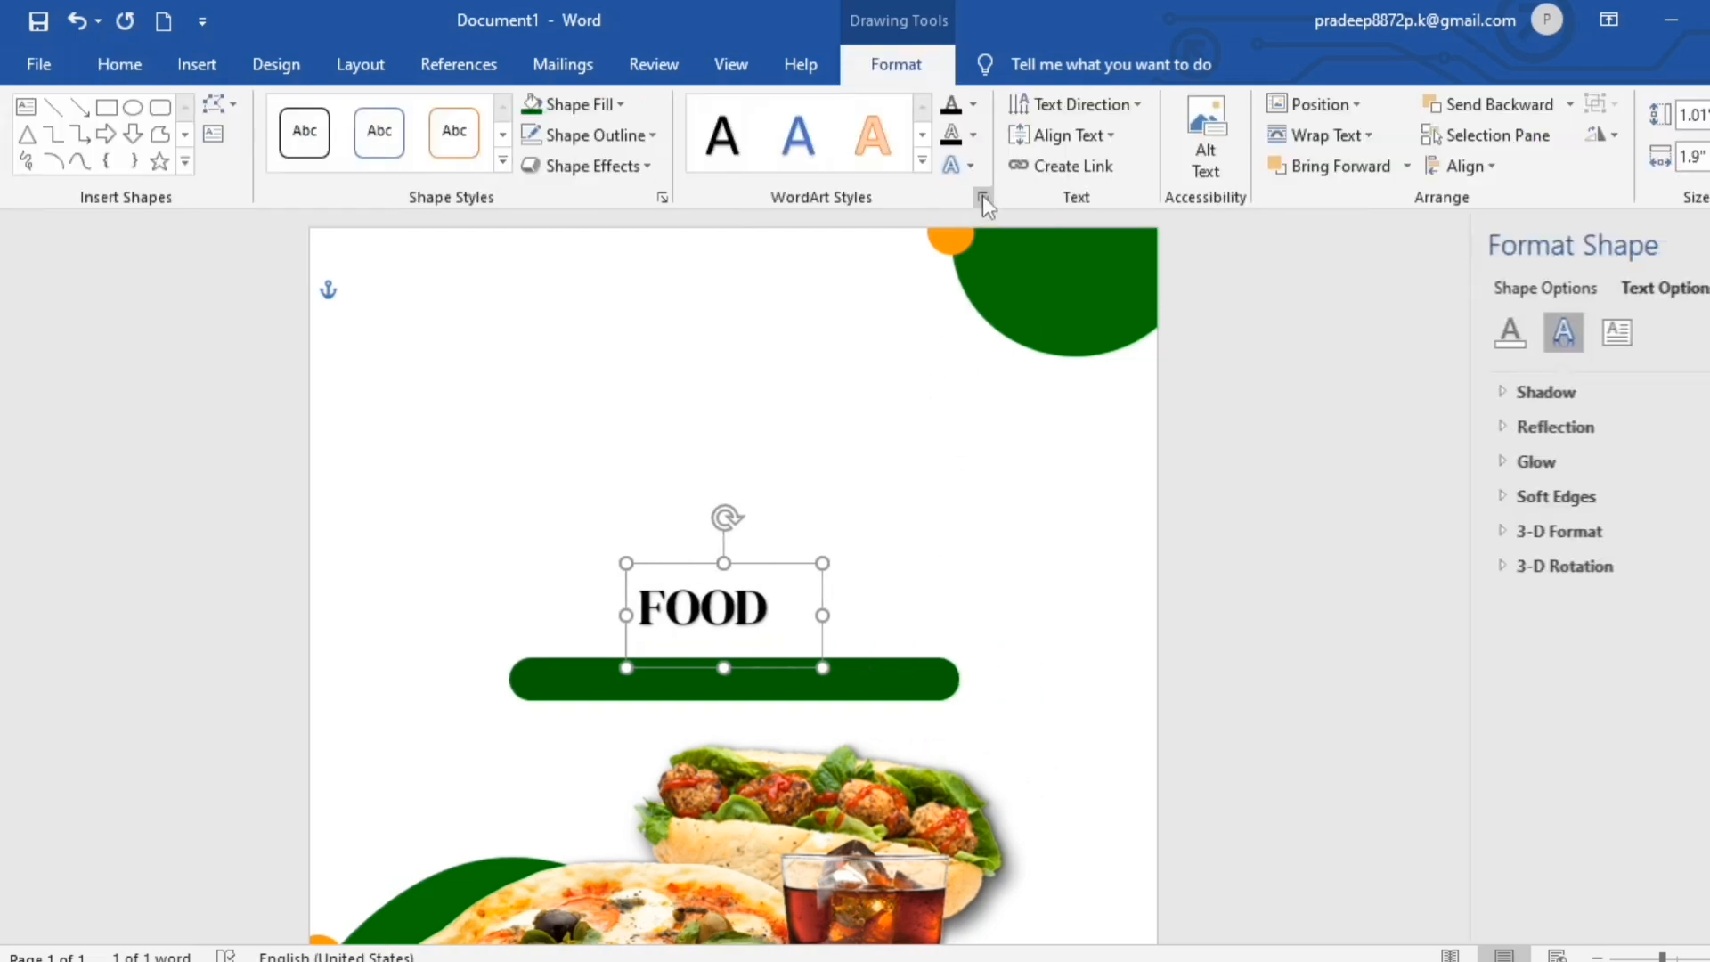
{"action": "left_click", "coordinate": [1485, 332]}
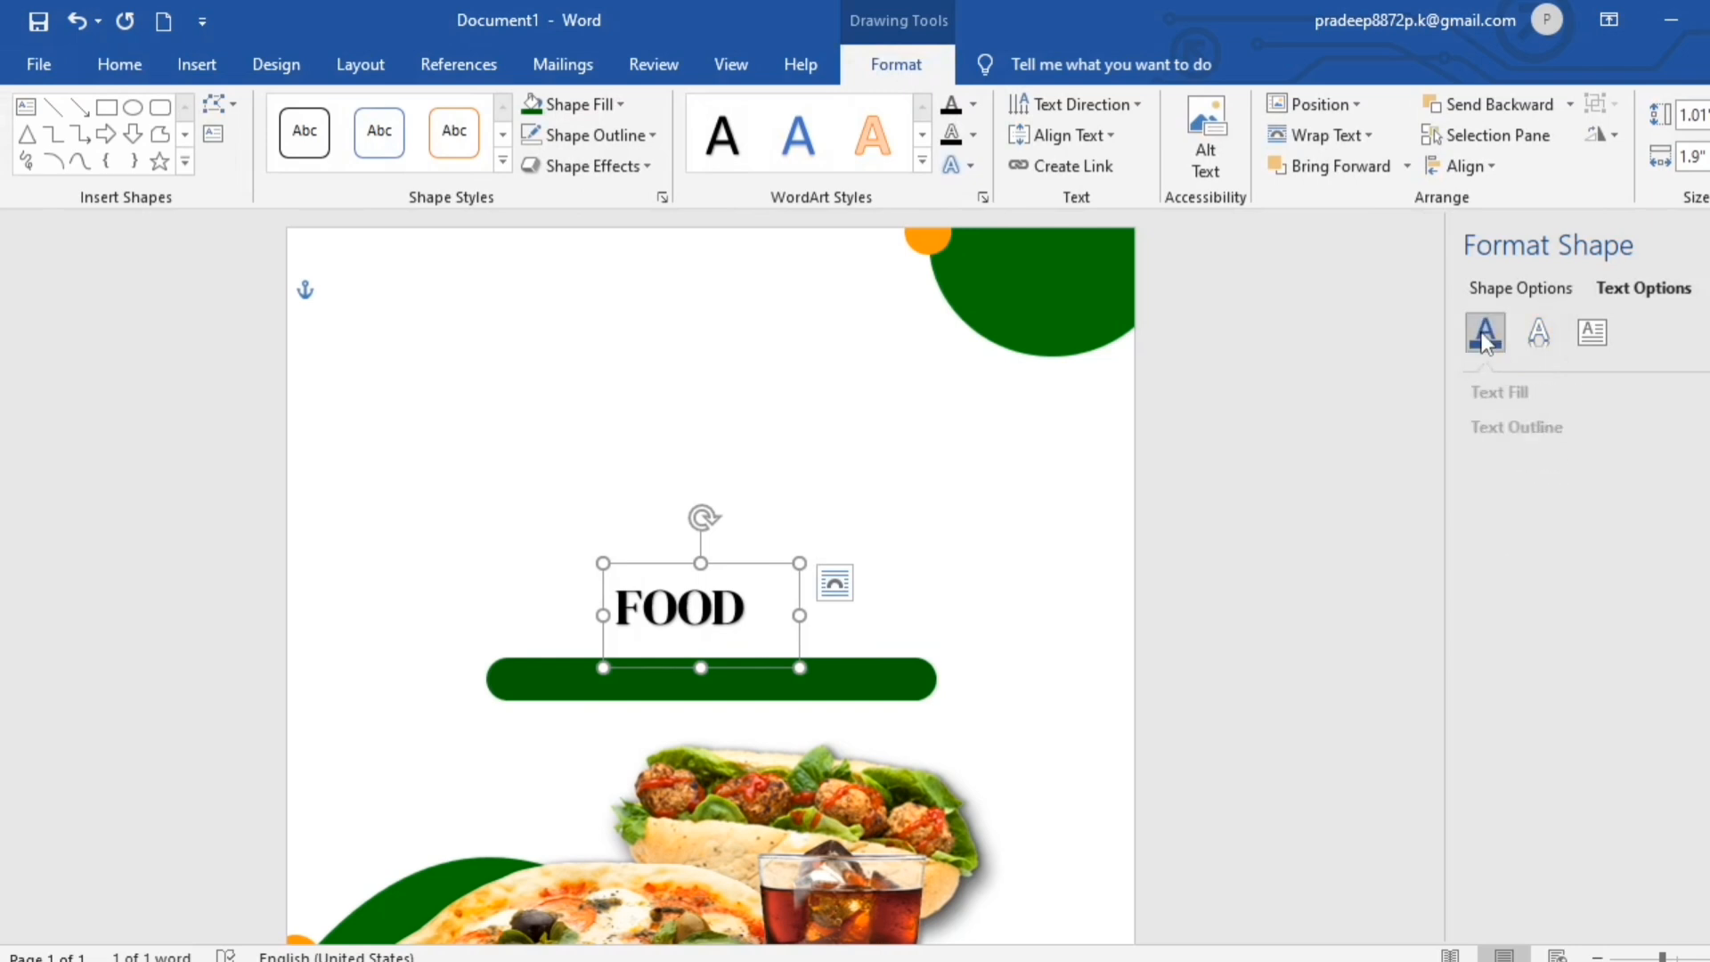
{"action": "left_click", "coordinate": [1510, 424]}
{"action": "left_click", "coordinate": [1510, 394]}
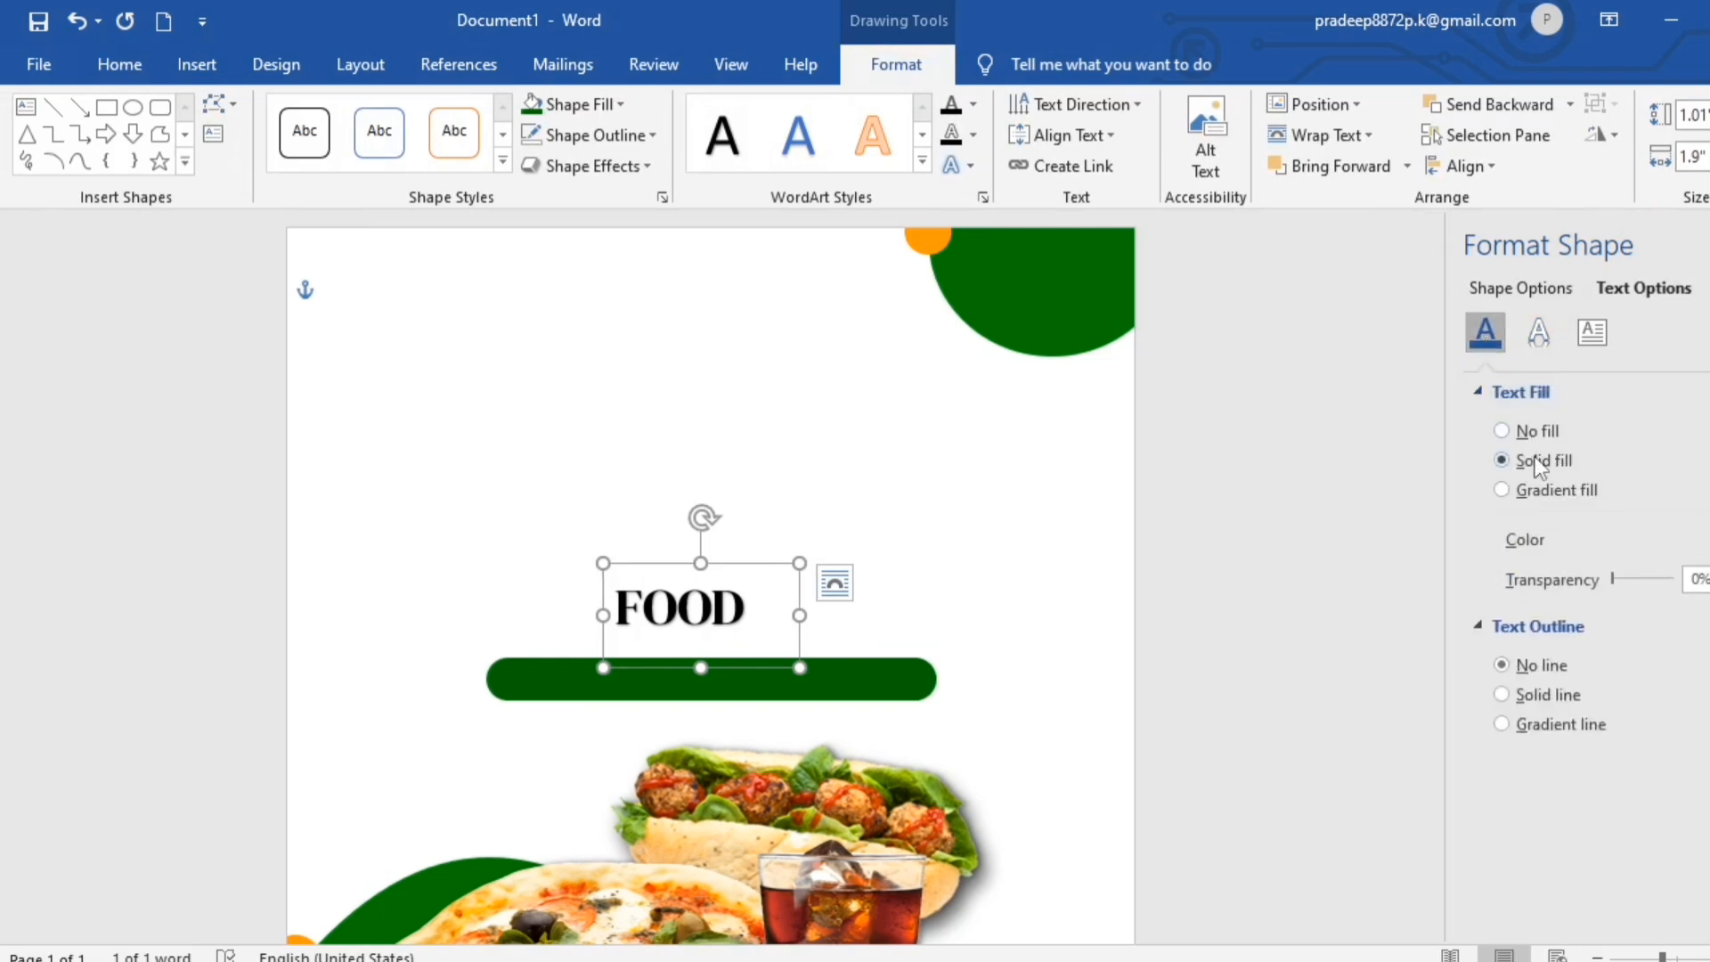
{"action": "left_click", "coordinate": [1705, 541]}
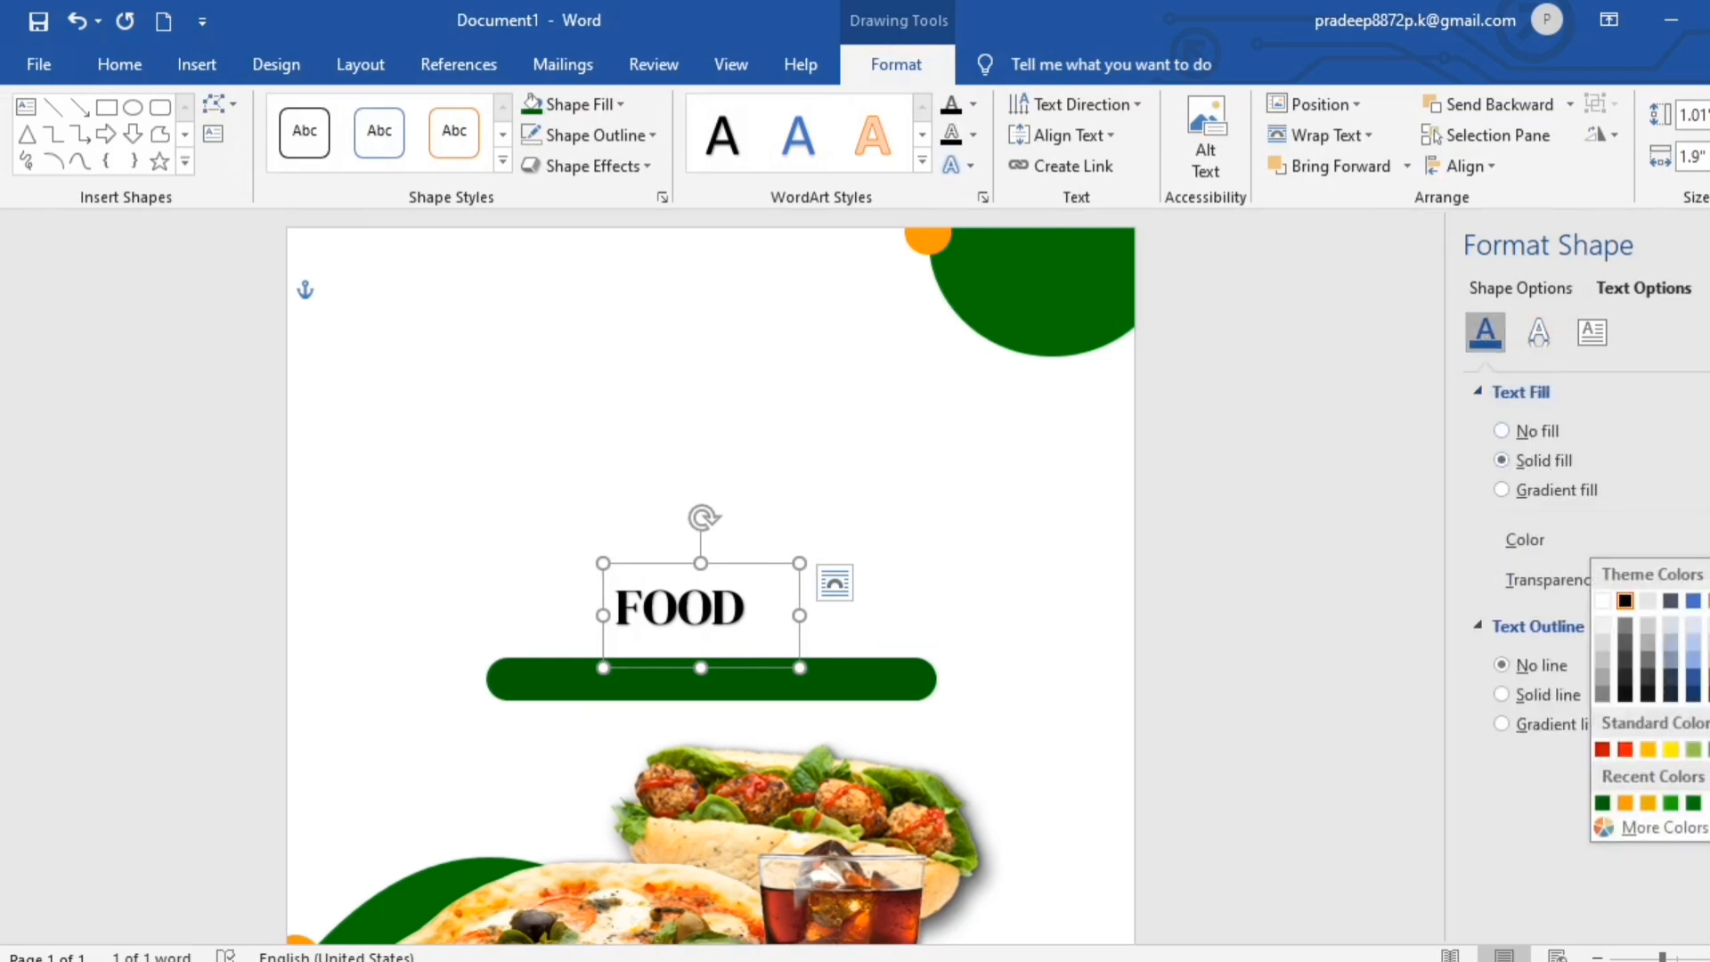
{"action": "left_click", "coordinate": [1694, 804]}
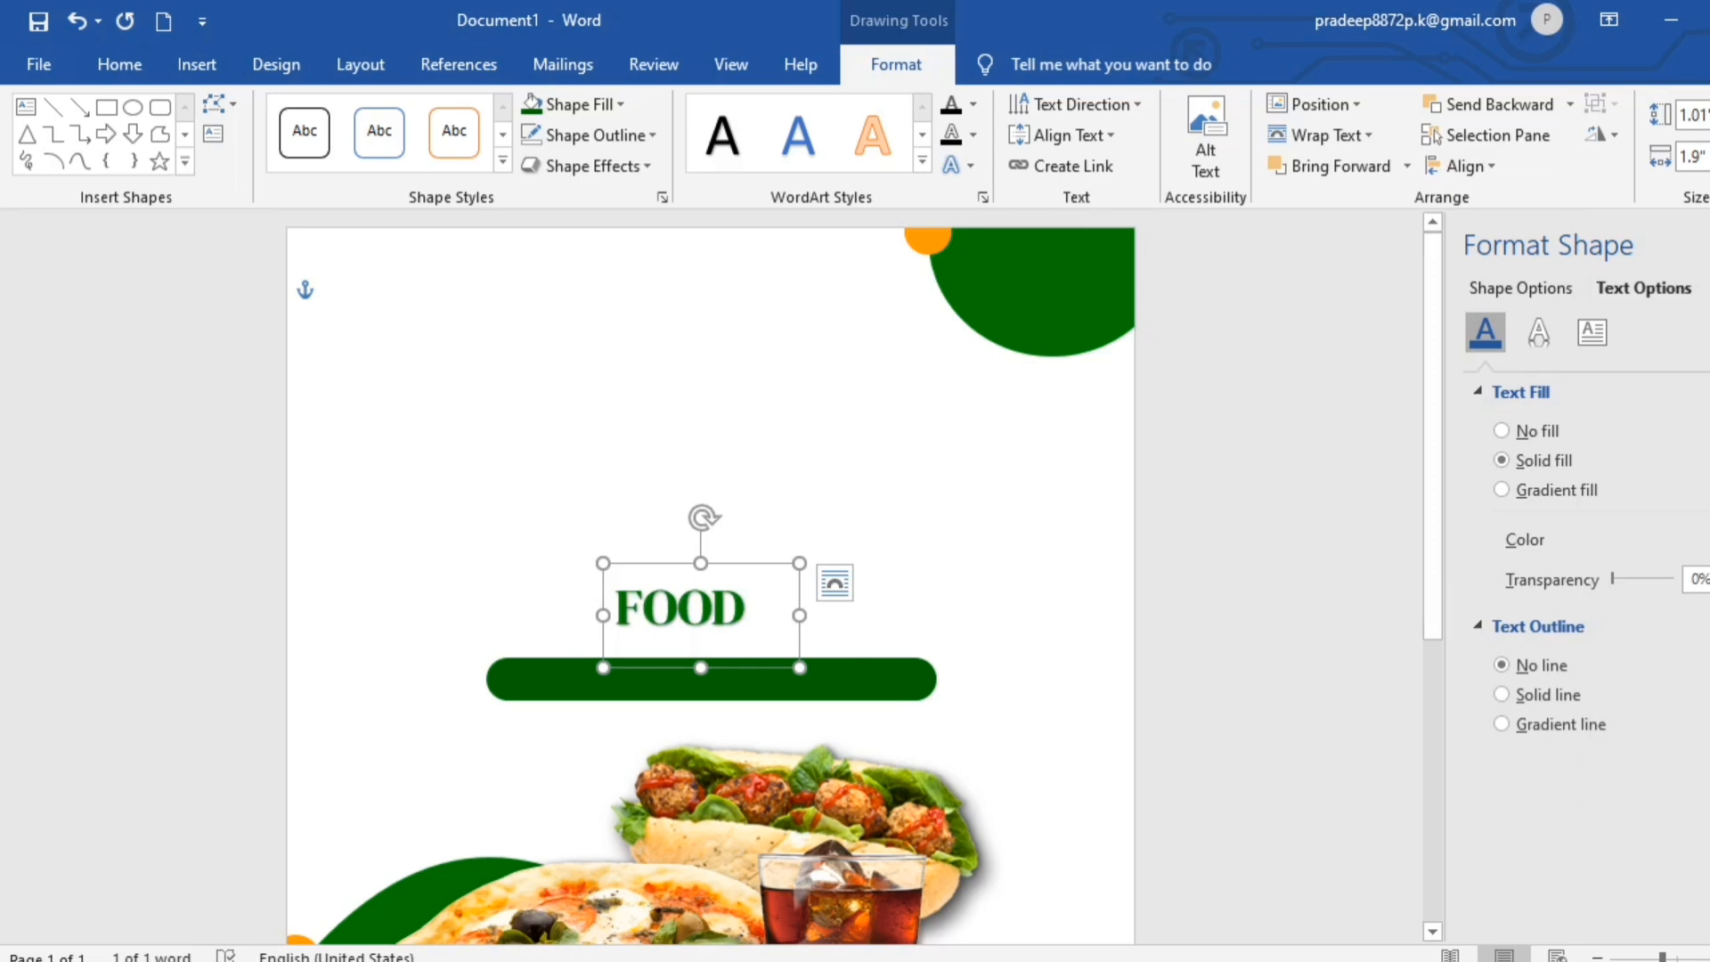
- Change the FOOD text fill to the second recently used Dark Green and close the shape formatting options
{"action": "left_click", "coordinate": [1703, 539]}
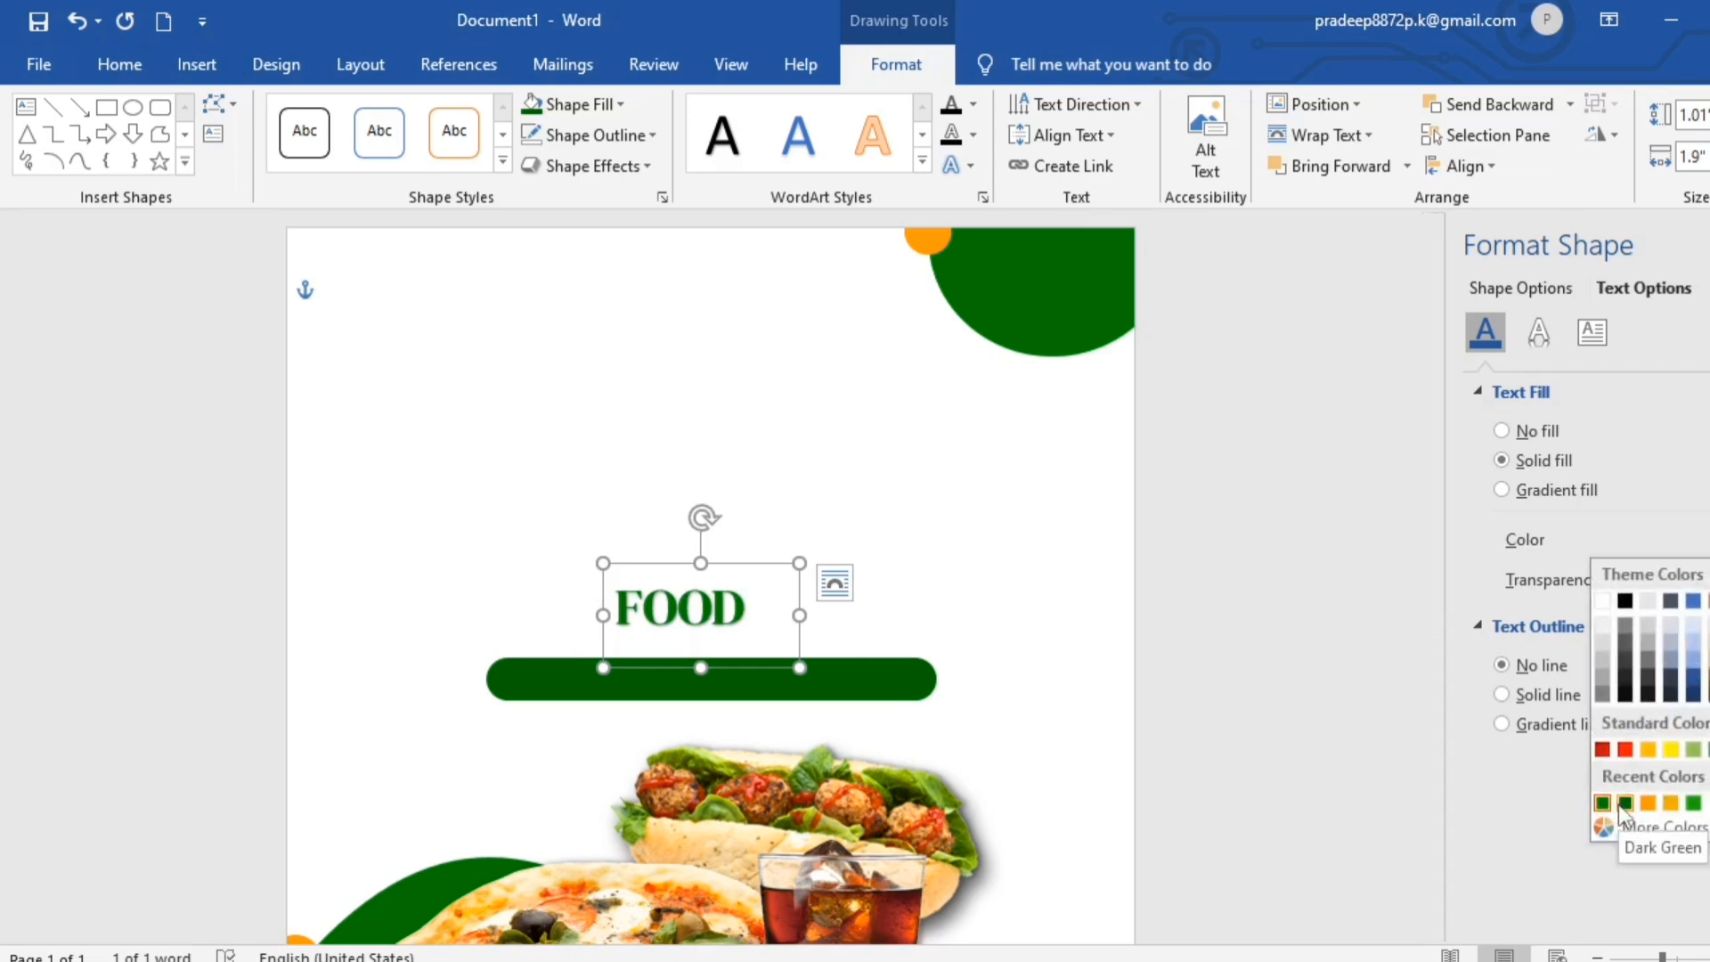
{"action": "left_click", "coordinate": [1623, 805]}
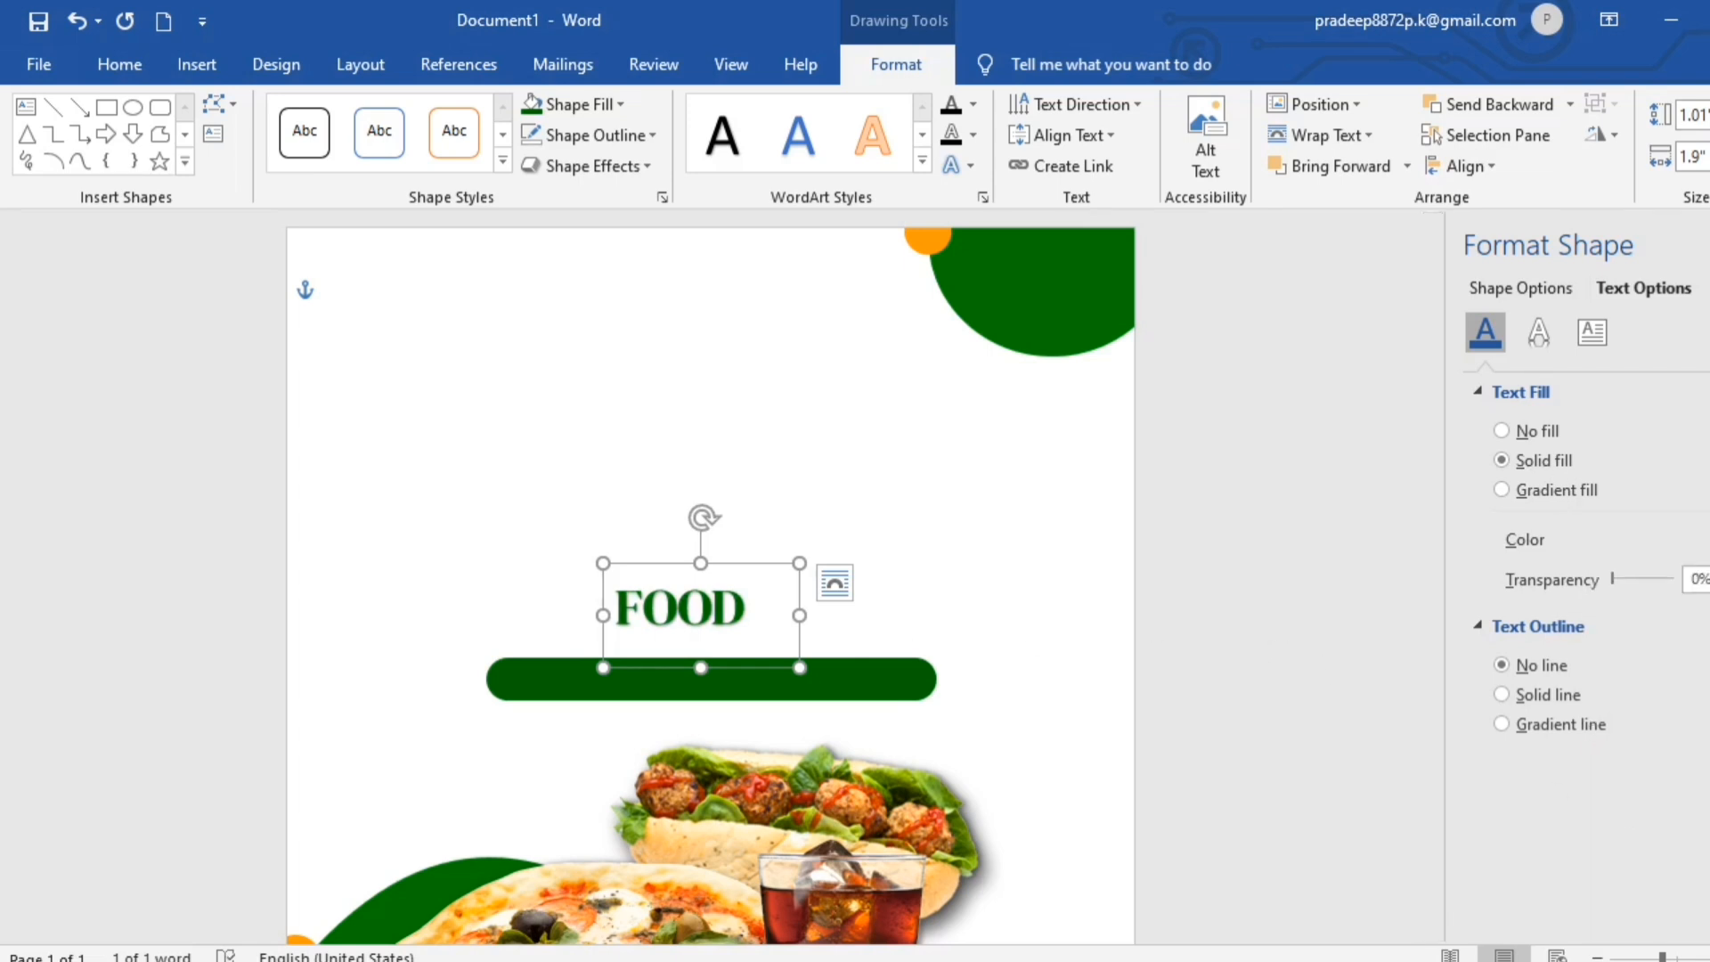
{"action": "left_click", "coordinate": [1707, 245]}
- Enlarge the FOOD text to 80 pt, widen its box to fit, and move it up clear of the green bar
{"action": "left_click", "coordinate": [119, 64]}
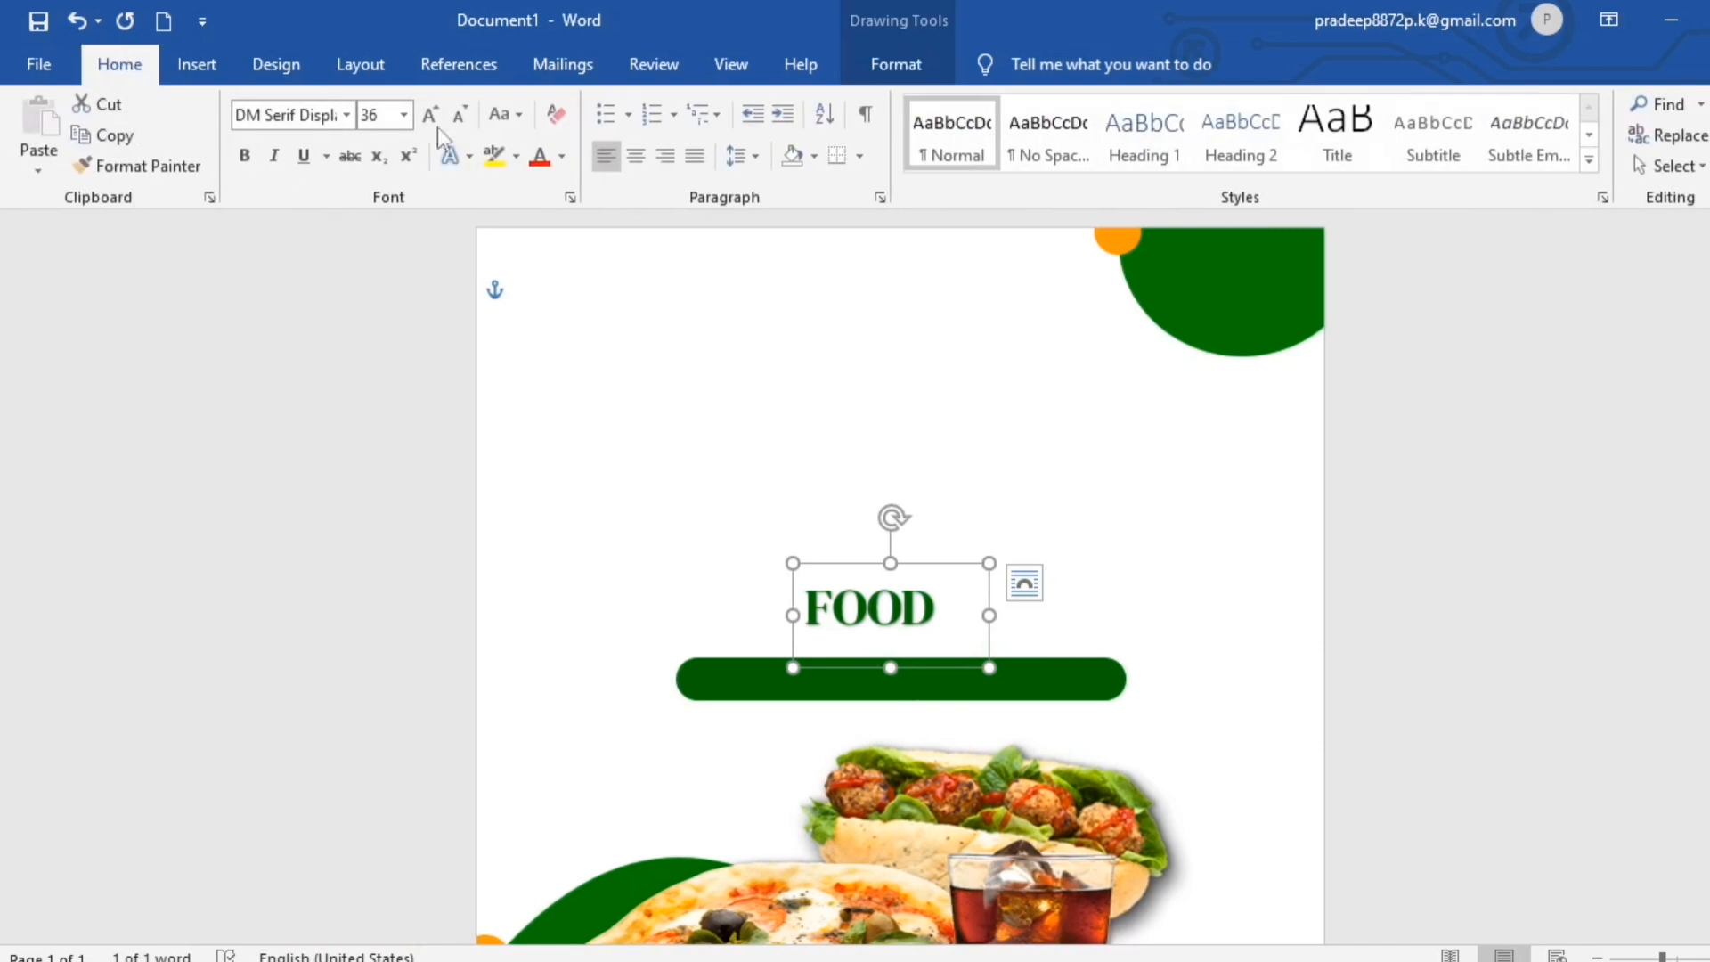
{"action": "left_click", "coordinate": [431, 114]}
{"action": "left_click", "coordinate": [430, 114]}
{"action": "left_click", "coordinate": [431, 114]}
{"action": "left_click", "coordinate": [430, 114]}
{"action": "left_click_drag", "start_coordinate": [989, 757], "coordinate": [1229, 700]}
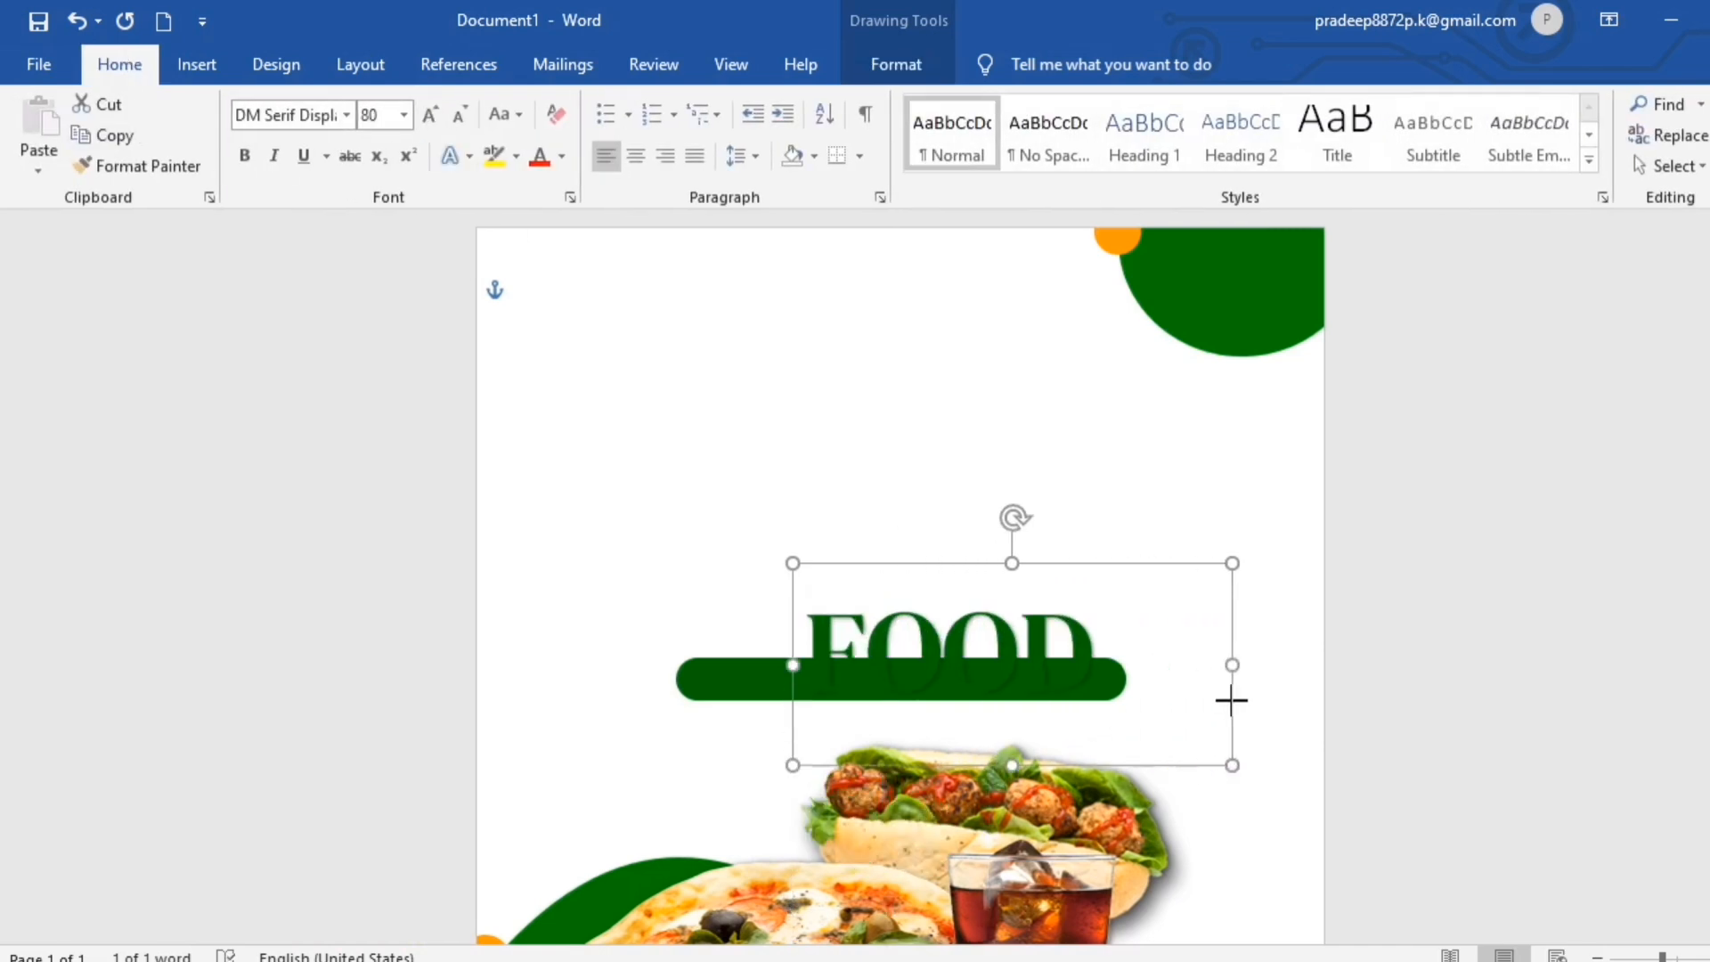
{"action": "left_click_drag", "start_coordinate": [1092, 564], "coordinate": [896, 464]}
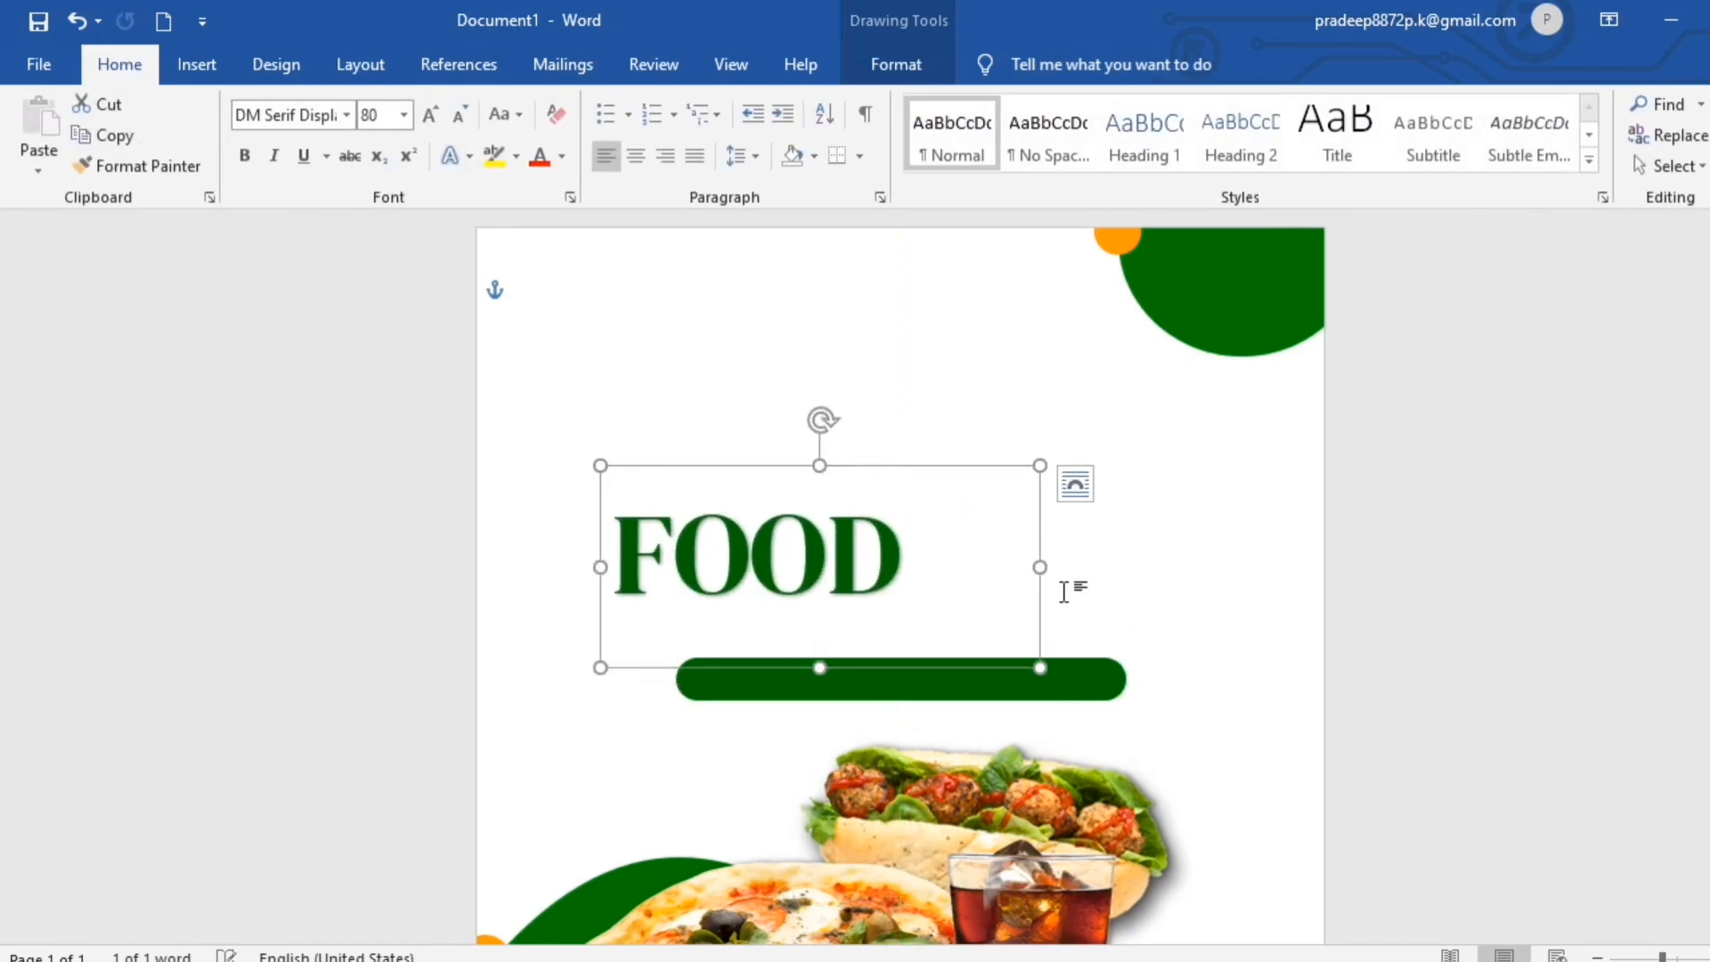
- Widen the FOOD text box again and enlarge the title beyond 90 pt so it spans the green bar, centred directly above it
{"action": "left_click_drag", "start_coordinate": [1040, 566], "coordinate": [1183, 567]}
{"action": "left_click", "coordinate": [437, 114]}
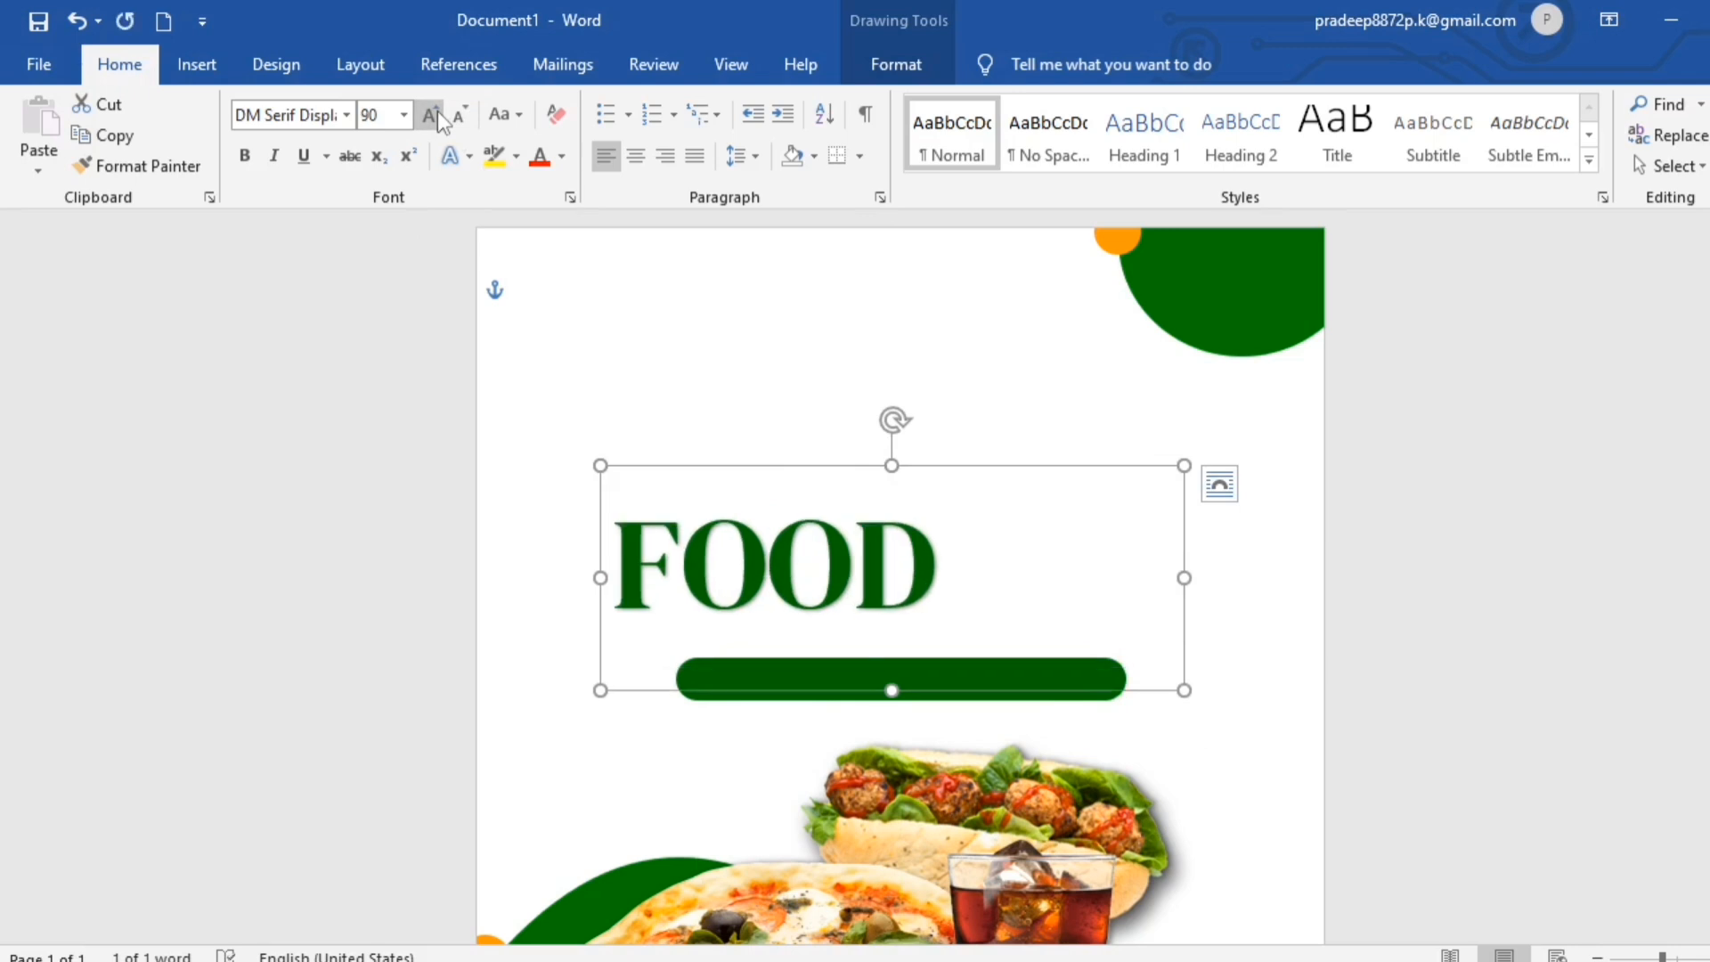
{"action": "left_click", "coordinate": [438, 114]}
{"action": "left_click", "coordinate": [437, 114]}
{"action": "left_click_drag", "start_coordinate": [1007, 455], "coordinate": [1081, 454]}
{"action": "left_click", "coordinate": [1529, 681]}
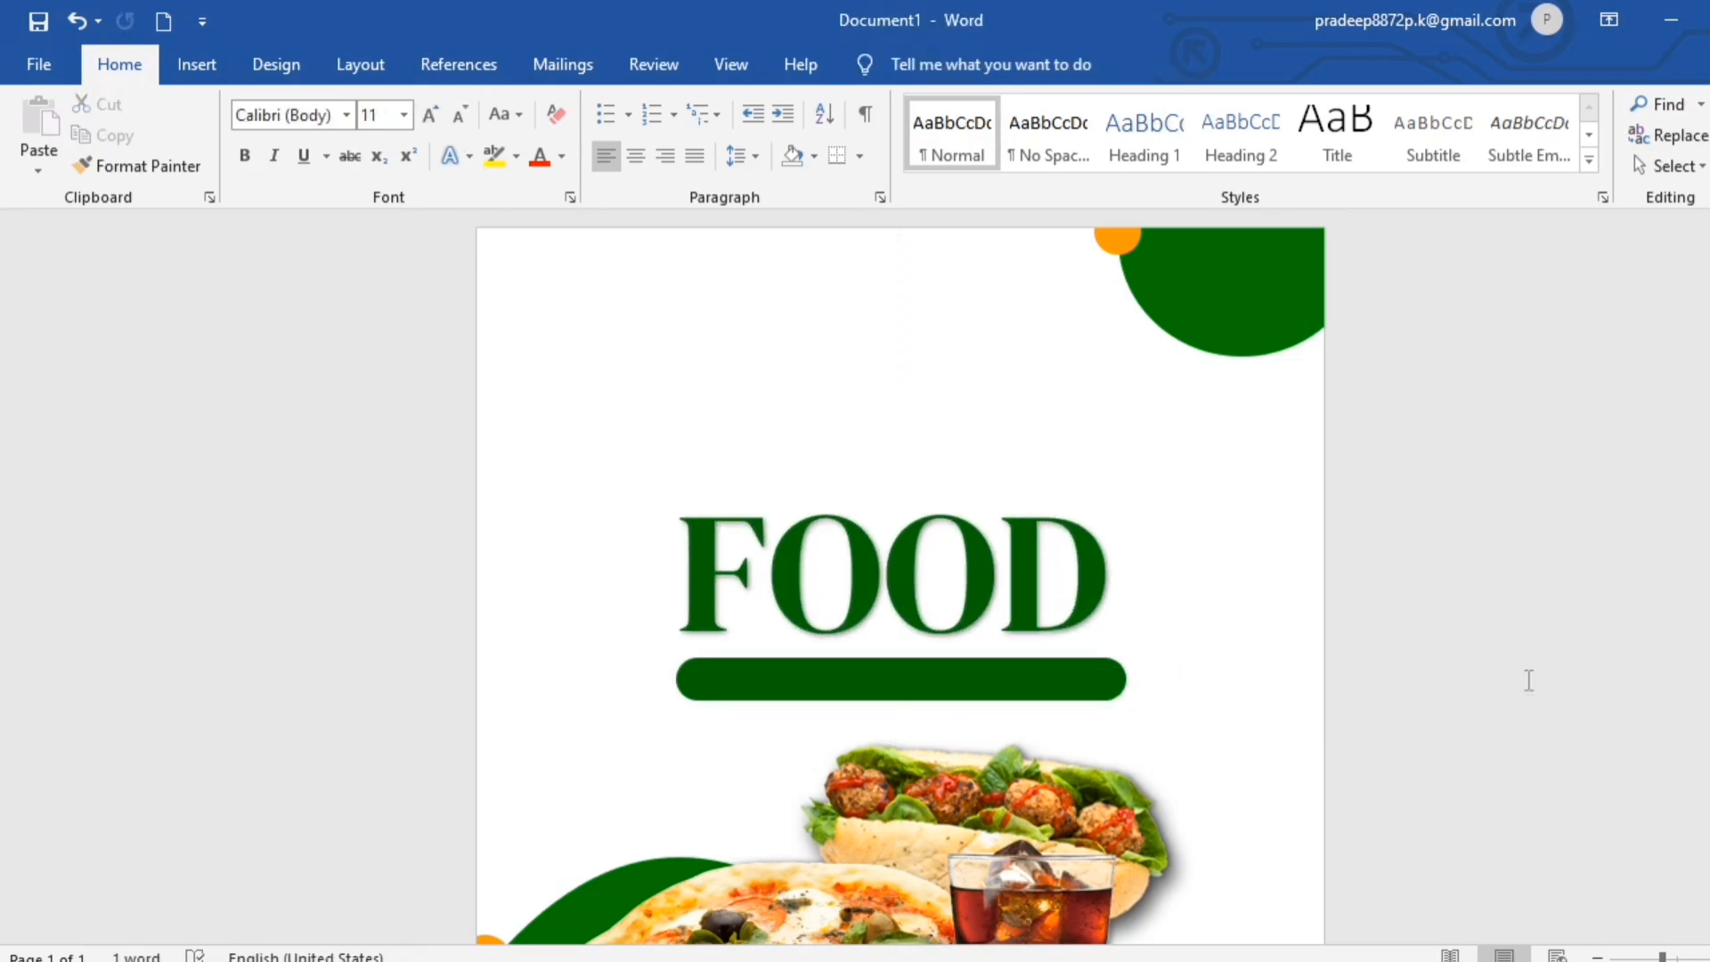
- Draw a text box on the green bar and paste "SPECIAL HEALTHY FOOD IN THIS CITY" into it
{"action": "left_click", "coordinate": [196, 65]}
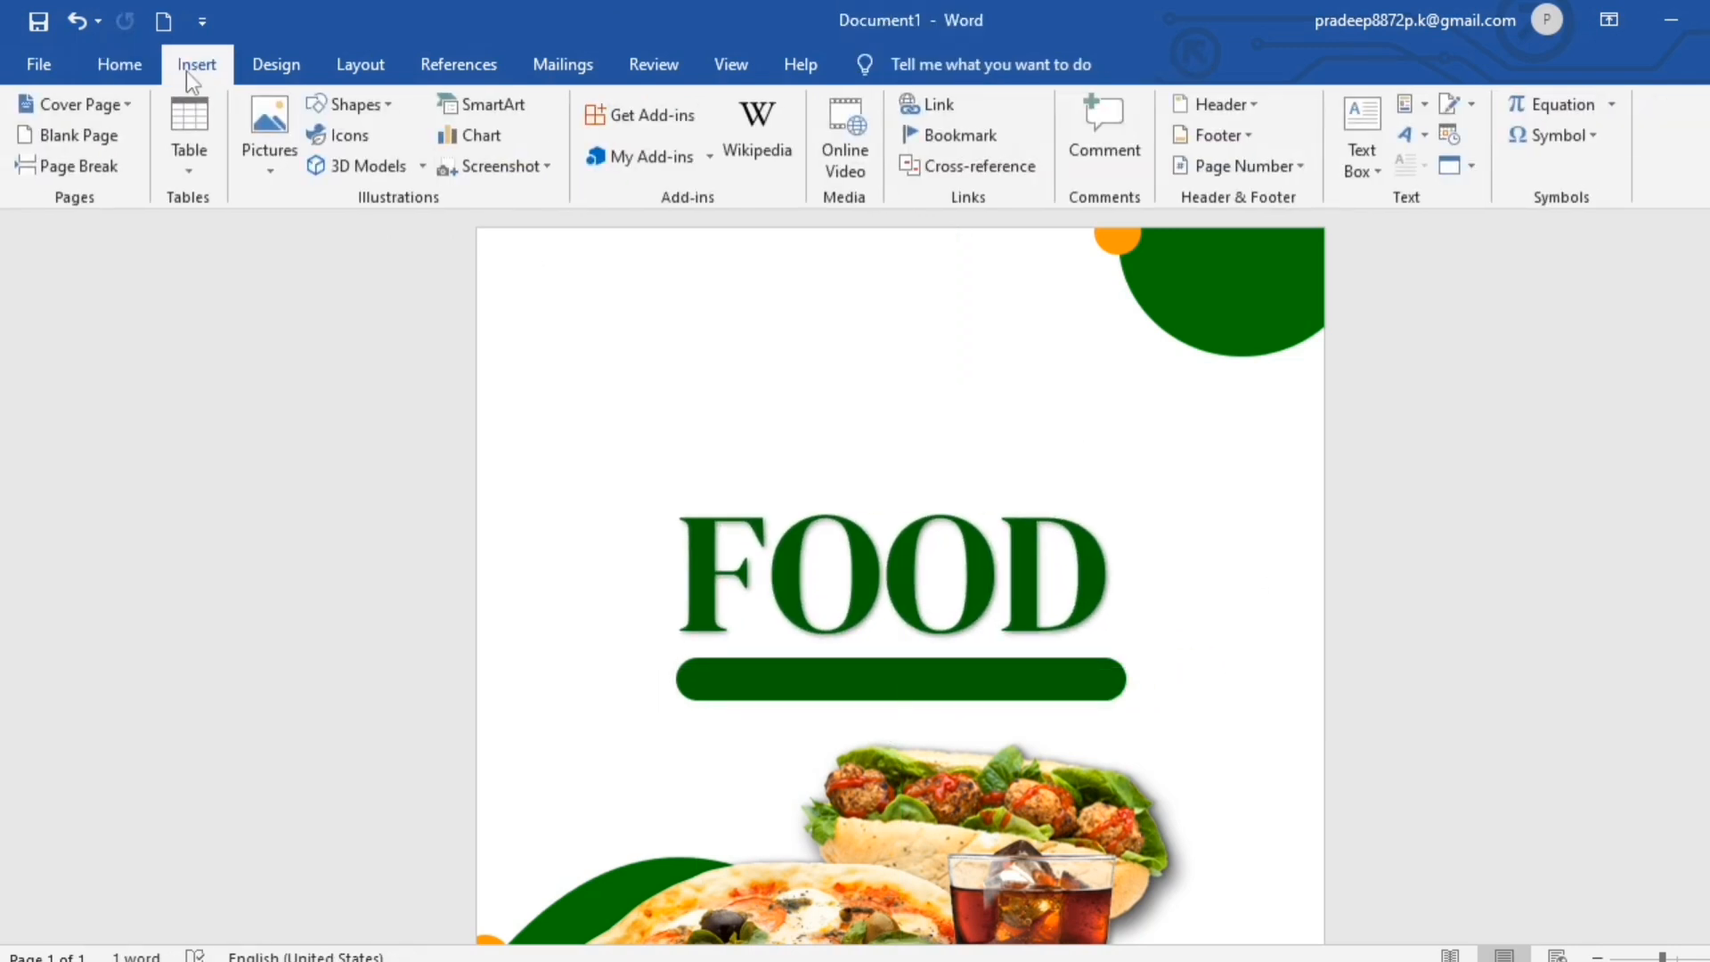
{"action": "left_click", "coordinate": [383, 104]}
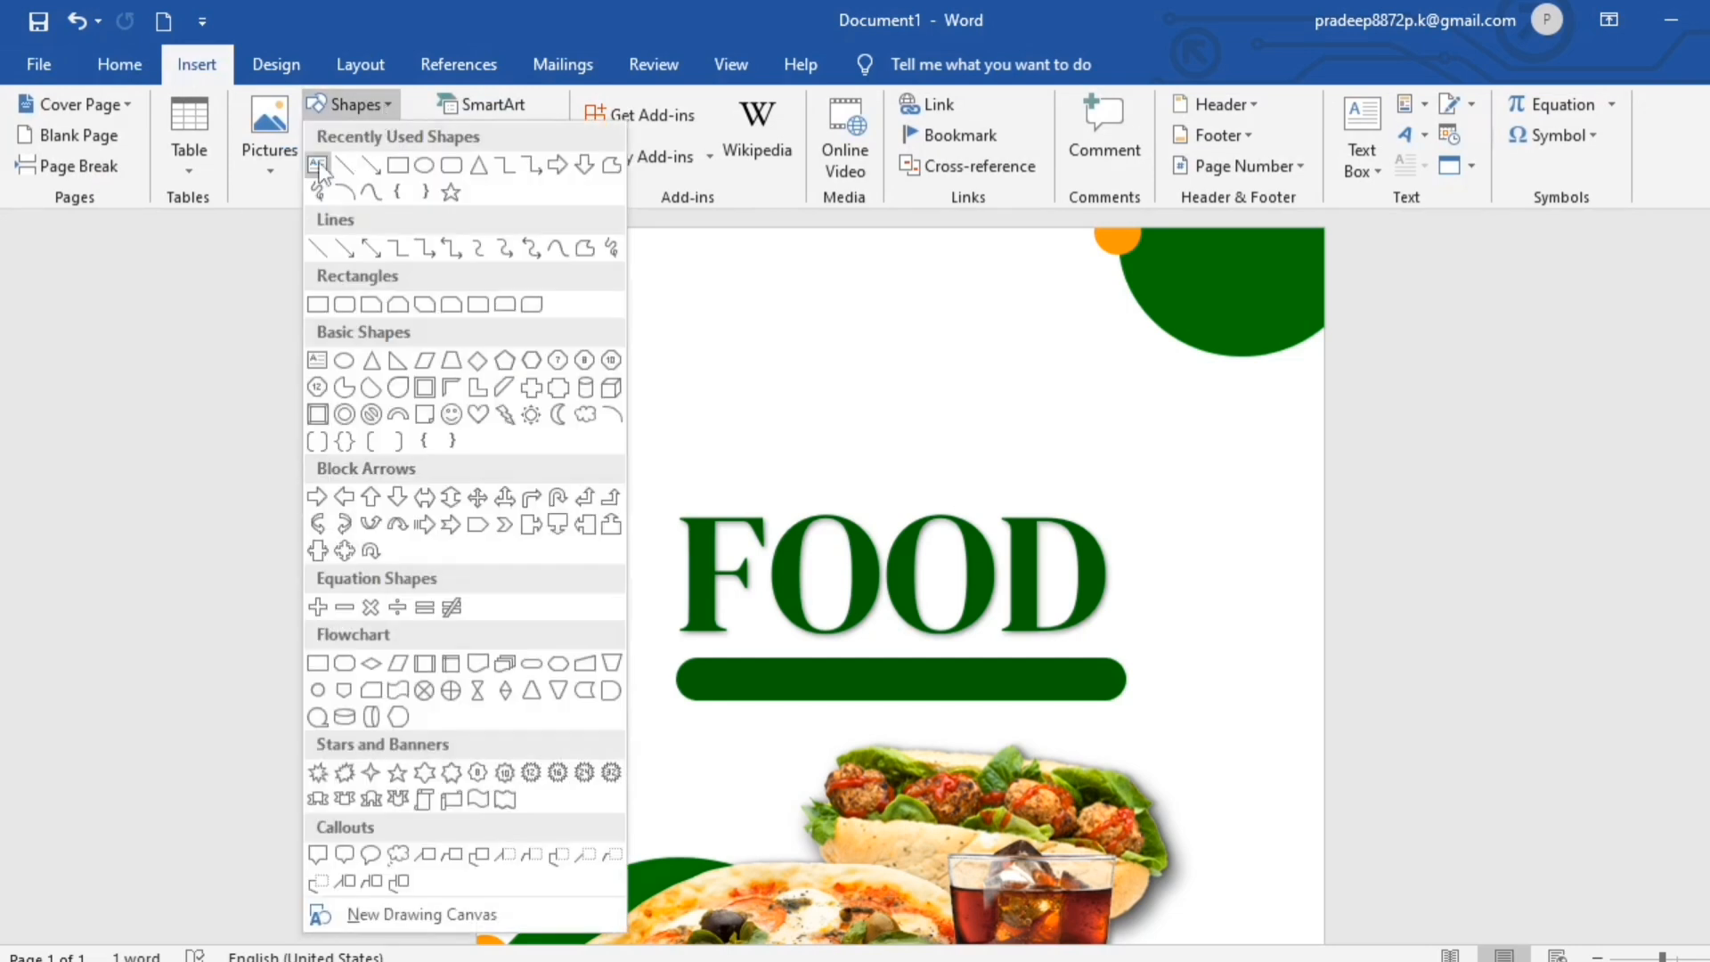
{"action": "left_click", "coordinate": [320, 170]}
{"action": "mouse_move", "coordinate": [558, 320]}
{"action": "left_mouse_down"}
{"action": "mouse_move", "coordinate": [909, 347]}
{"action": "mouse_move", "coordinate": [998, 692]}
{"action": "left_mouse_up"}
{"action": "type", "text": "SPECIAL HEALTHY FOOD IN THIS CITY"}
- Remove the fill of the tagline text box and make its text white
{"action": "left_click", "coordinate": [590, 111]}
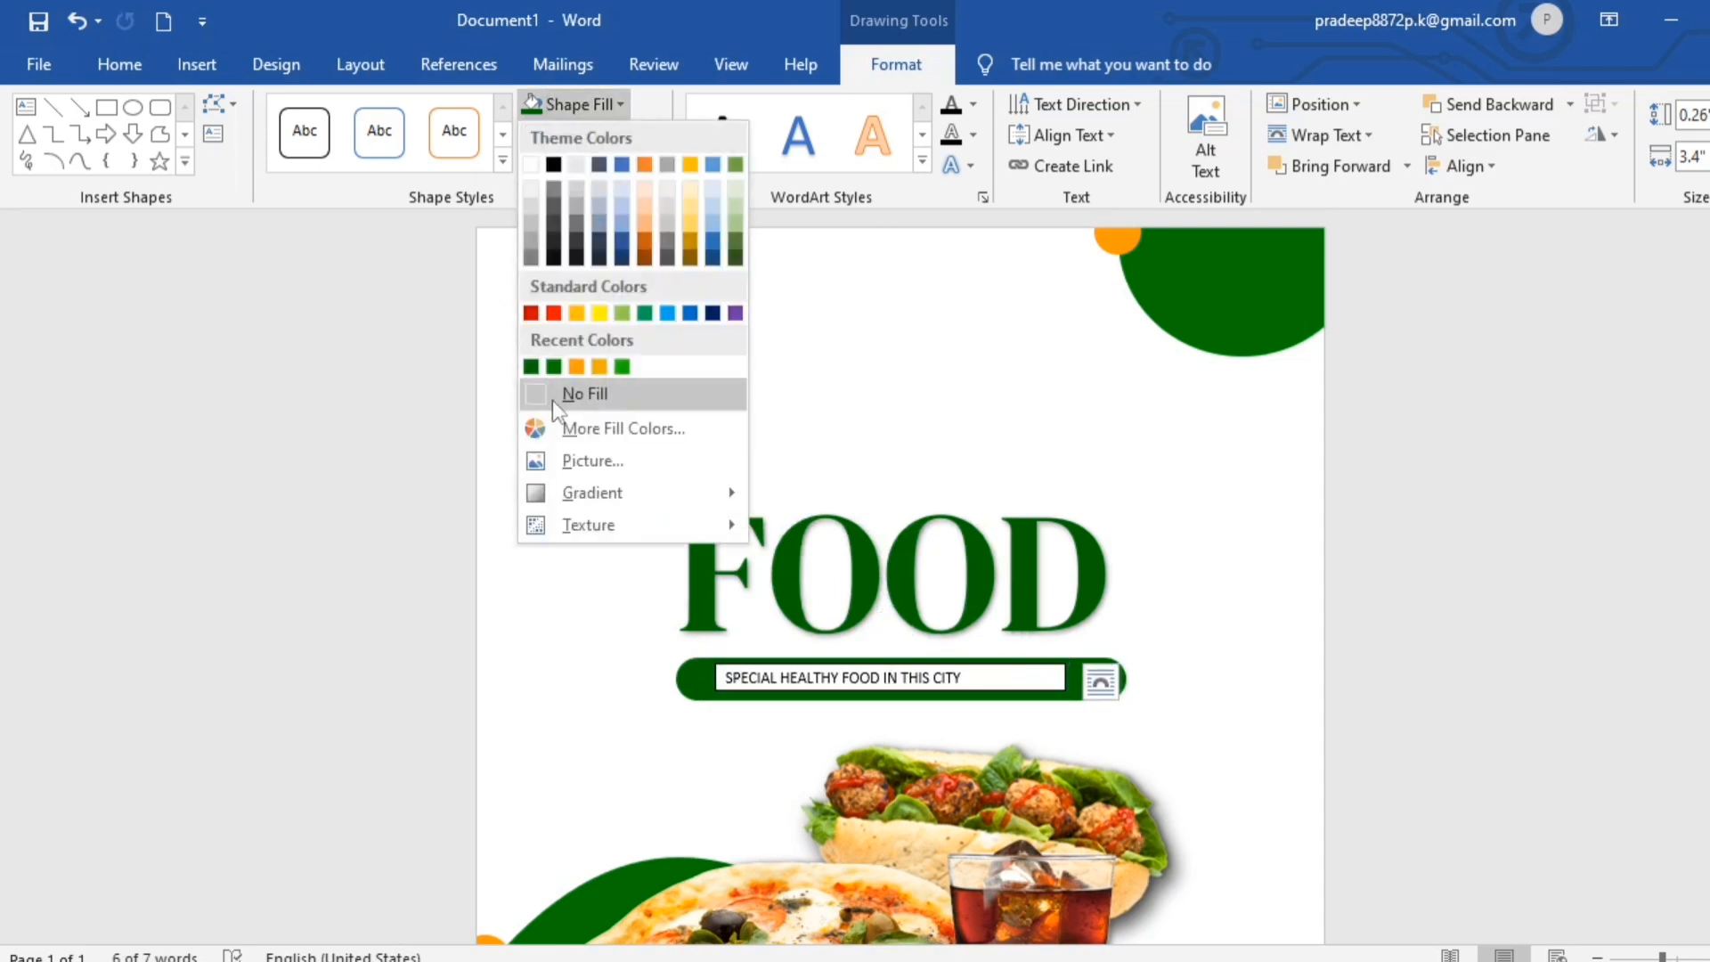
{"action": "left_click", "coordinate": [553, 397]}
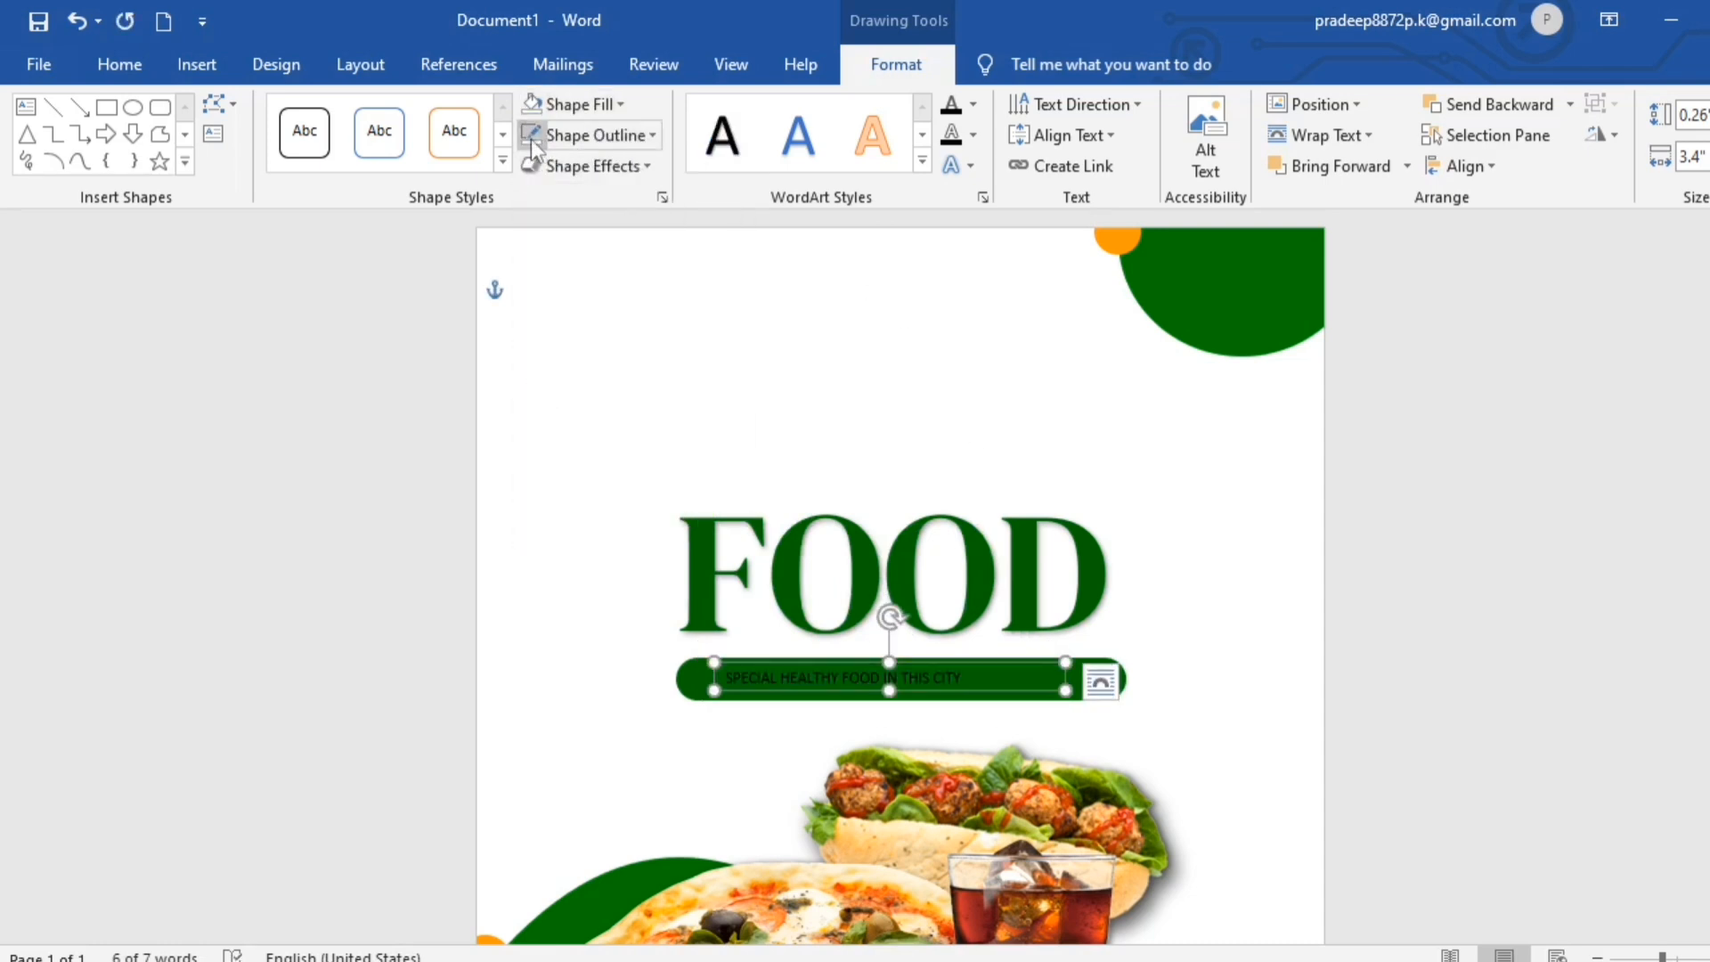
{"action": "left_click", "coordinate": [975, 106]}
{"action": "left_click", "coordinate": [954, 202]}
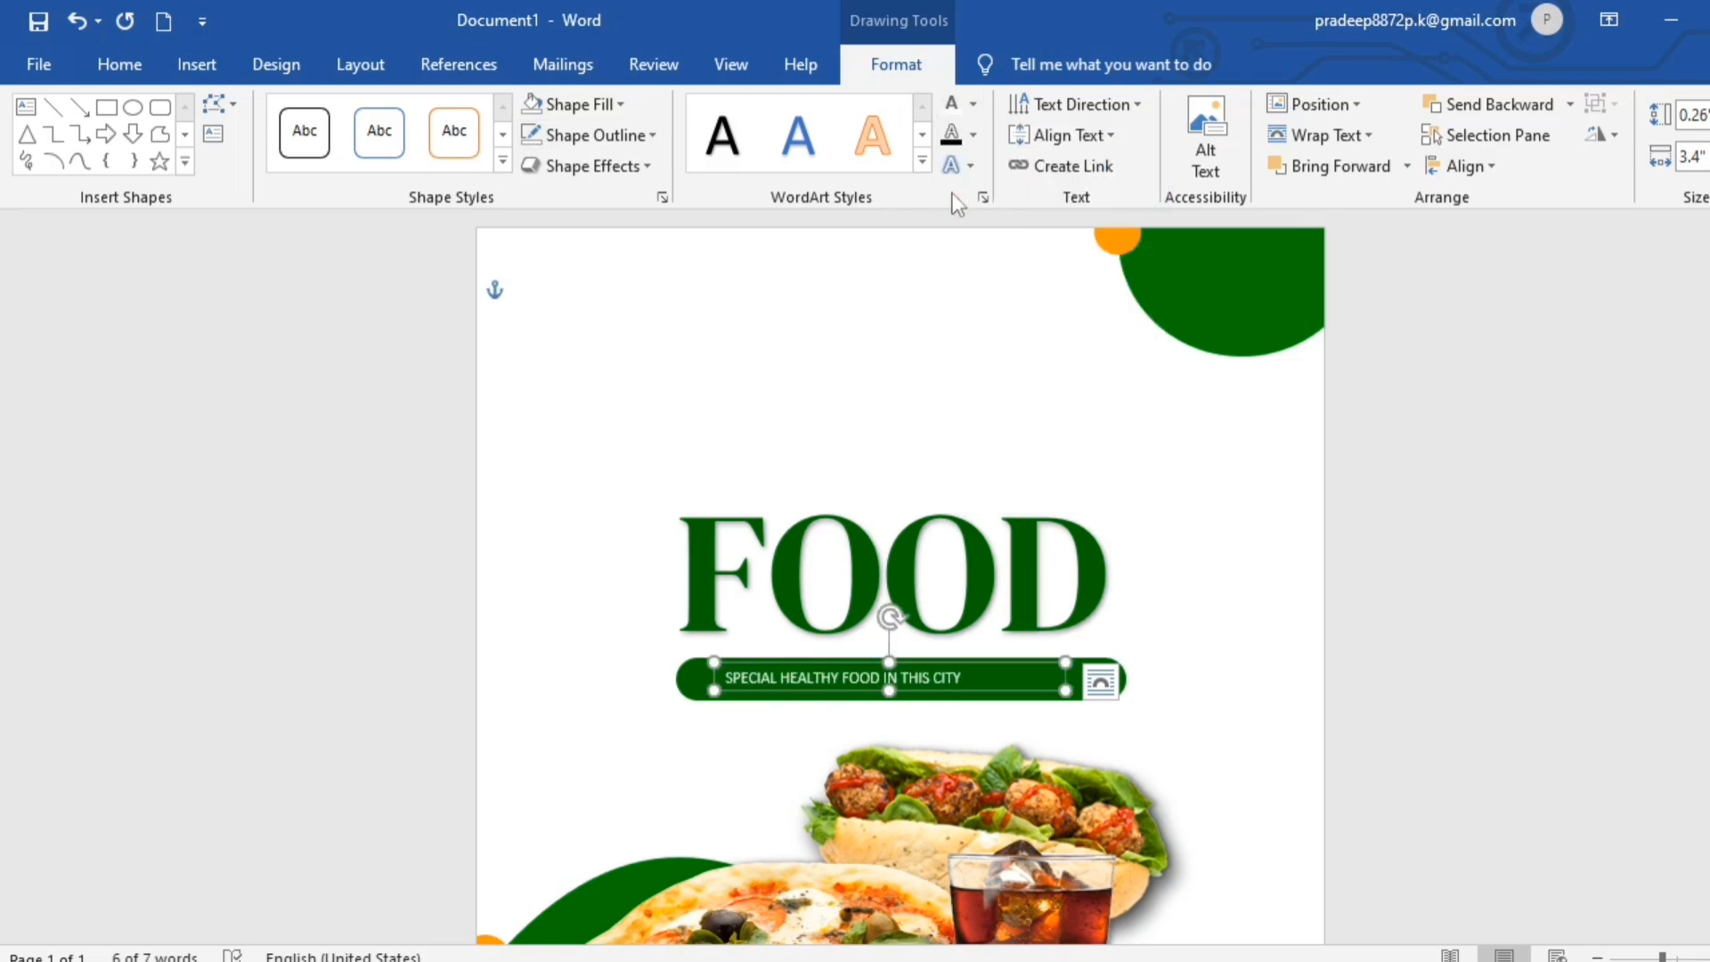
{"action": "left_click", "coordinate": [1410, 790]}
- Duplicate the tagline text box and place the copy on the orange bar below the pizza
{"action": "left_click", "coordinate": [1017, 657]}
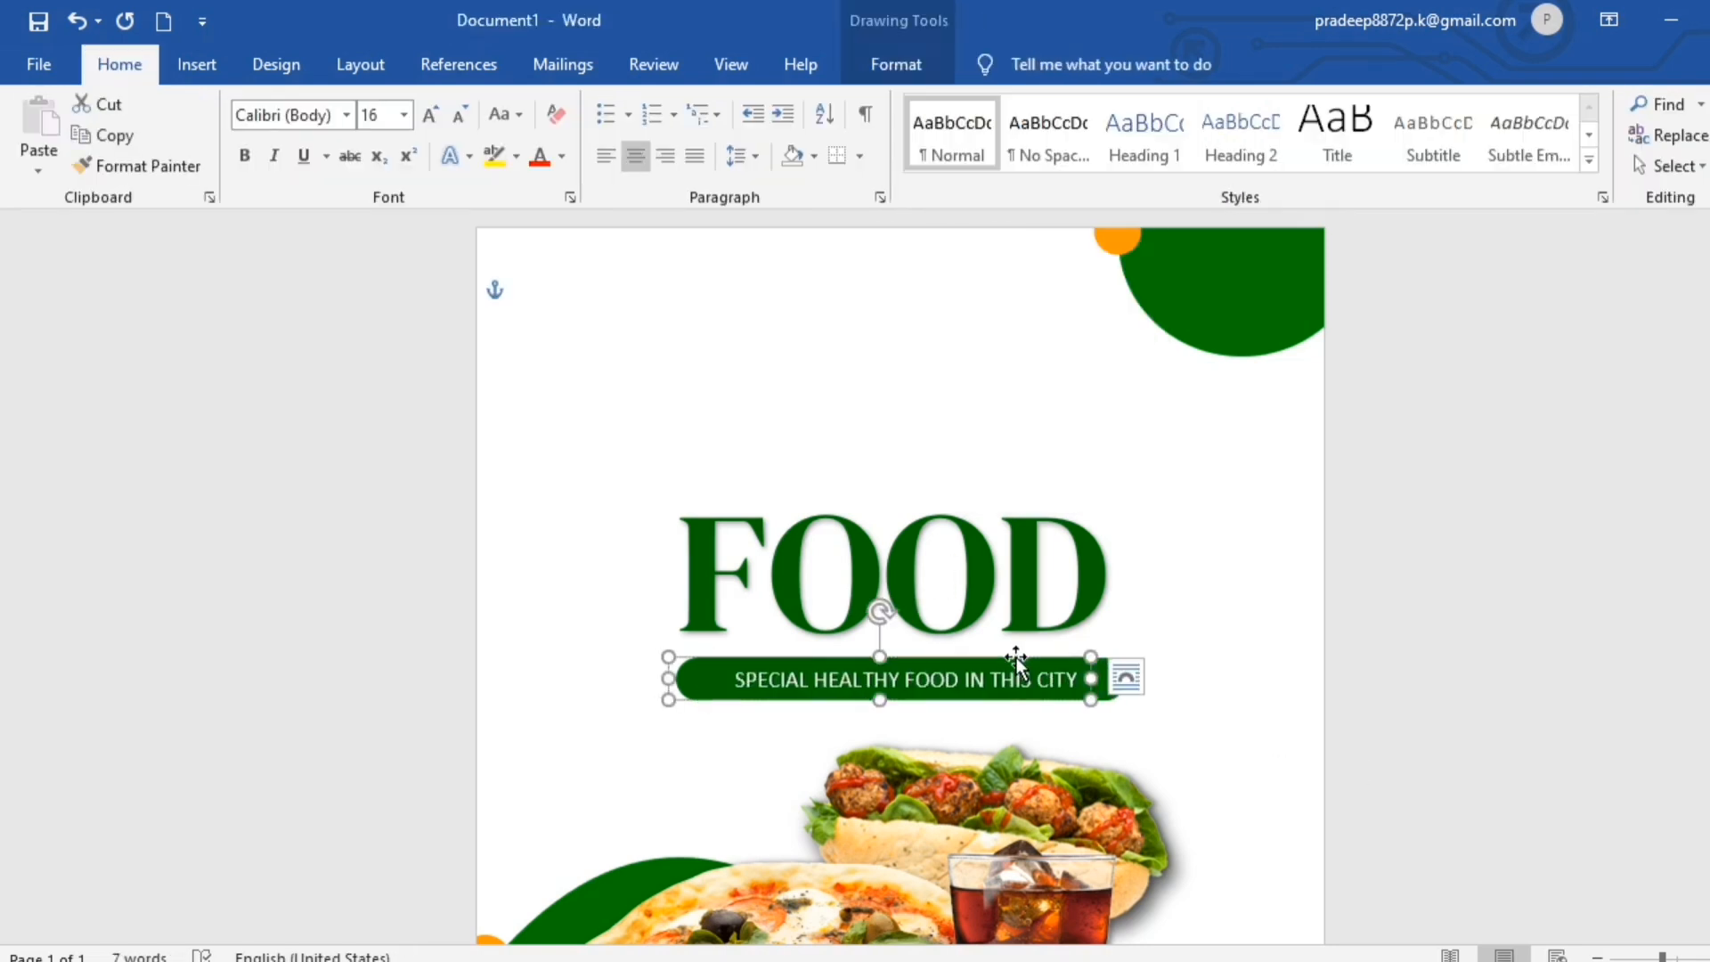
{"action": "key", "text": "ctrl+c"}
{"action": "key", "text": "ctrl+v"}
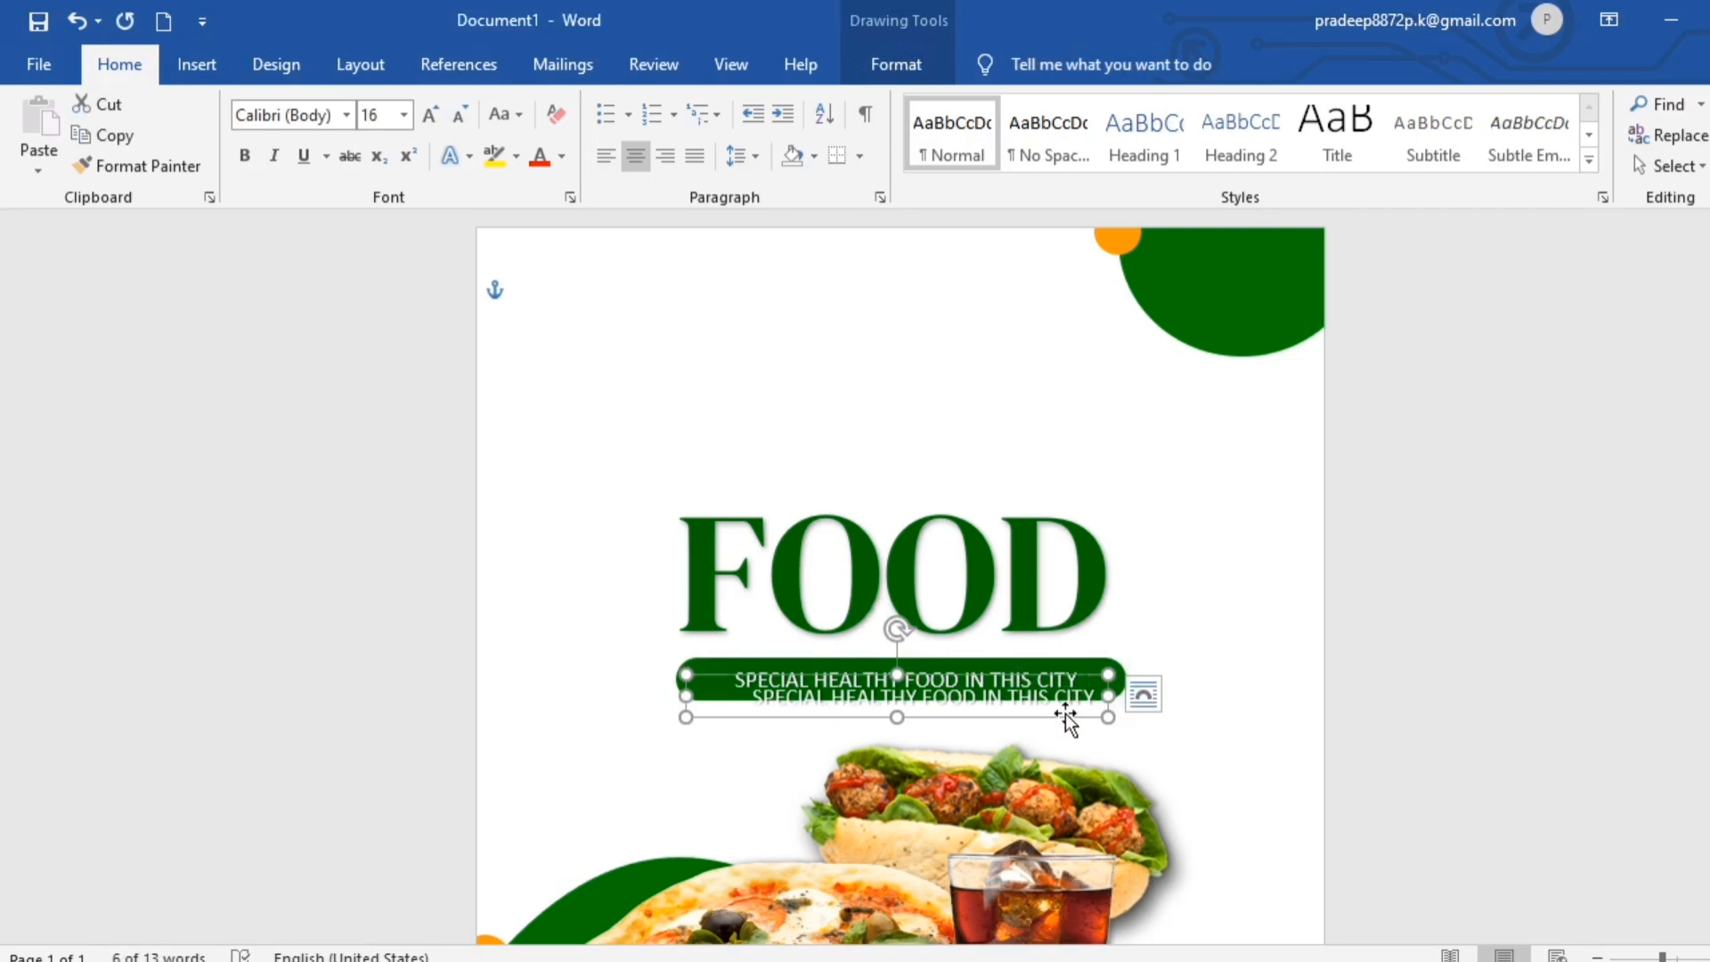
{"action": "left_click_drag", "start_coordinate": [1066, 715], "coordinate": [1058, 941]}
{"action": "key", "text": "ctrl+z"}
{"action": "left_click_drag", "start_coordinate": [1027, 696], "coordinate": [1059, 898]}
{"action": "scroll", "coordinate": [1051, 829], "scroll_direction": "down", "scroll_amount": 3}
{"action": "left_click_drag", "start_coordinate": [1038, 603], "coordinate": [992, 737]}
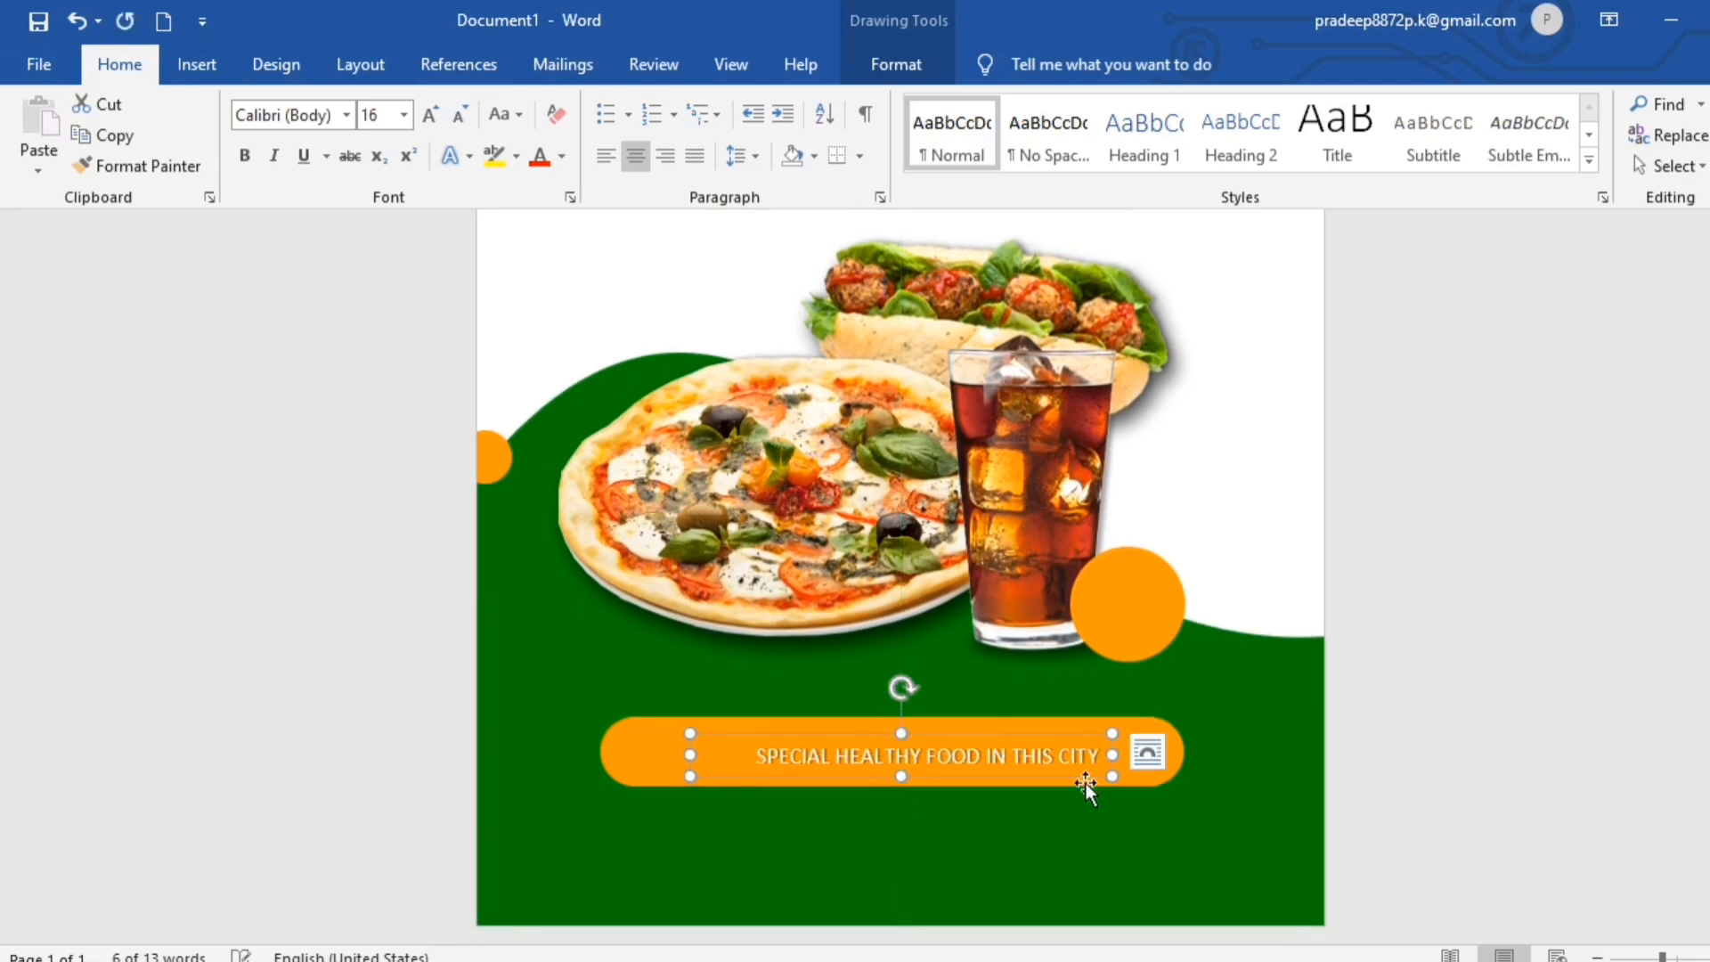
- Fill the copied tagline text with the recently used Dark Green and remove its shadow effect
{"action": "left_click", "coordinate": [908, 65]}
{"action": "left_click", "coordinate": [979, 101]}
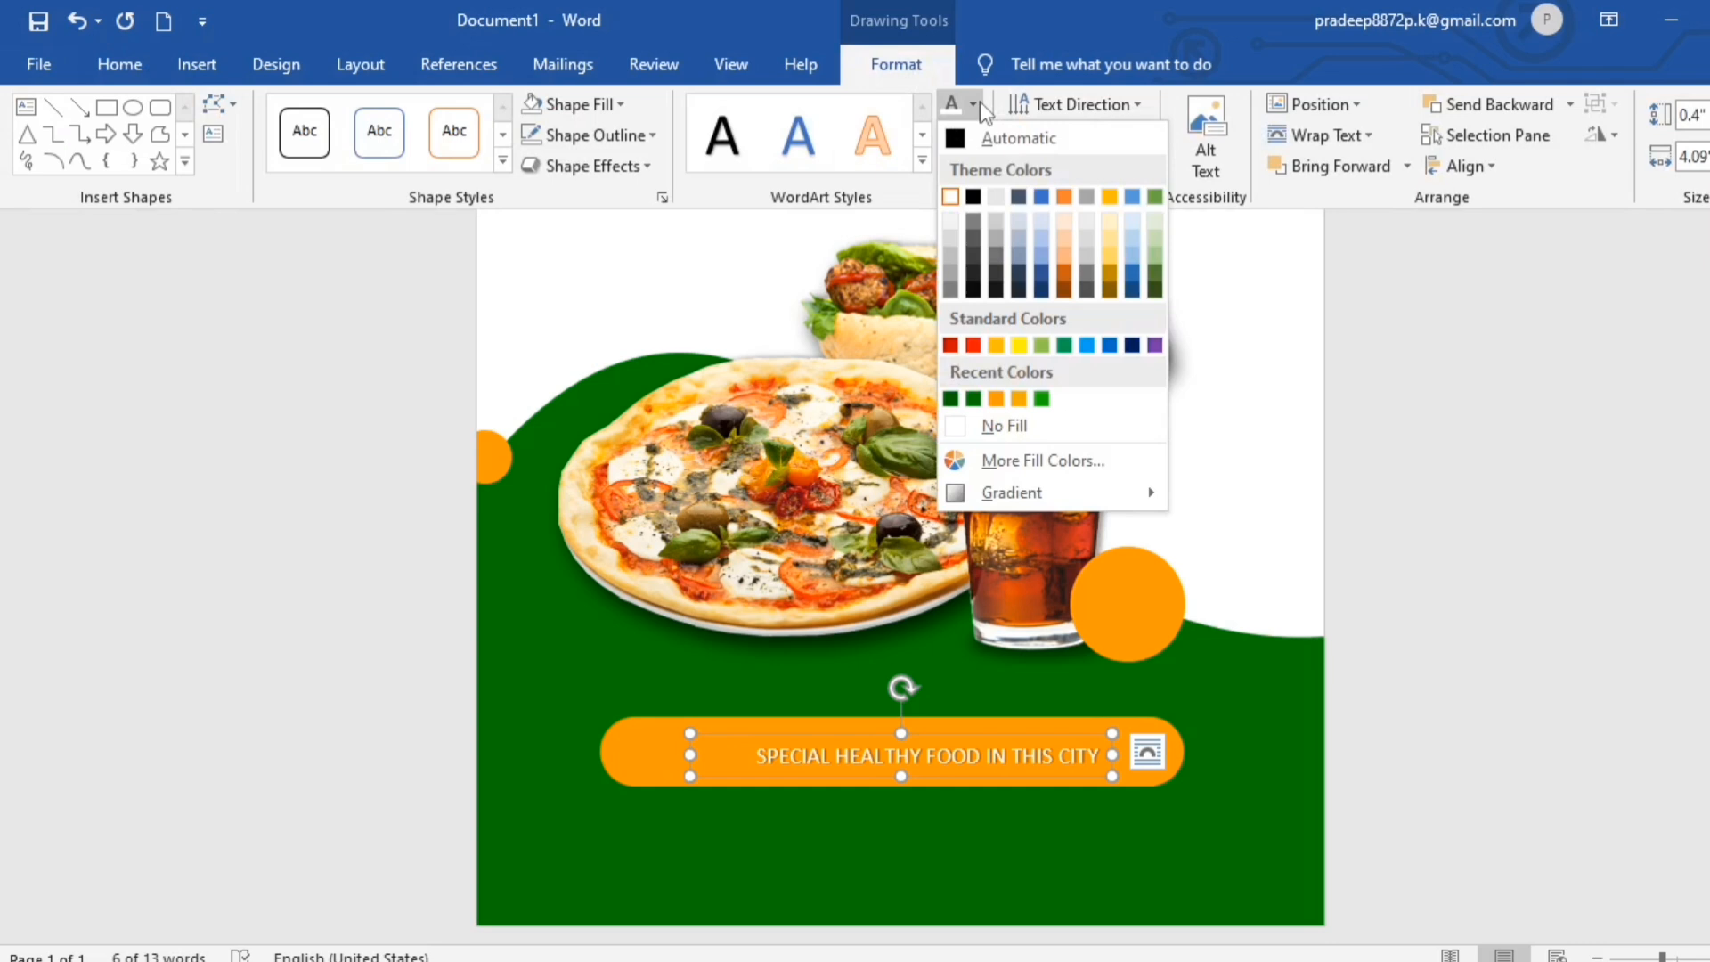
{"action": "left_click", "coordinate": [950, 399]}
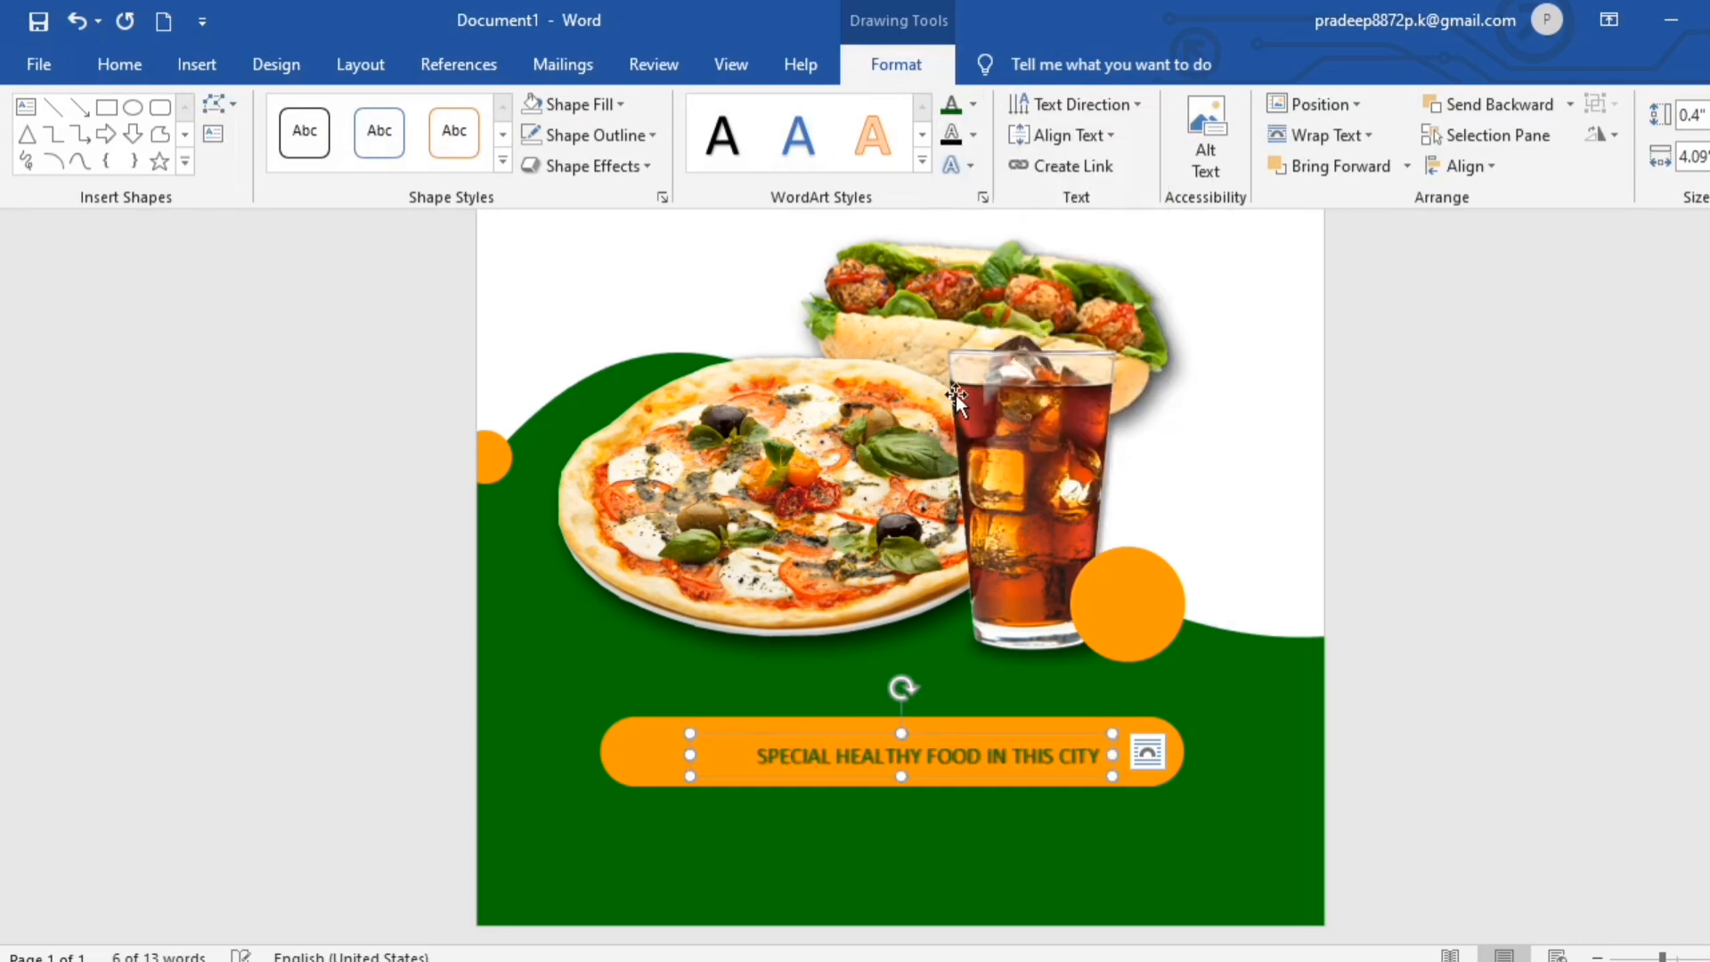
{"action": "left_click", "coordinate": [957, 165]}
{"action": "mouse_move", "coordinate": [1024, 216]}
{"action": "left_click", "coordinate": [1182, 262]}
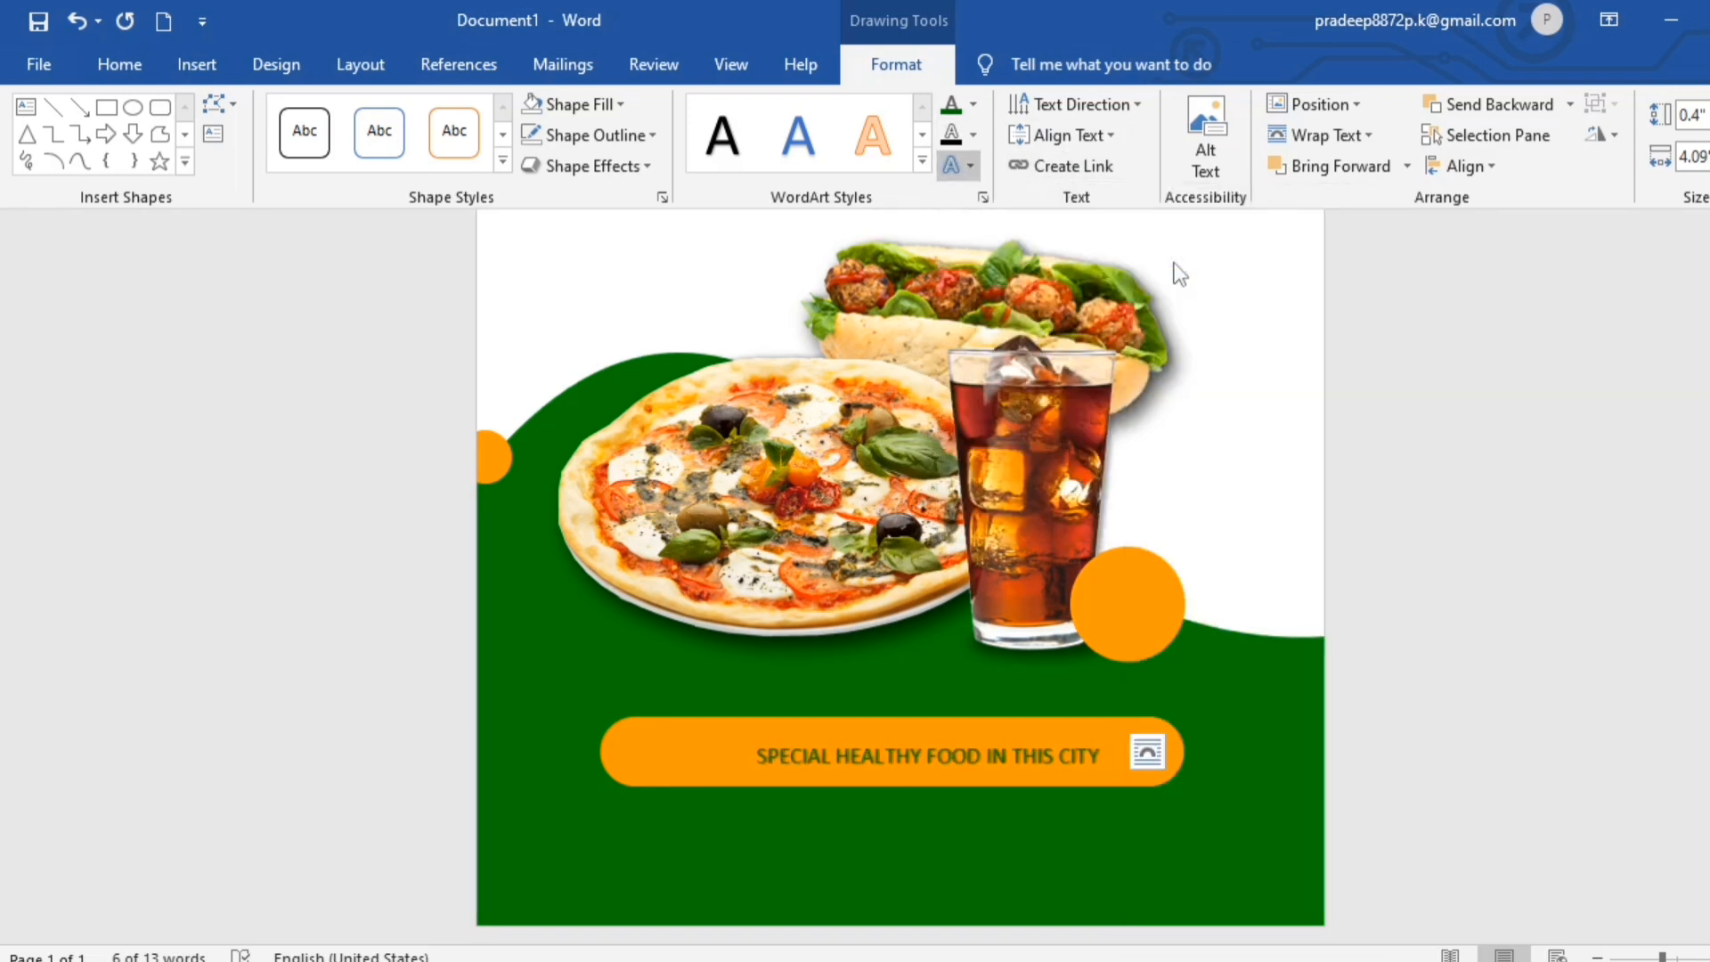
- Make the orange bar's text bold and replace it with "DELIVERY ORDER |" followed by the contact phone number
{"action": "left_click", "coordinate": [116, 71]}
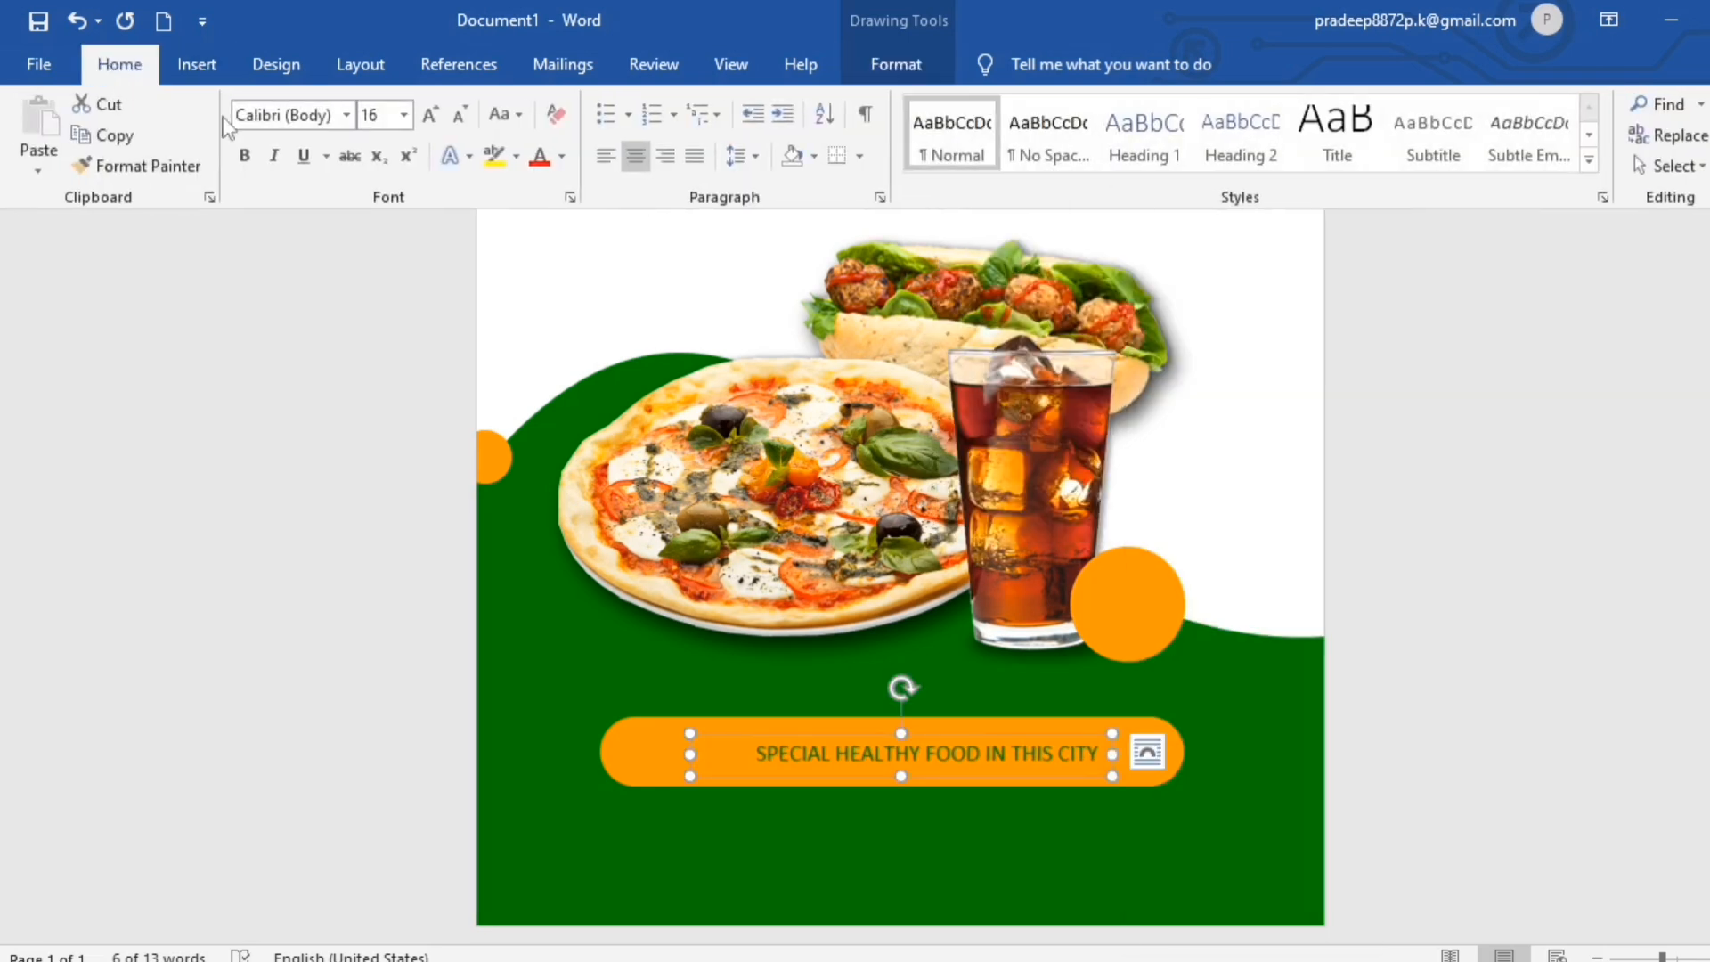
{"action": "left_click", "coordinate": [246, 158]}
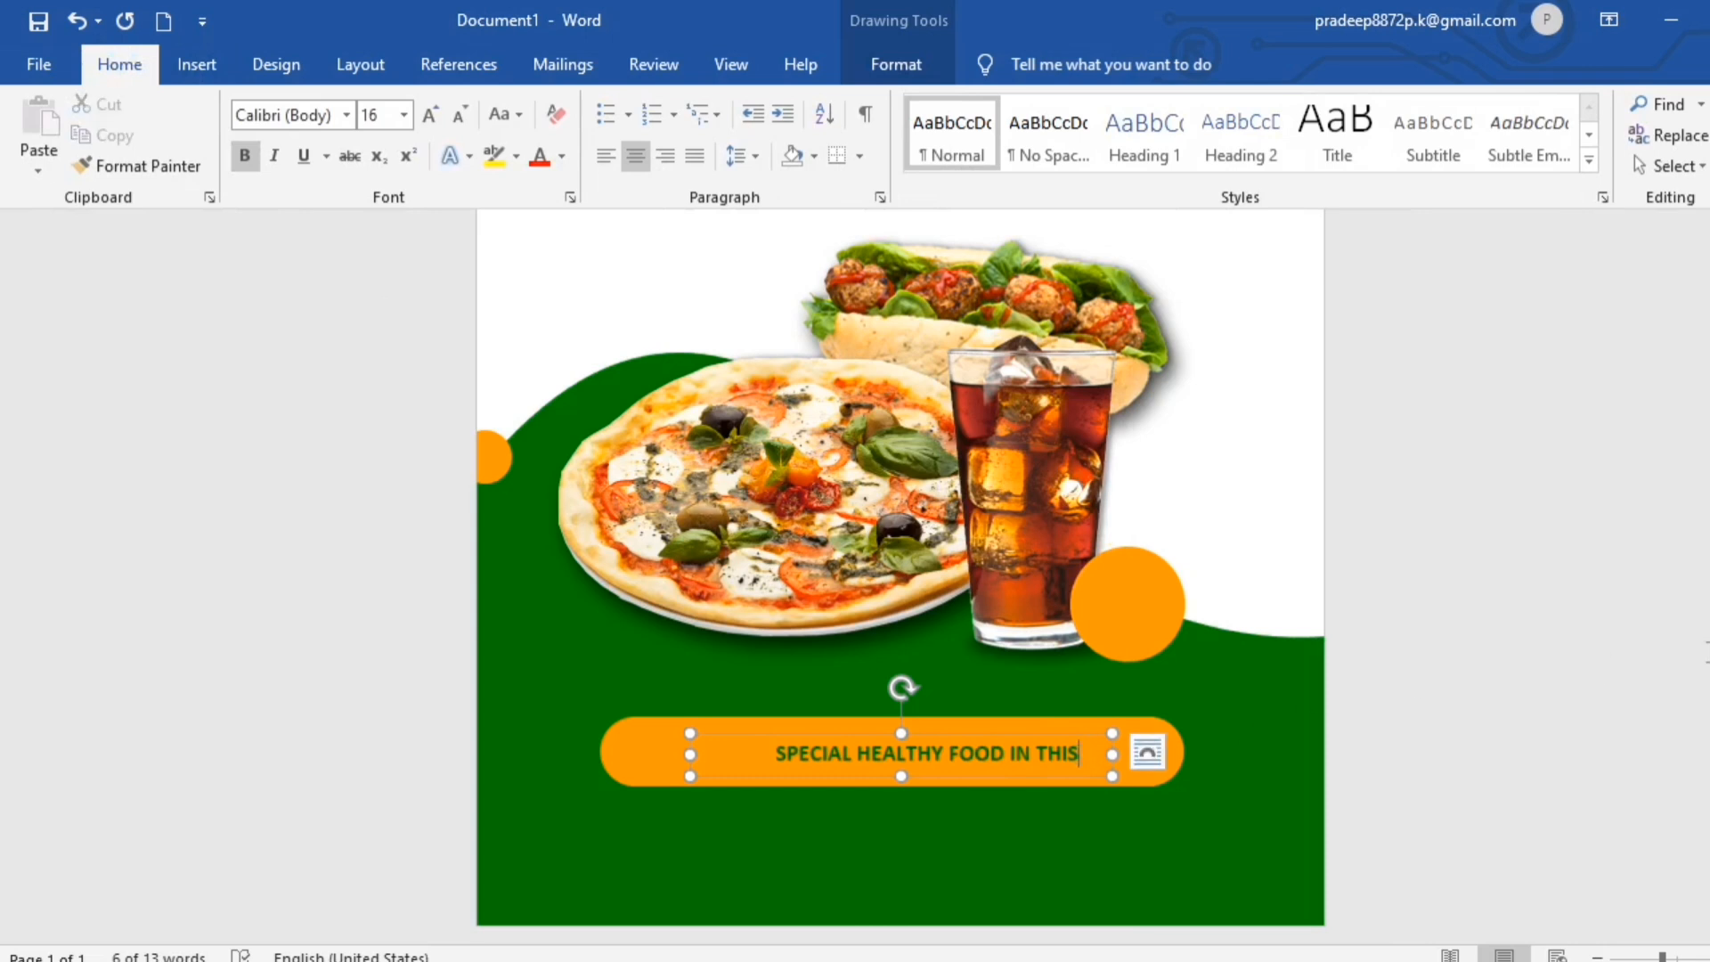
{"action": "key", "text": "BackSpace"}
{"action": "key", "text": "BackSpace"}
{"action": "key", "text": "BackSpace"}
{"action": "key", "text": "BackSpace"}
{"action": "key", "text": "BackSpace"}
{"action": "key", "text": "BackSpace"}
{"action": "key", "text": "BackSpace"}
{"action": "key", "text": "BackSpace"}
{"action": "key", "text": "BackSpace"}
{"action": "key", "text": "BackSpace"}
{"action": "key", "text": "BackSpace"}
{"action": "key", "text": "BackSpace"}
{"action": "key", "text": "BackSpace"}
{"action": "key", "text": "BackSpace"}
{"action": "key", "text": "BackSpace"}
{"action": "key", "text": "BackSpace"}
{"action": "key", "text": "BackSpace"}
{"action": "key", "text": "BackSpace"}
{"action": "key", "text": "BackSpace"}
{"action": "key", "text": "BackSpace"}
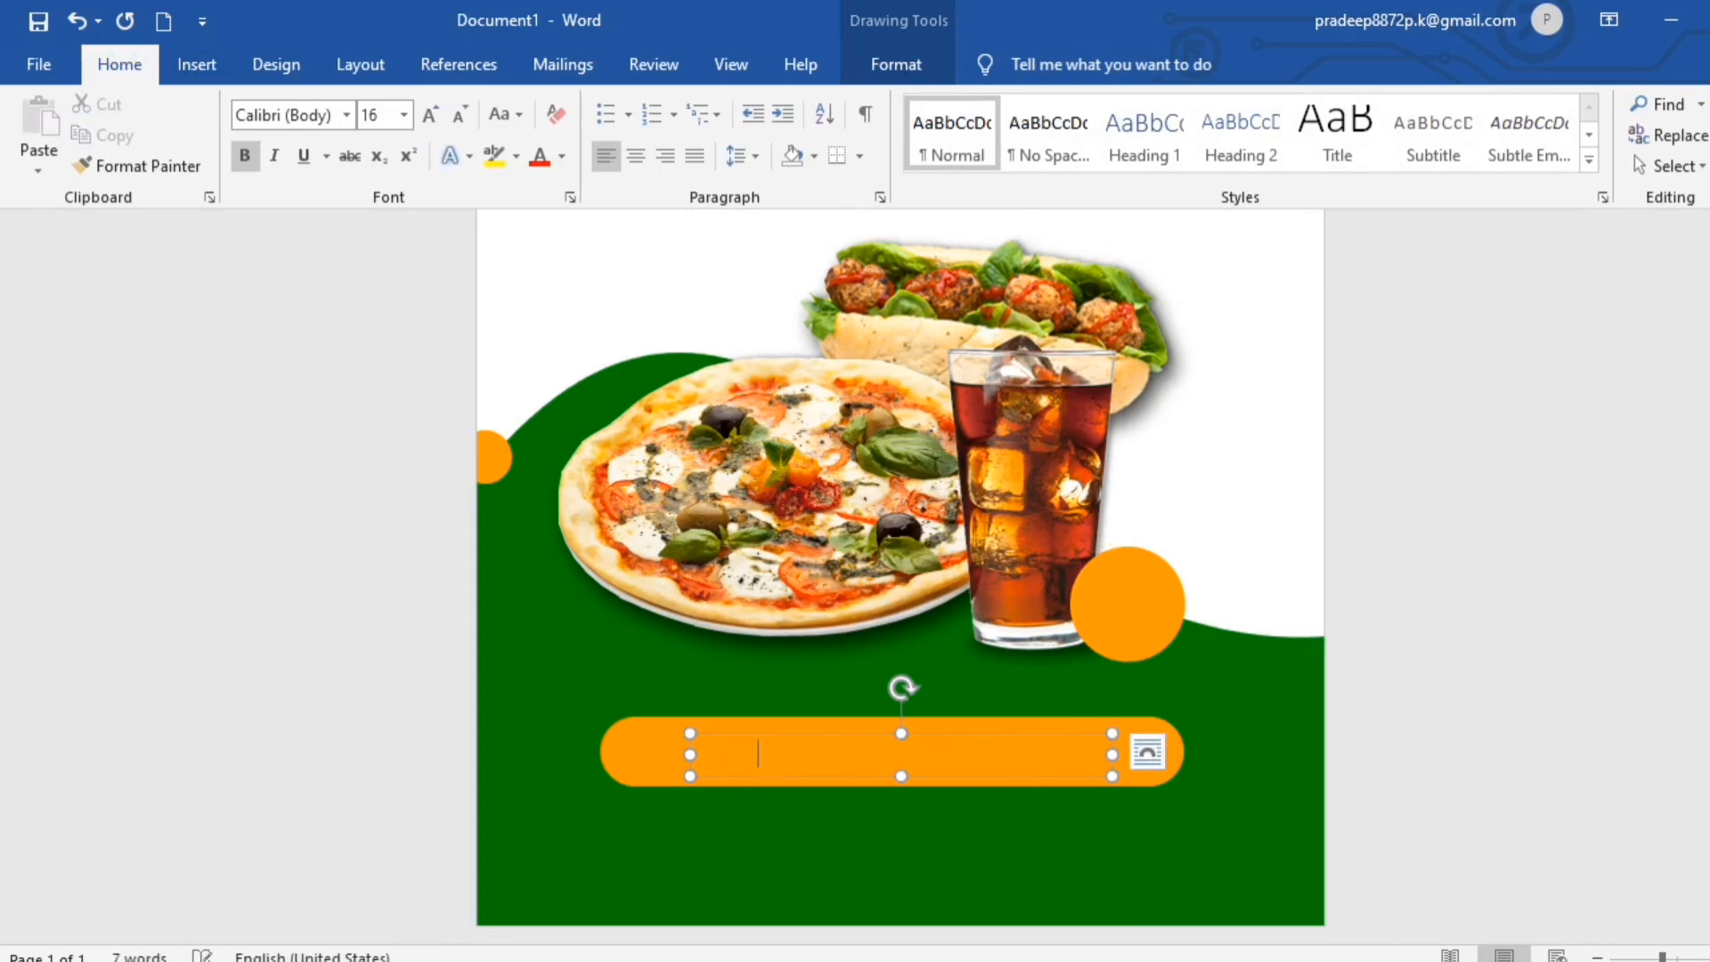
{"action": "key", "text": "ctrl+v"}
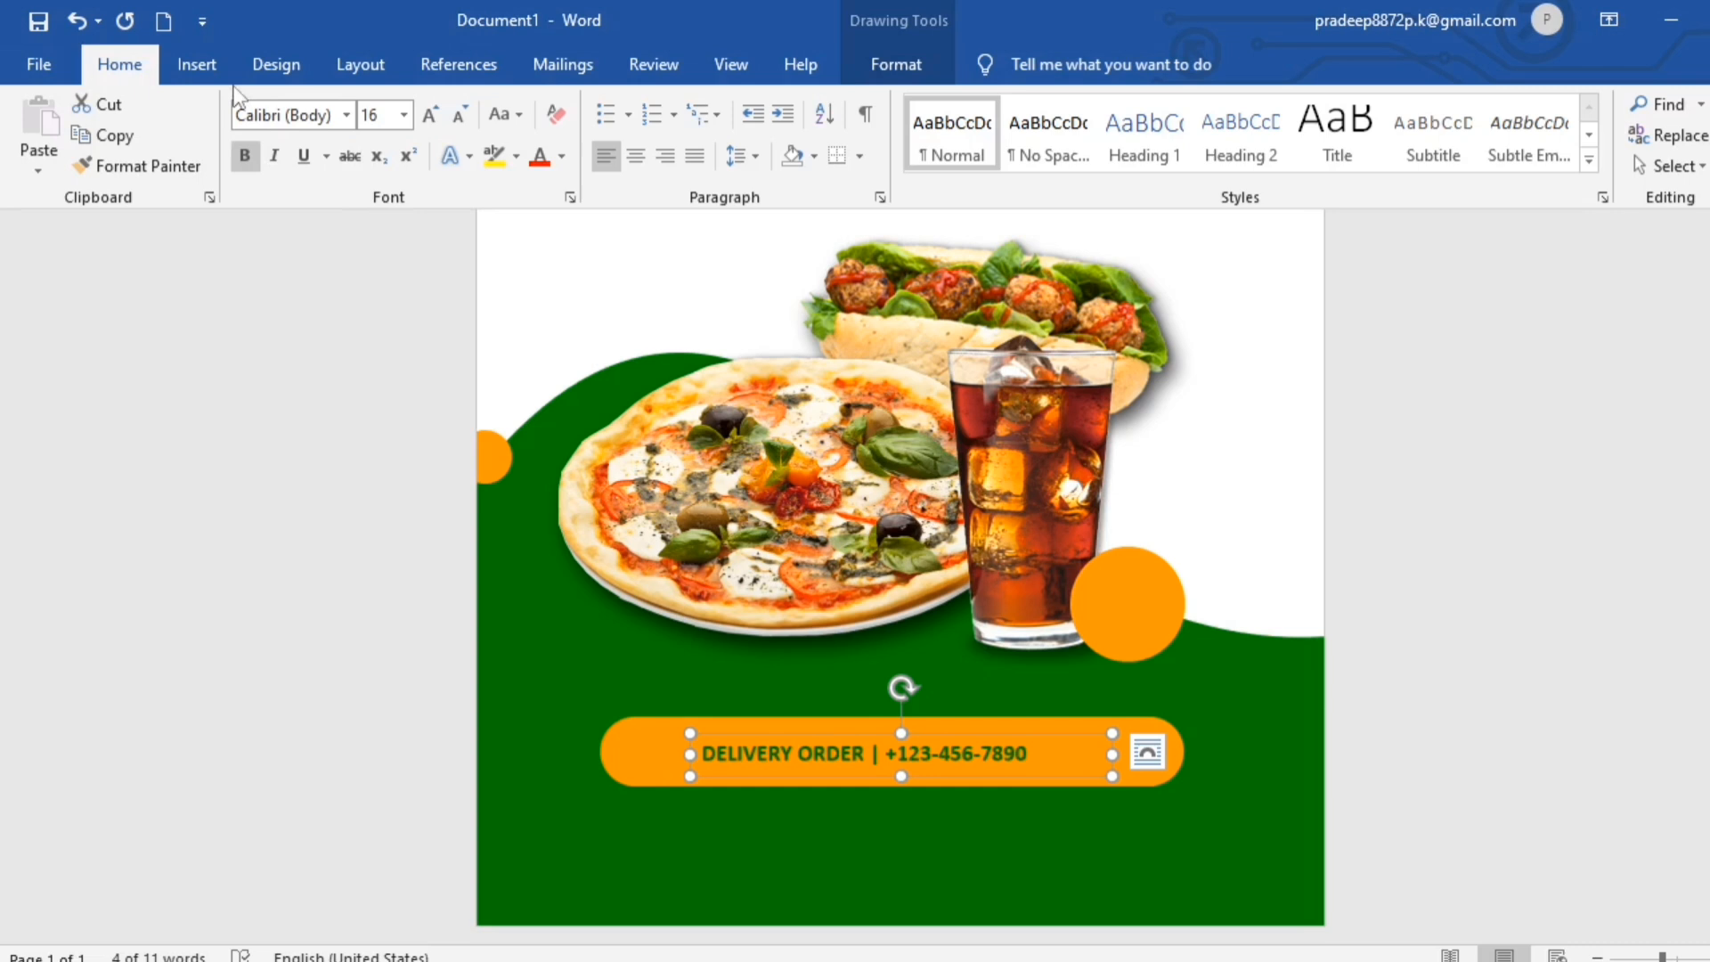
- Enlarge the delivery order text to 22 pt, widen its box to keep one line, and centre it on the orange bar
{"action": "left_click", "coordinate": [431, 114]}
{"action": "left_click", "coordinate": [431, 114]}
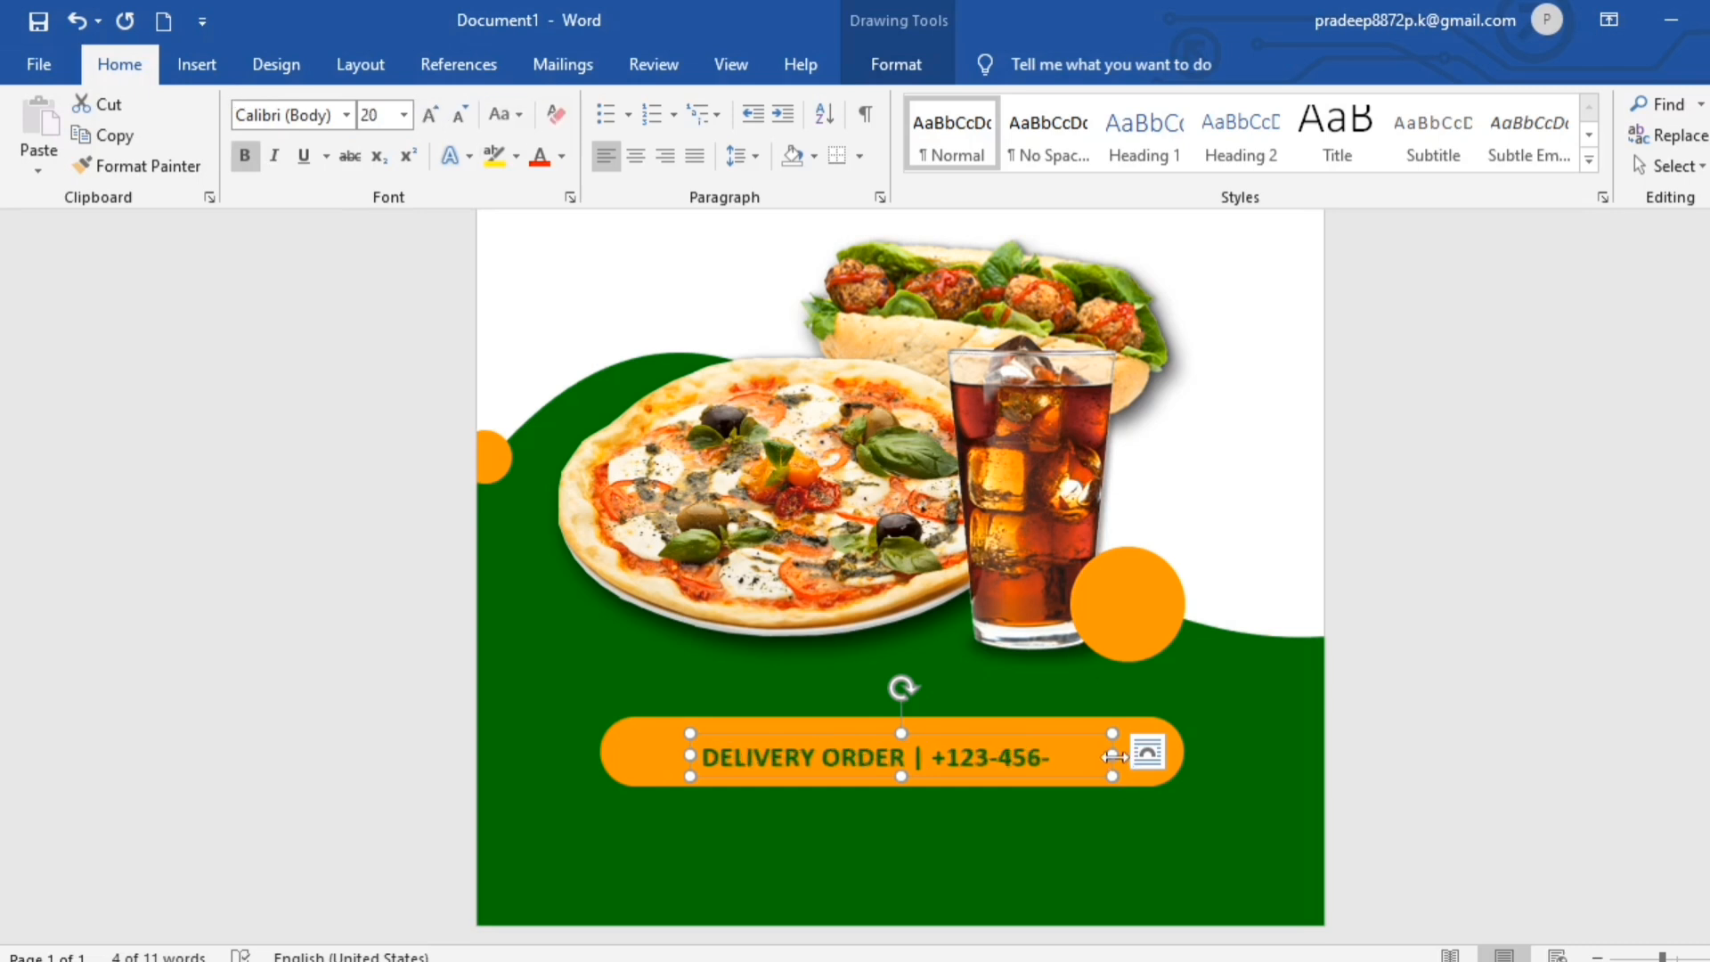
{"action": "left_click_drag", "start_coordinate": [1113, 754], "coordinate": [1141, 752]}
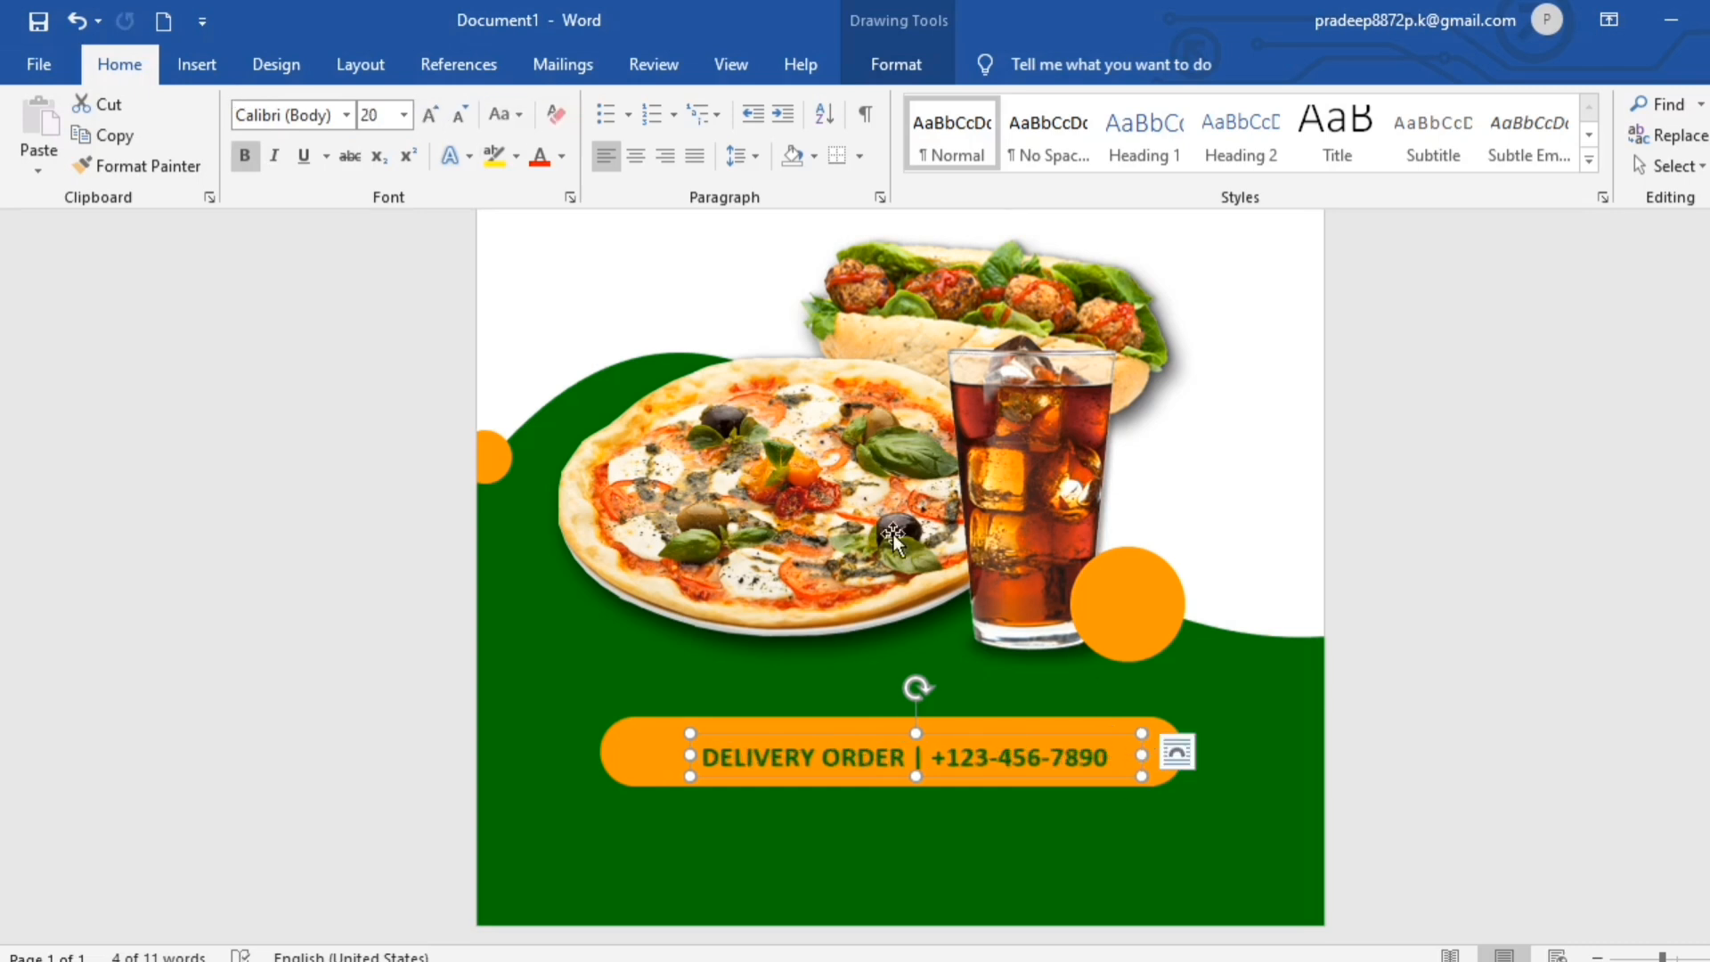
{"action": "left_click", "coordinate": [430, 114]}
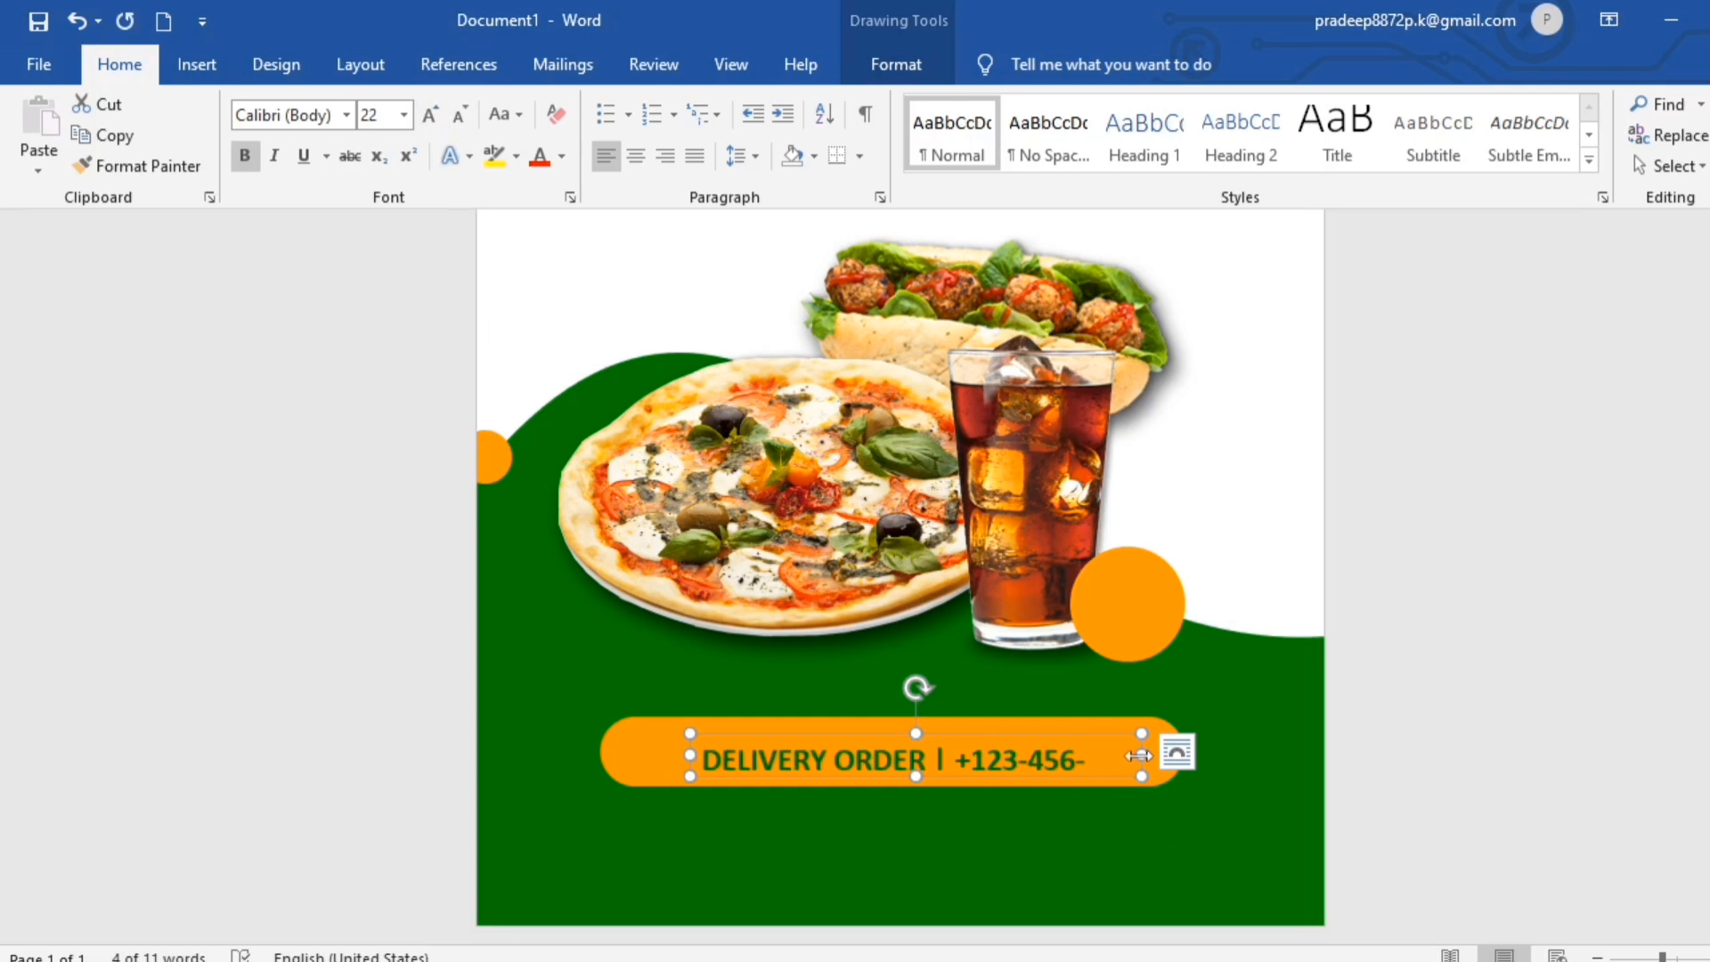
{"action": "left_click_drag", "start_coordinate": [1140, 755], "coordinate": [1165, 751]}
{"action": "key", "text": "Left"}
{"action": "key", "text": "Left"}
{"action": "key", "text": "Left"}
{"action": "key", "text": "Left"}
{"action": "key", "text": "Left"}
{"action": "key", "text": "Left"}
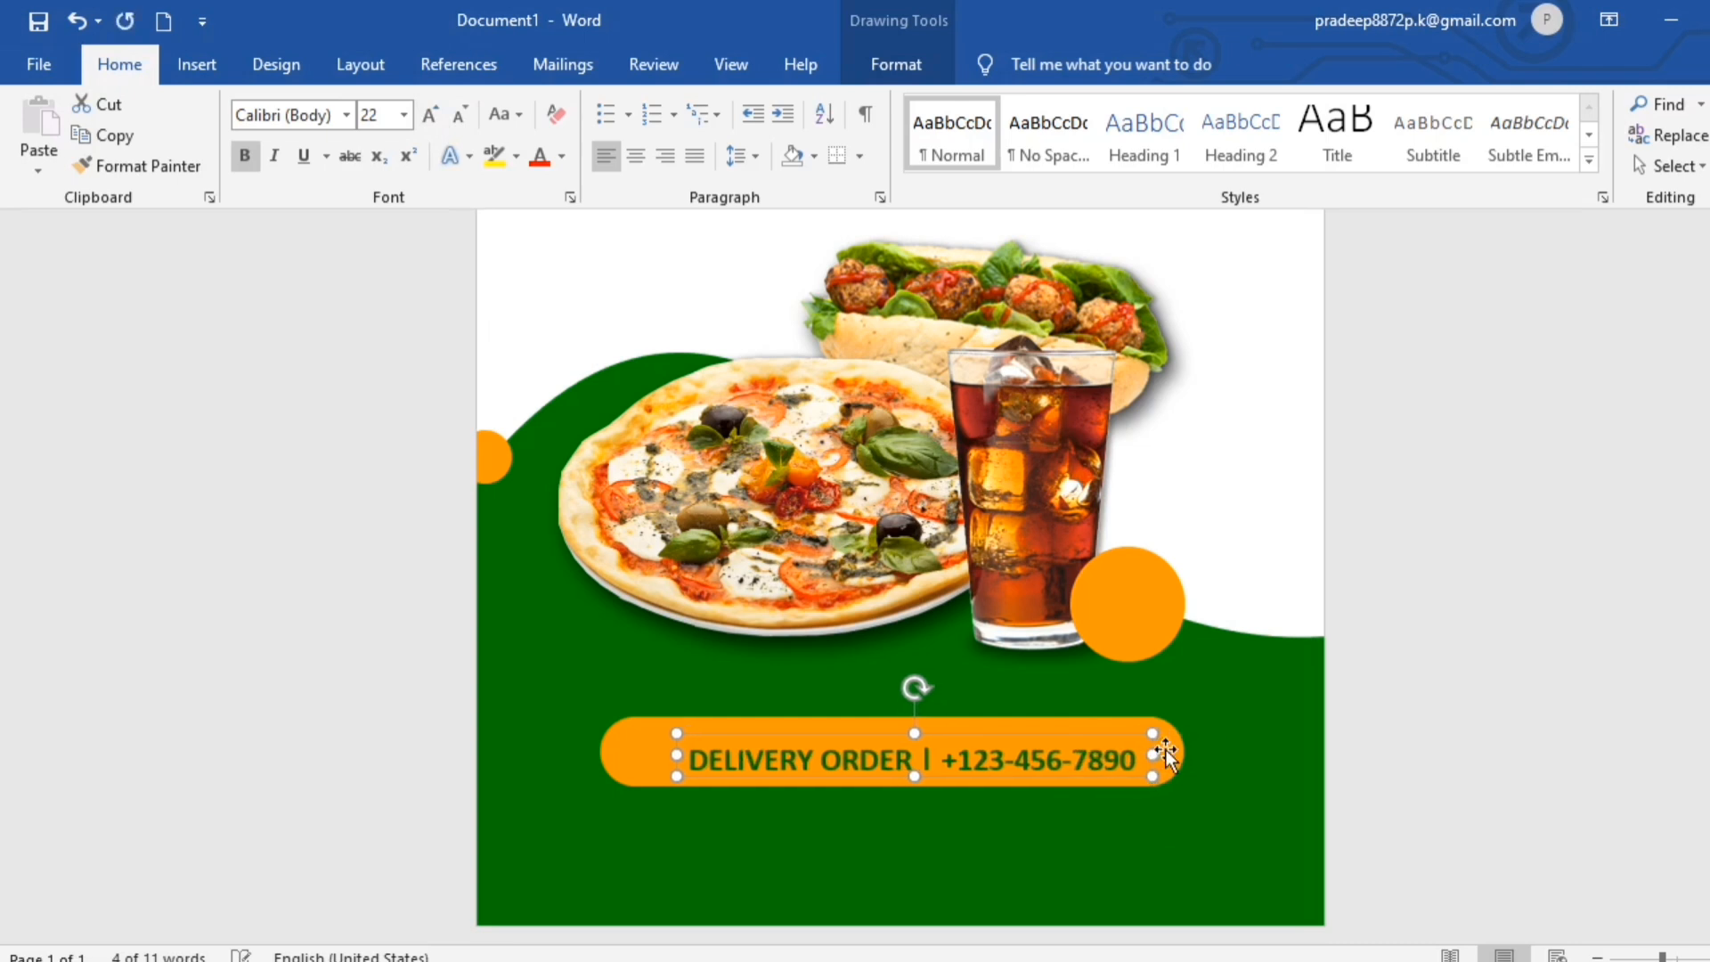
{"action": "left_click", "coordinate": [1555, 750]}
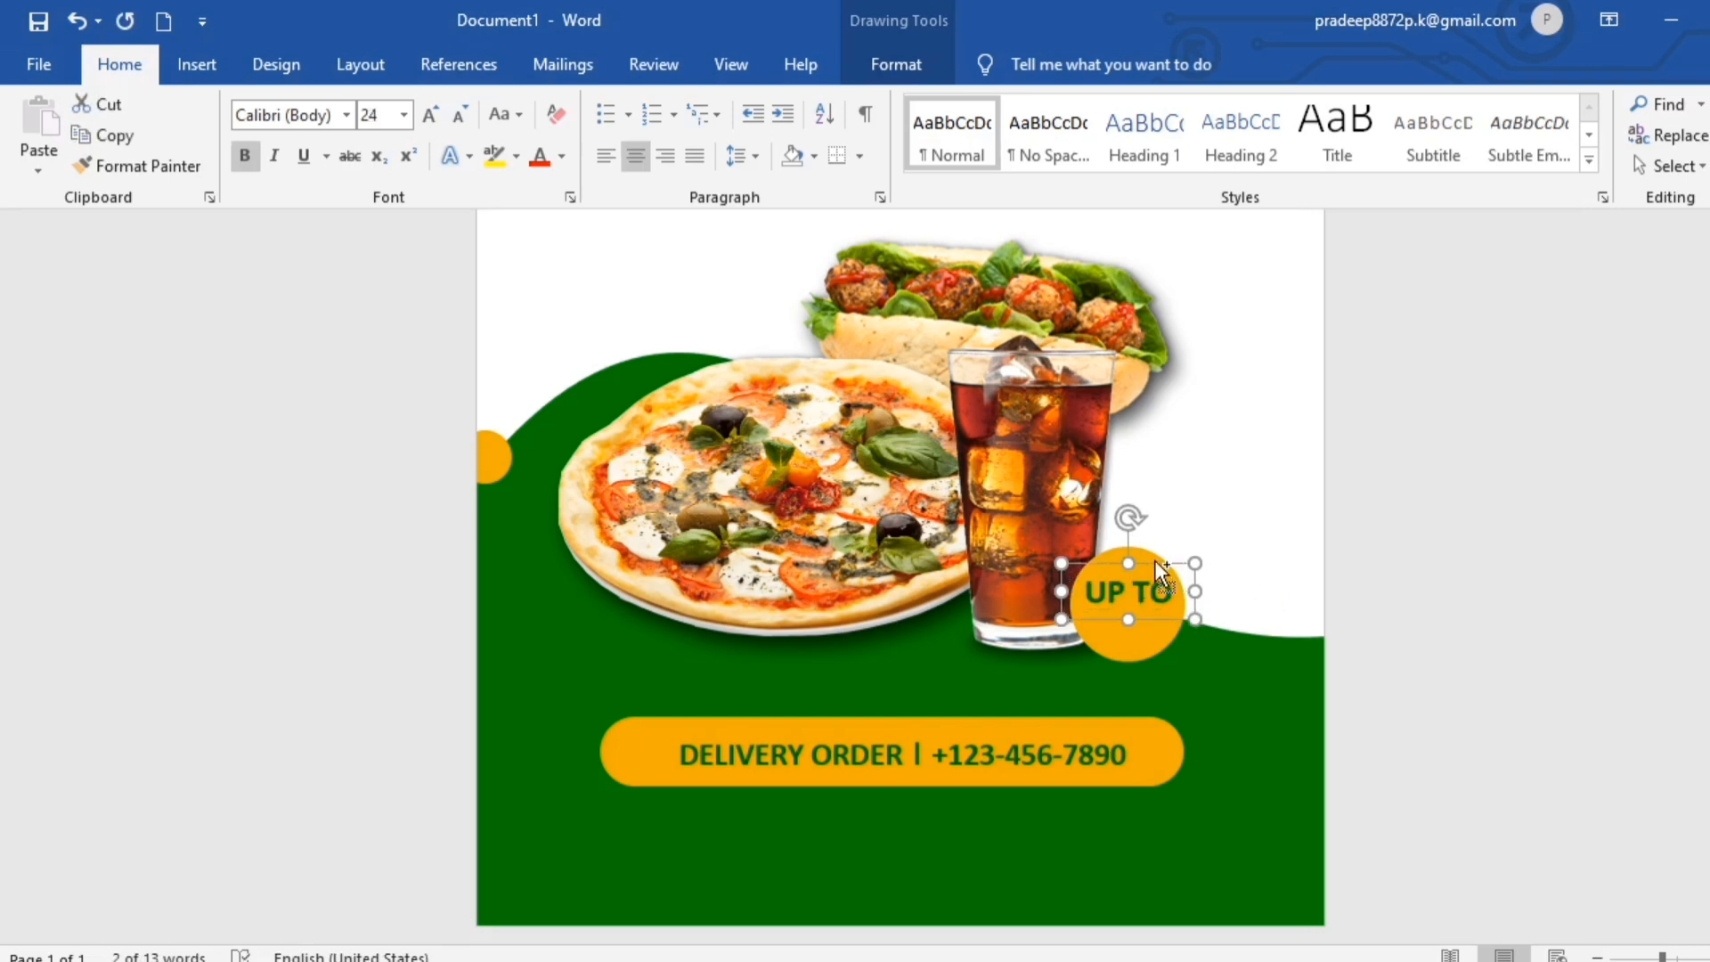
- Put "UP TO" on the orange circle beside the cola glass and change its copy beneath to "30%"
{"action": "left_click_drag", "start_coordinate": [1156, 562], "coordinate": [1198, 655]}
{"action": "left_click", "coordinate": [1177, 637]}
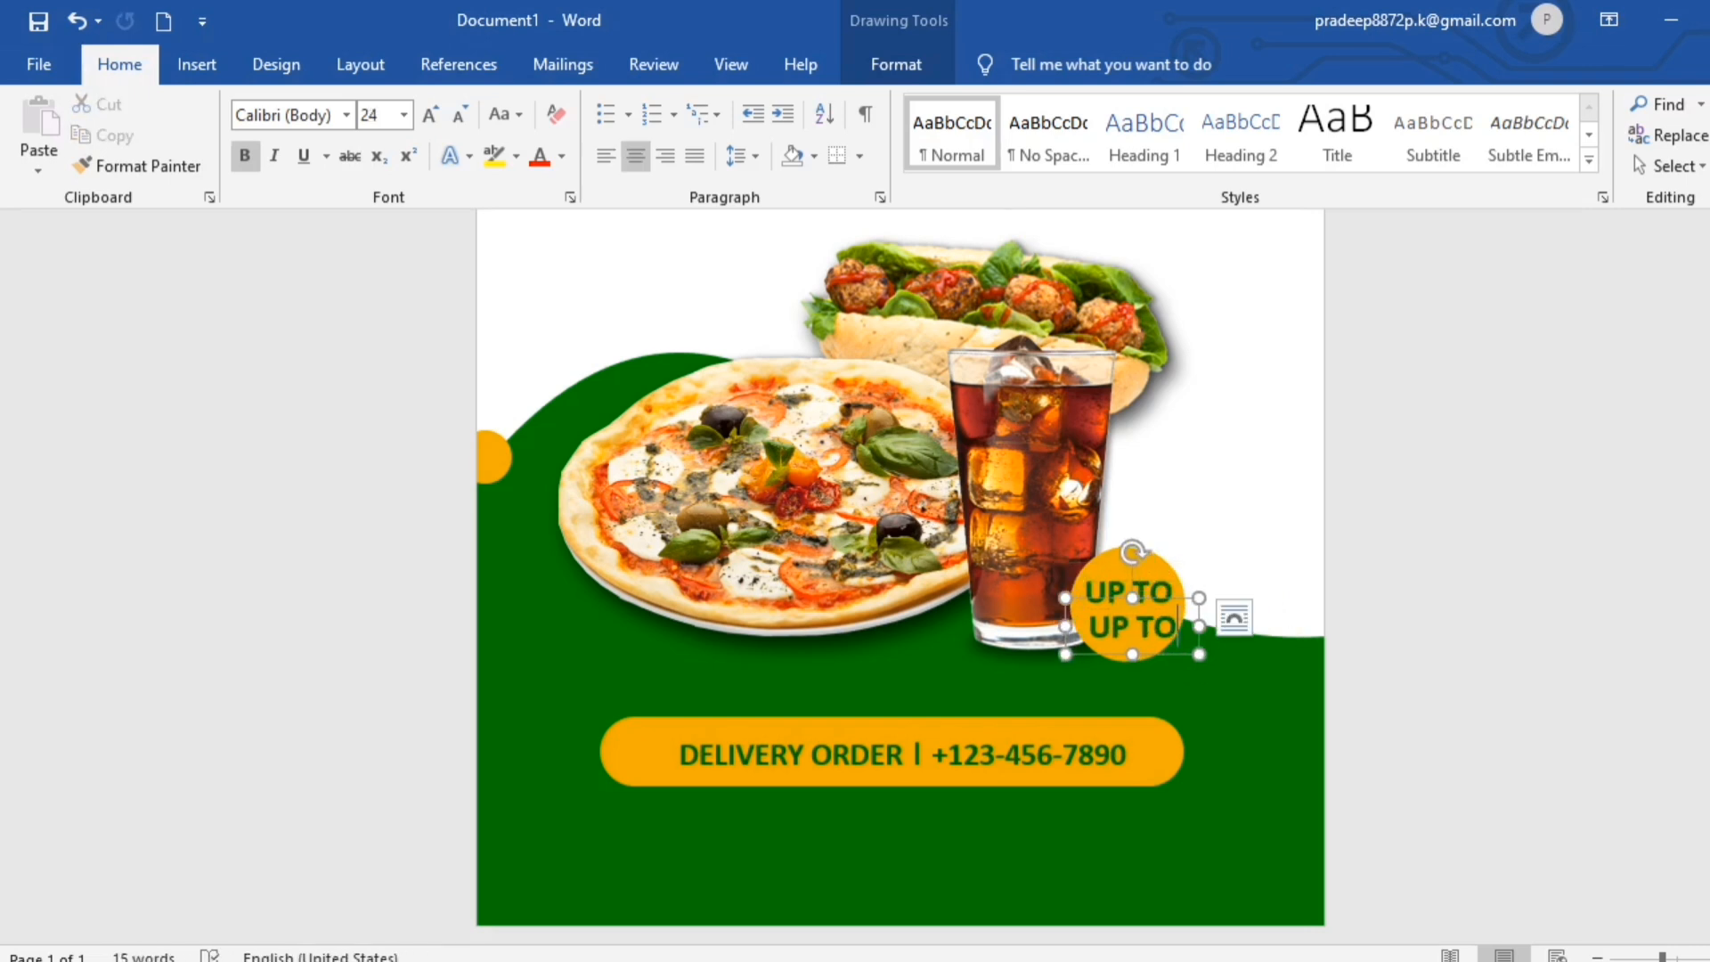
{"action": "key", "text": "ctrl+z"}
{"action": "type", "text": "30"}
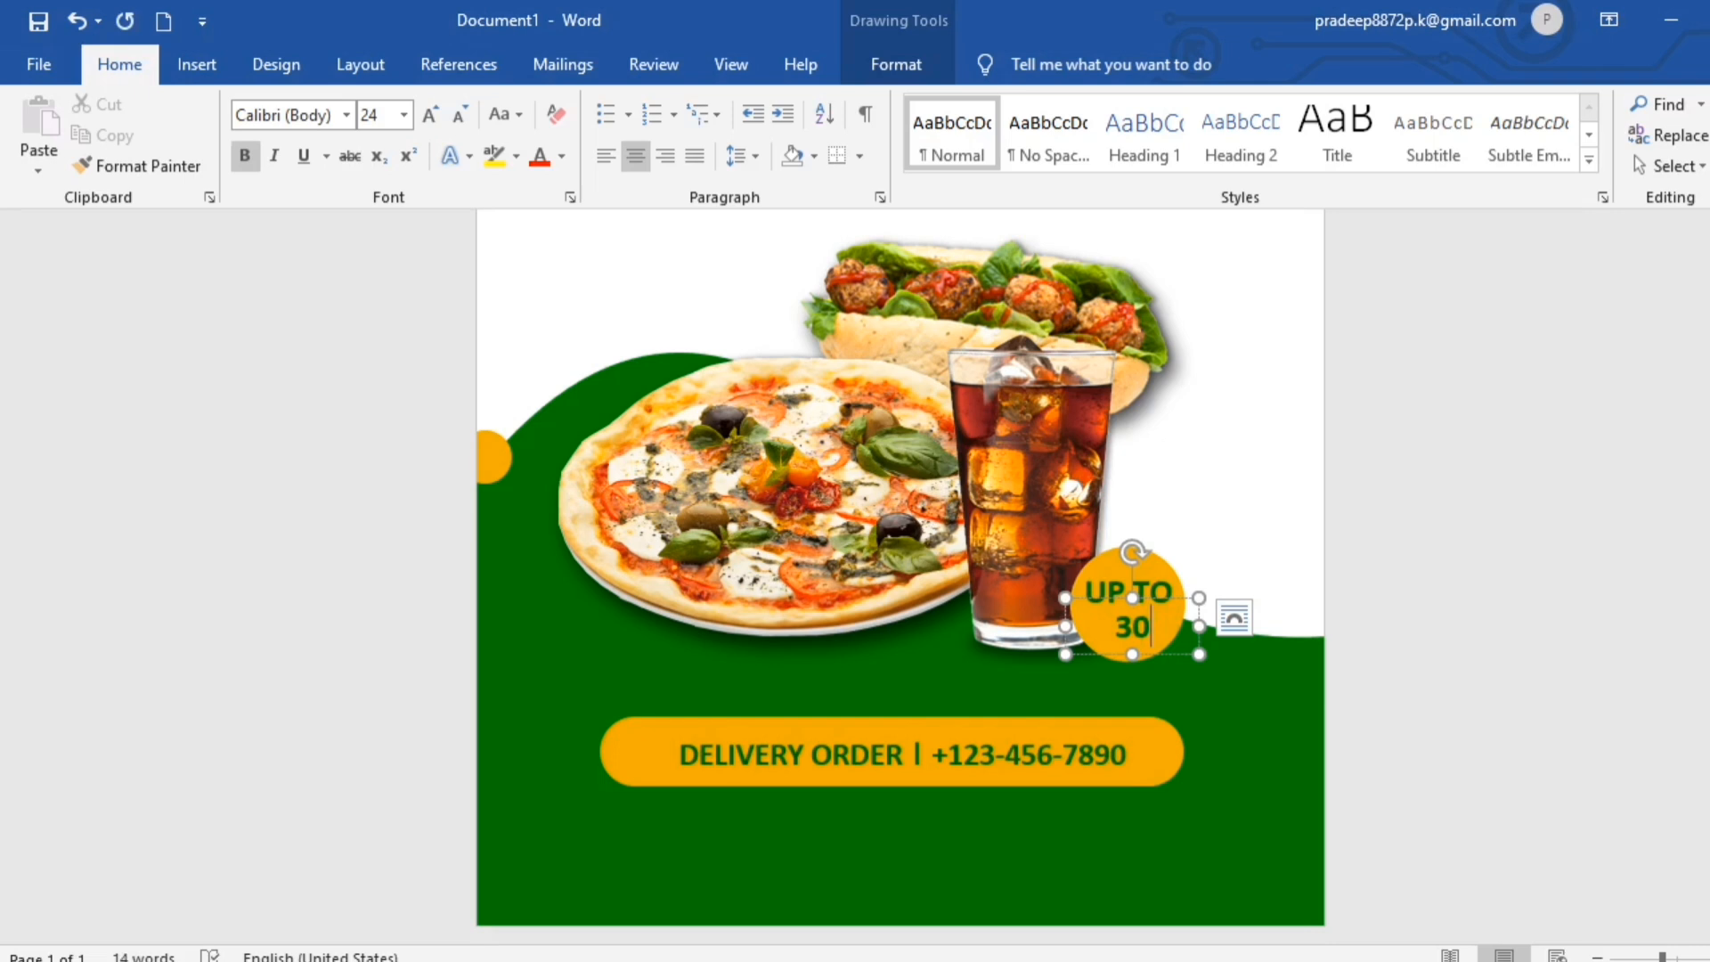
{"action": "type", "text": "%"}
- Nudge the "30%" text box slightly upward, closer to "UP TO" on the orange circle
{"action": "left_click", "coordinate": [1169, 656]}
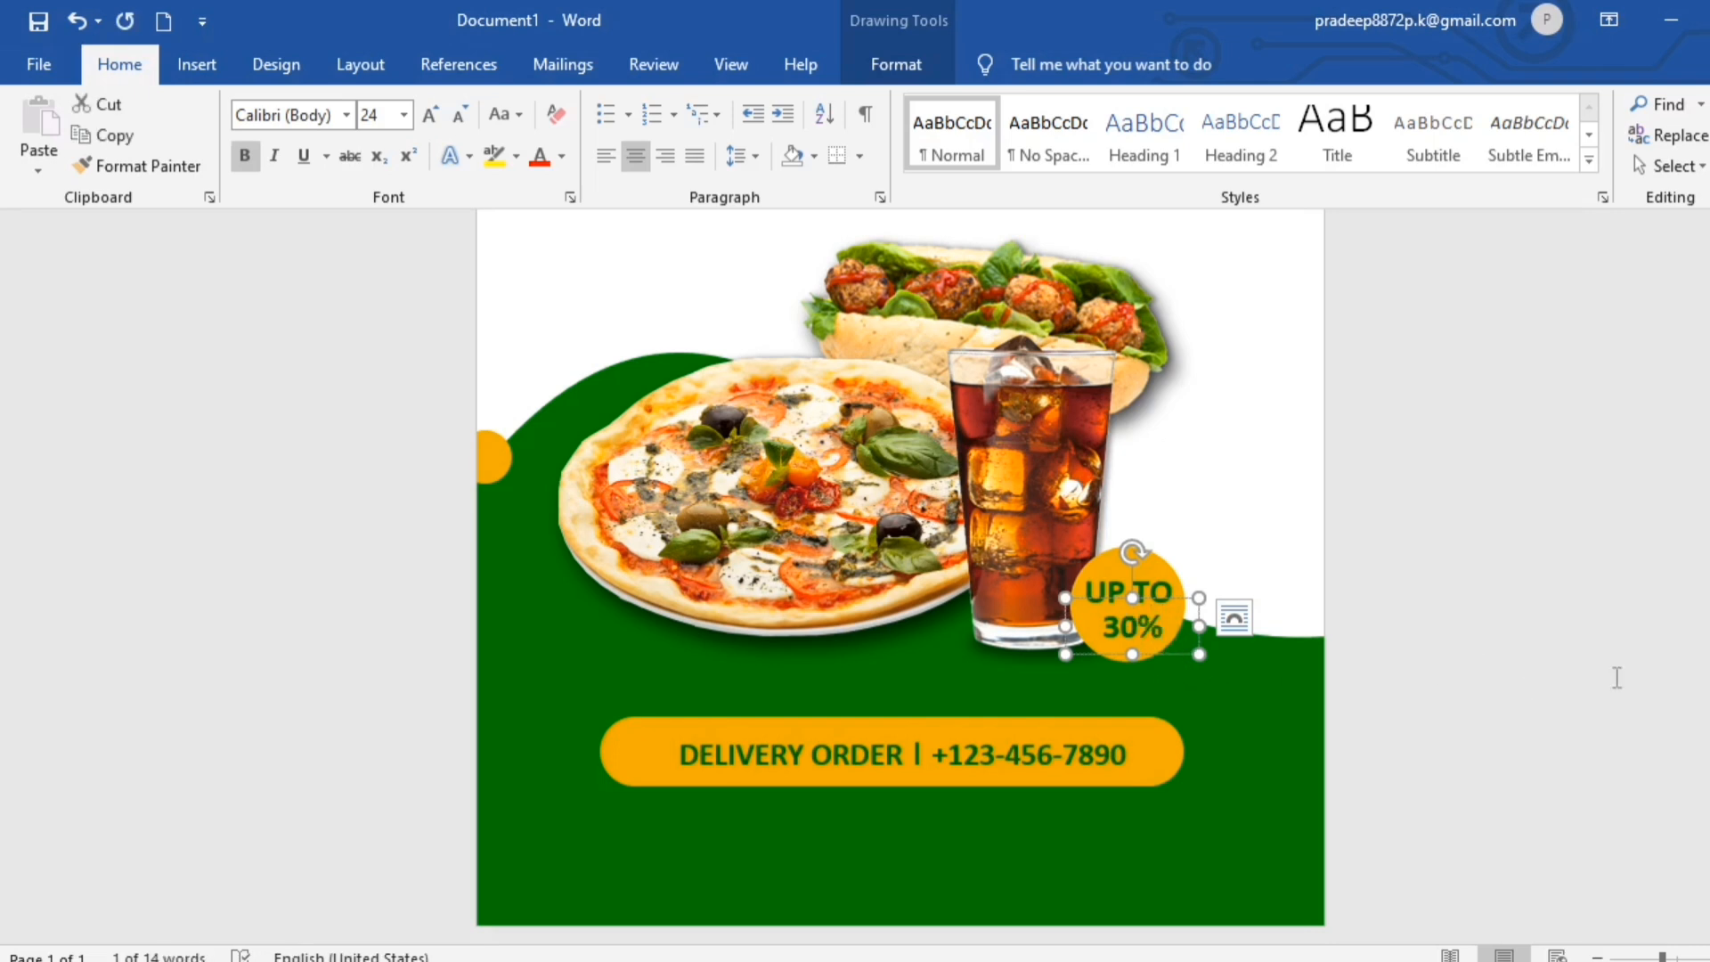
{"action": "key", "text": "Up"}
{"action": "key", "text": "Up"}
{"action": "key", "text": "Up"}
{"action": "key", "text": "Up"}
{"action": "key", "text": "Up"}
{"action": "key", "text": "Up"}
{"action": "key", "text": "Up"}
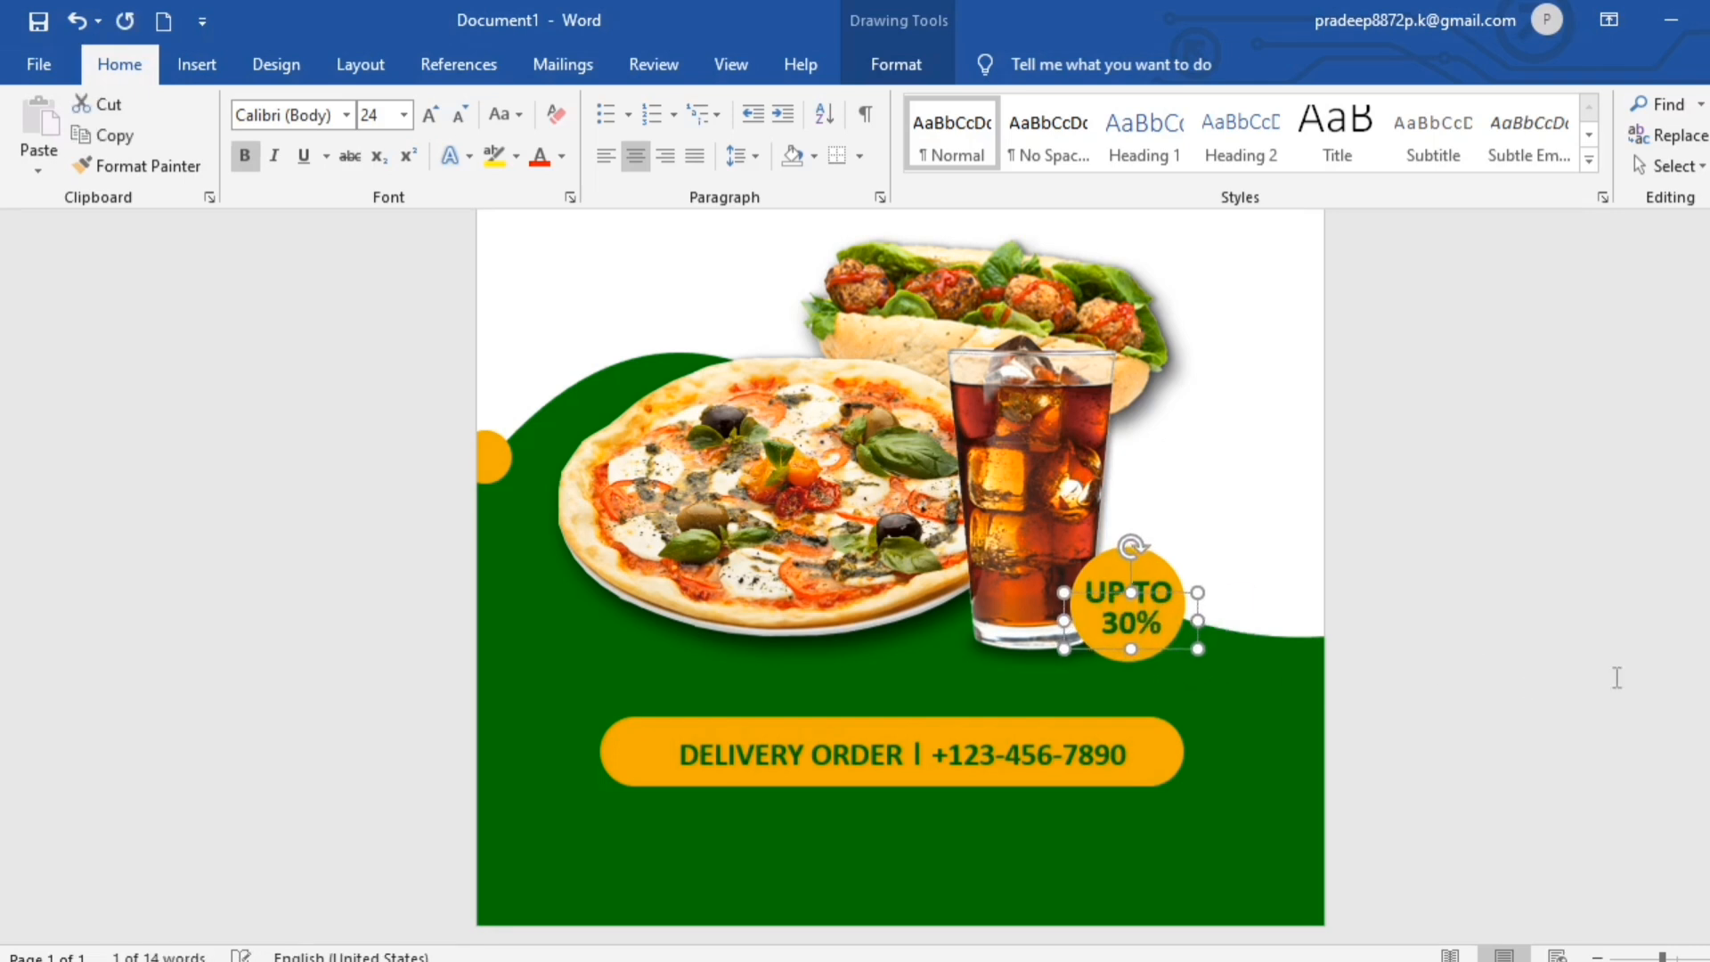
- Insert a globe icon and set its text wrapping to In Front of Text
{"action": "key", "text": "ctrl+Home"}
{"action": "scroll", "coordinate": [1617, 677], "scroll_direction": "down", "scroll_amount": 5}
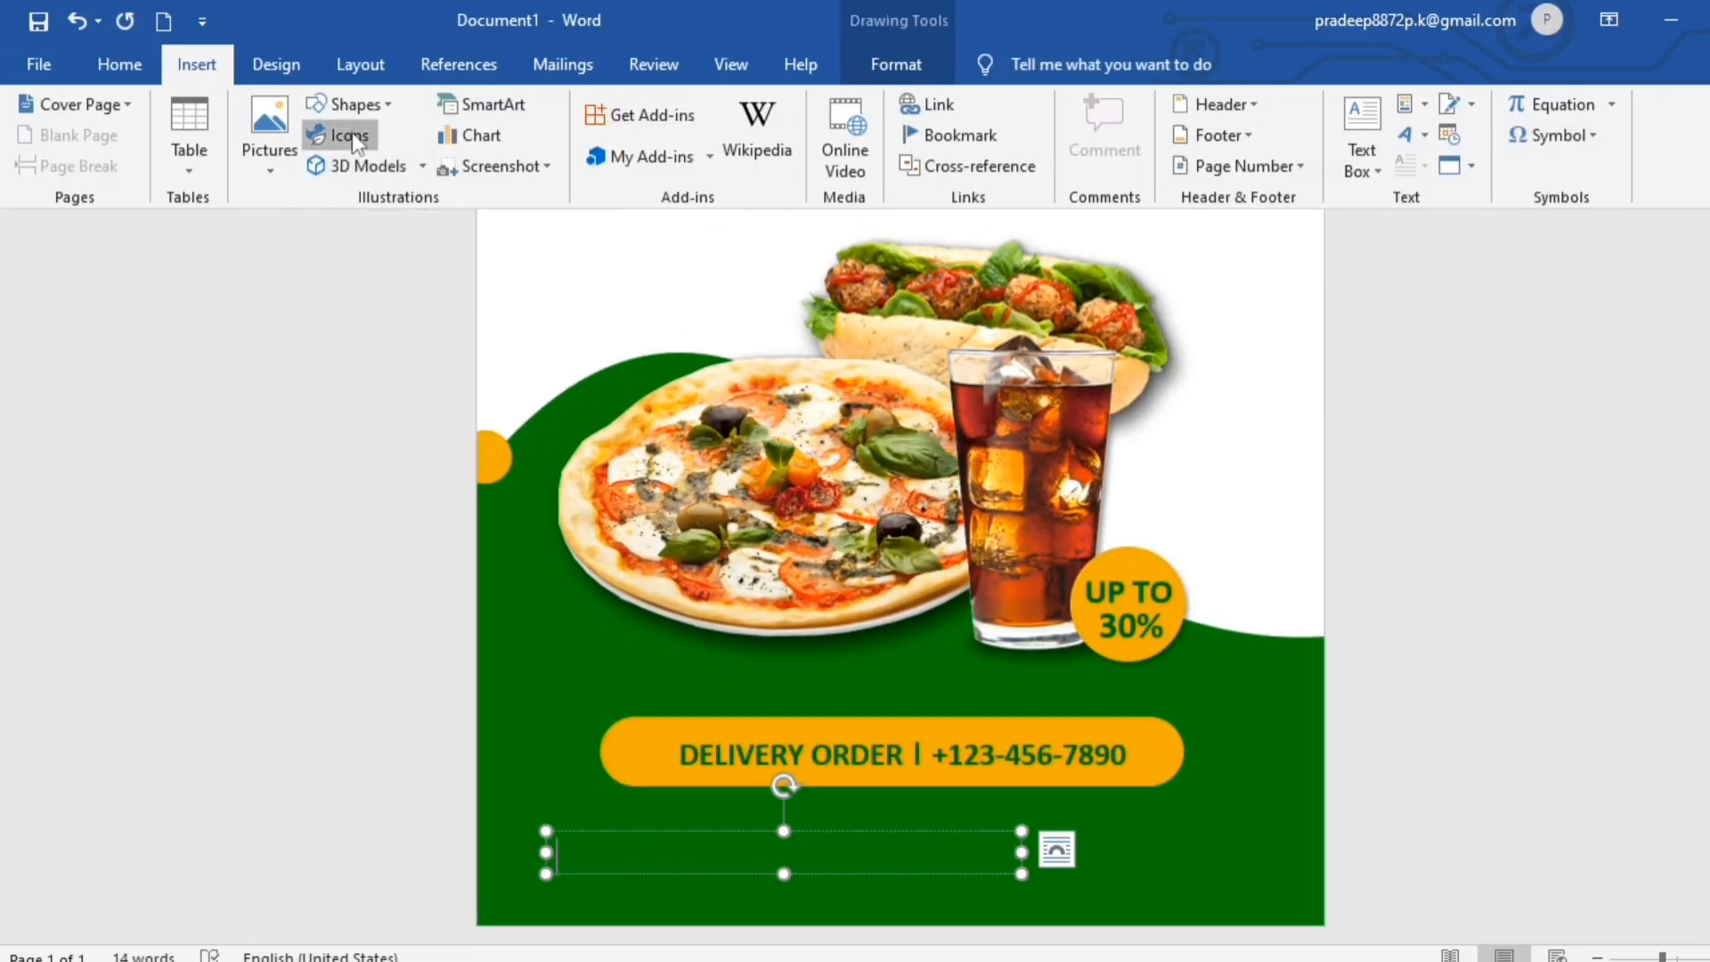
{"action": "left_click", "coordinate": [343, 135]}
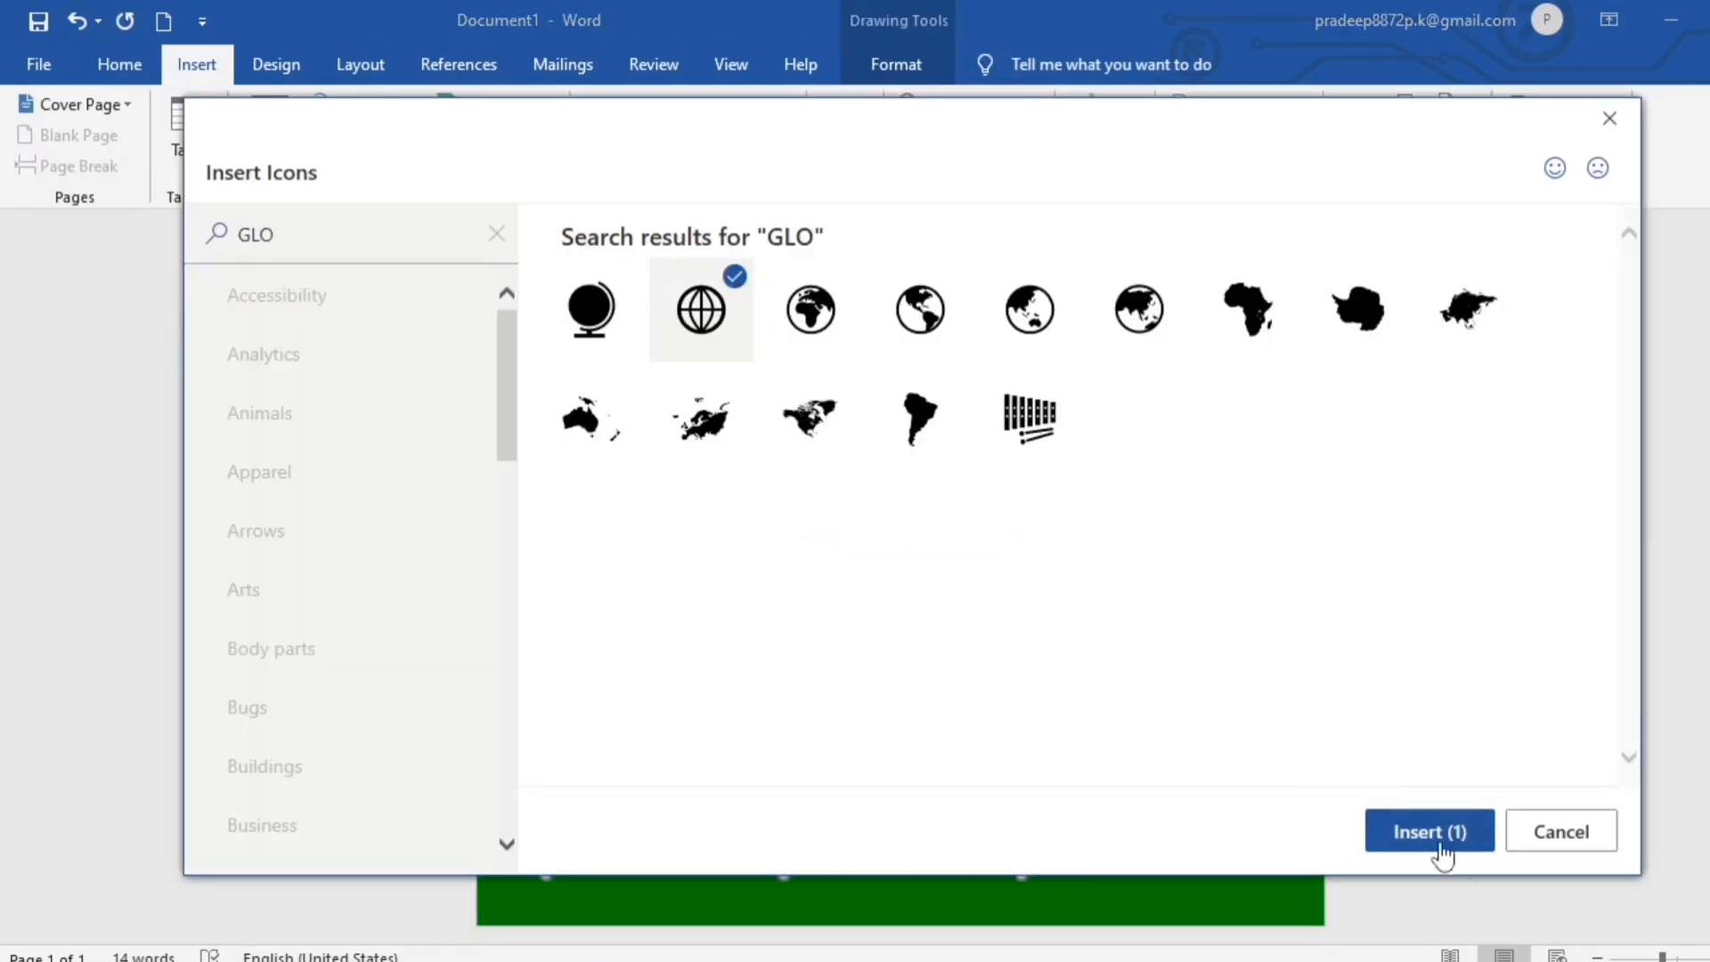
{"action": "left_click", "coordinate": [1429, 832]}
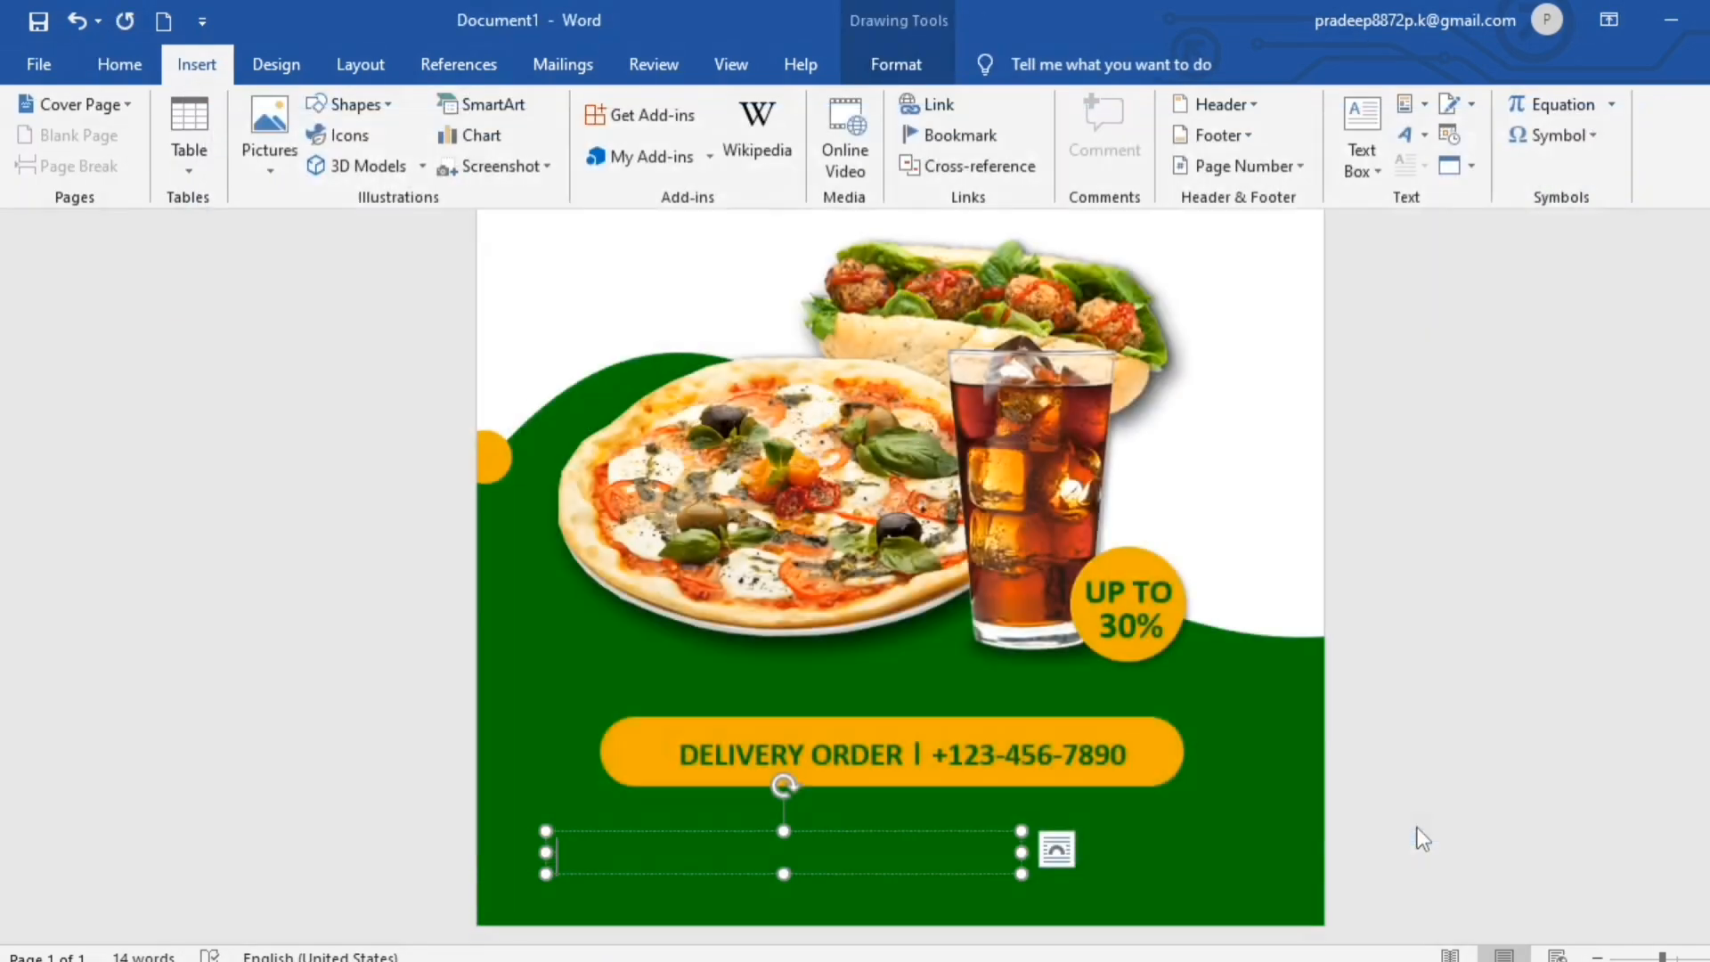
{"action": "left_click", "coordinate": [1091, 156]}
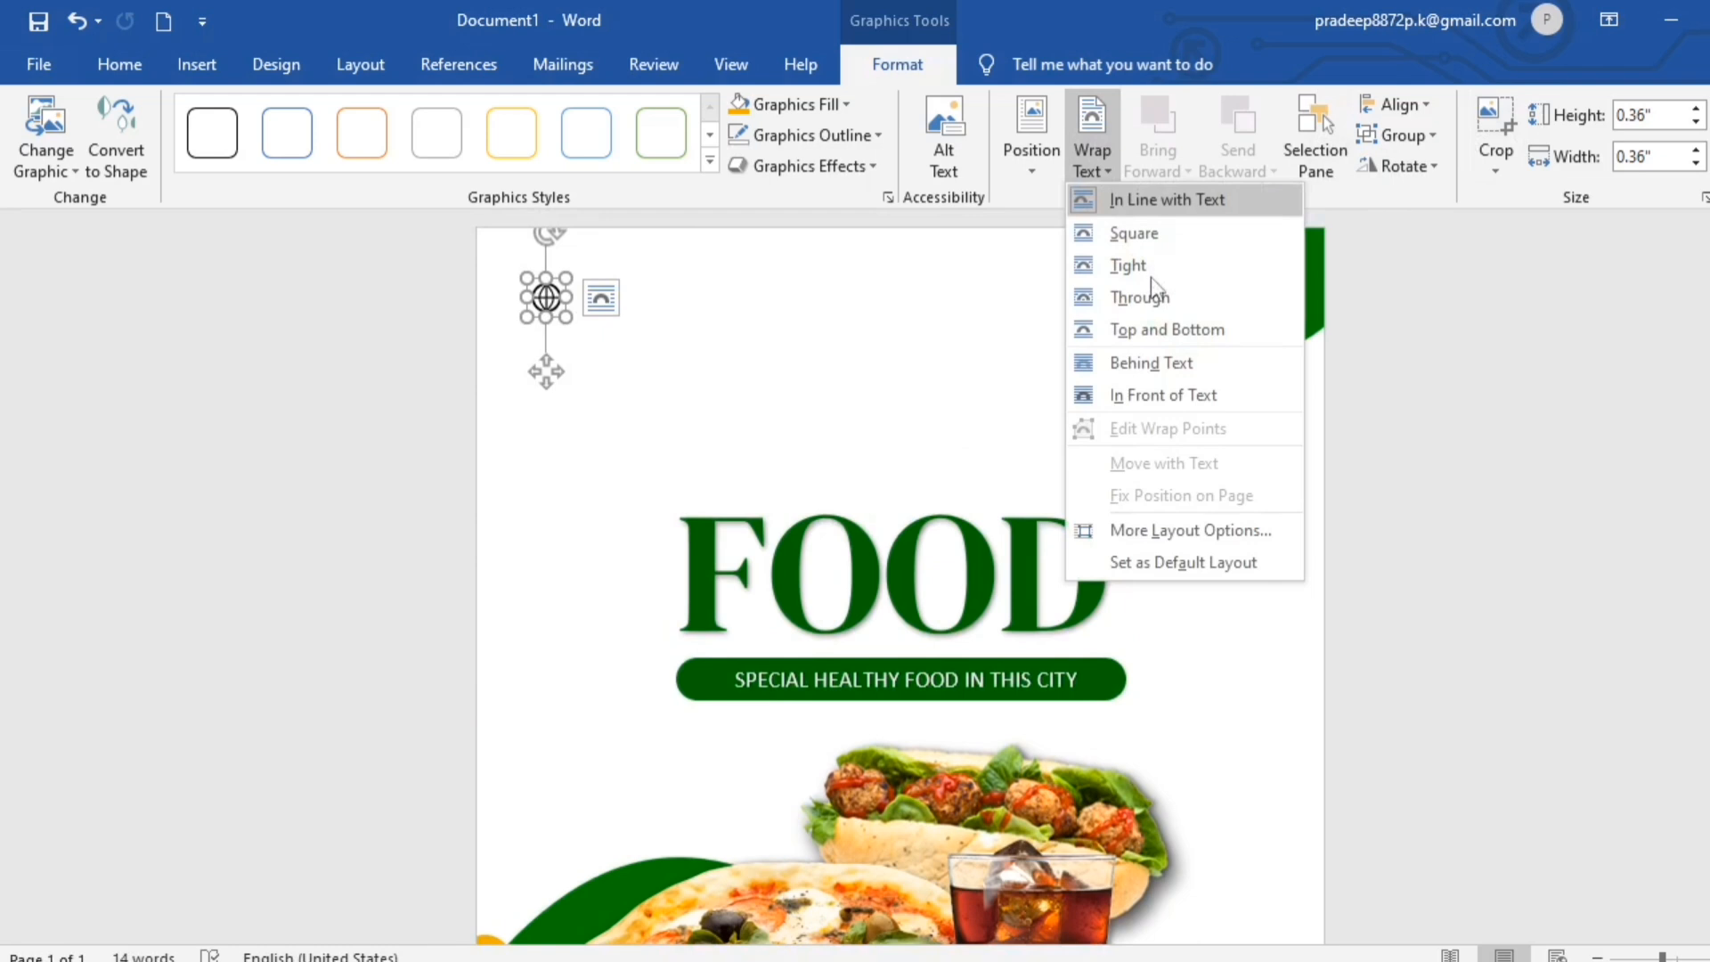
{"action": "left_click", "coordinate": [1163, 394]}
- Move the globe icon down the page onto the green area, just beneath the start of the orange delivery bar
{"action": "left_click_drag", "start_coordinate": [550, 326], "coordinate": [588, 951]}
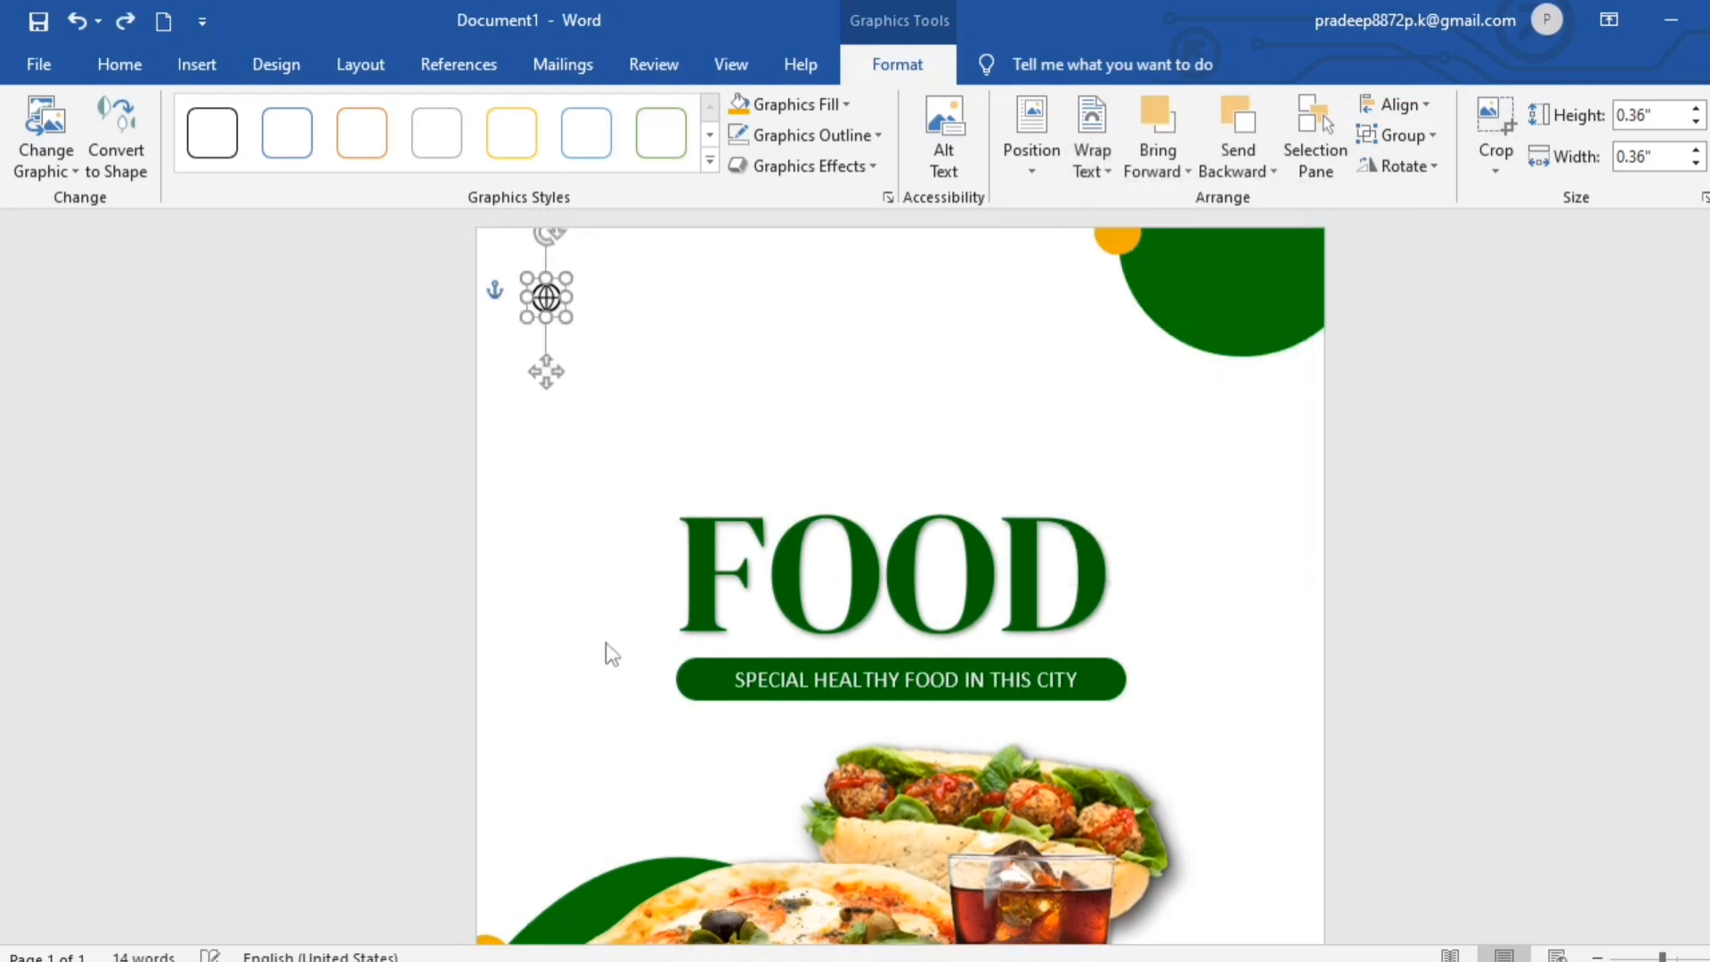
{"action": "left_click_drag", "start_coordinate": [550, 304], "coordinate": [588, 761]}
{"action": "scroll", "coordinate": [589, 706], "scroll_direction": "down", "scroll_amount": 3}
{"action": "scroll", "coordinate": [589, 705], "scroll_direction": "down", "scroll_amount": 2}
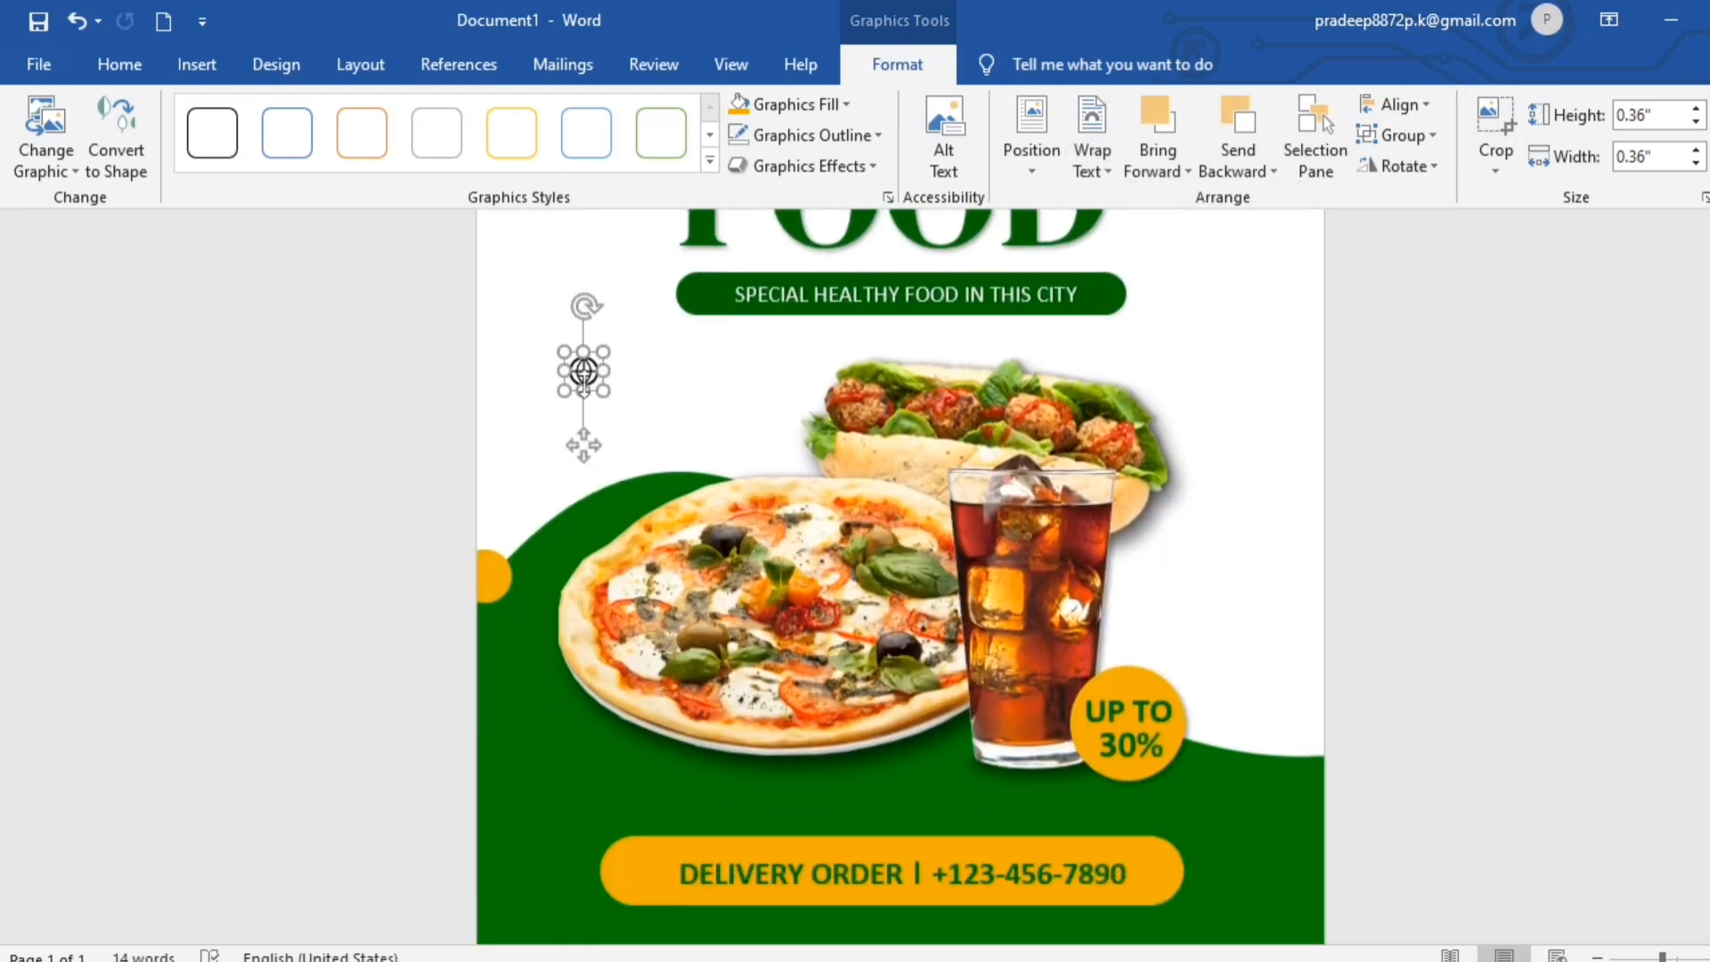
{"action": "left_click_drag", "start_coordinate": [584, 373], "coordinate": [607, 883]}
{"action": "scroll", "coordinate": [650, 702], "scroll_direction": "down", "scroll_amount": 3}
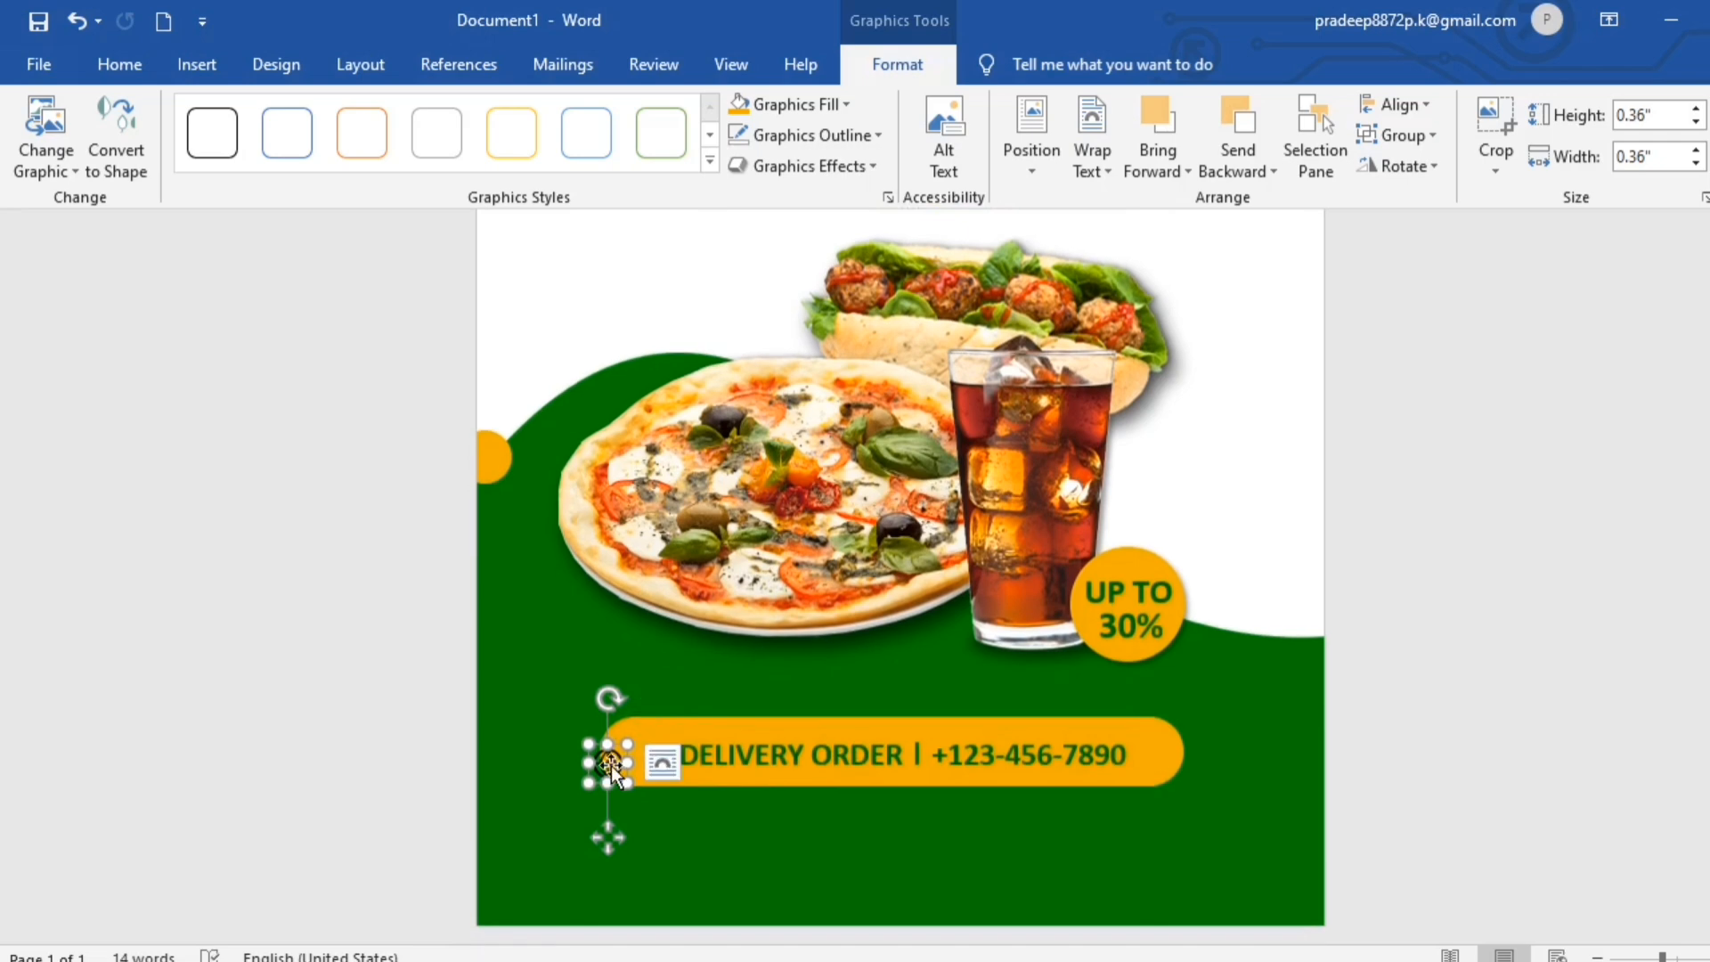
{"action": "left_click_drag", "start_coordinate": [611, 766], "coordinate": [599, 881]}
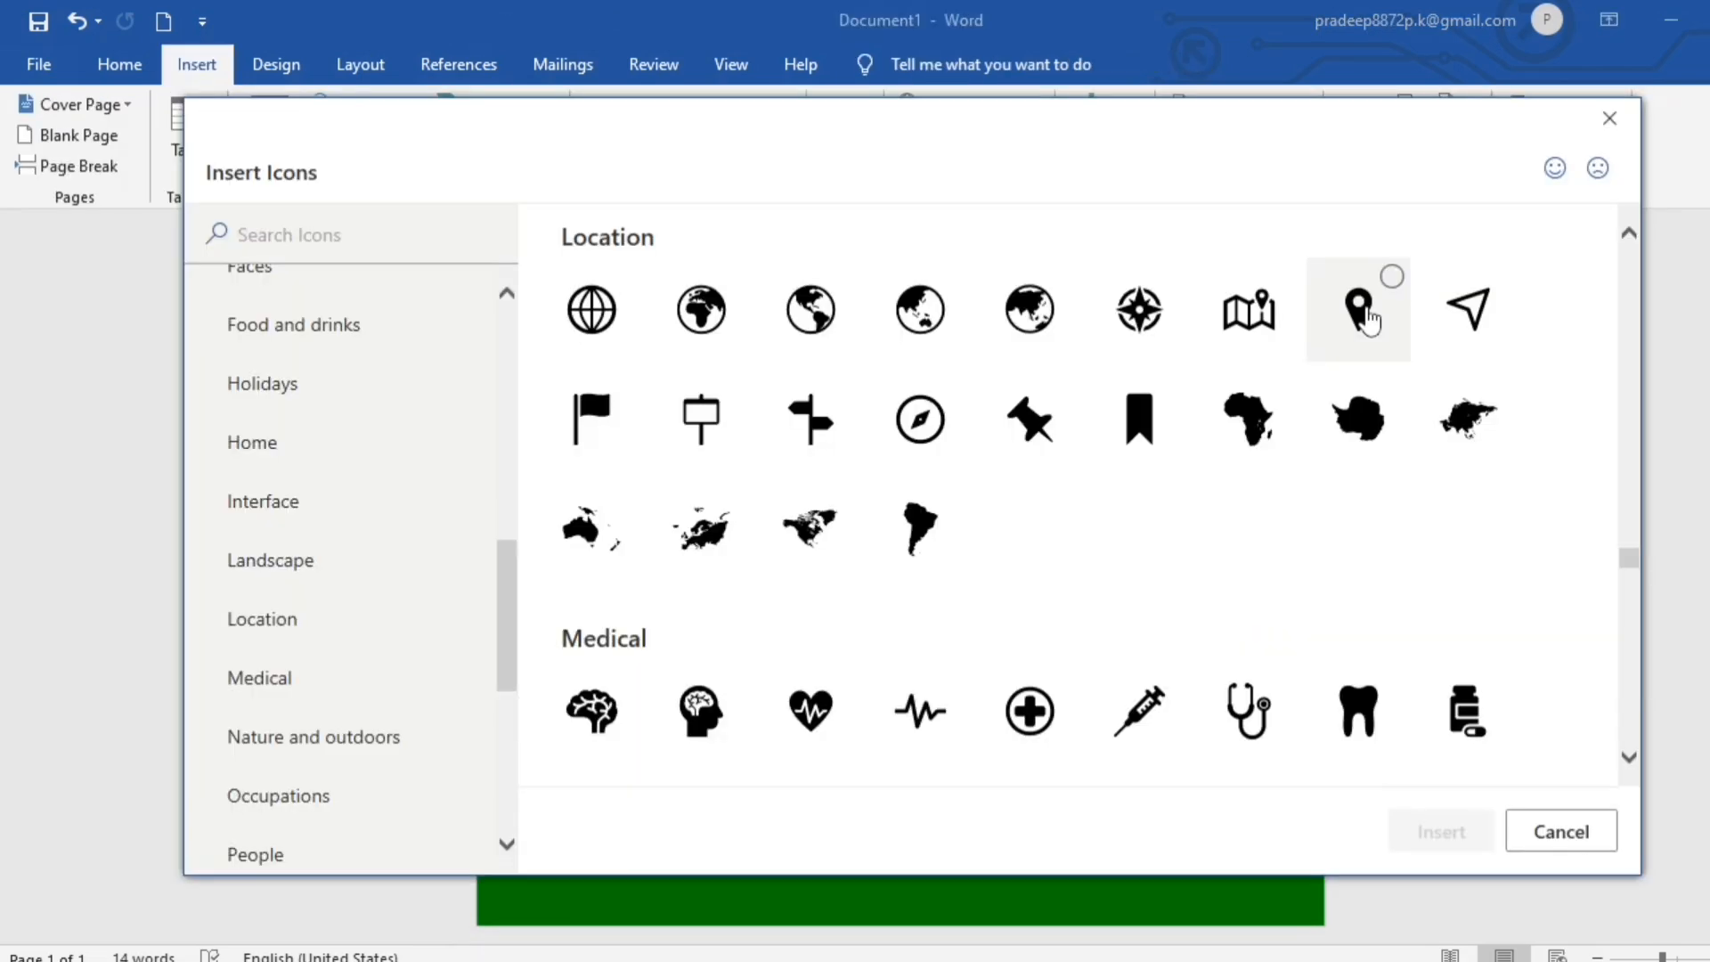
- Add a location pin icon about 0.45" in size beneath the orange bar, and fill both the pin and the globe orange
{"action": "left_click", "coordinate": [1367, 307]}
{"action": "left_click", "coordinate": [1408, 830]}
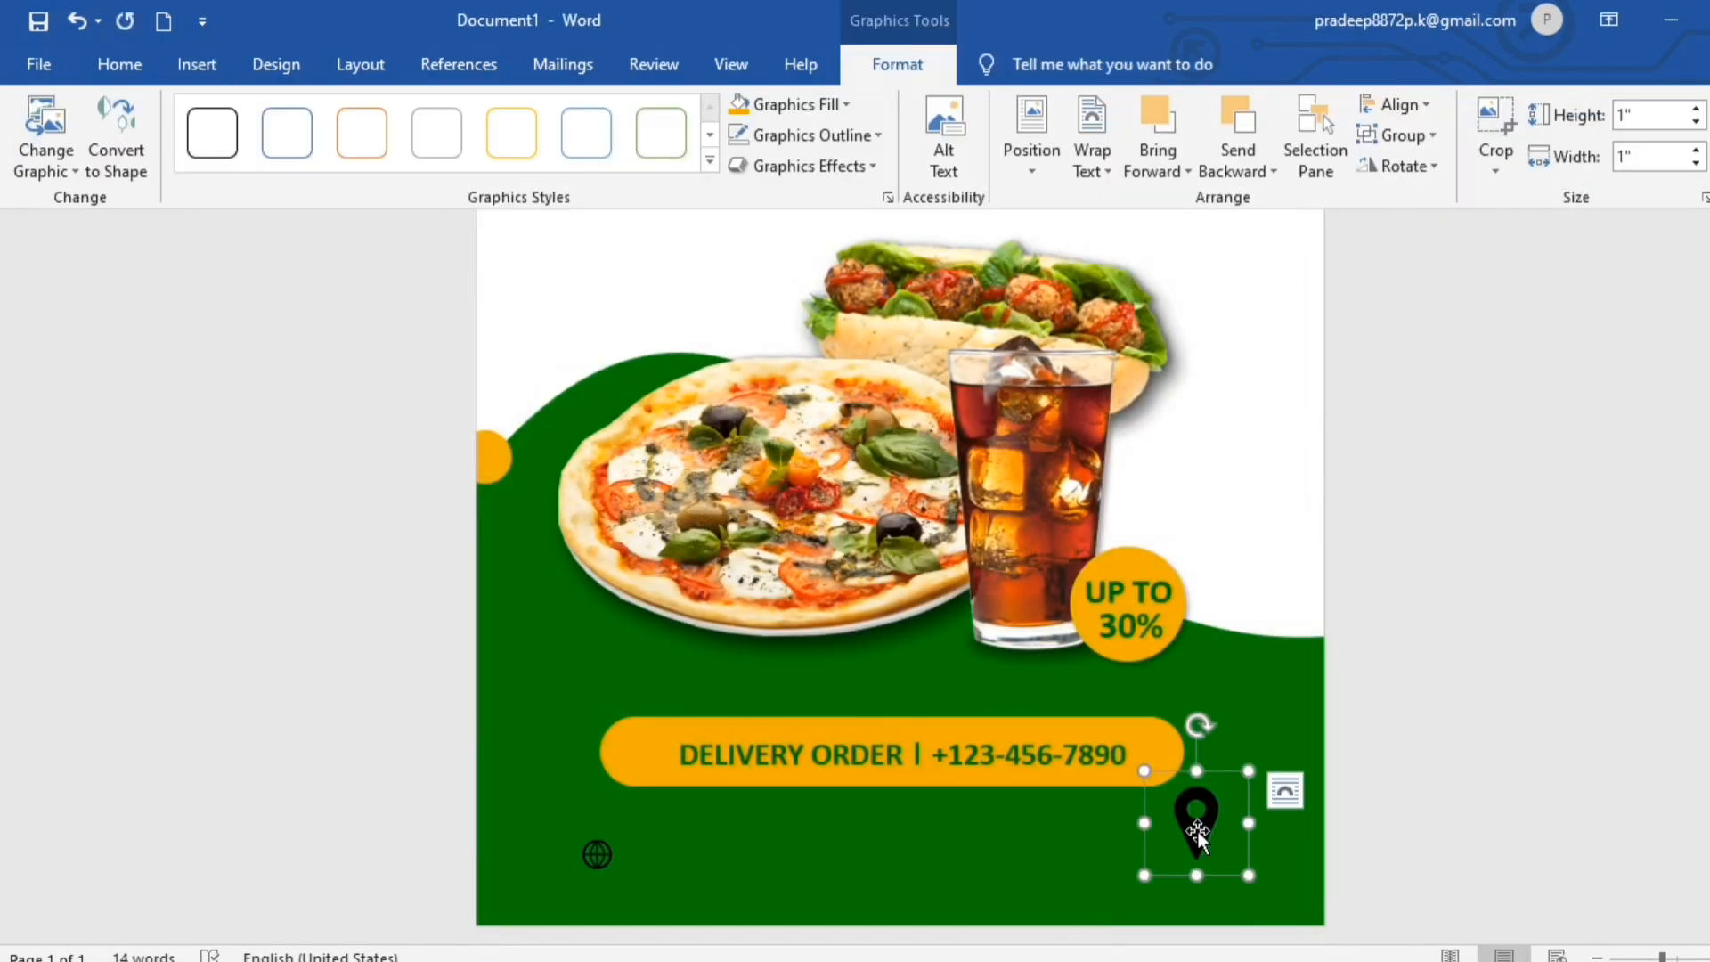
{"action": "left_click_drag", "start_coordinate": [1249, 875], "coordinate": [988, 854]}
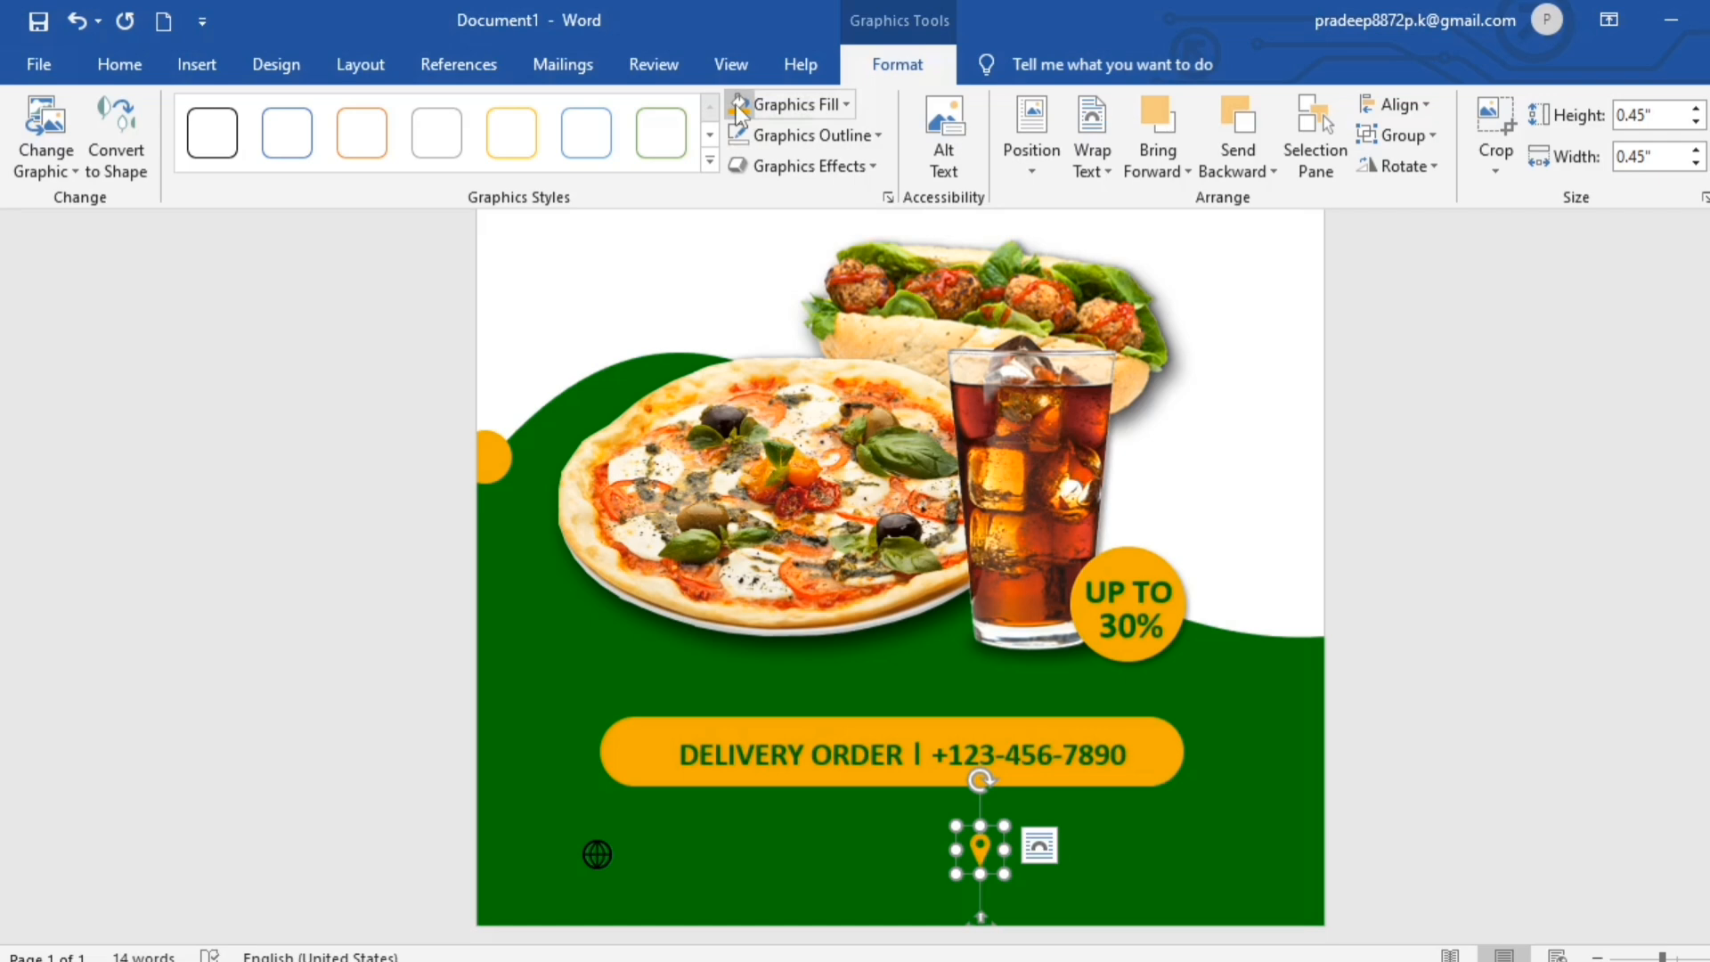
{"action": "left_click", "coordinate": [595, 861]}
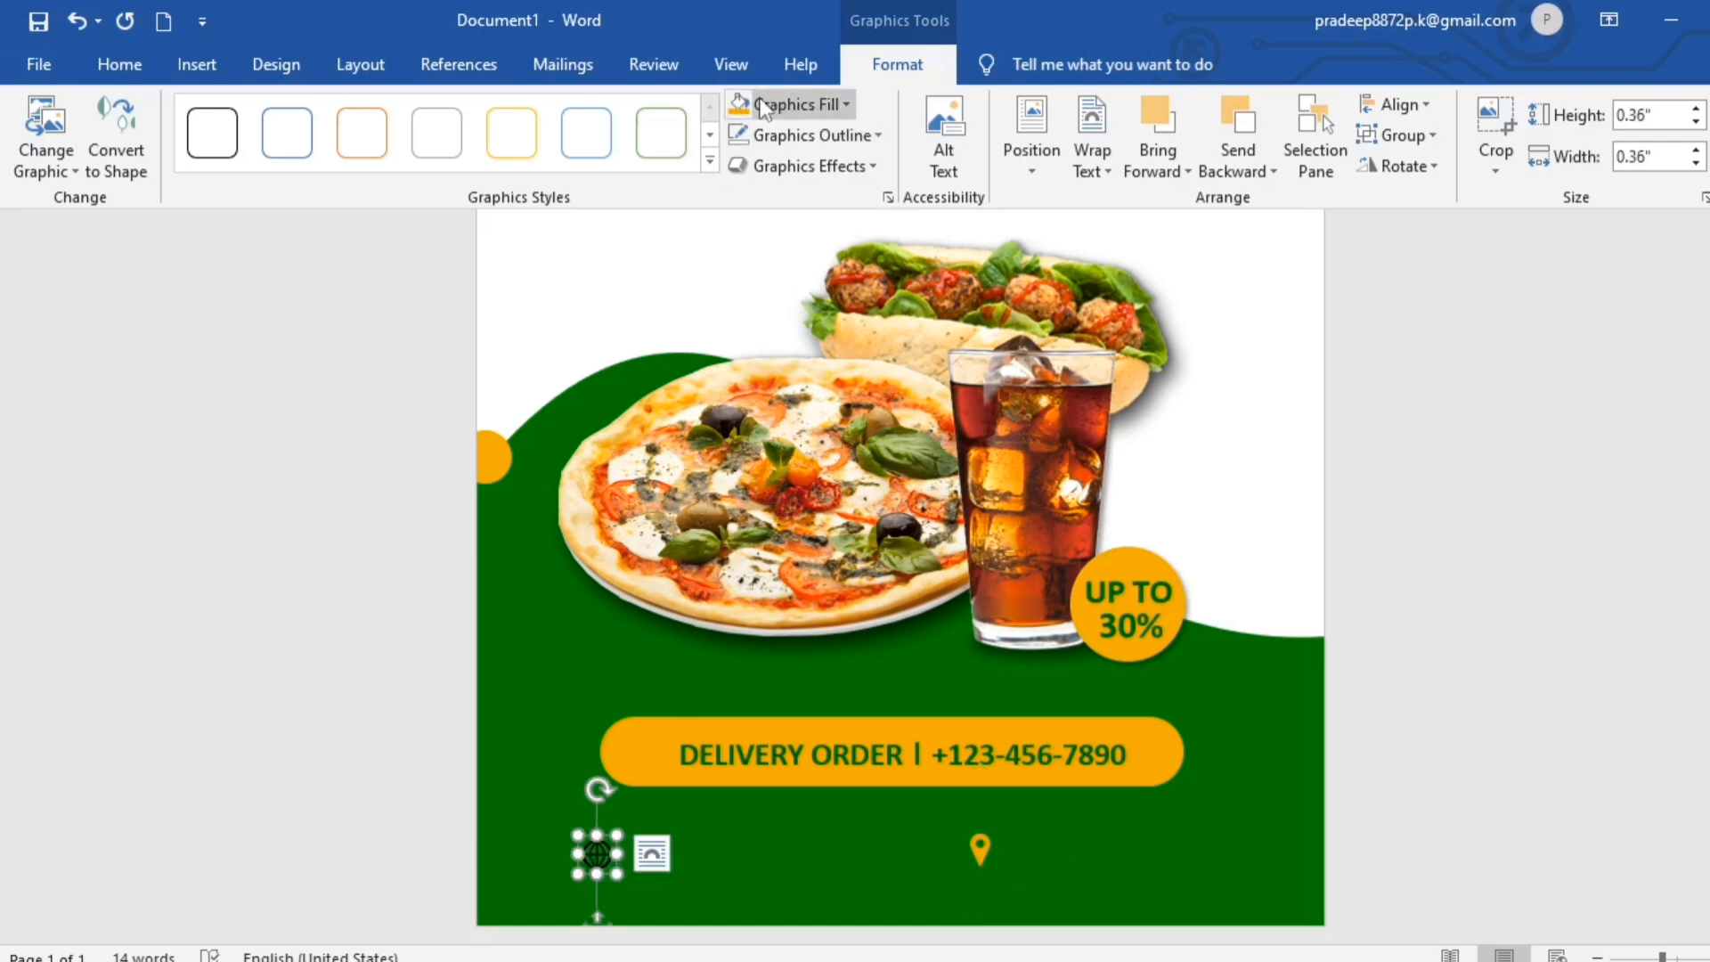
{"action": "left_click", "coordinate": [1538, 763]}
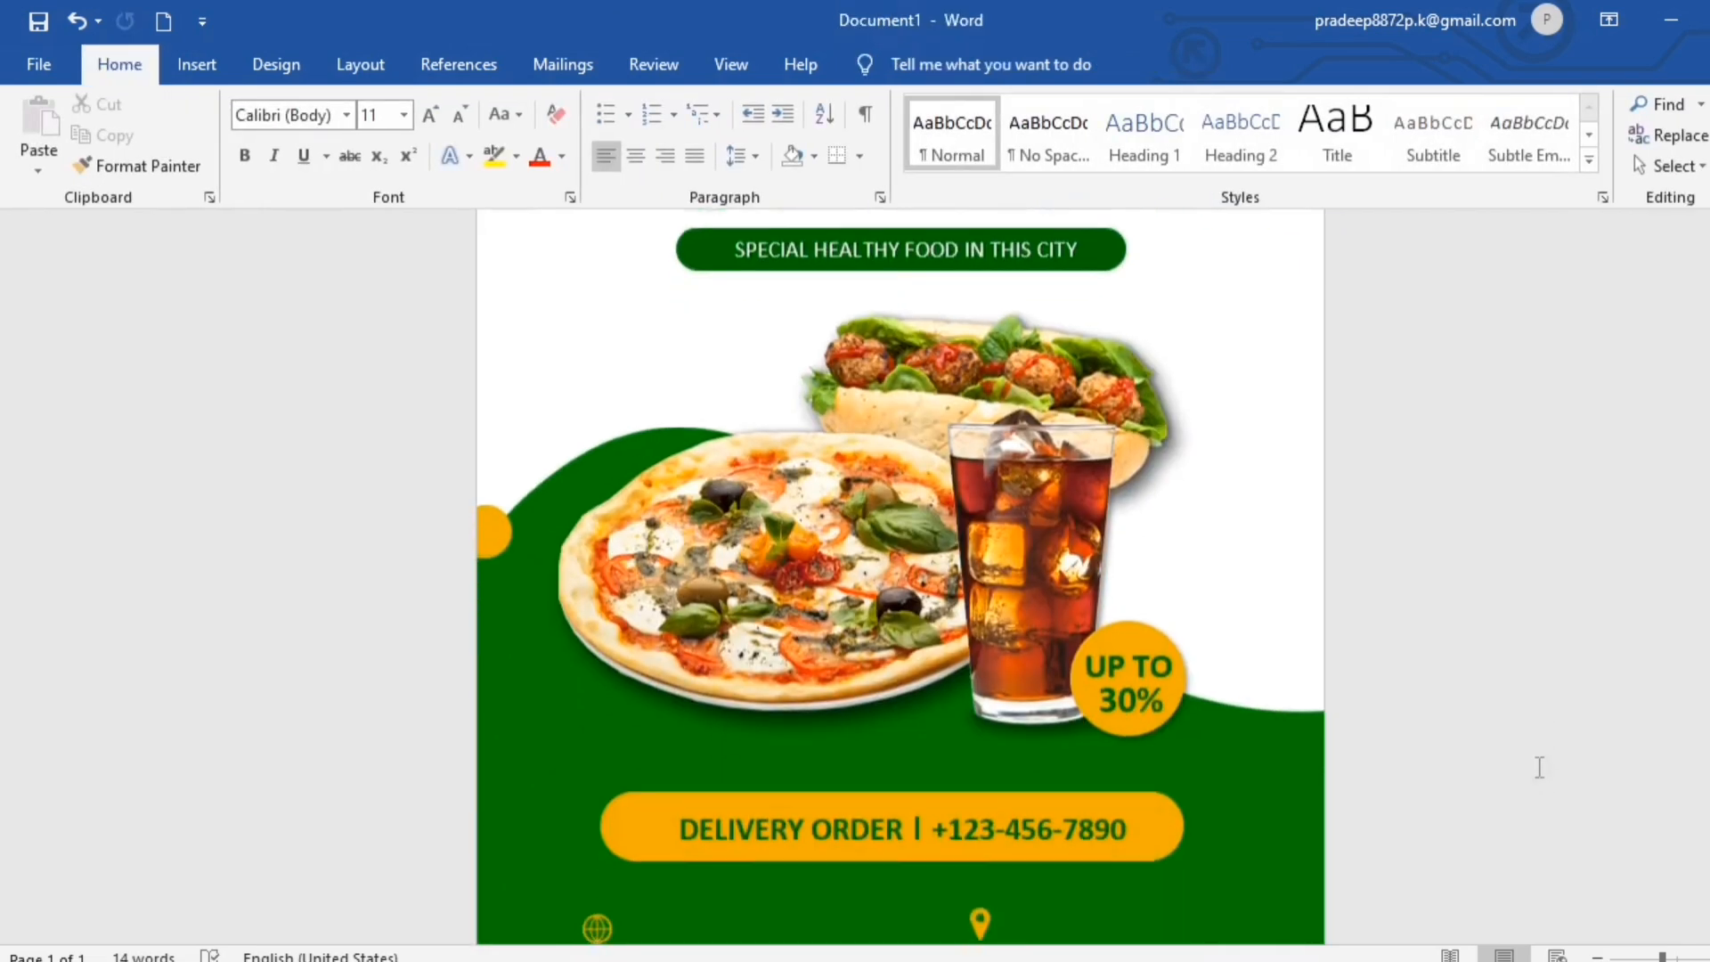
{"action": "left_click", "coordinate": [1056, 724]}
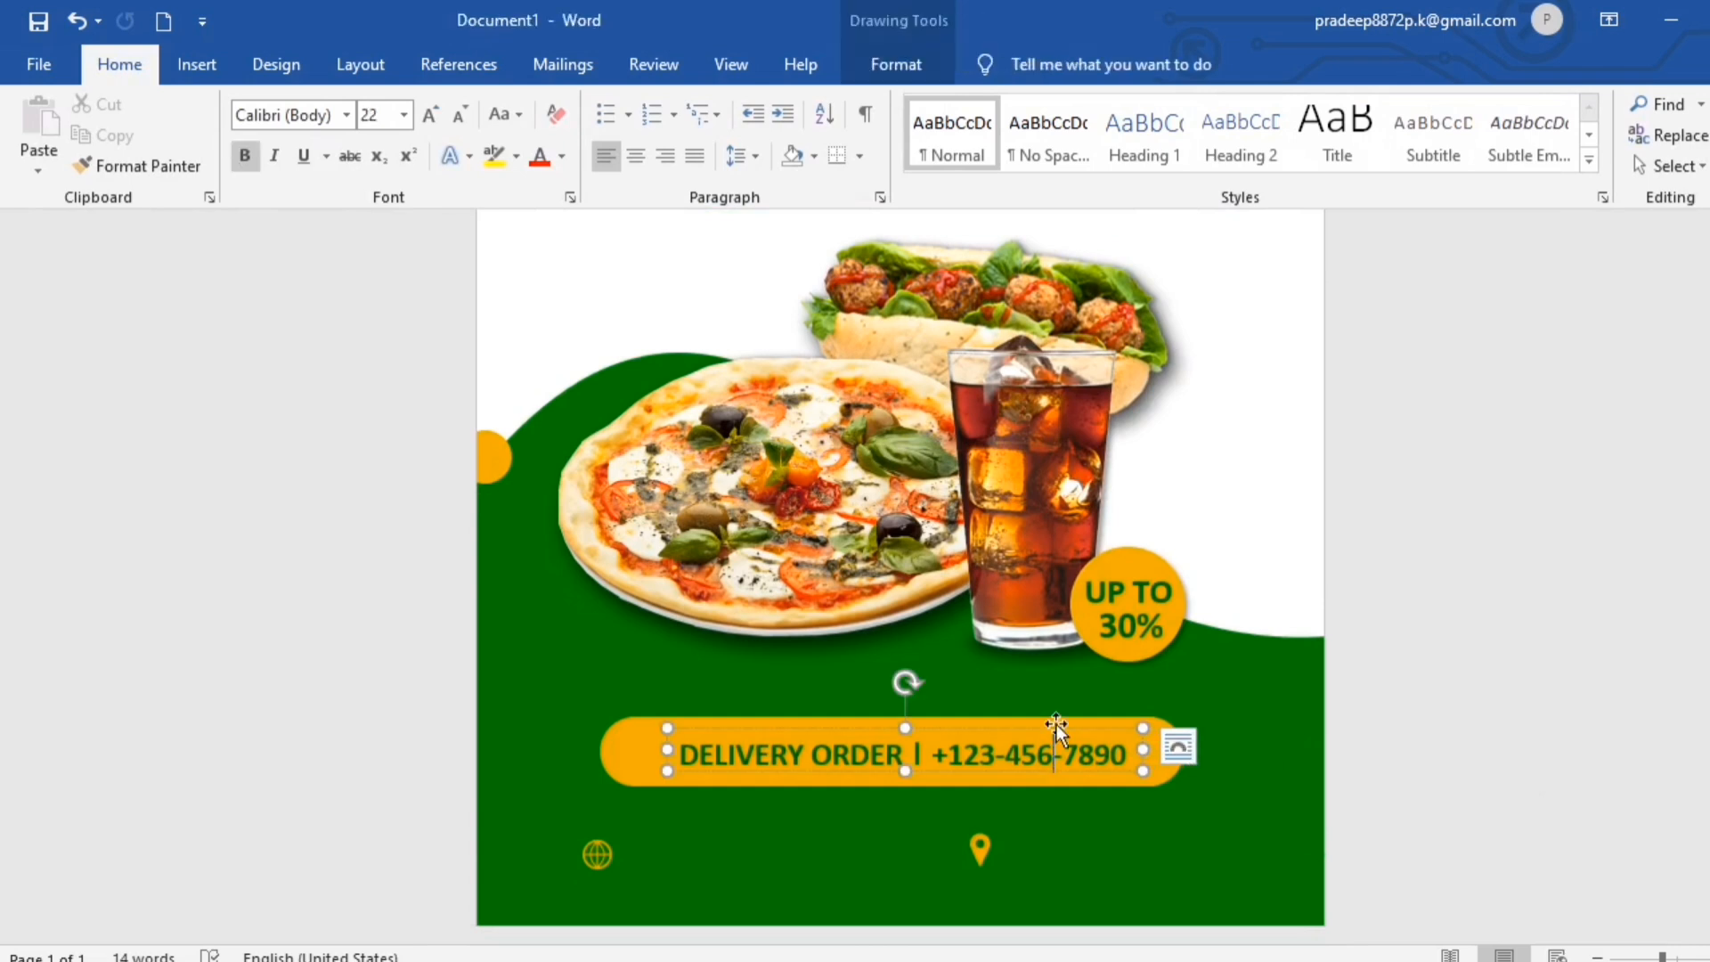
{"action": "key", "text": "ctrl+c"}
{"action": "key", "text": "ctrl+v"}
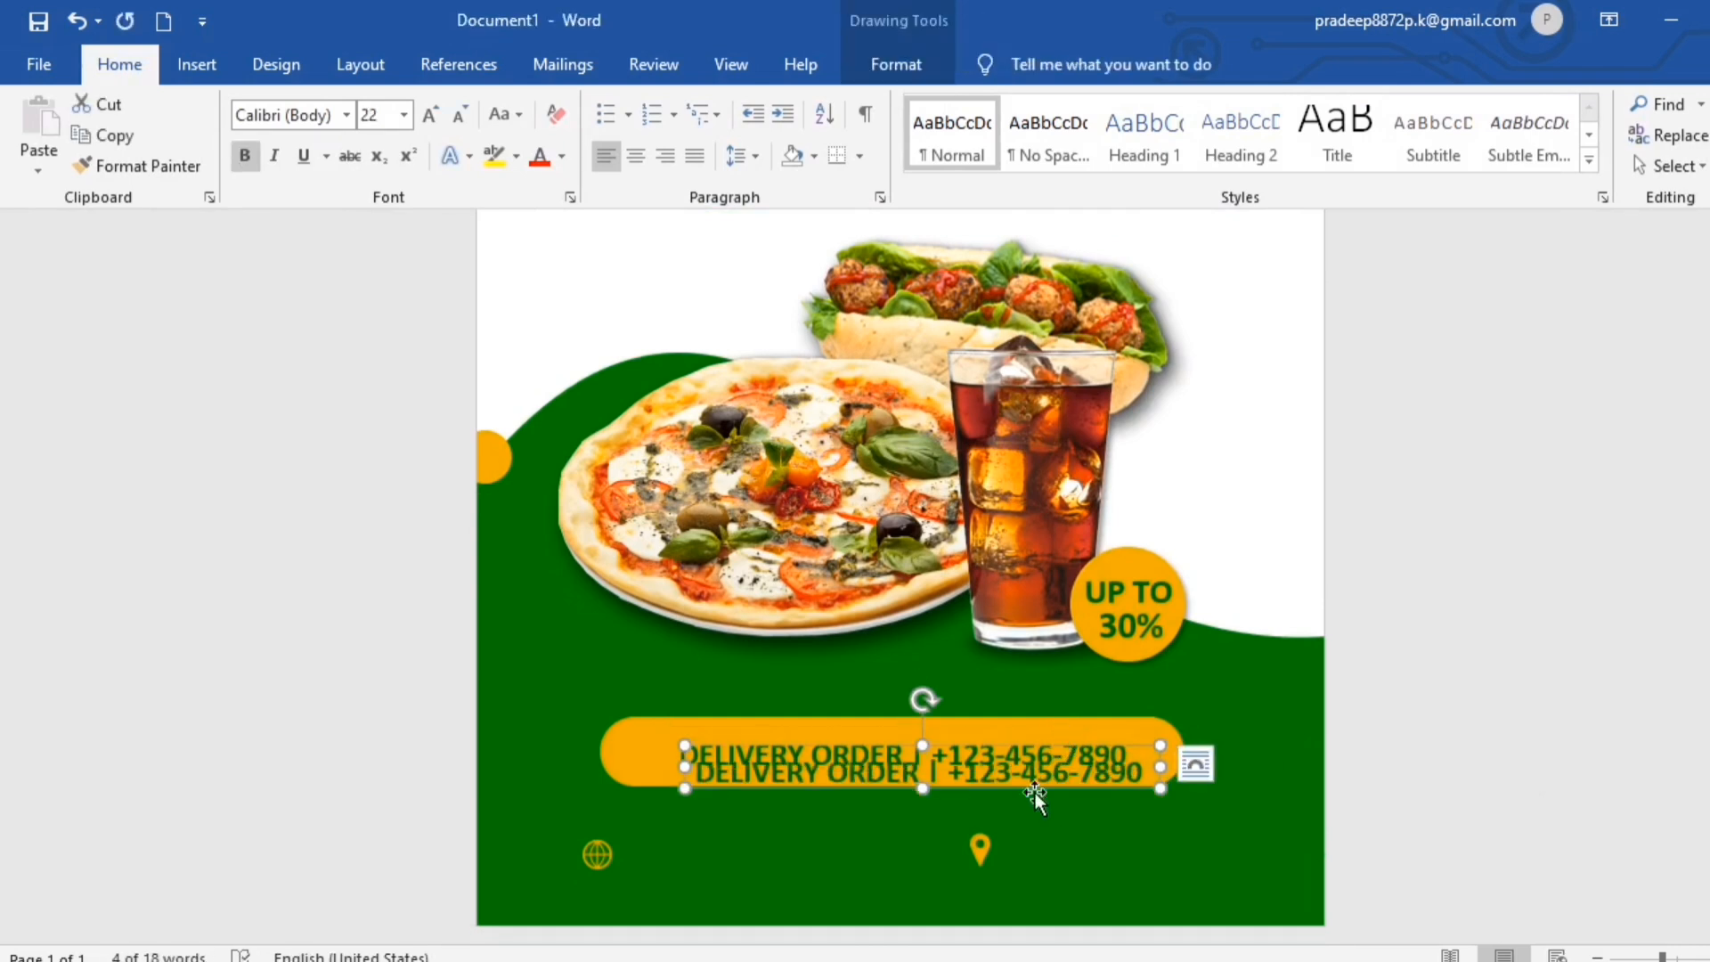
{"action": "left_click_drag", "start_coordinate": [1035, 784], "coordinate": [917, 855]}
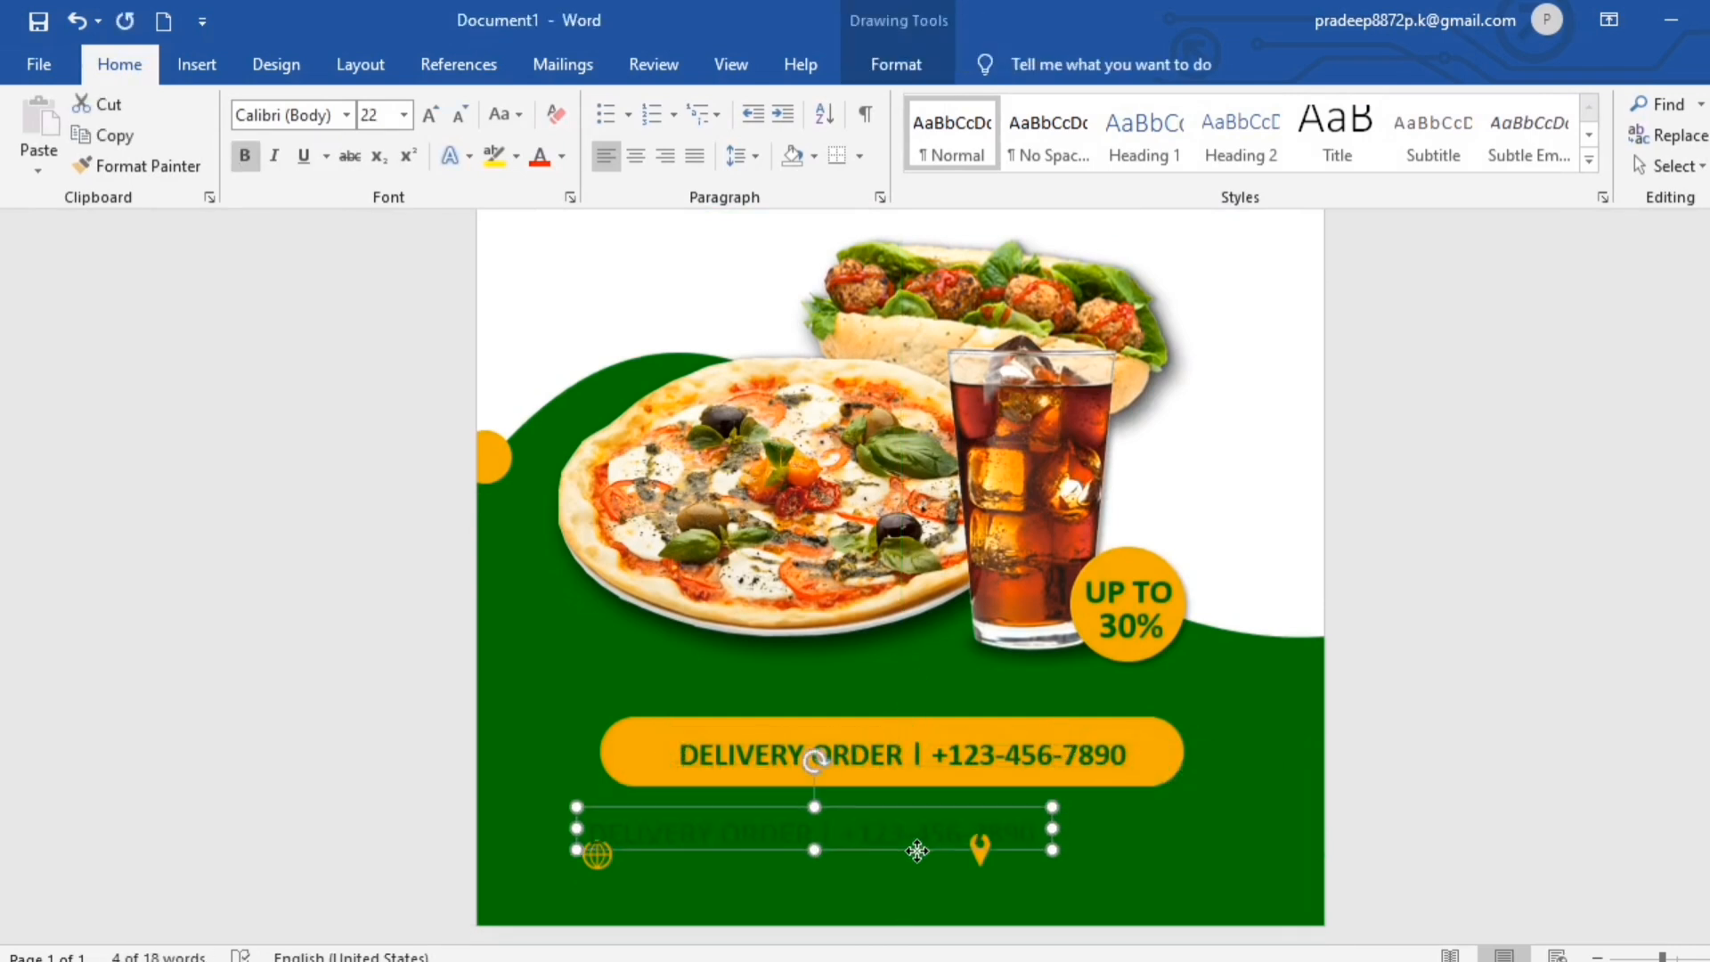
{"action": "left_click", "coordinate": [1029, 842]}
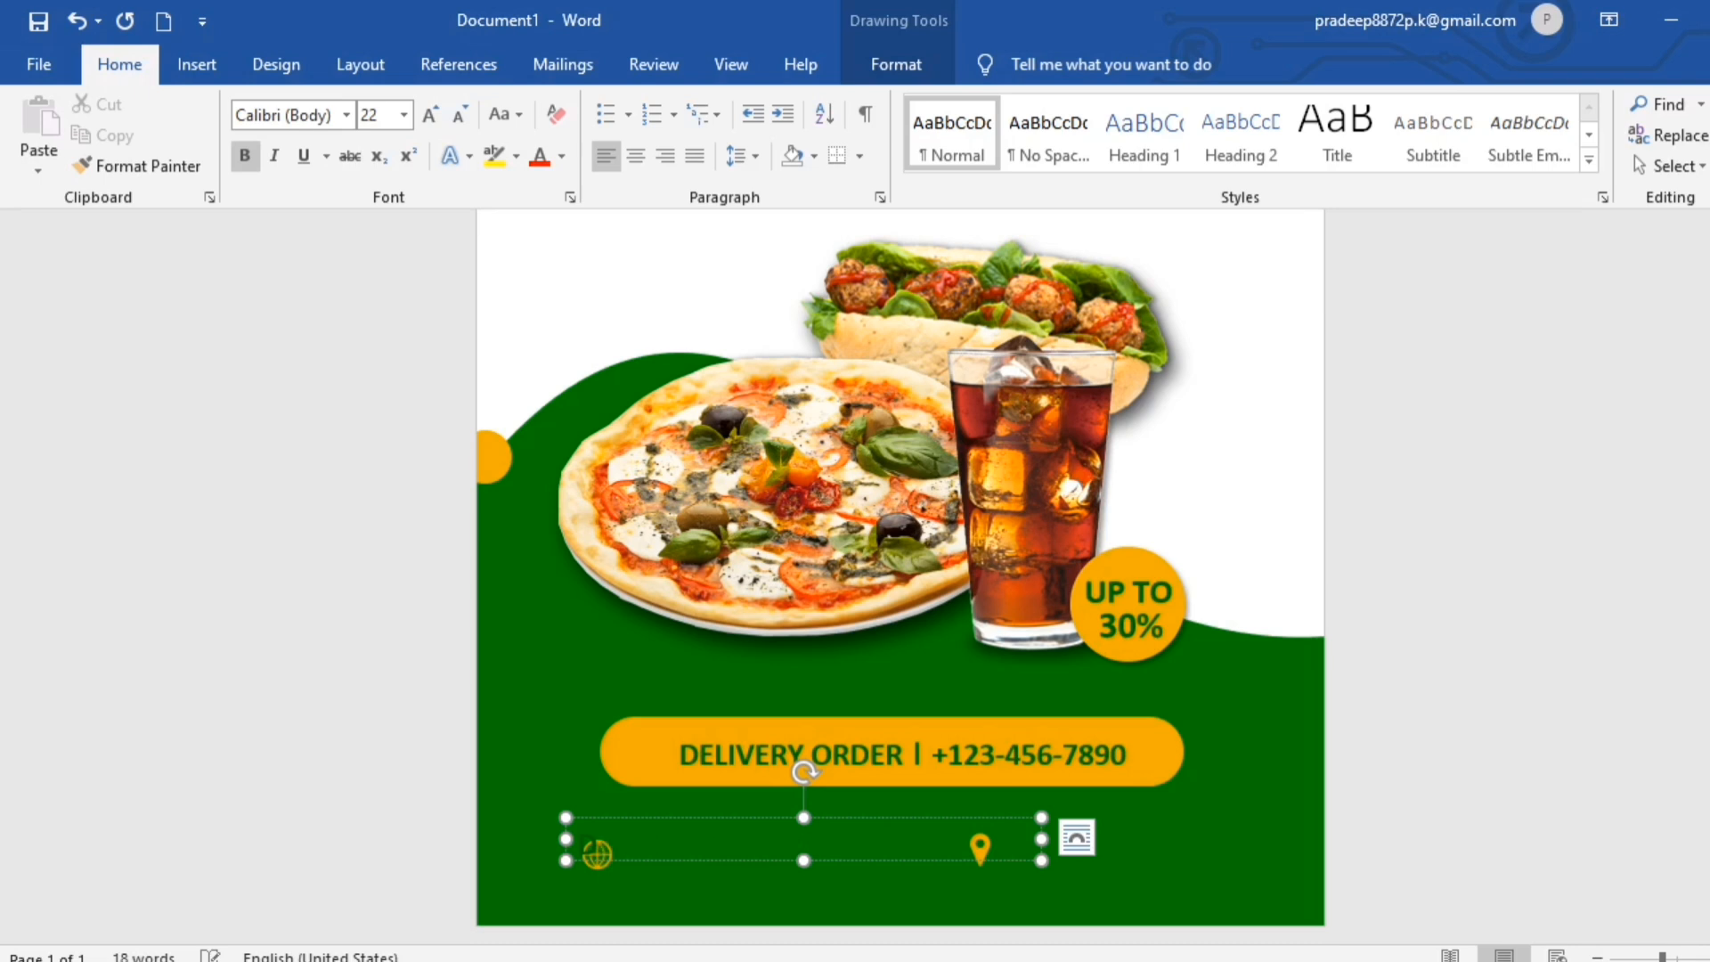
{"action": "key", "text": "ctrl+a"}
- Make the website text white, 16 pt and not bold, and place its box beside the globe icon
{"action": "left_click", "coordinate": [889, 65]}
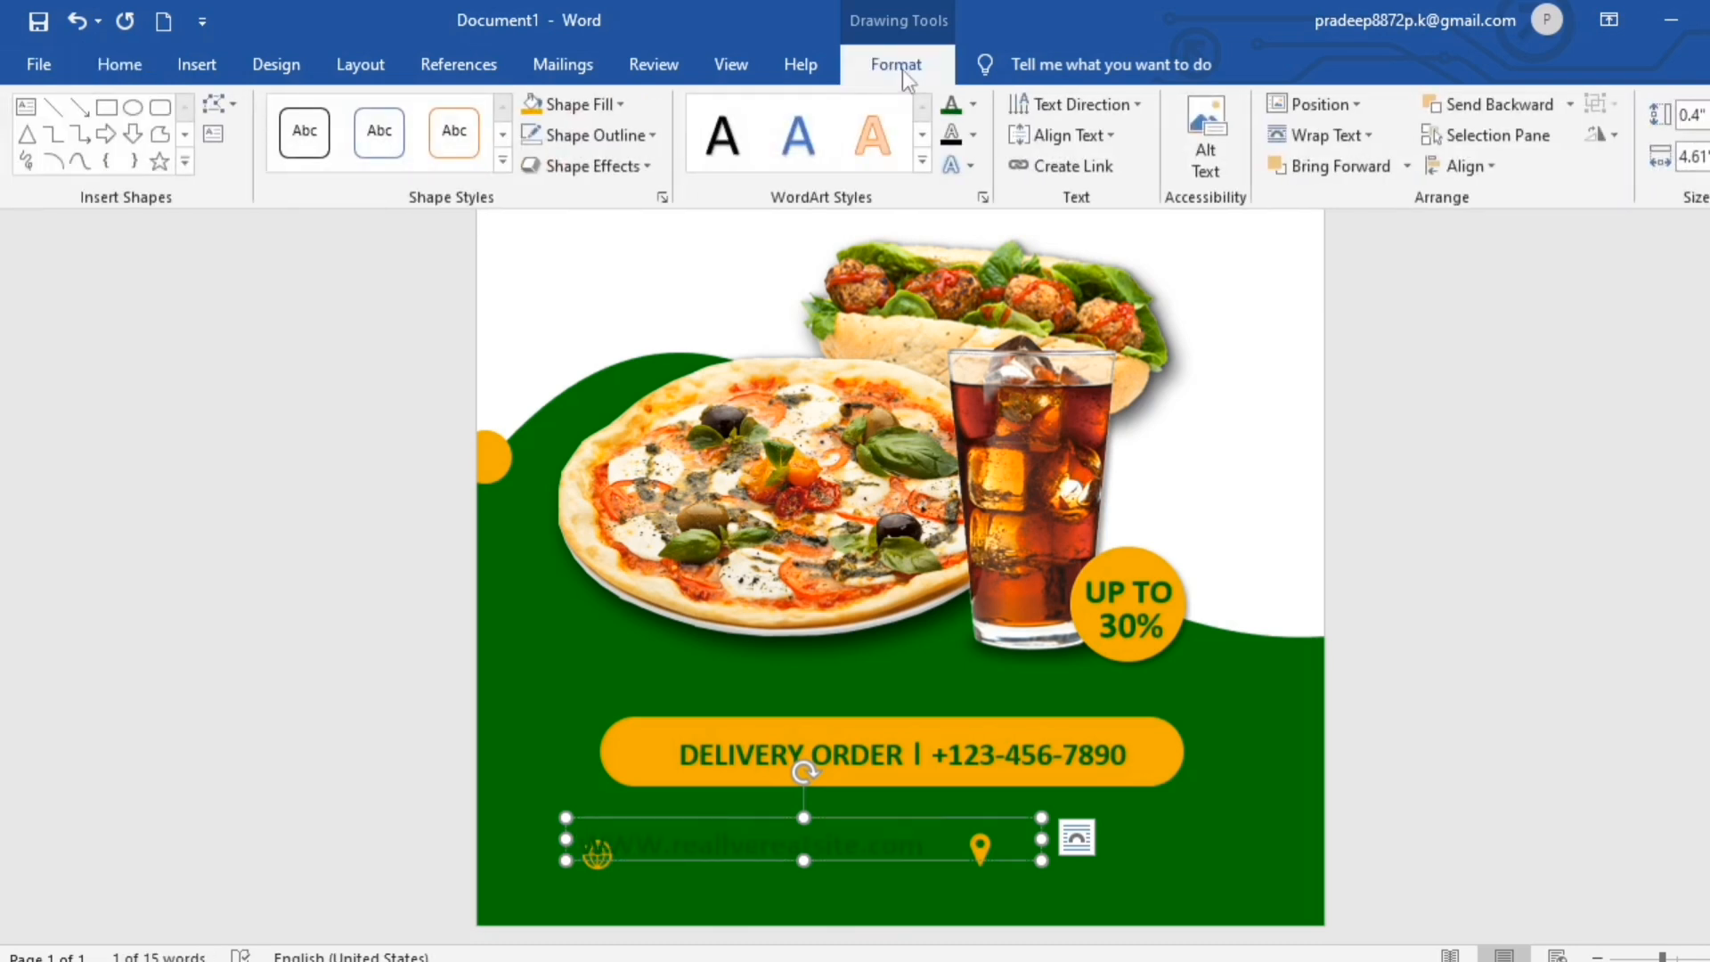
{"action": "left_click", "coordinate": [972, 105]}
{"action": "left_click", "coordinate": [951, 196]}
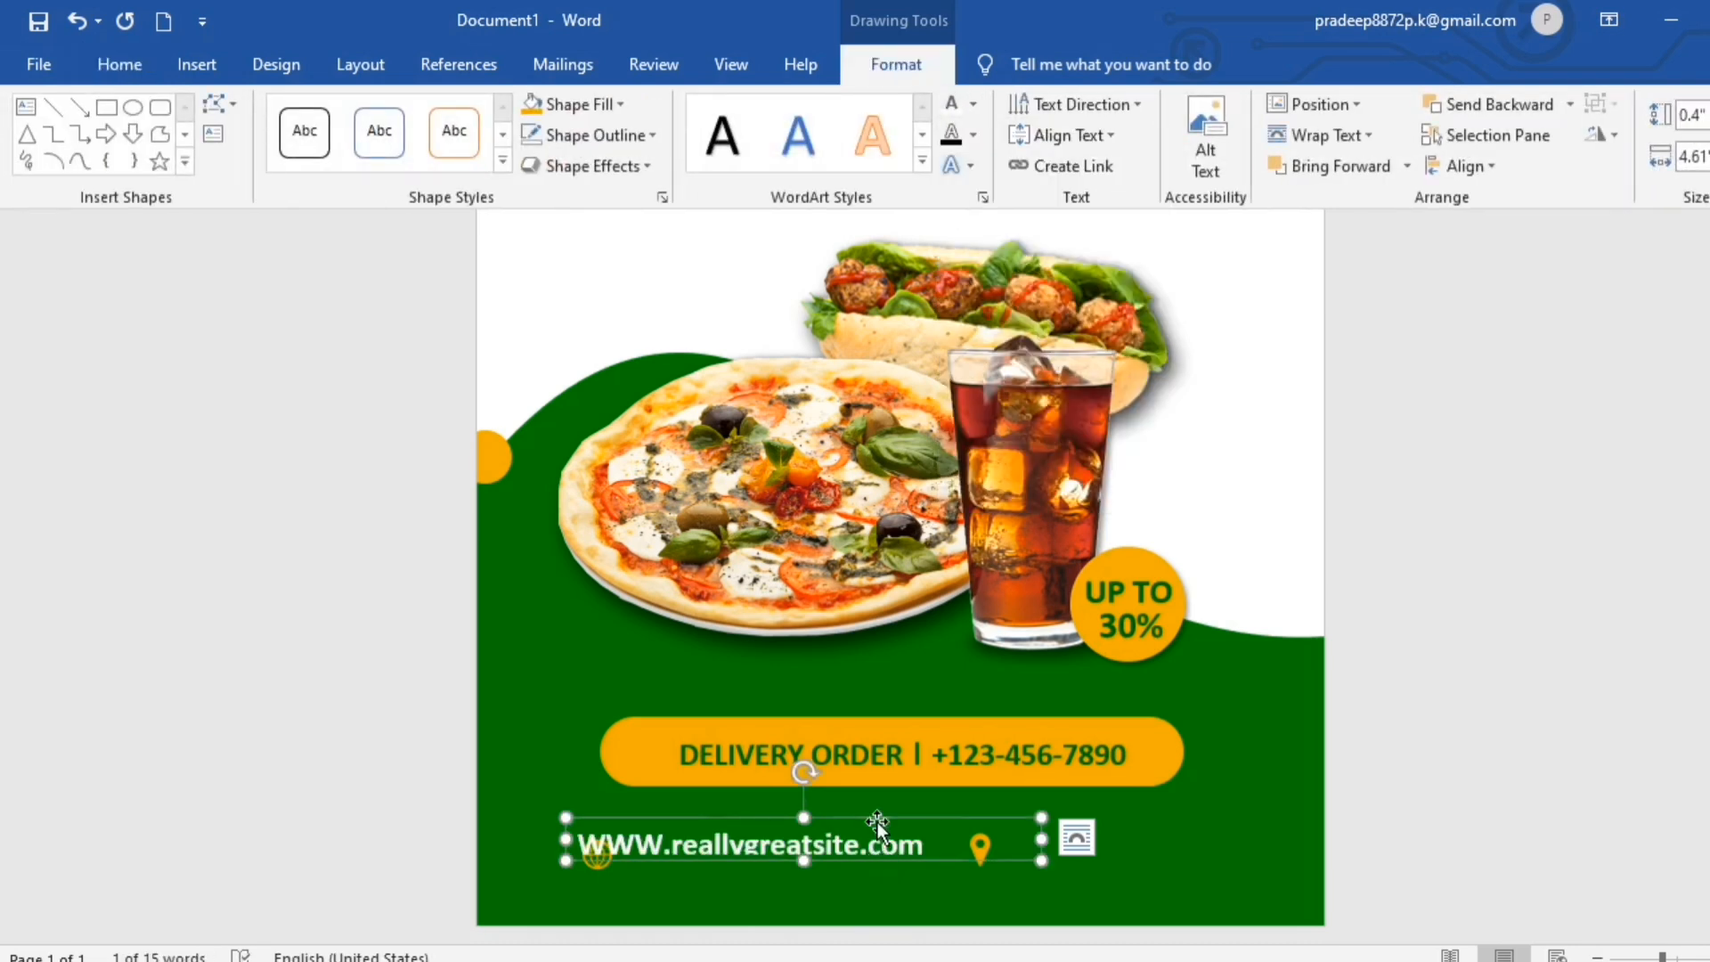
{"action": "left_click", "coordinate": [119, 64]}
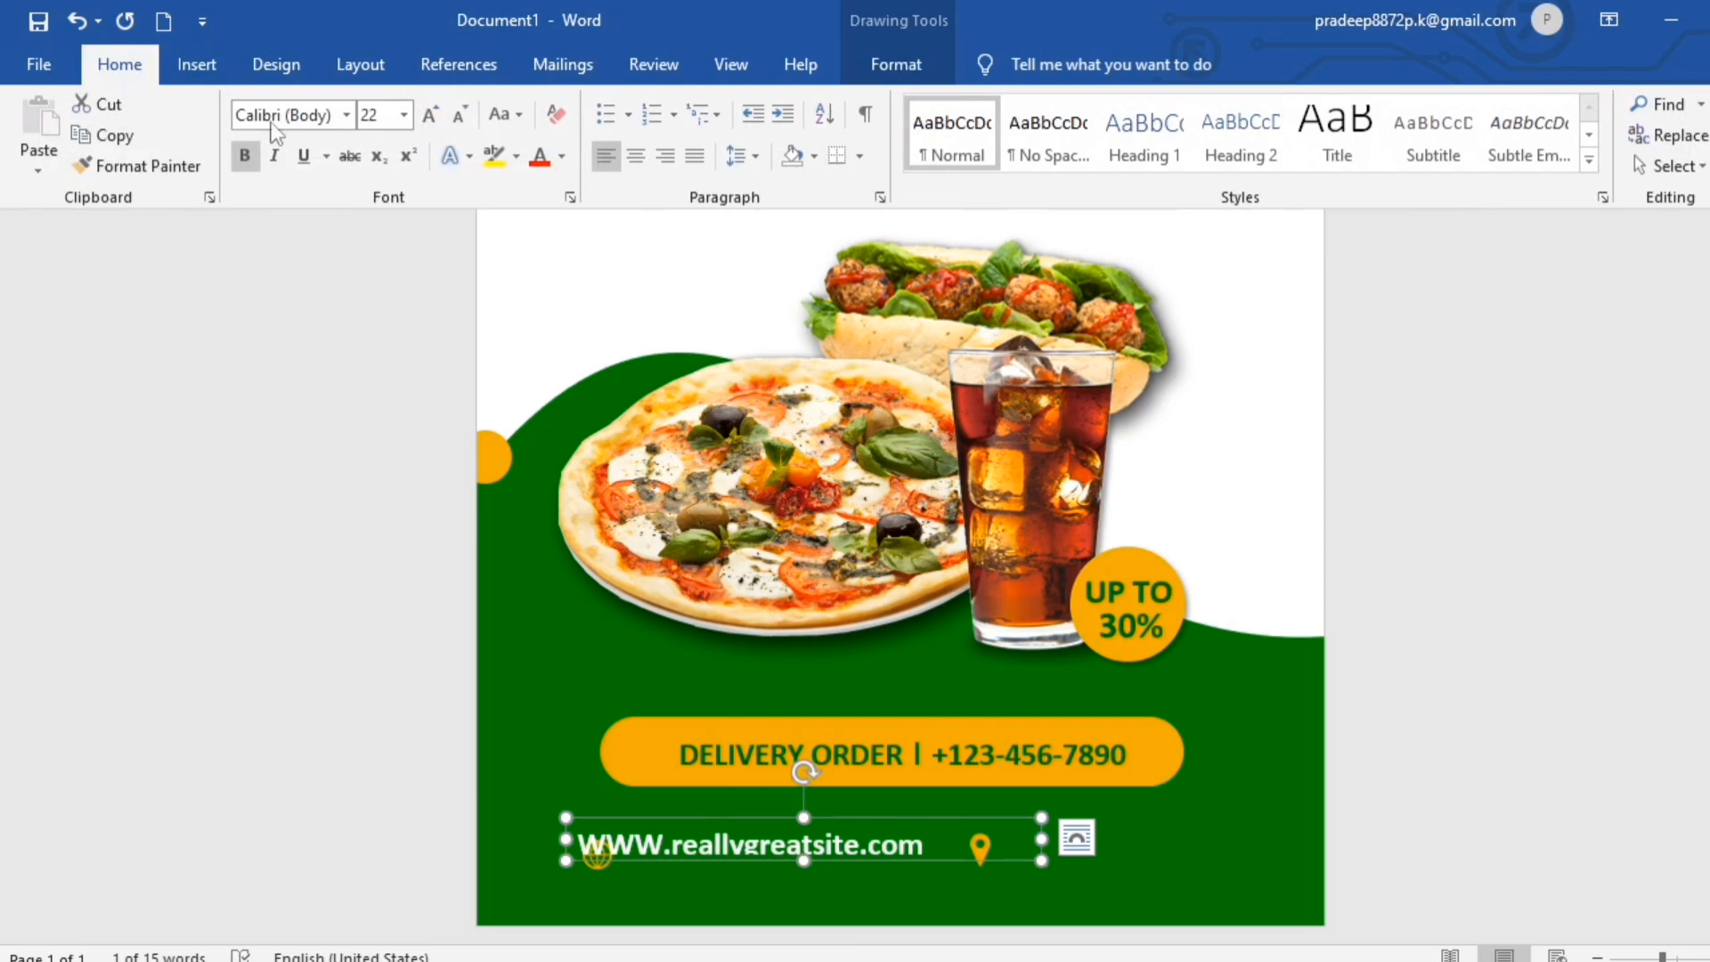
{"action": "left_click", "coordinate": [460, 116]}
{"action": "left_click", "coordinate": [460, 116]}
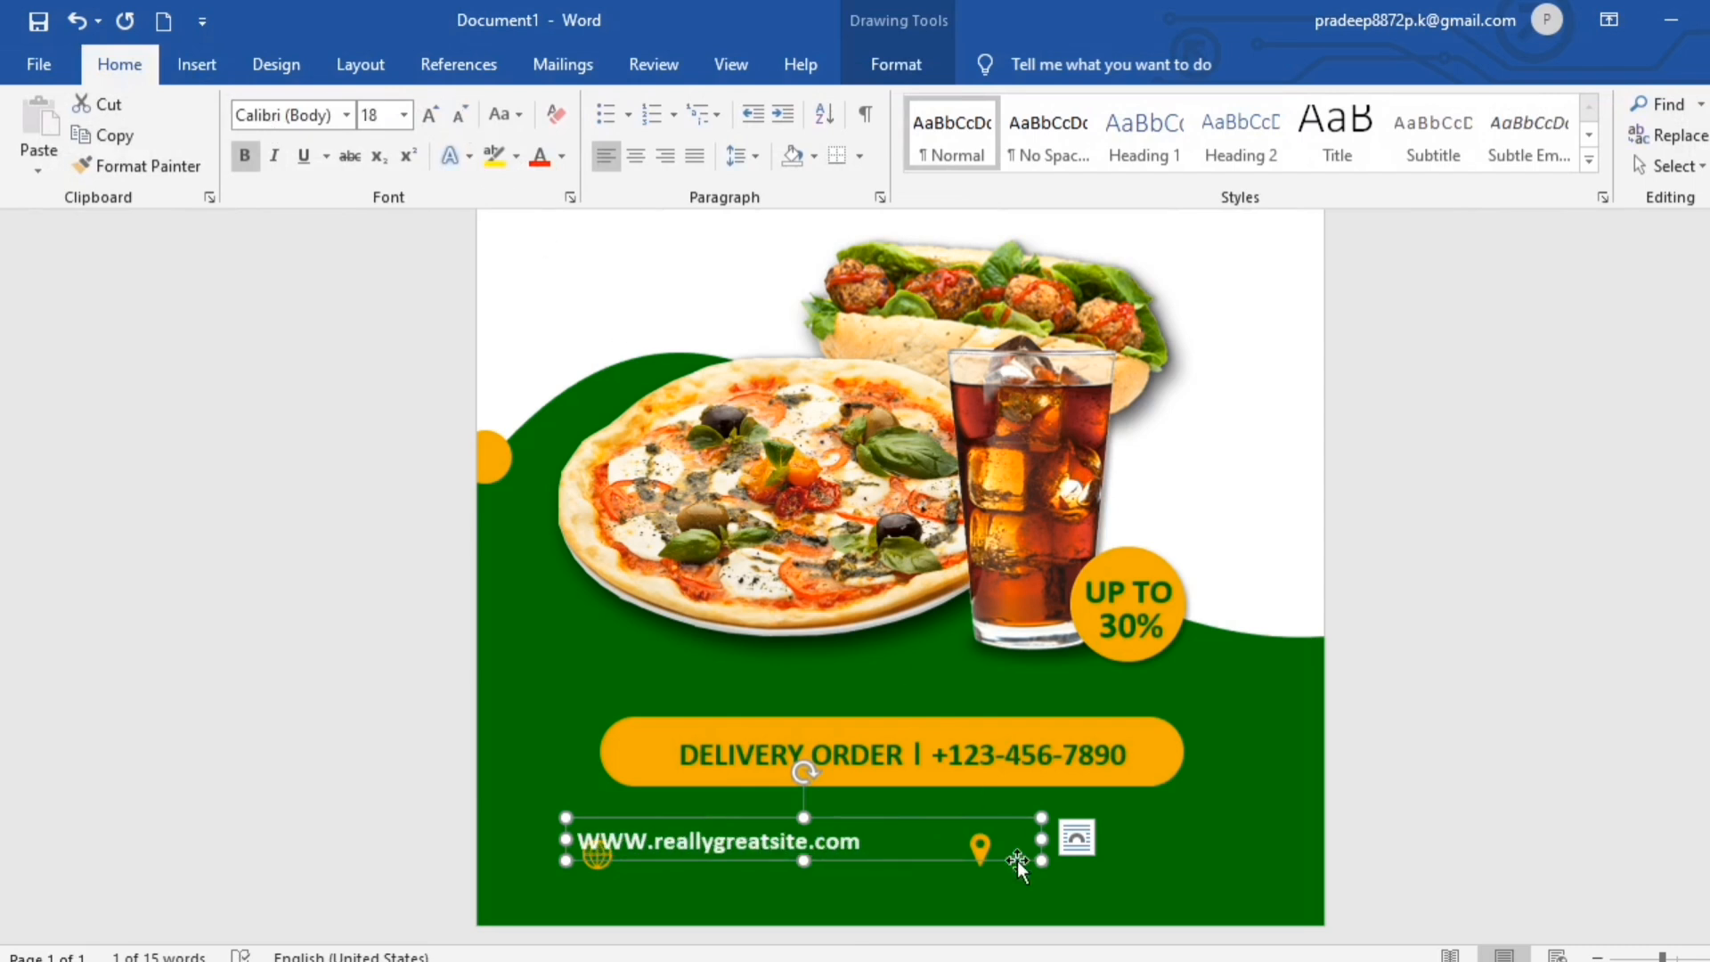
{"action": "left_click_drag", "start_coordinate": [896, 859], "coordinate": [934, 874]}
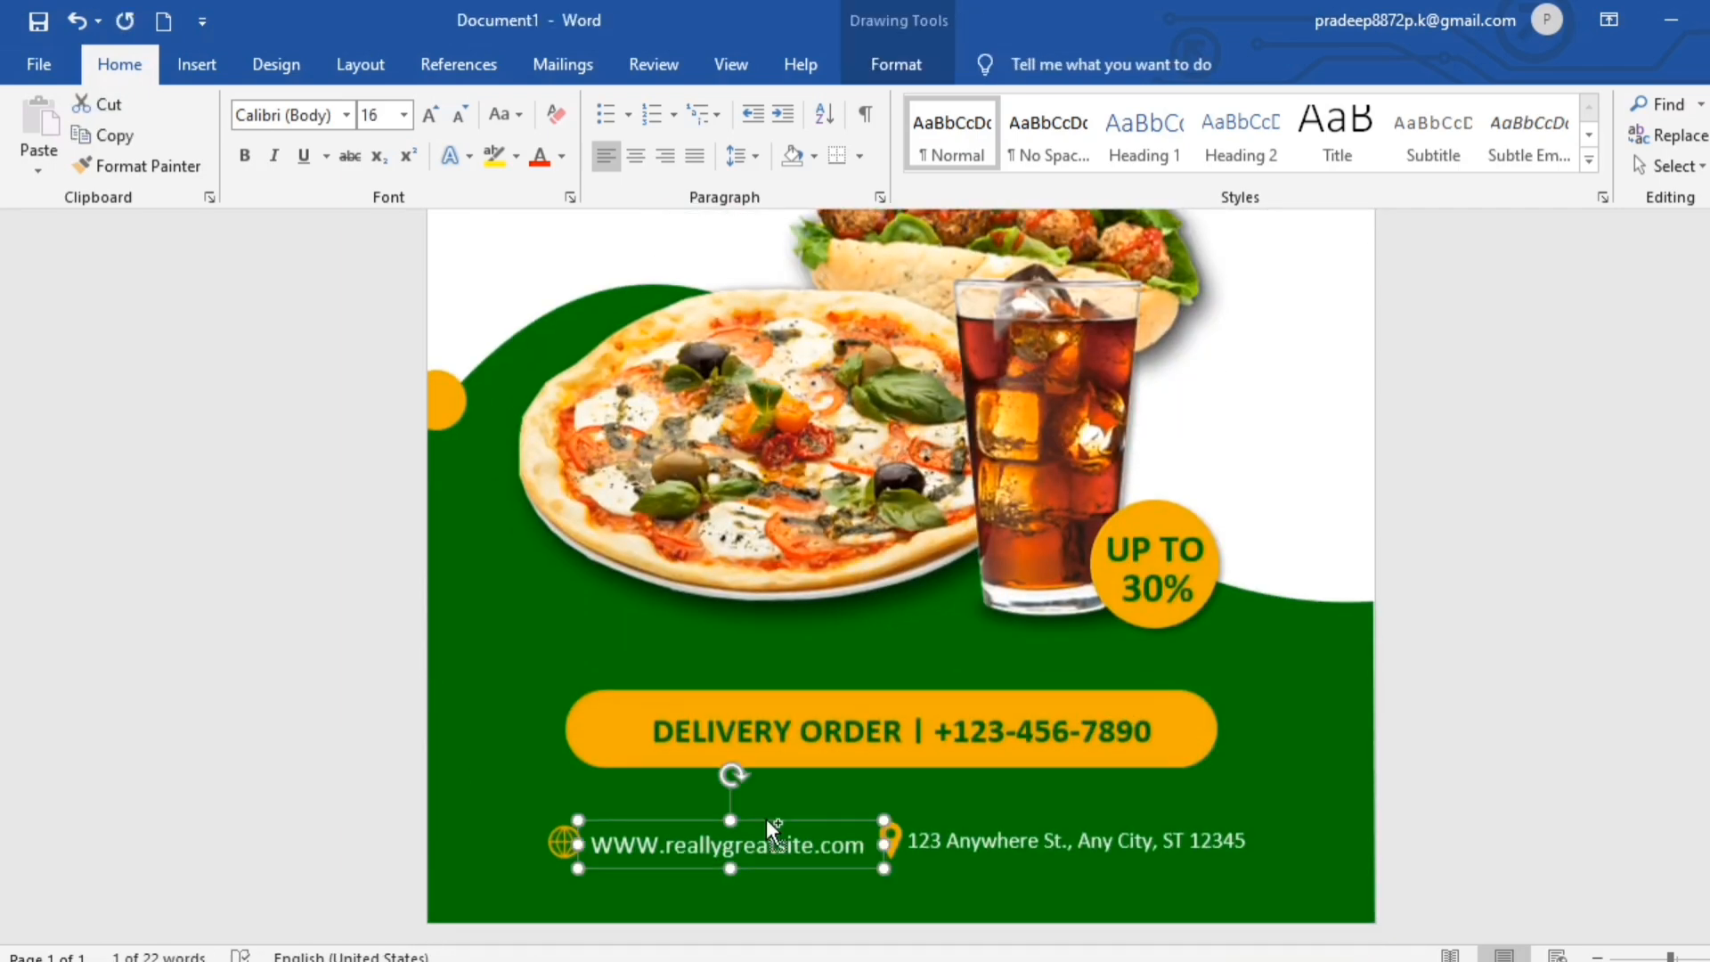
- Duplicate the website text box, colour the copy black and move it to the upper-left corner of the page
{"action": "key", "text": "ctrl+v"}
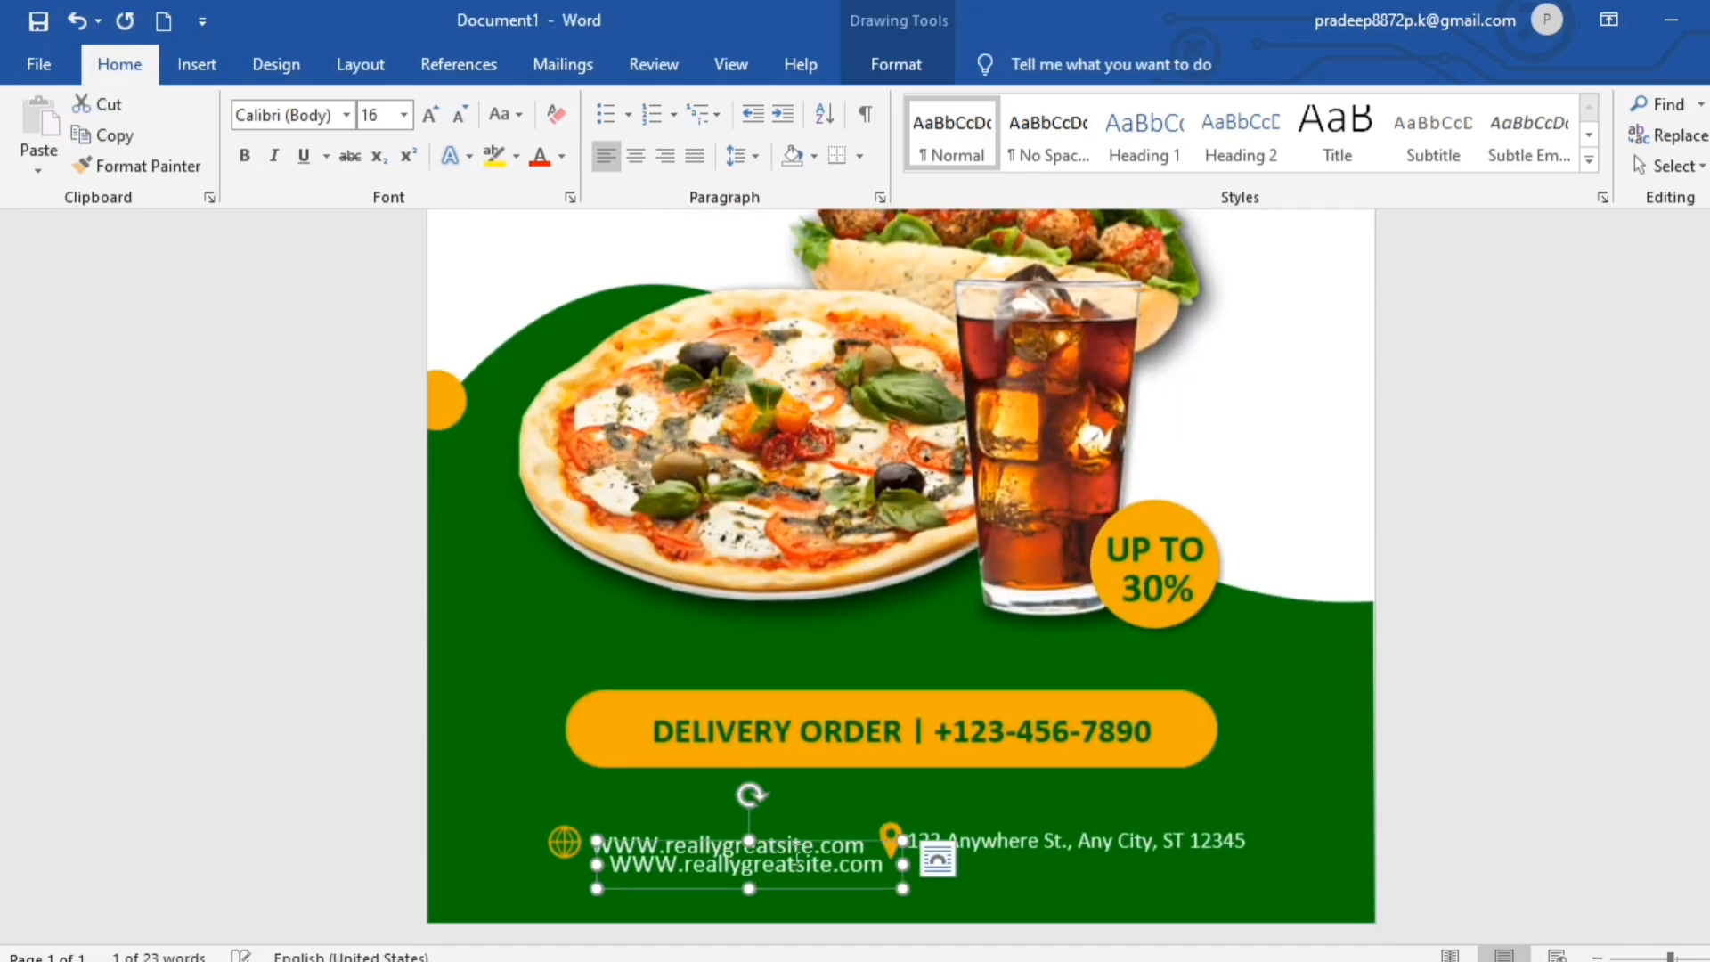
{"action": "left_click_drag", "start_coordinate": [816, 888], "coordinate": [724, 324]}
{"action": "scroll", "coordinate": [801, 397], "scroll_direction": "up", "scroll_amount": 4}
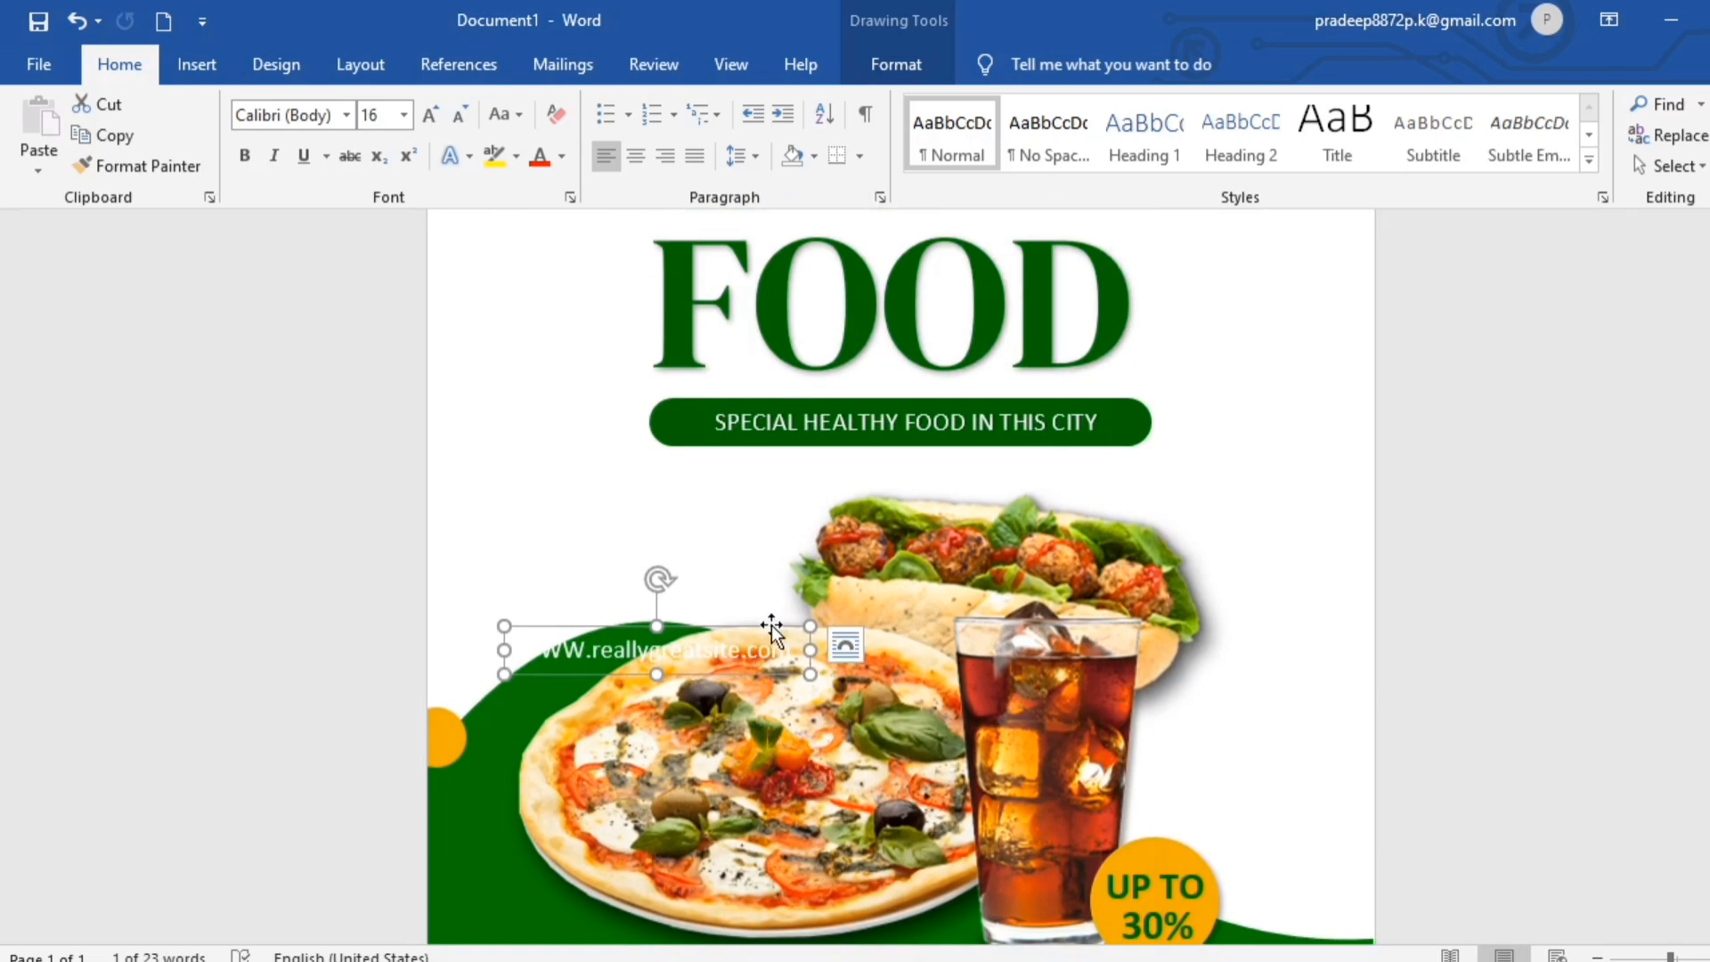
{"action": "left_click", "coordinate": [898, 66]}
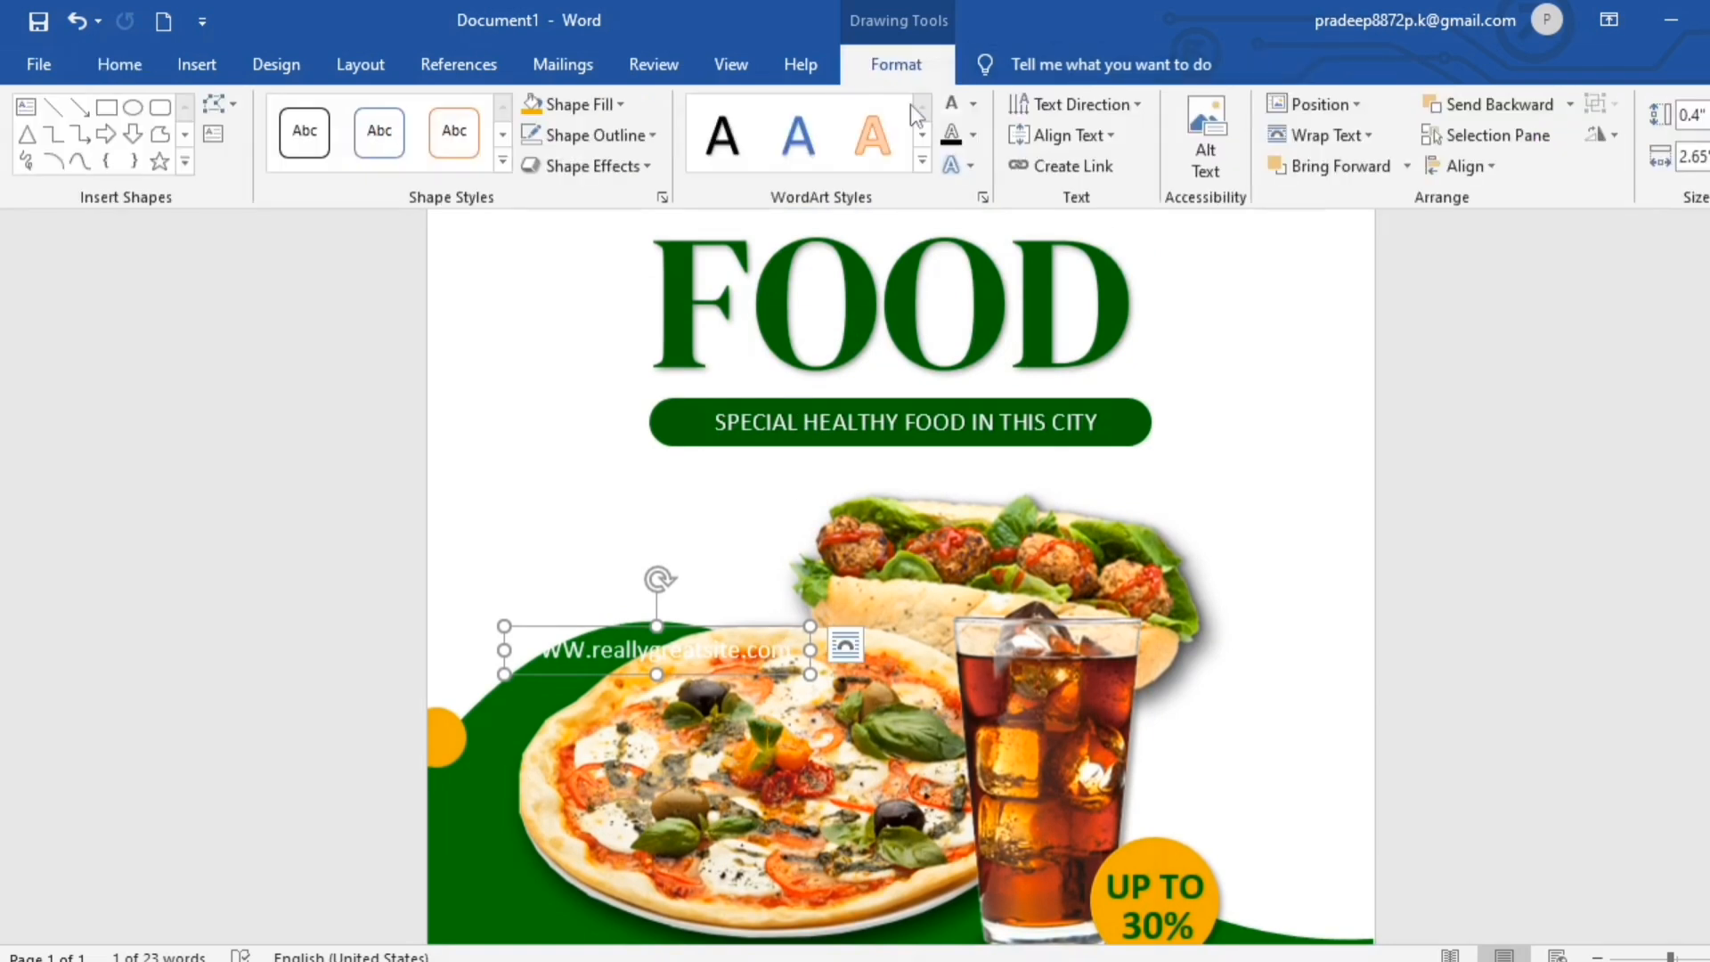
{"action": "left_click", "coordinate": [974, 103]}
{"action": "left_click", "coordinate": [1065, 137]}
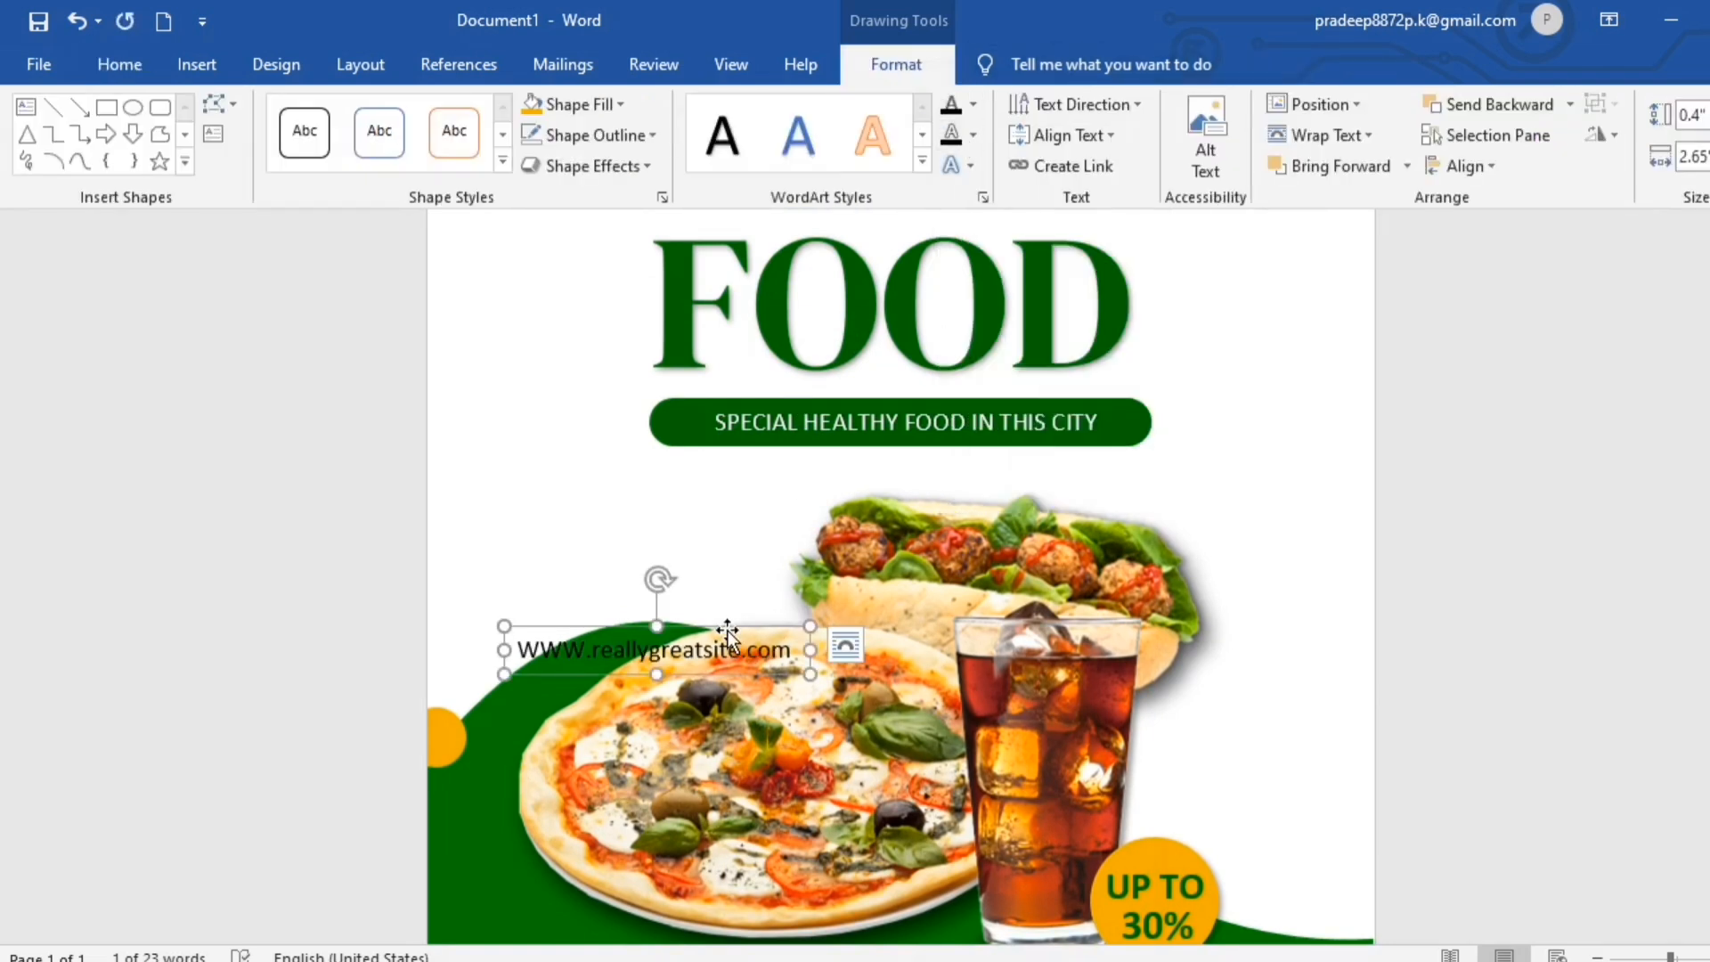
{"action": "left_click_drag", "start_coordinate": [728, 630], "coordinate": [704, 268]}
{"action": "scroll", "coordinate": [786, 604], "scroll_direction": "up", "scroll_amount": 3}
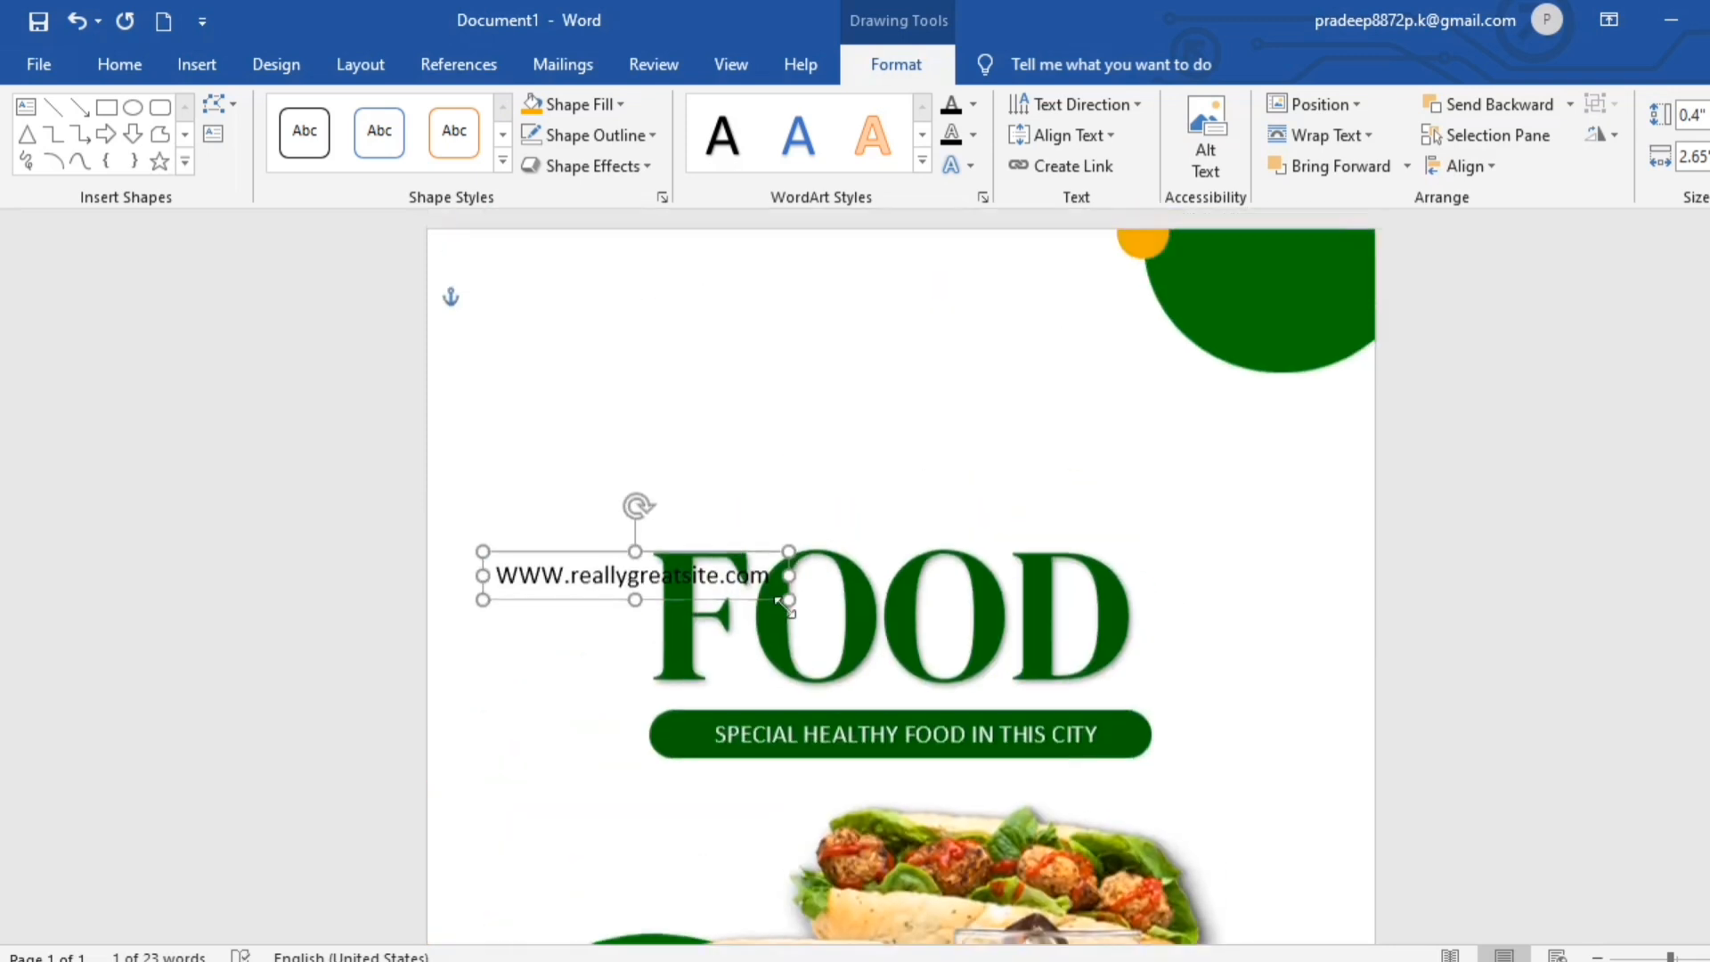
{"action": "left_click_drag", "start_coordinate": [796, 567], "coordinate": [718, 249]}
{"action": "left_click", "coordinate": [645, 333]}
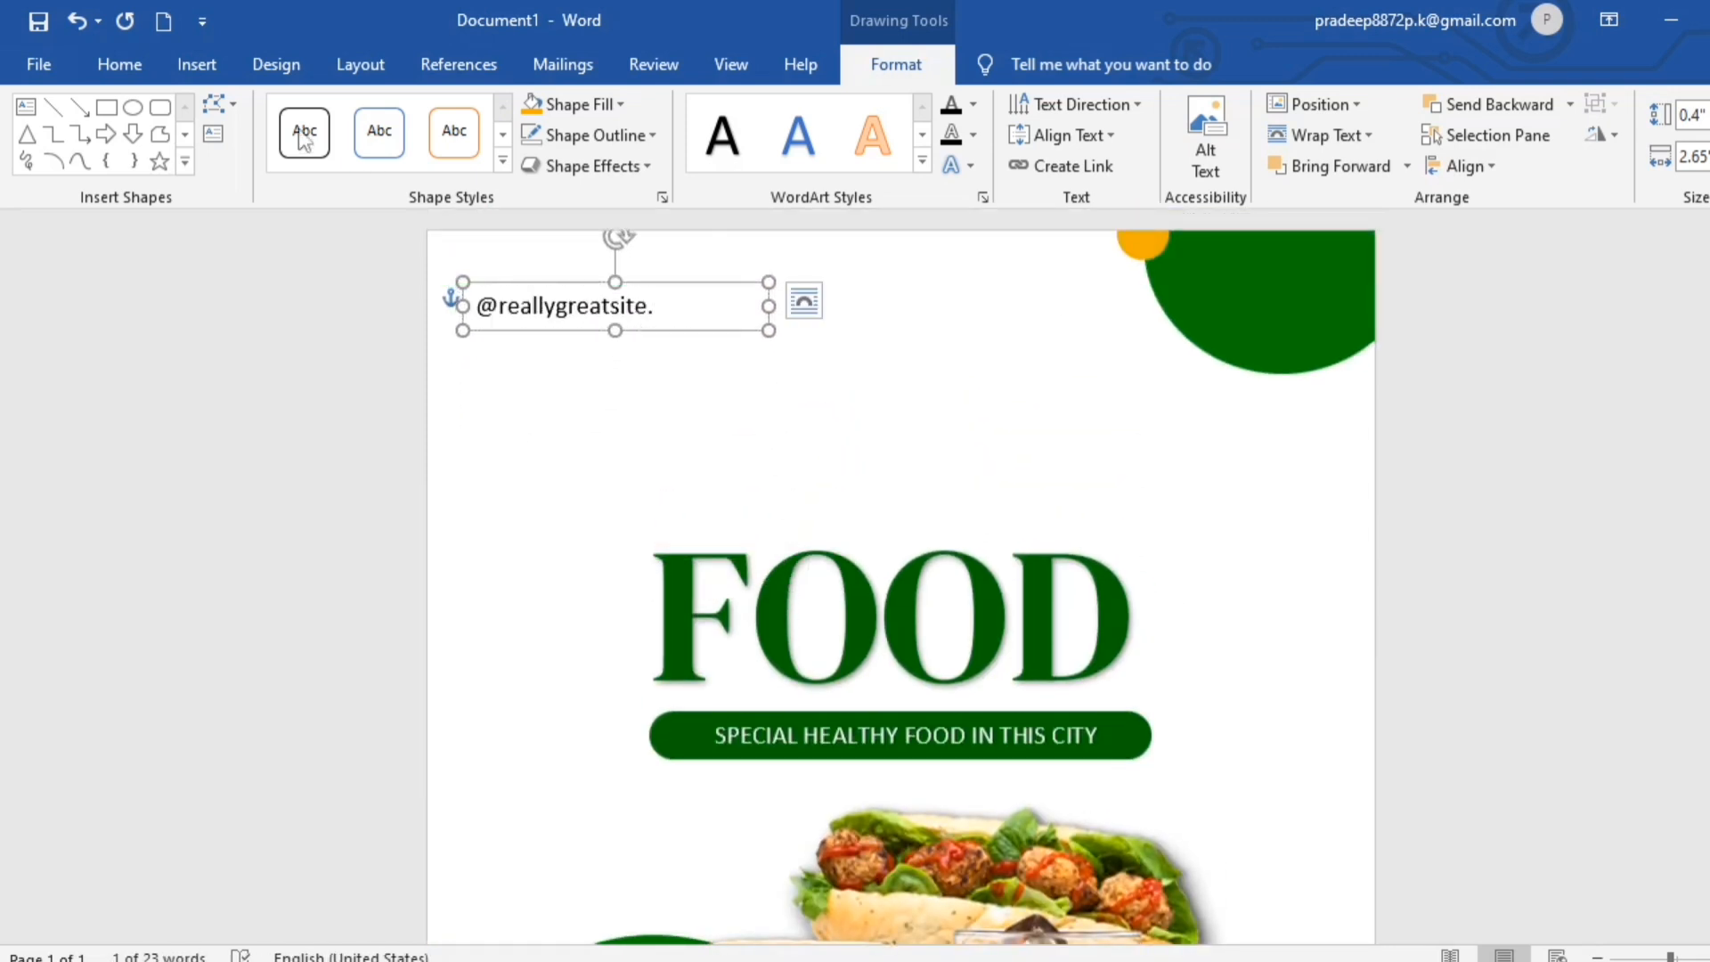
{"action": "left_click", "coordinate": [115, 64]}
{"action": "left_click", "coordinate": [244, 156]}
{"action": "left_click", "coordinate": [886, 409]}
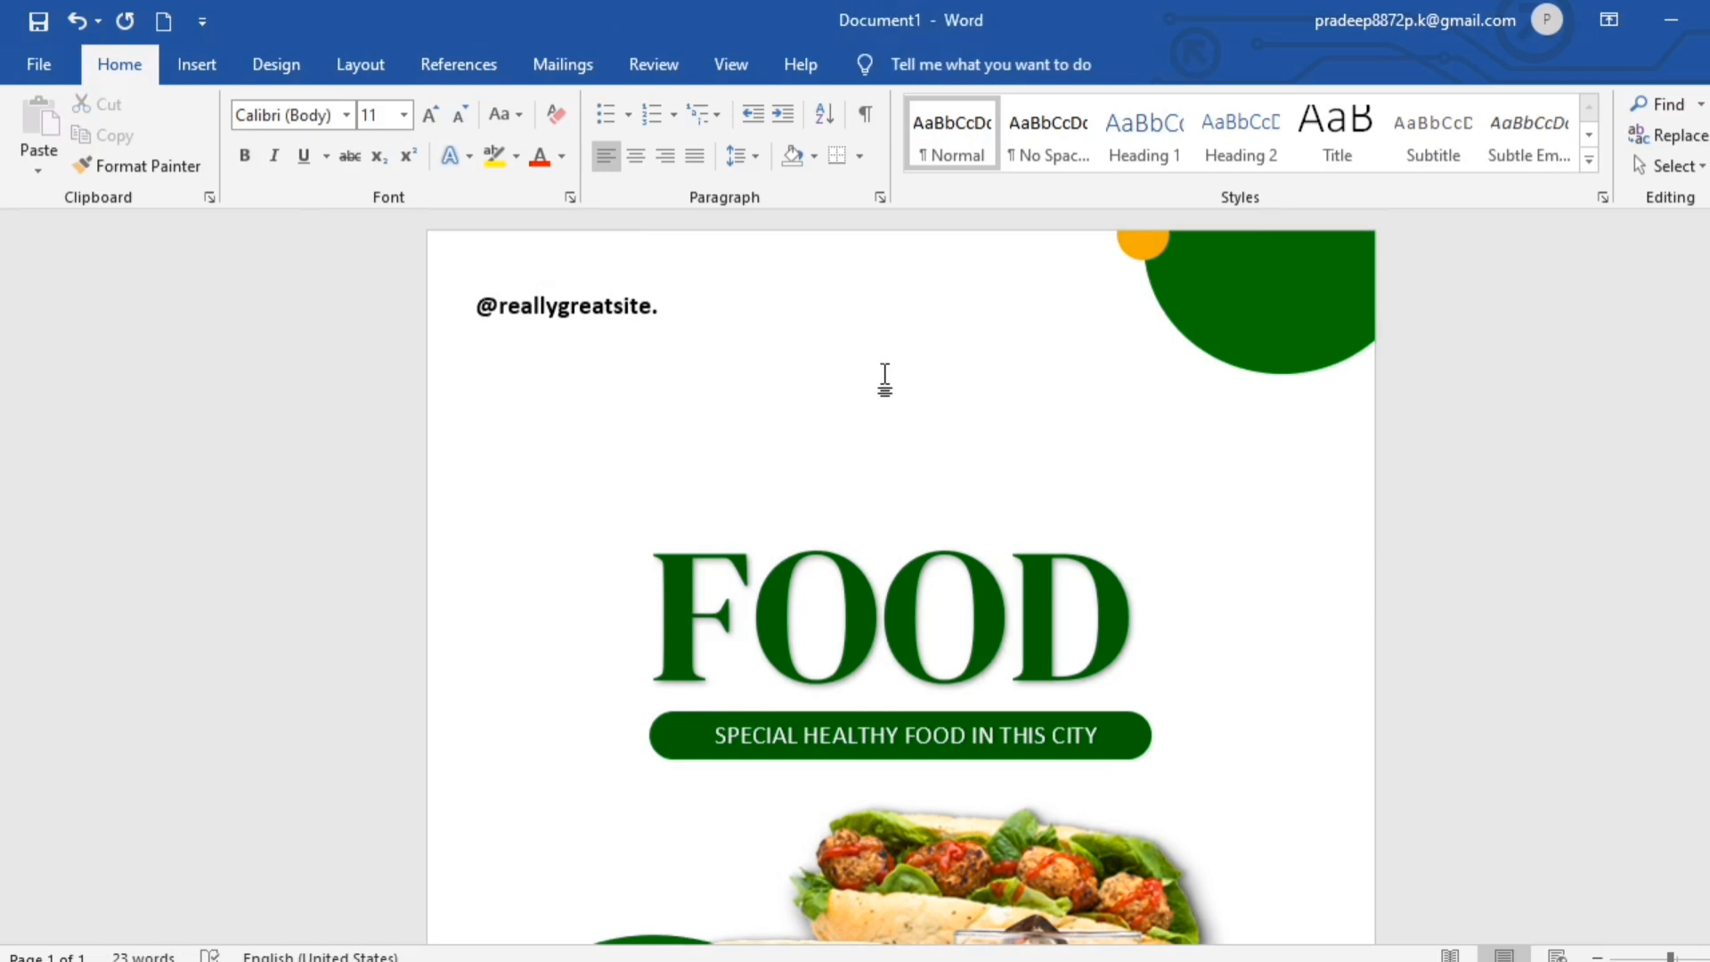
- Duplicate the FOOD title directly above the original and replace the copy's text with "Healthy"
{"action": "left_click", "coordinate": [986, 476]}
{"action": "mouse_move", "coordinate": [987, 472]}
{"action": "left_mouse_down"}
{"action": "mouse_move", "coordinate": [1010, 489]}
{"action": "mouse_move", "coordinate": [987, 277]}
{"action": "left_mouse_up"}
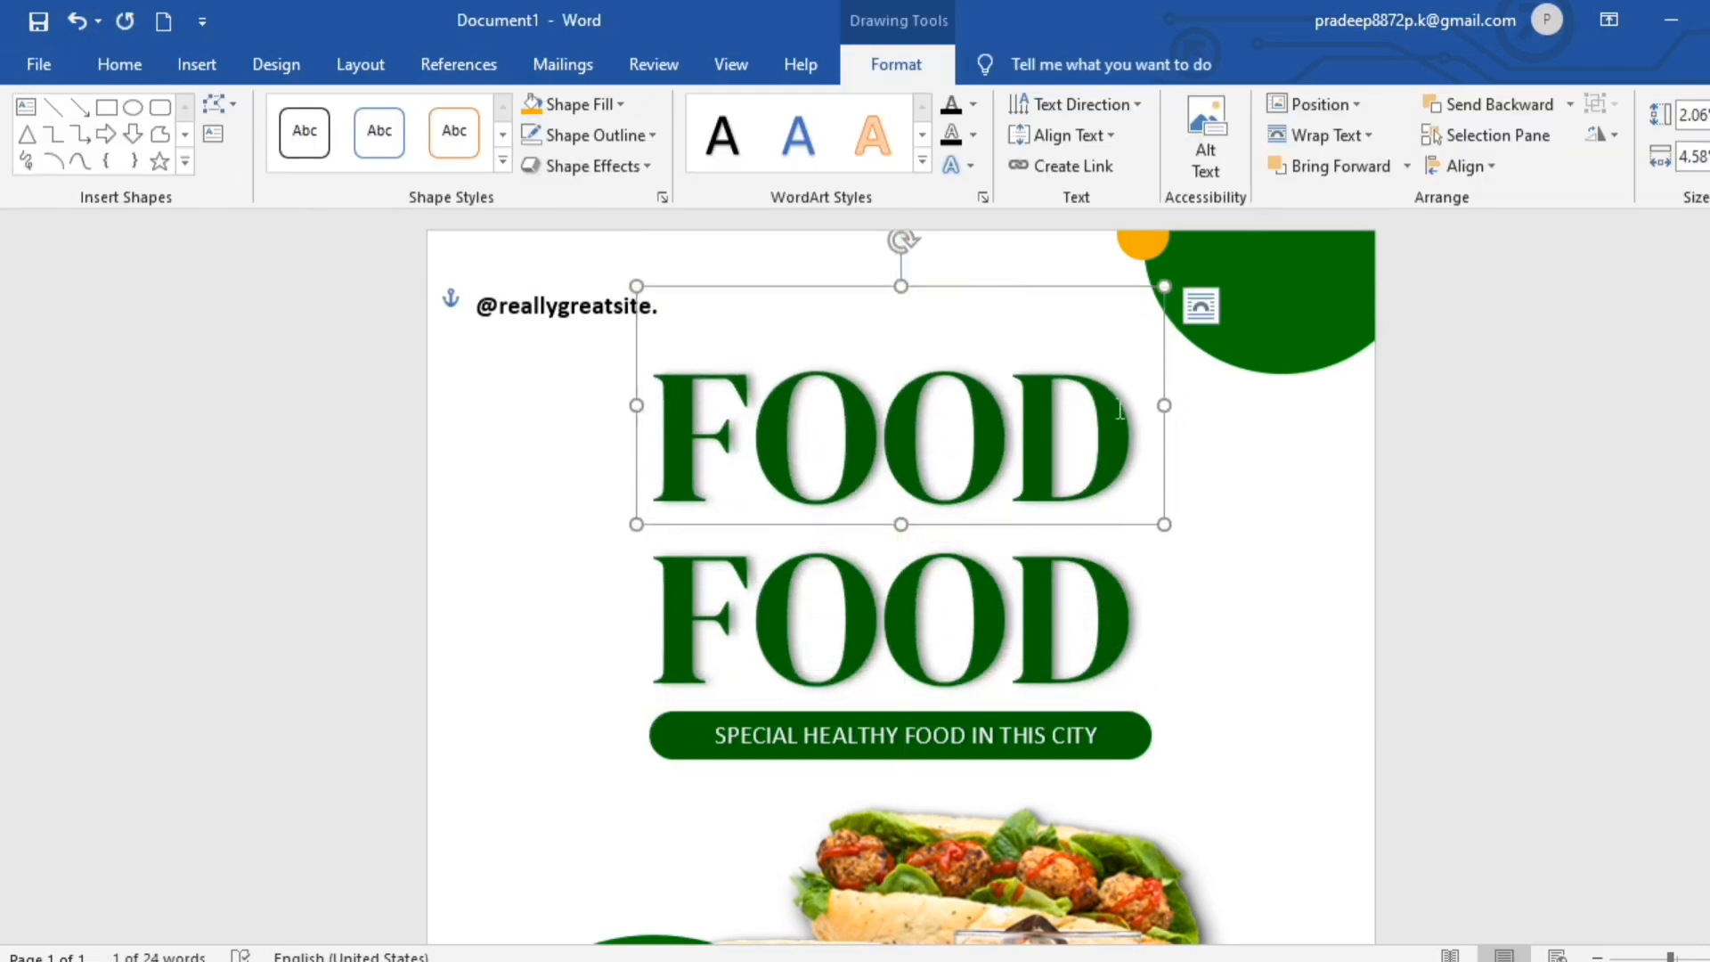
{"action": "key", "text": "BackSpace"}
{"action": "key", "text": "BackSpace"}
{"action": "key", "text": "BackSpace"}
{"action": "key", "text": "BackSpace"}
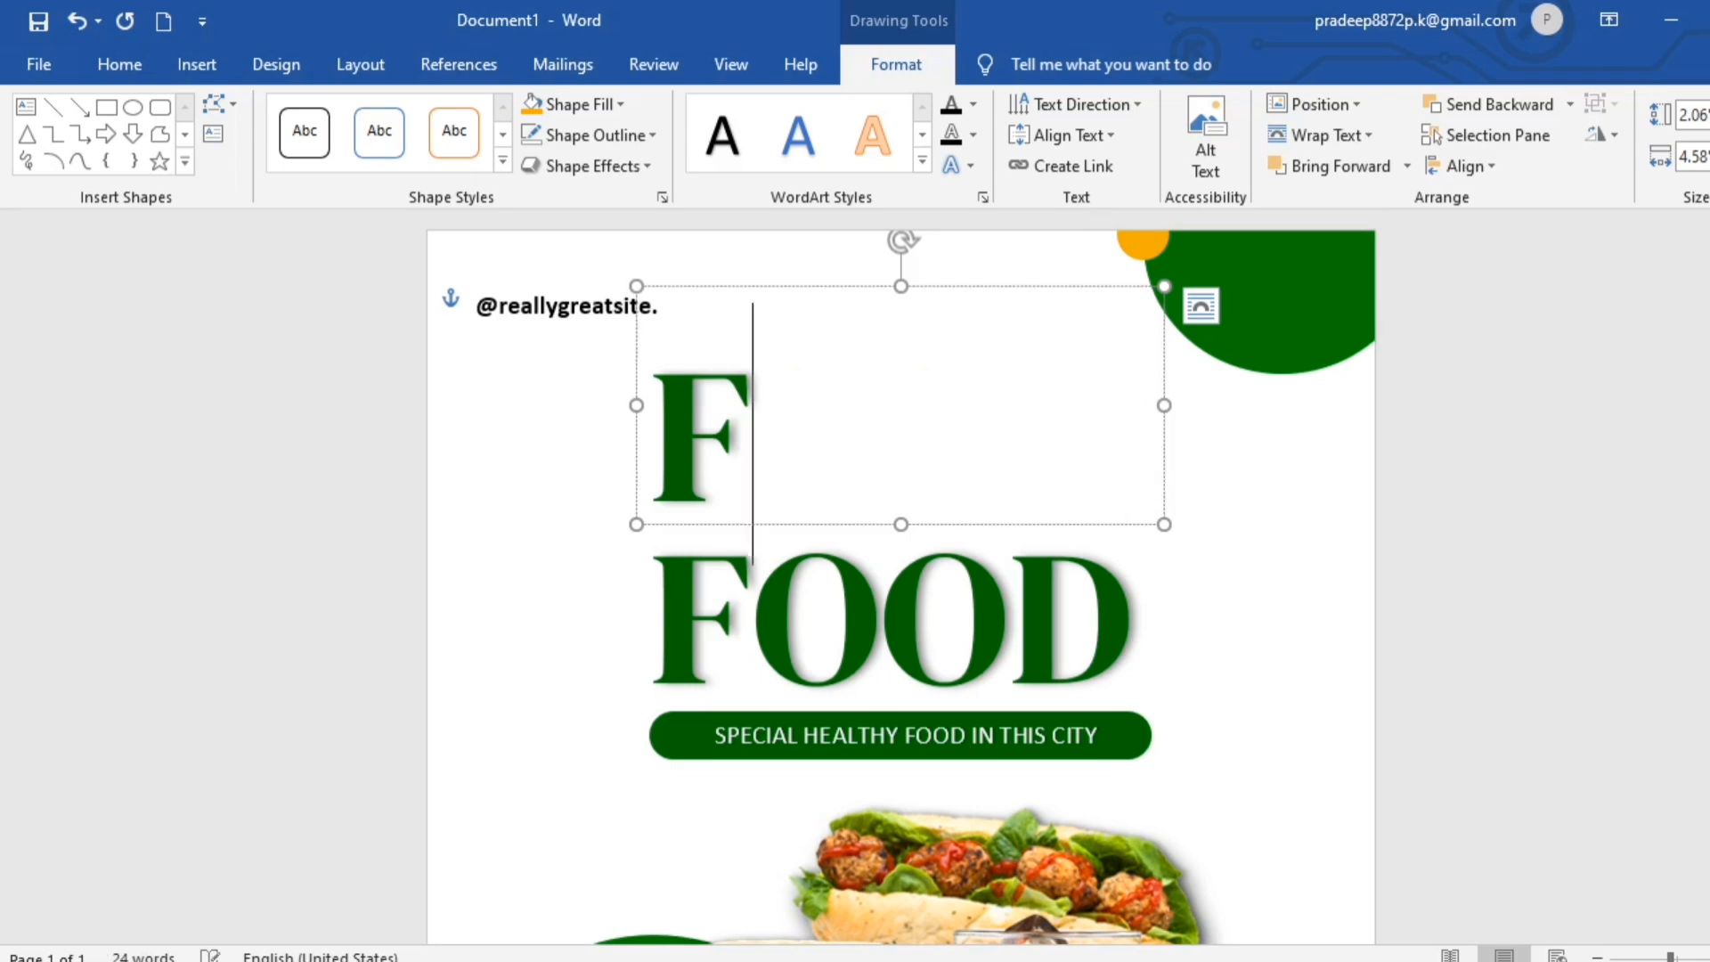
{"action": "type", "text": "Heal"}
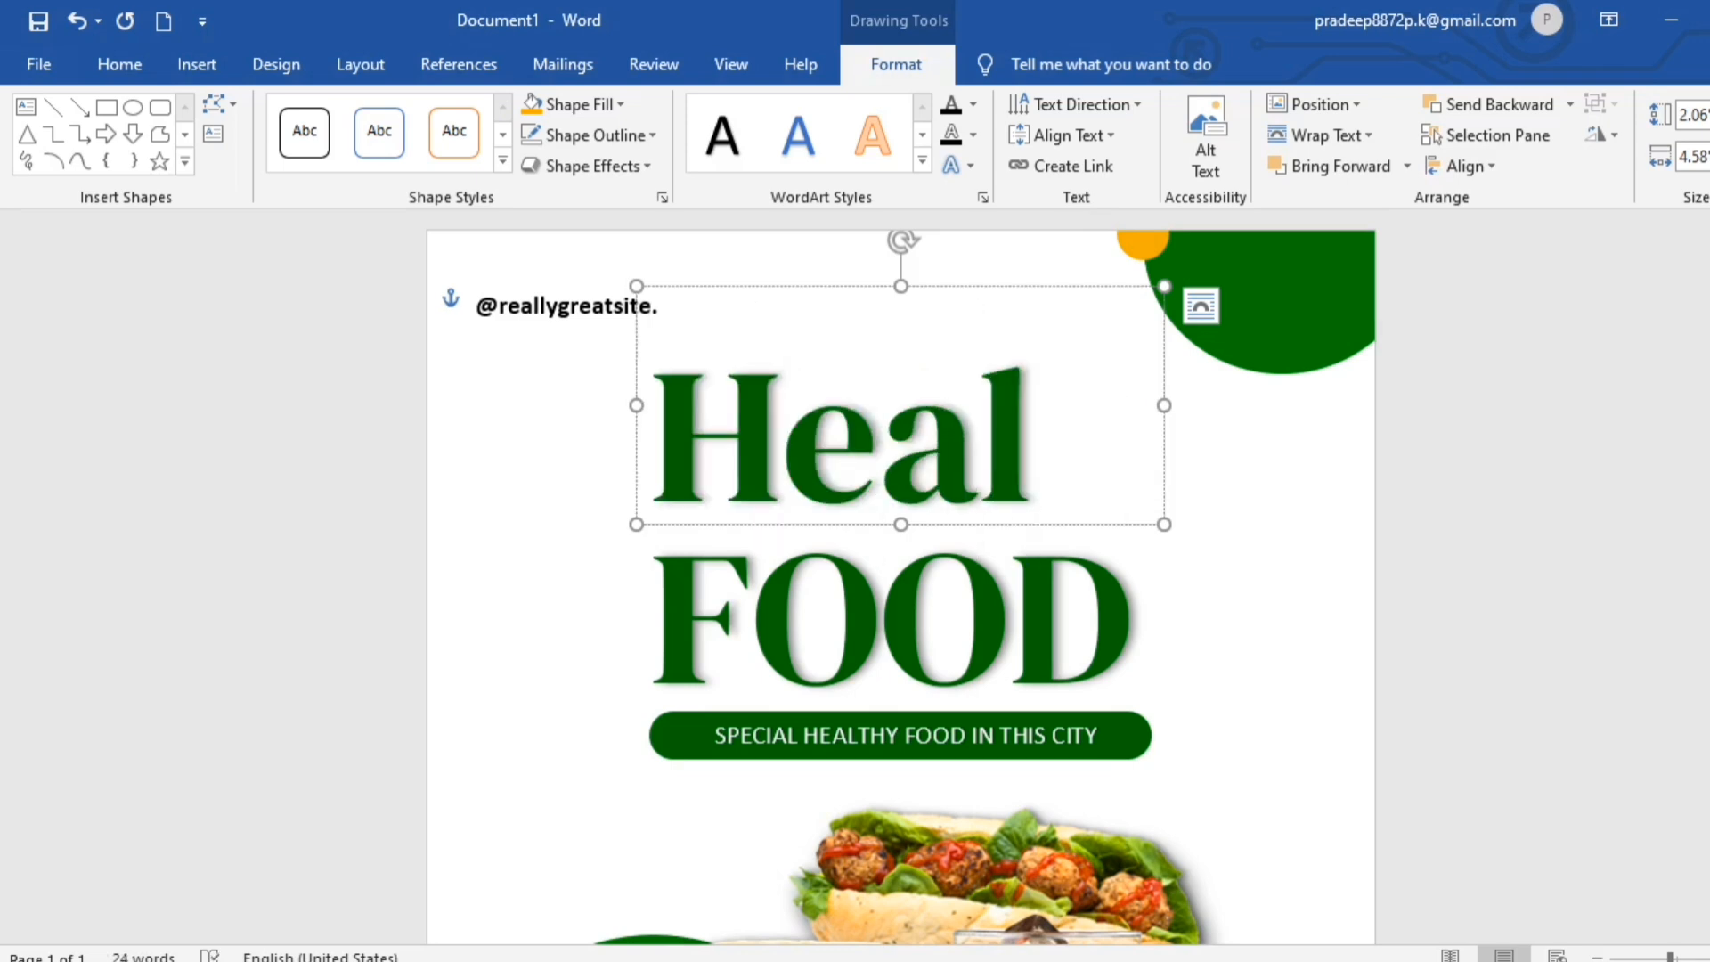
{"action": "type", "text": "thy"}
- Set the "Healthy" title in the Birthday Night font and shift its box slightly left above FOOD
{"action": "left_click", "coordinate": [119, 64]}
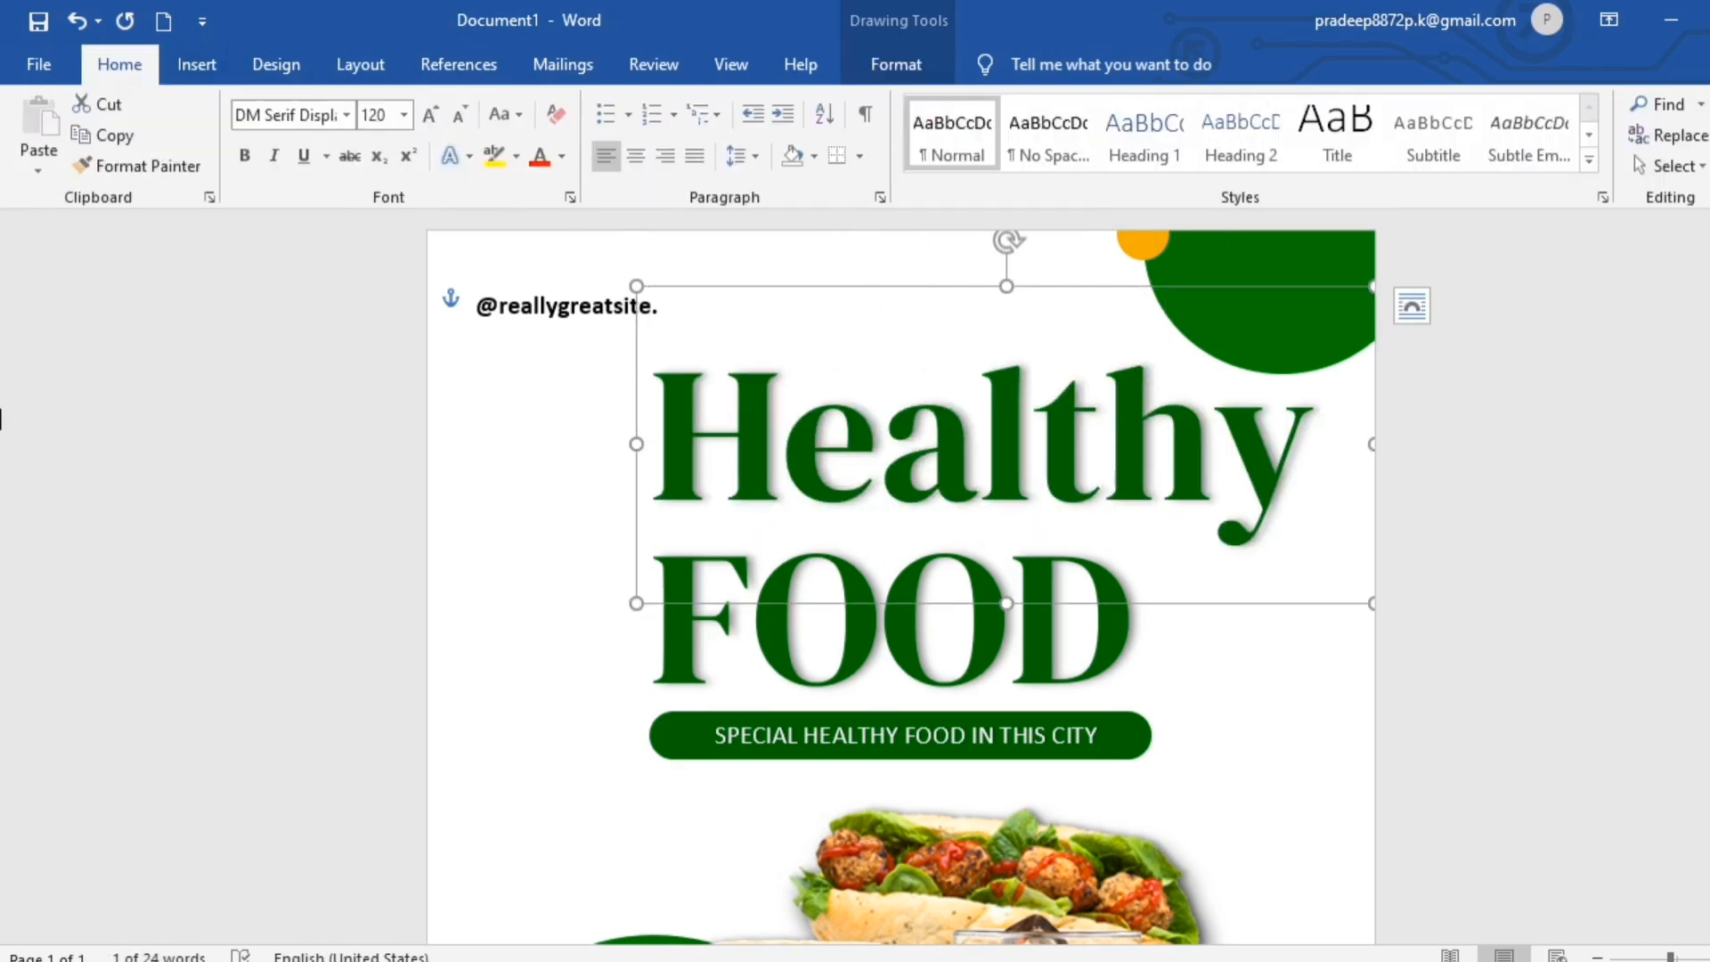
{"action": "left_click", "coordinate": [339, 114]}
{"action": "type", "text": "Birthday Night"}
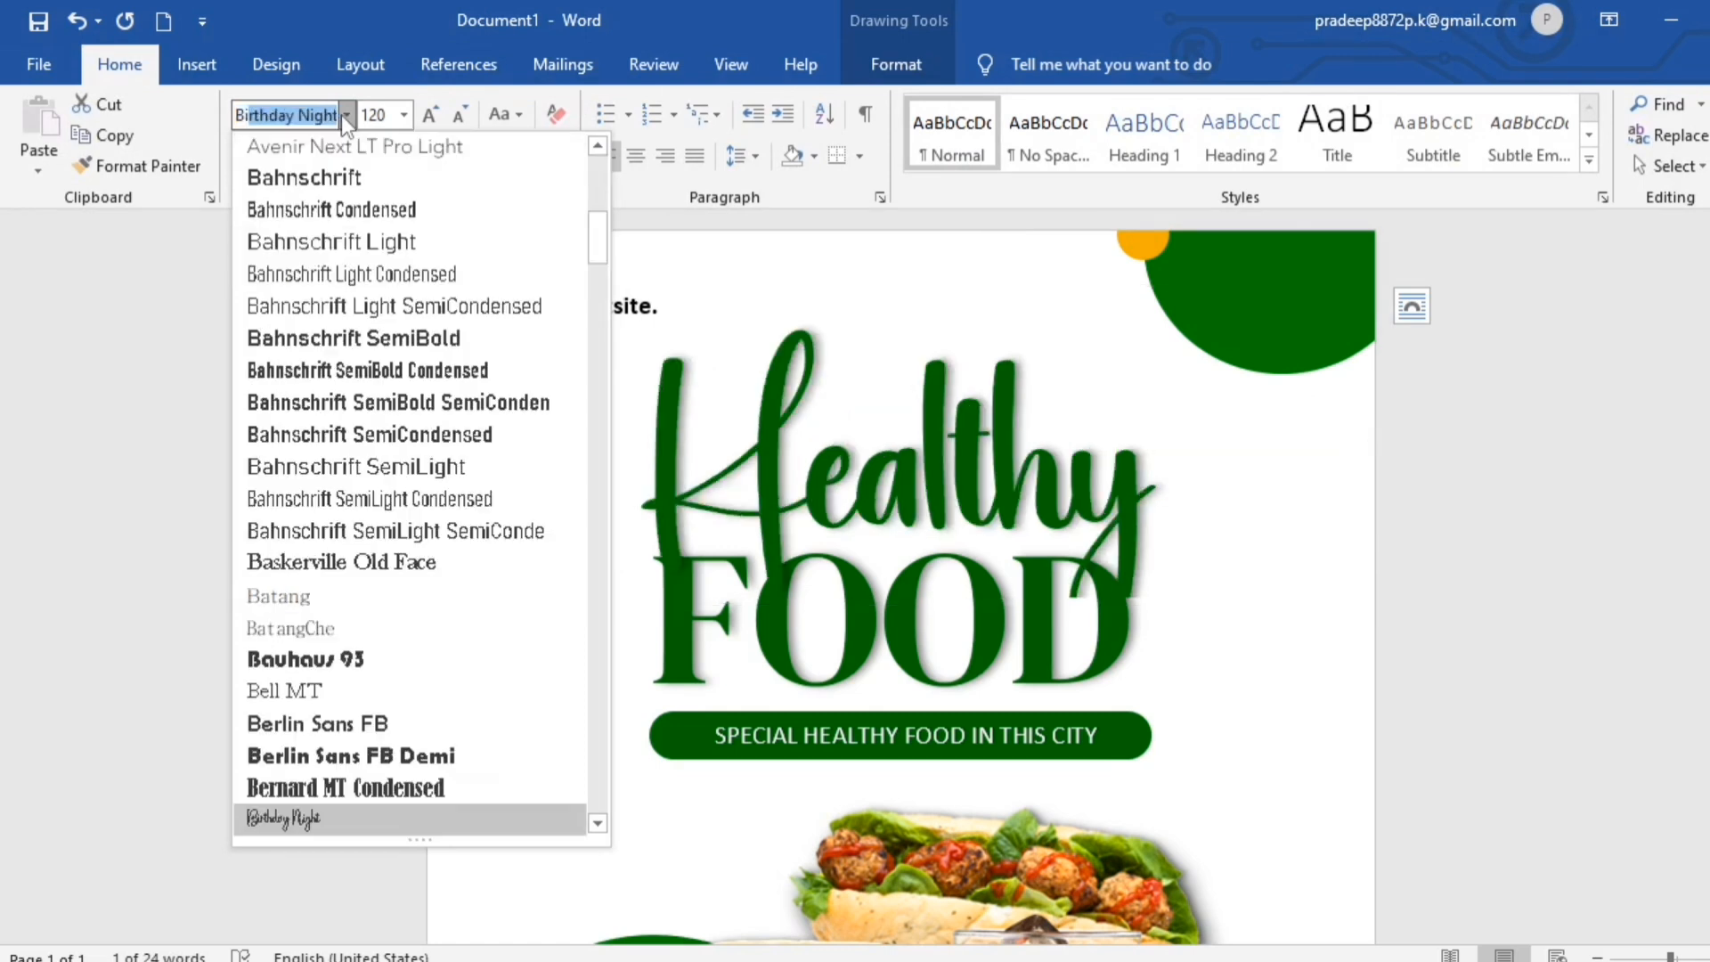
{"action": "key", "text": "Return"}
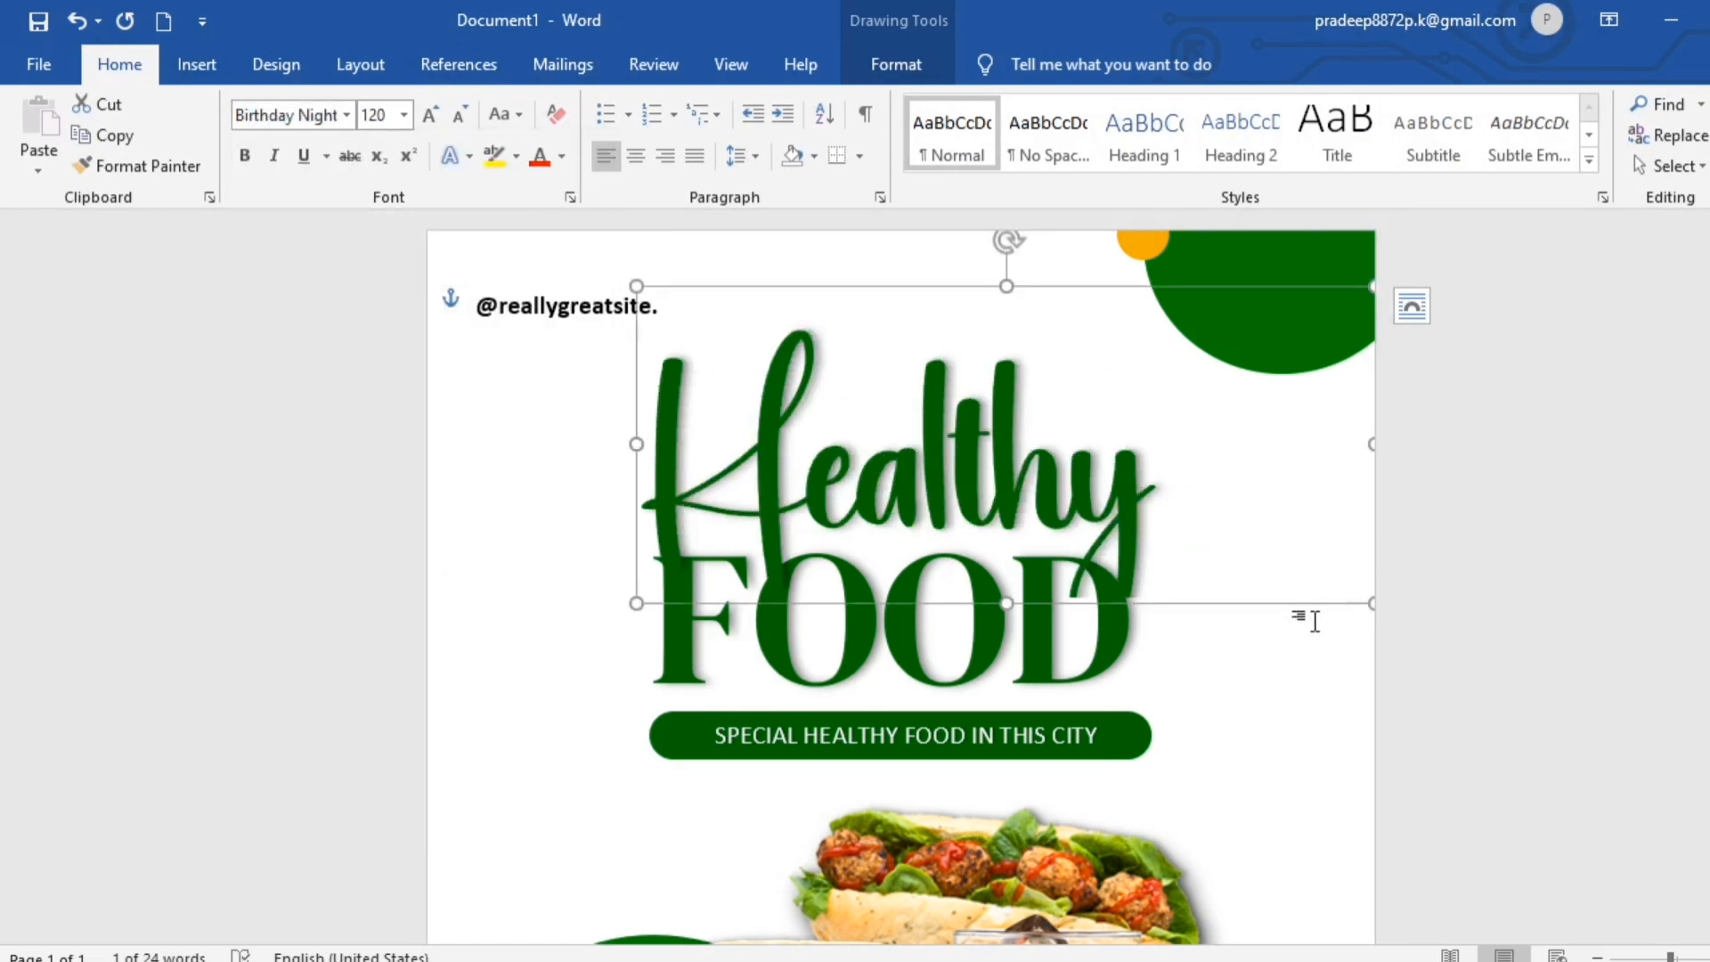
{"action": "left_click_drag", "start_coordinate": [1280, 609], "coordinate": [1225, 609]}
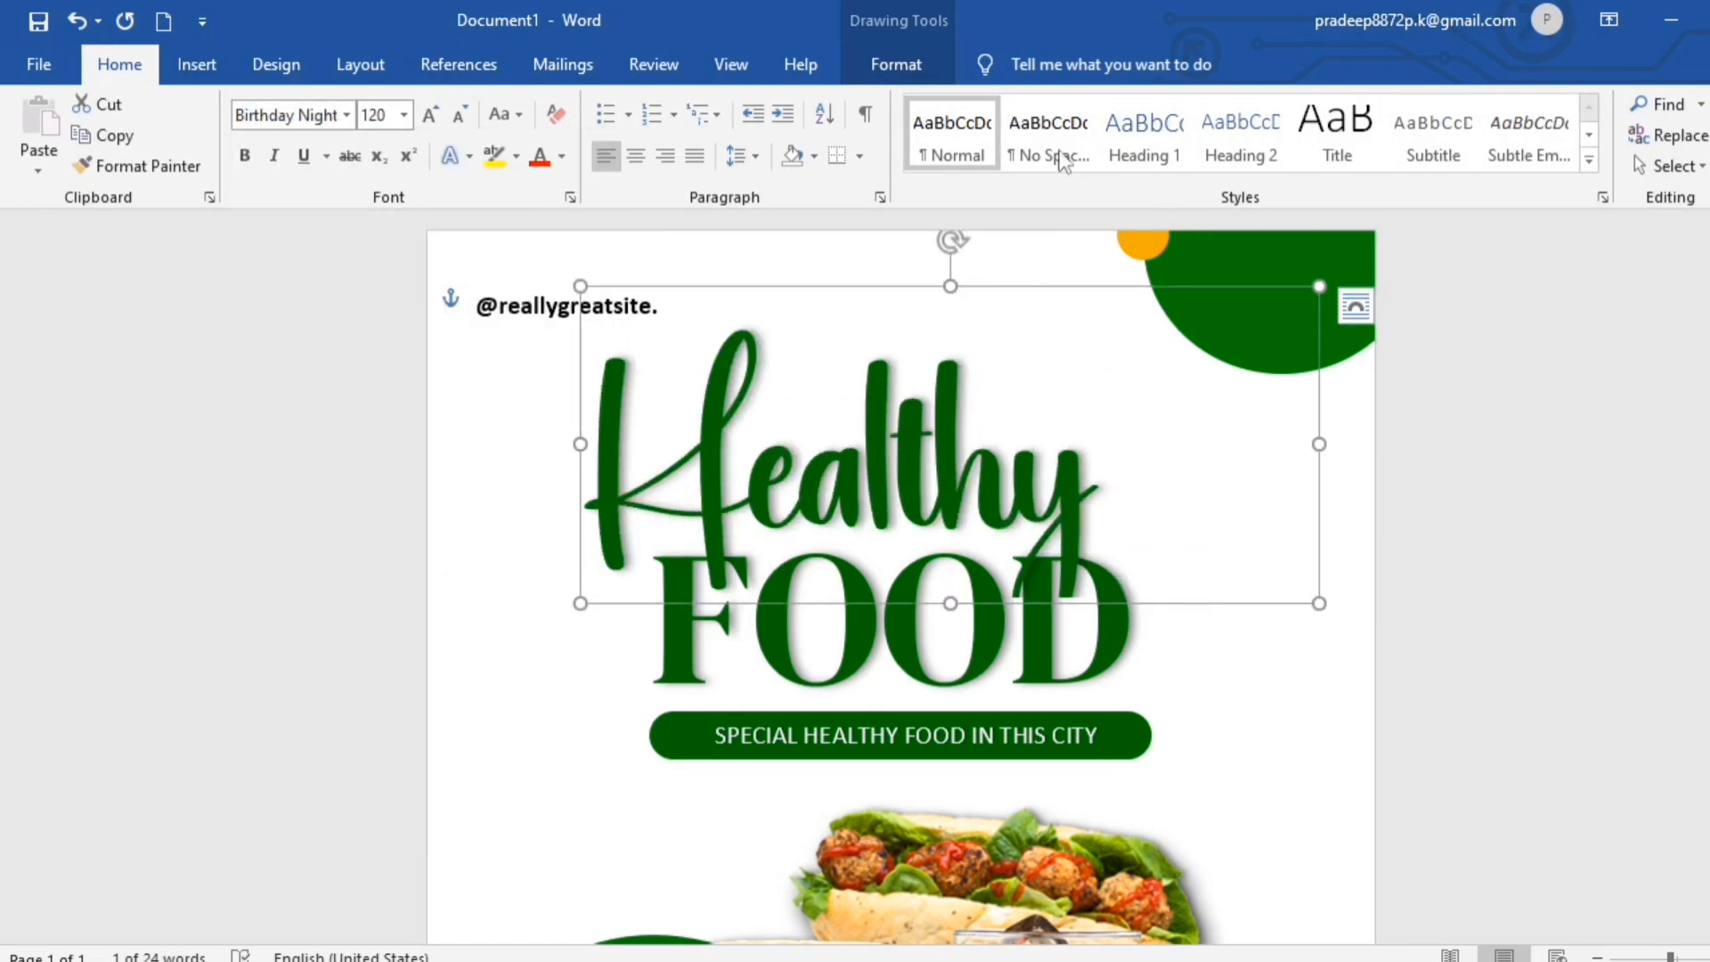
- Fill the "Healthy" title text with orange and make it italic
{"action": "left_click", "coordinate": [916, 59]}
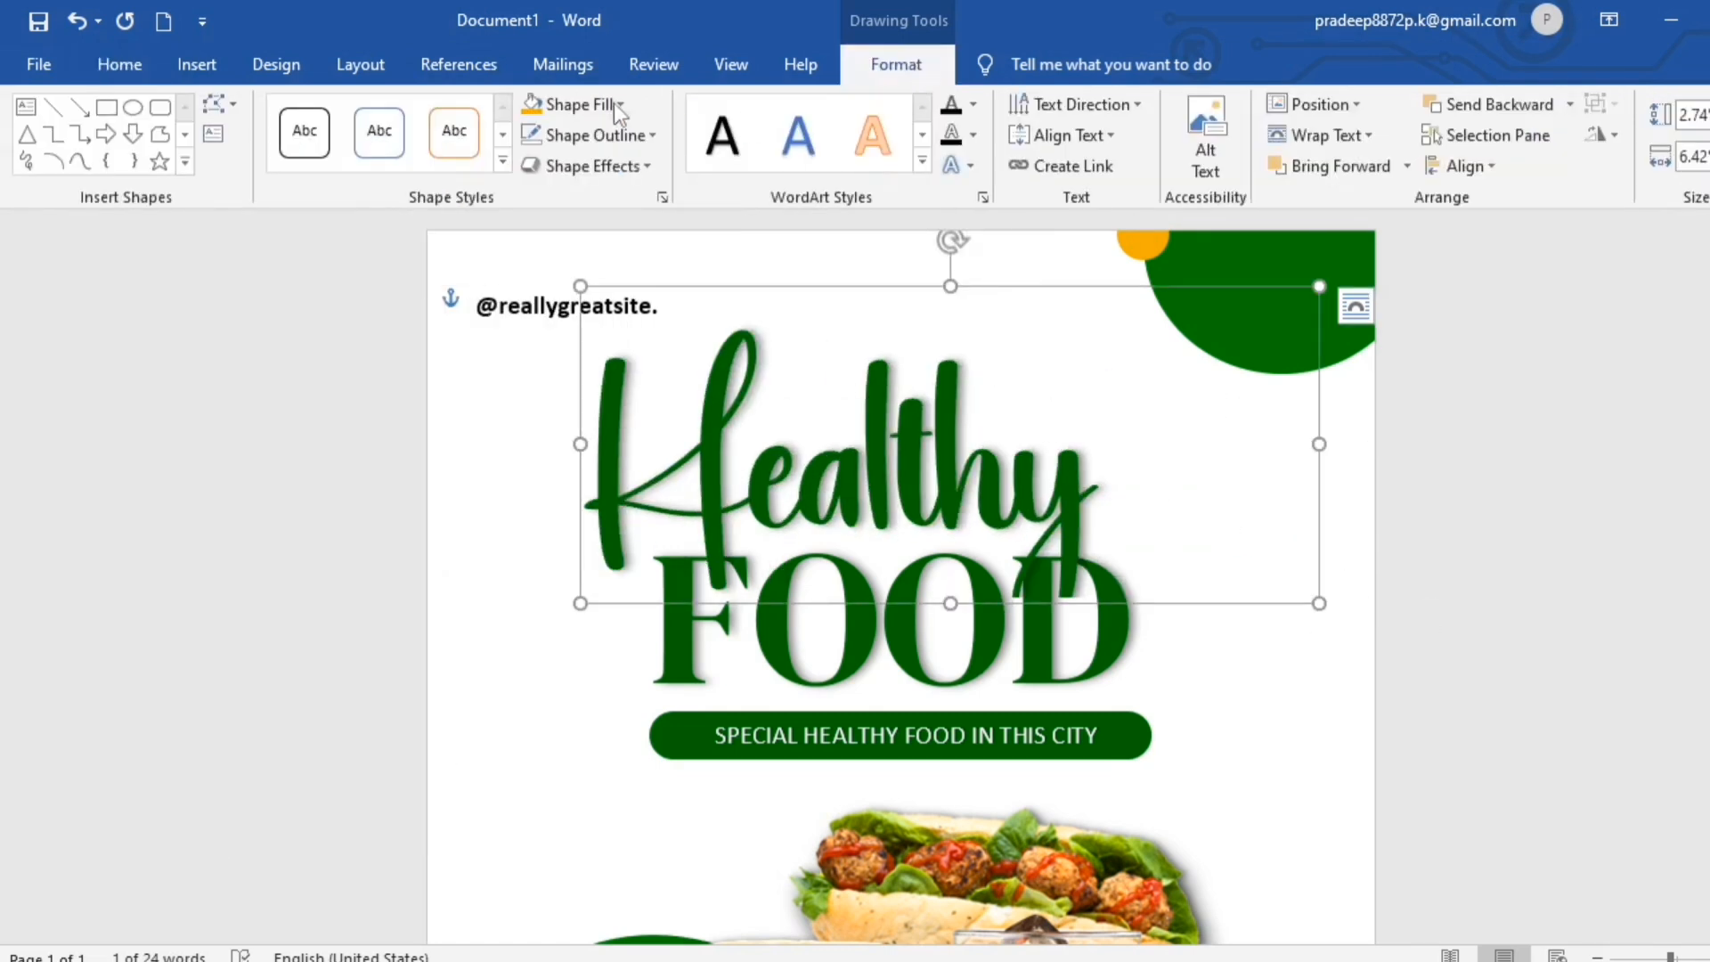
{"action": "left_click", "coordinate": [973, 105]}
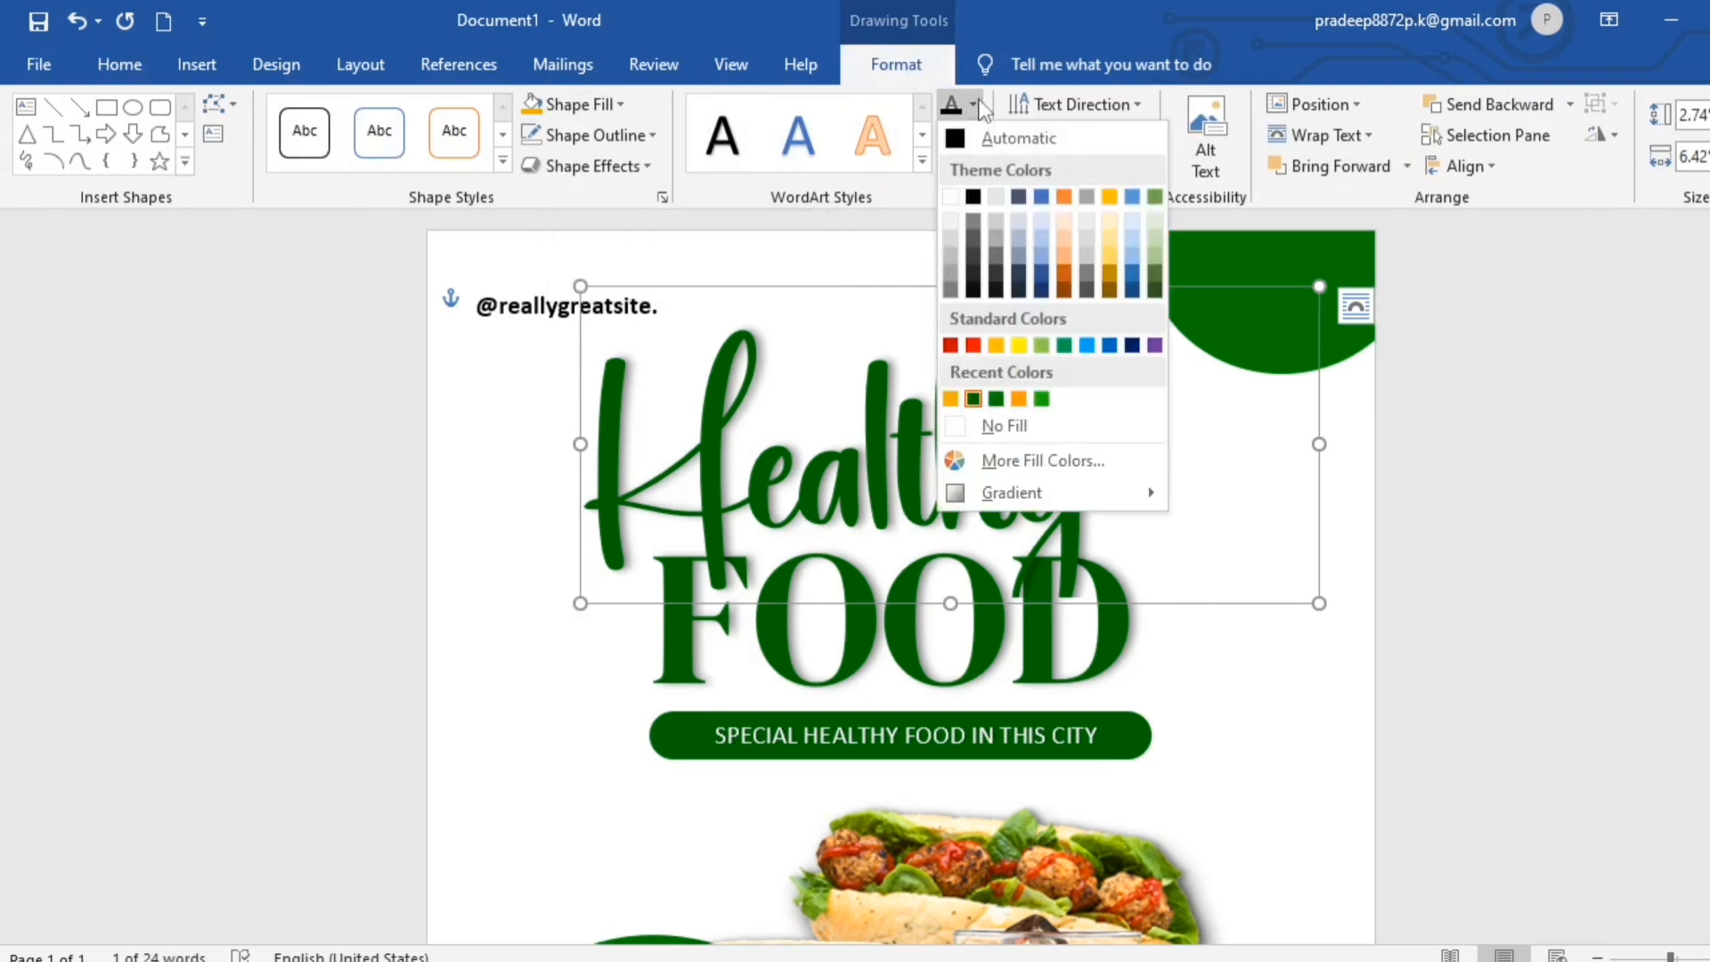
{"action": "left_click", "coordinate": [1019, 398]}
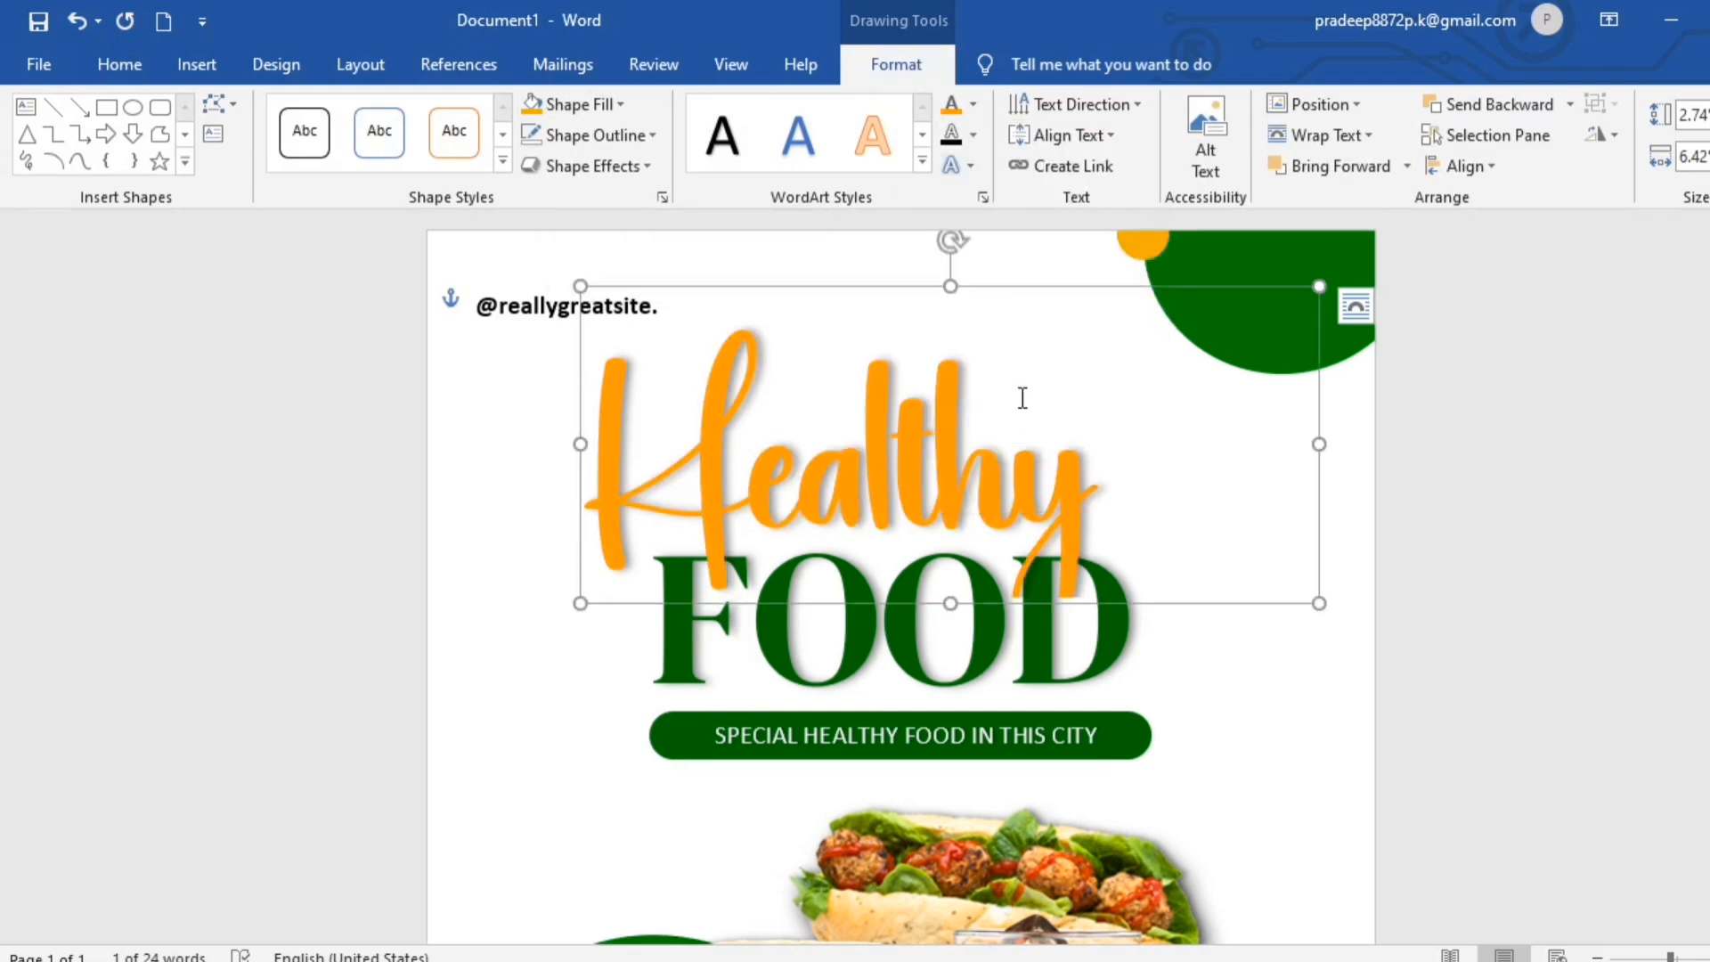
{"action": "left_click", "coordinate": [120, 64]}
{"action": "left_click", "coordinate": [276, 157]}
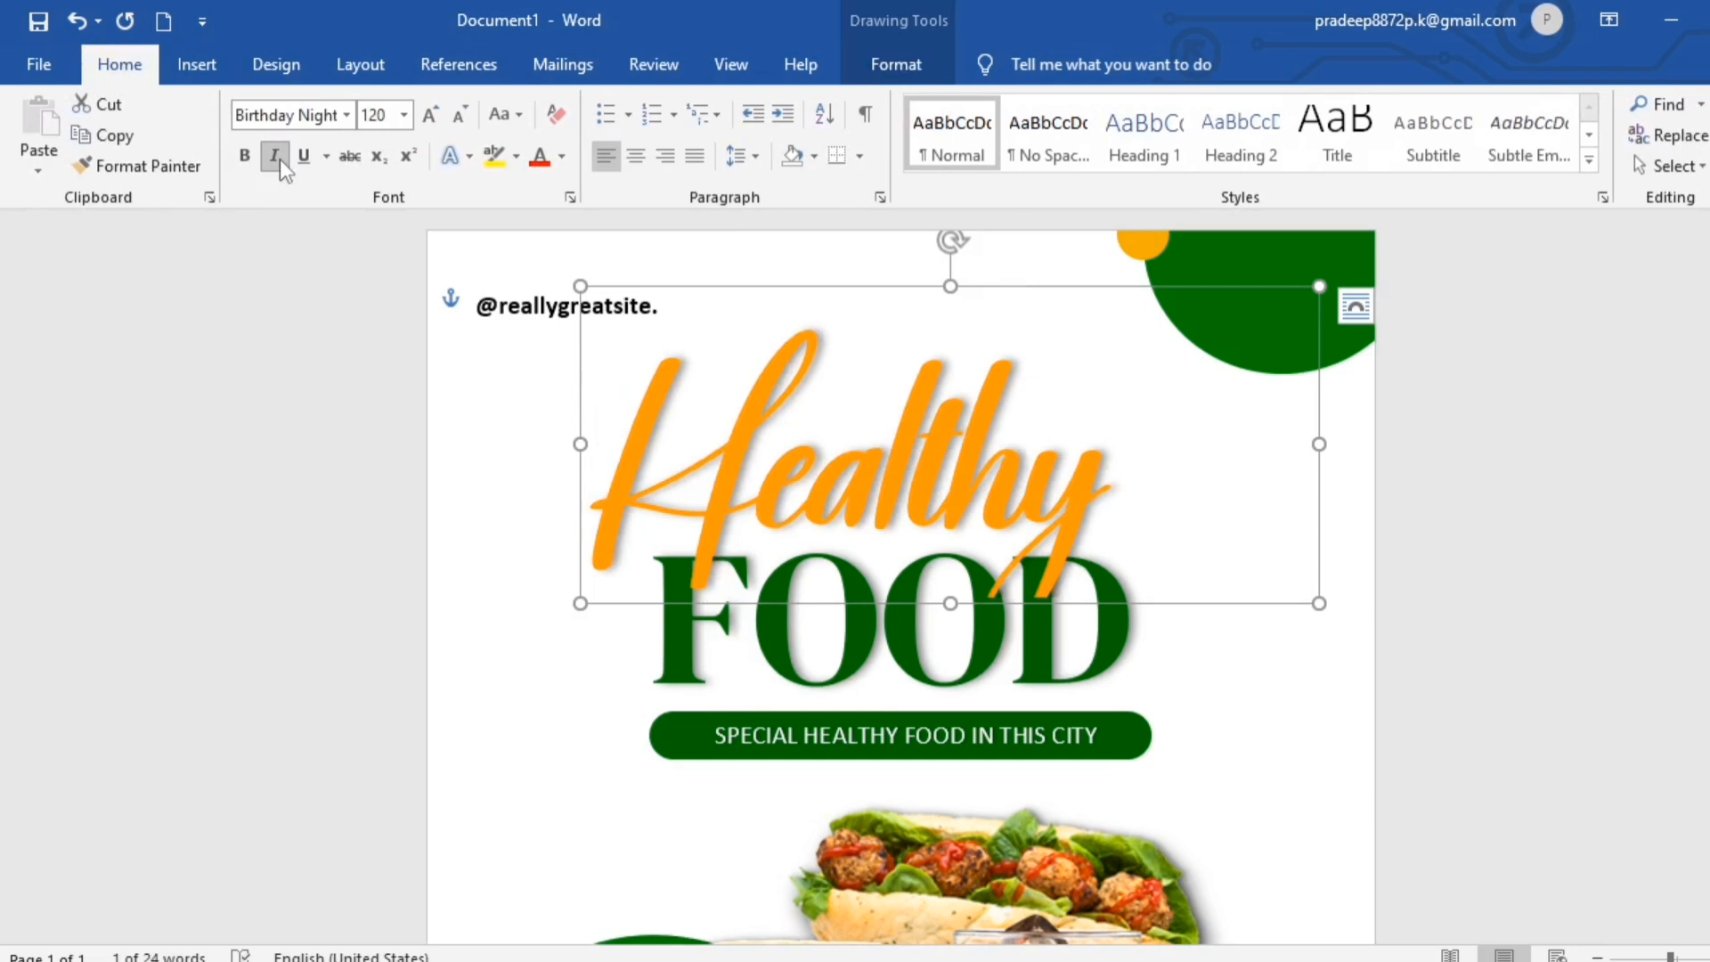
- Enlarge the "Healthy" and FOOD titles and add white "Healthy Food" text with a leaf logo on the green circle
{"action": "left_click", "coordinate": [1493, 820]}
{"action": "scroll", "coordinate": [1492, 820], "scroll_direction": "down", "scroll_amount": 3}
{"action": "scroll", "coordinate": [1482, 793], "scroll_direction": "up", "scroll_amount": 3}
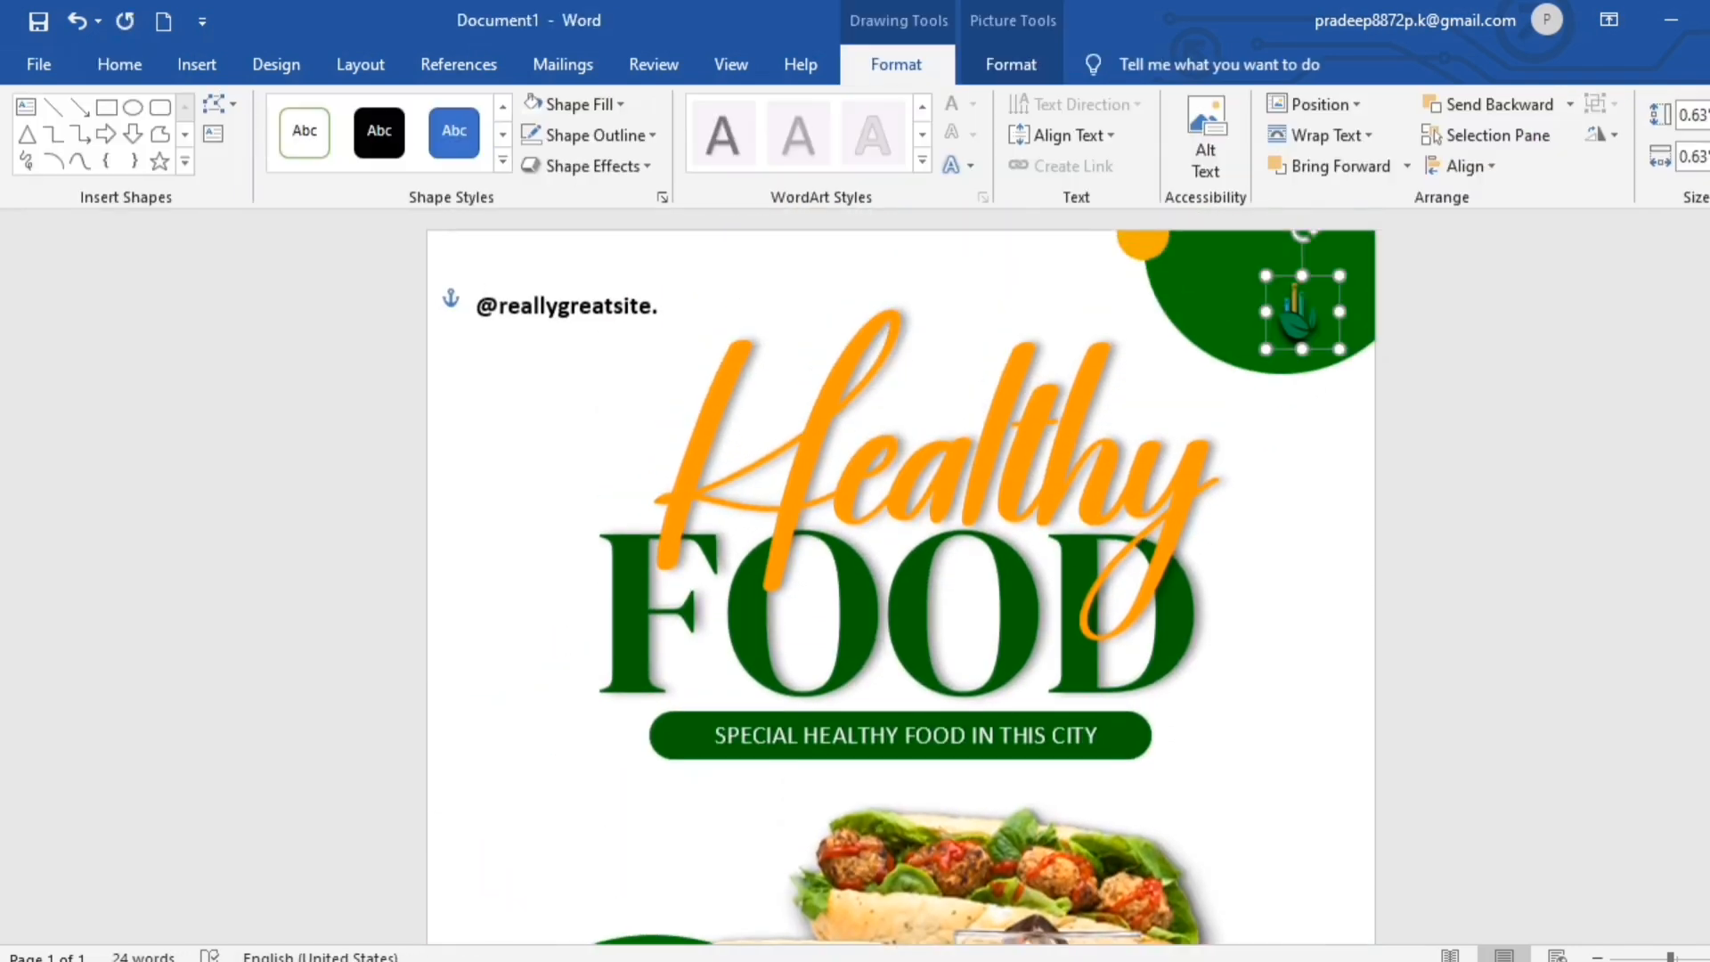
{"action": "left_click", "coordinate": [1482, 796]}
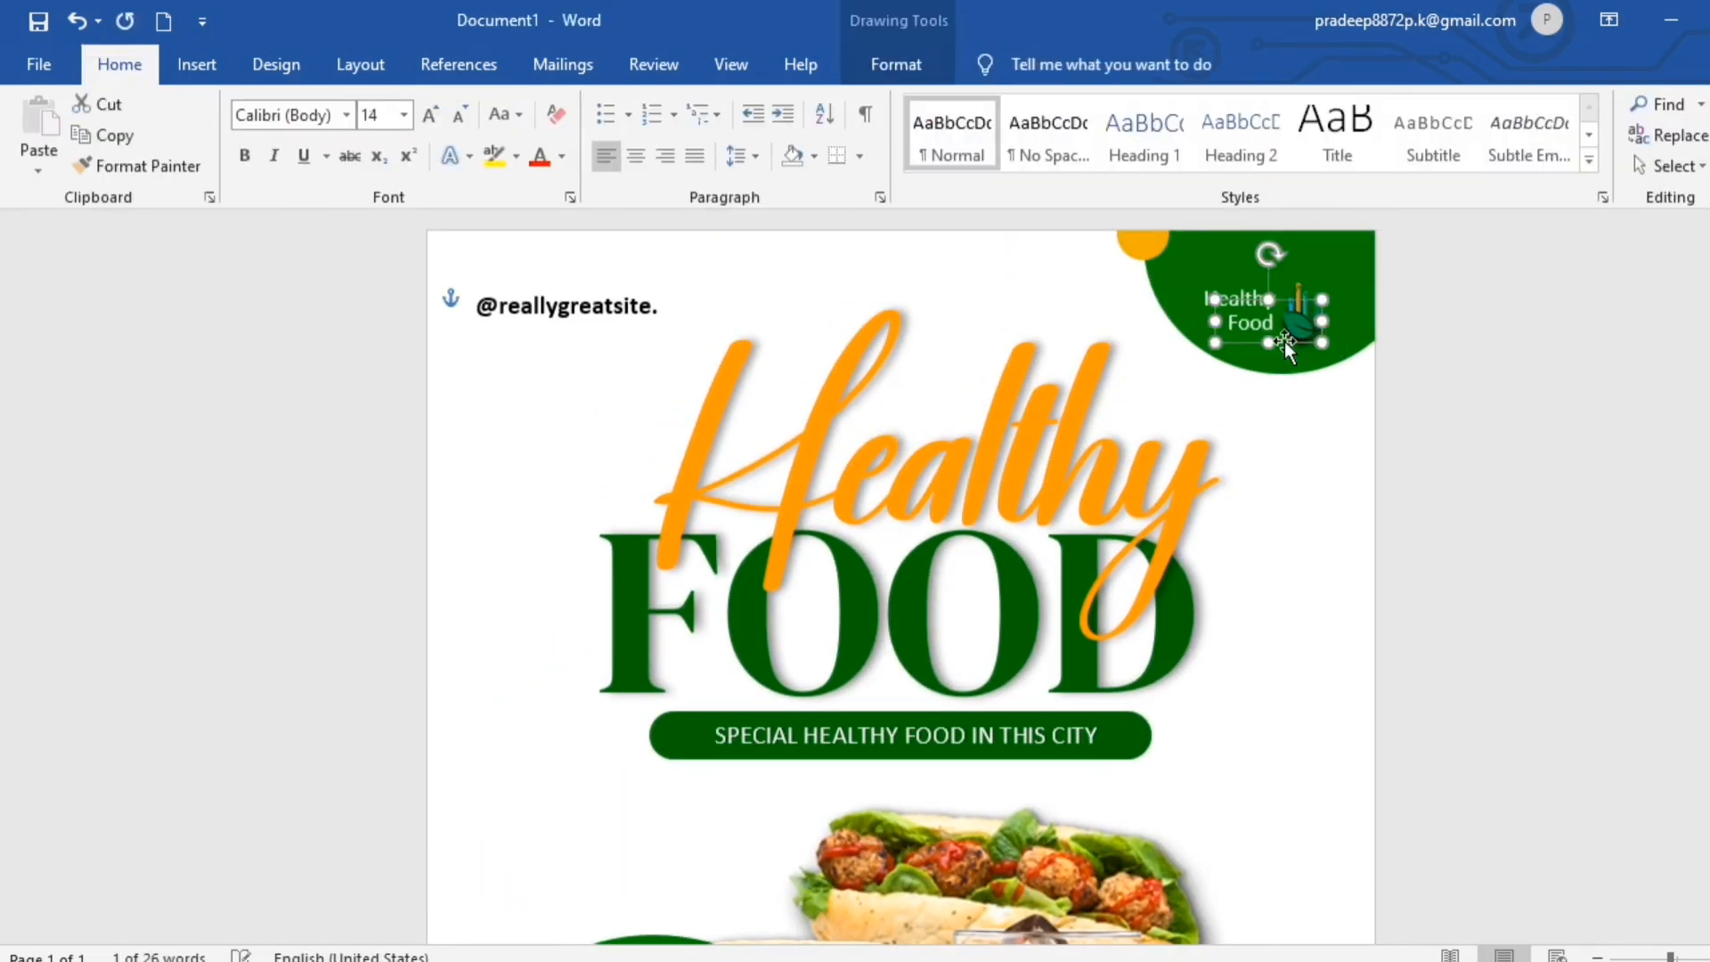
{"action": "left_click", "coordinate": [1562, 527]}
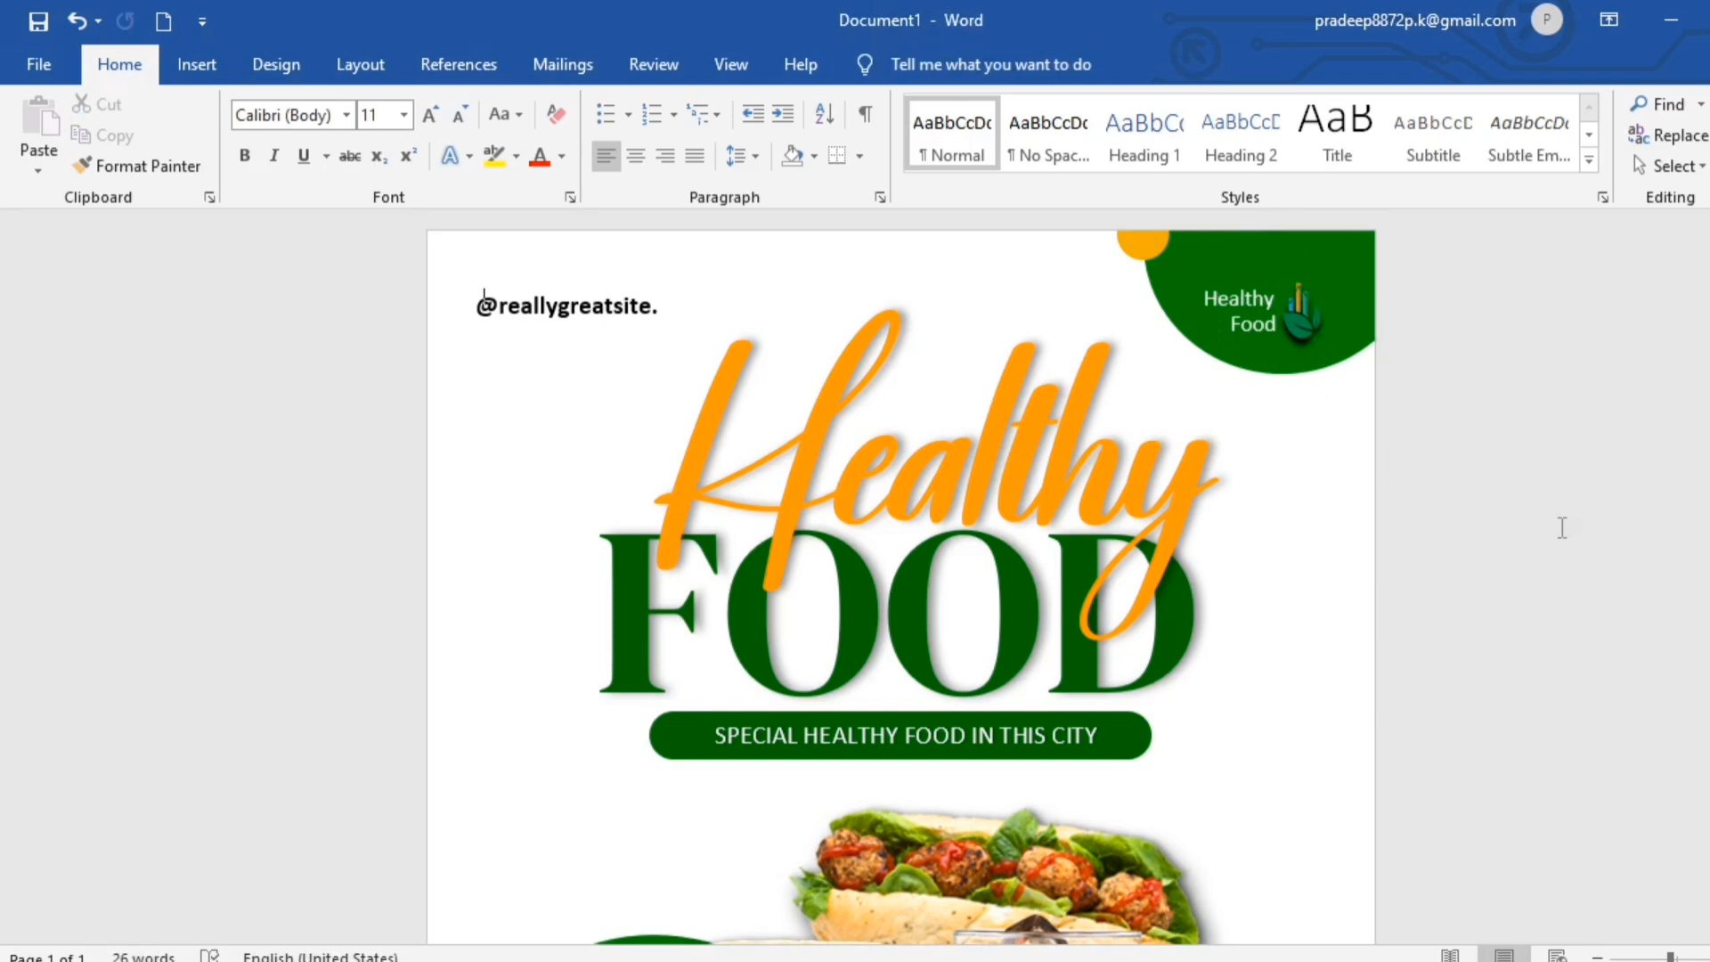
{"action": "left_click", "coordinate": [1136, 249]}
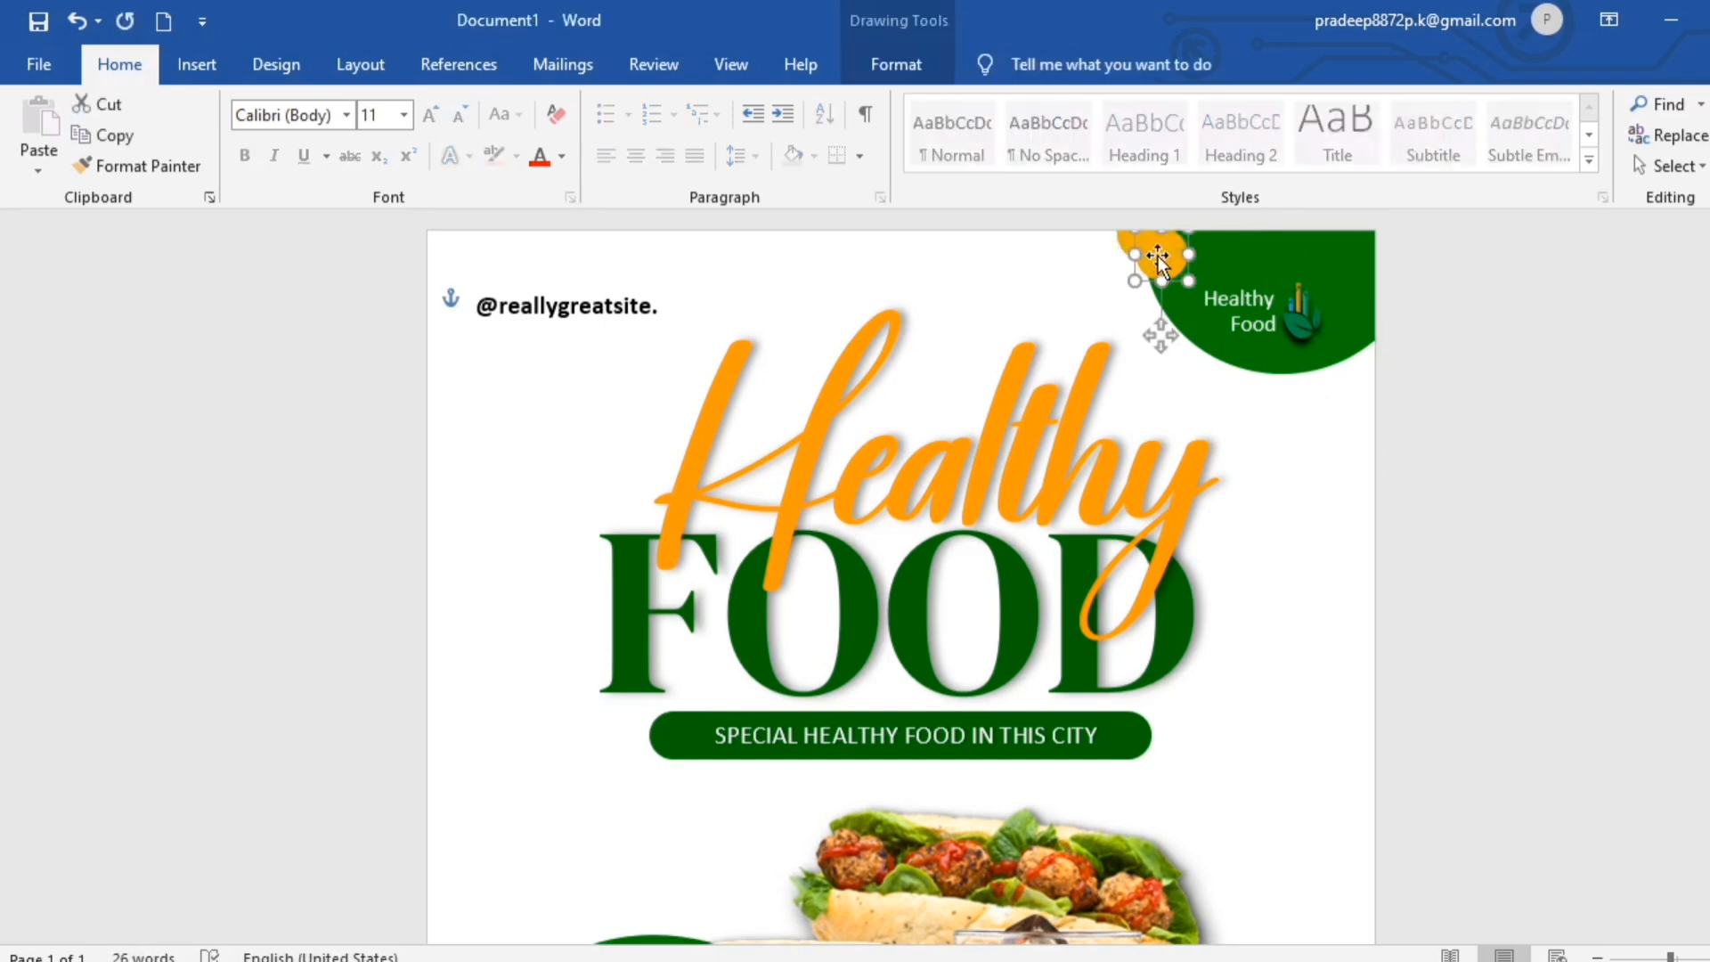
{"action": "left_click_drag", "start_coordinate": [1157, 259], "coordinate": [510, 354]}
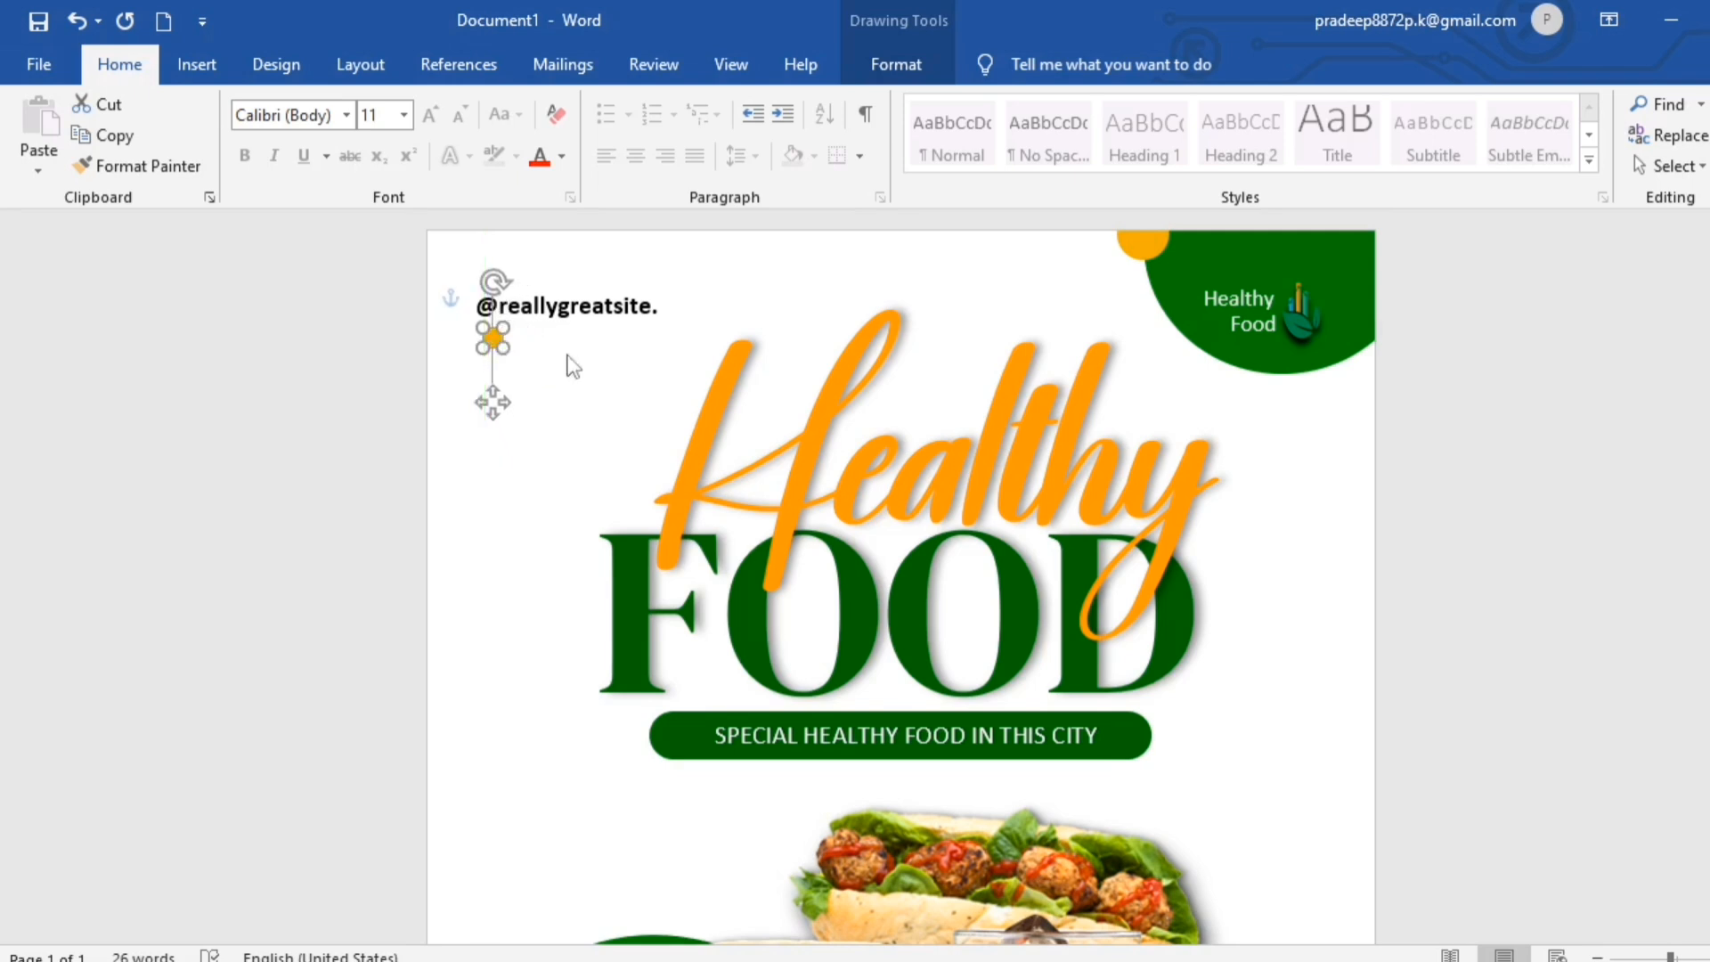
{"action": "key", "text": "Left"}
{"action": "key", "text": "Left"}
{"action": "key", "text": "Left"}
{"action": "key", "text": "Up"}
{"action": "key", "text": "Up"}
{"action": "key", "text": "Up"}
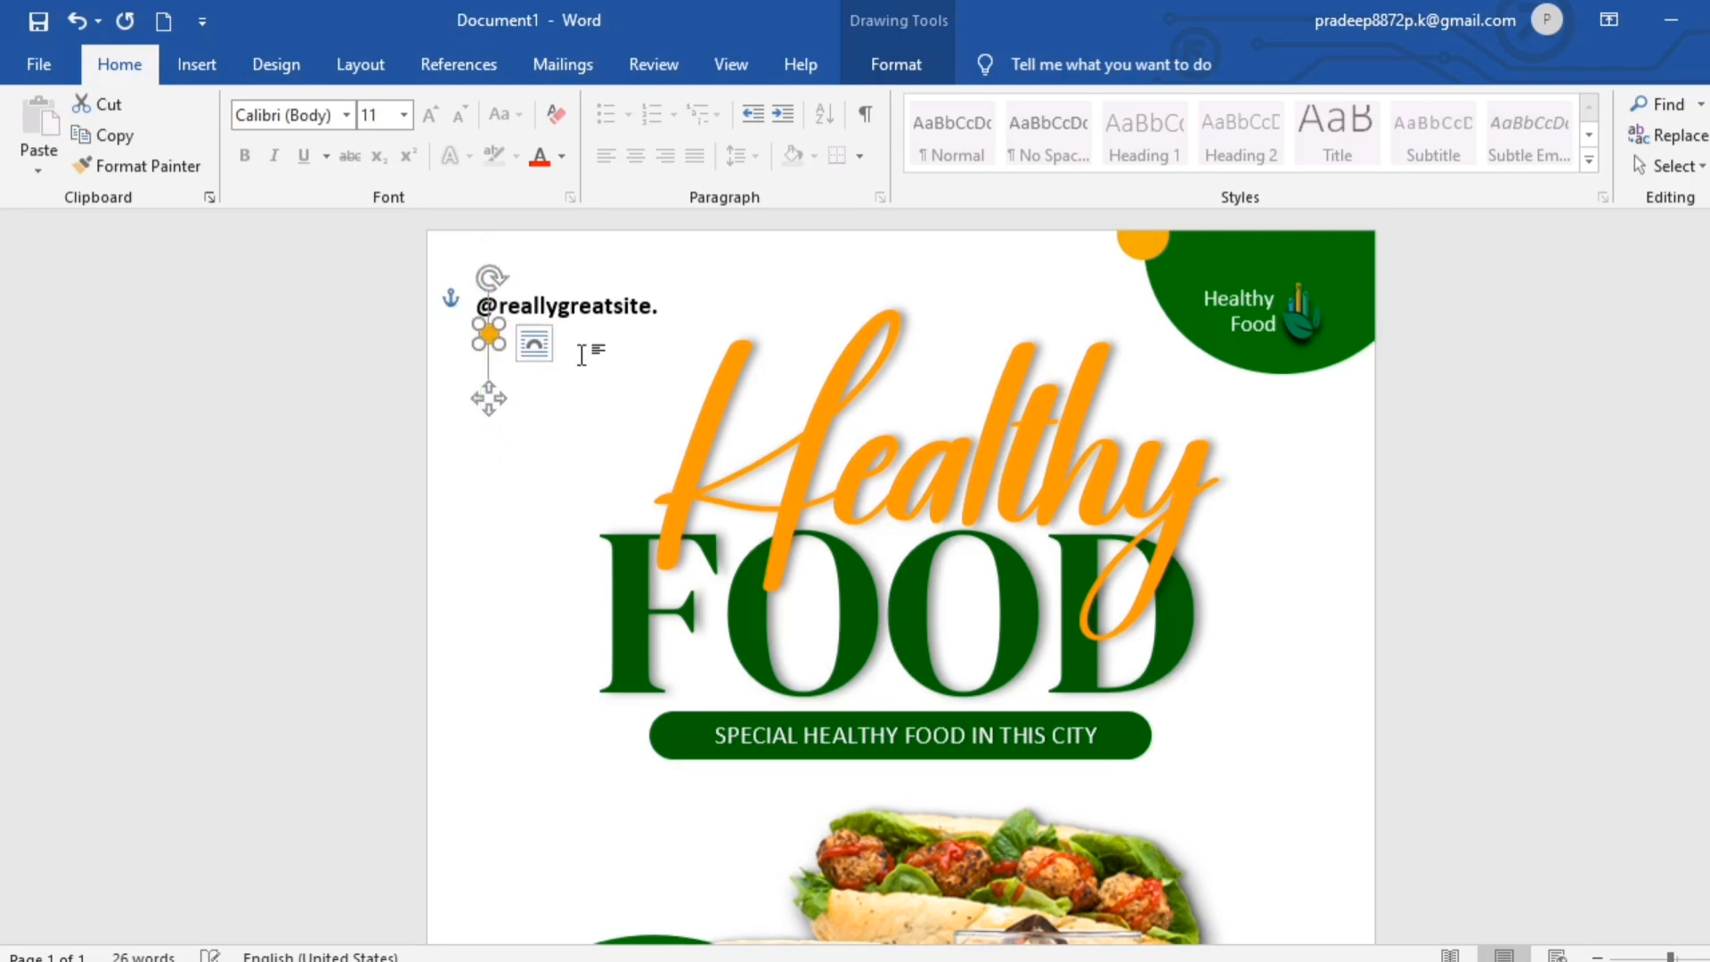
{"action": "left_click", "coordinate": [1683, 545]}
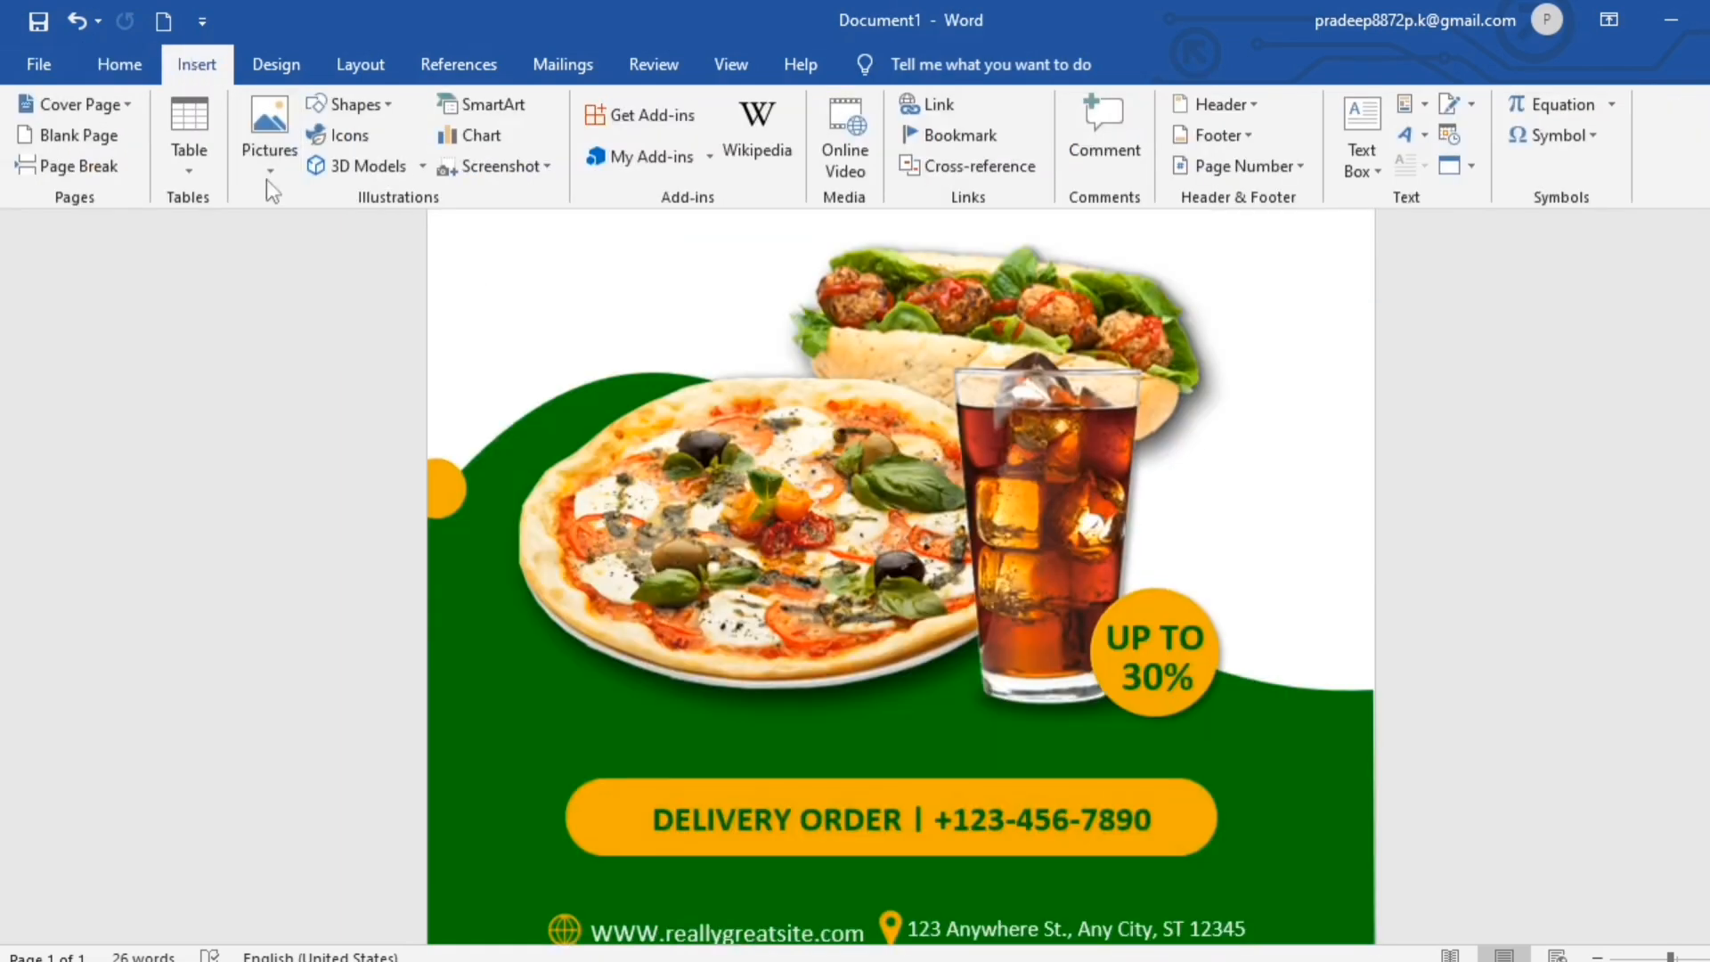
- Insert the green leaf picture, make it float freely, and place it 2" by 1.9" partly off the page's right edge beside the discount circle
{"action": "left_click", "coordinate": [265, 174]}
{"action": "left_click", "coordinate": [329, 236]}
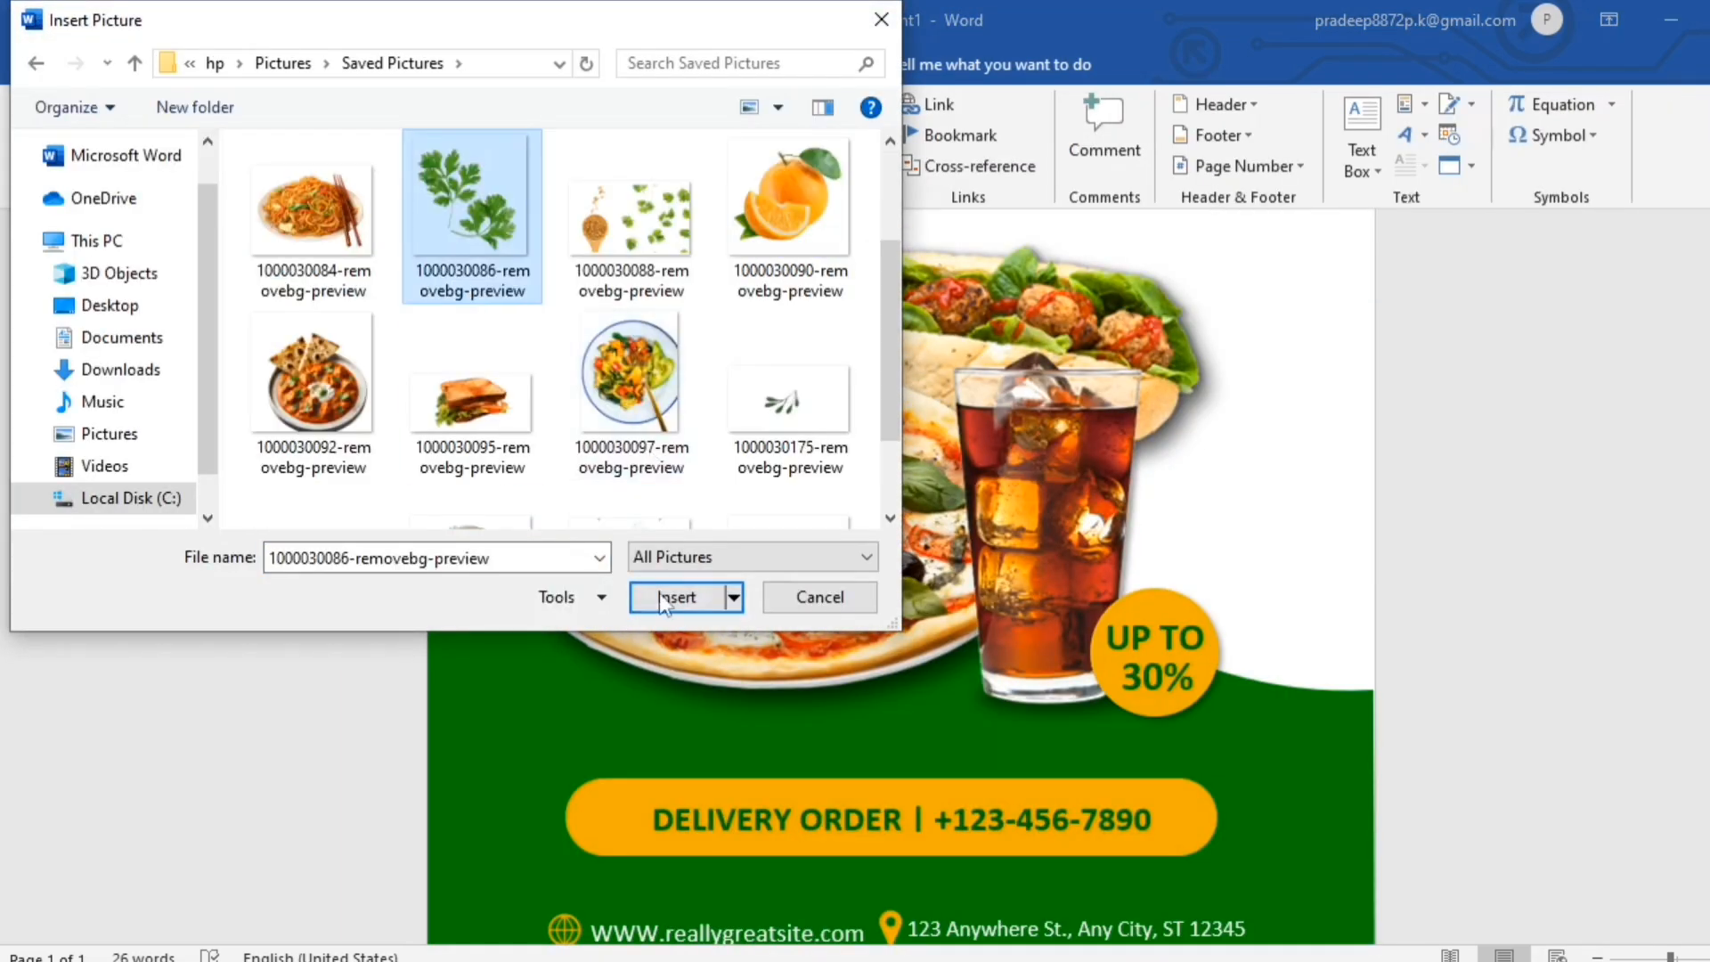
{"action": "left_click", "coordinate": [660, 593]}
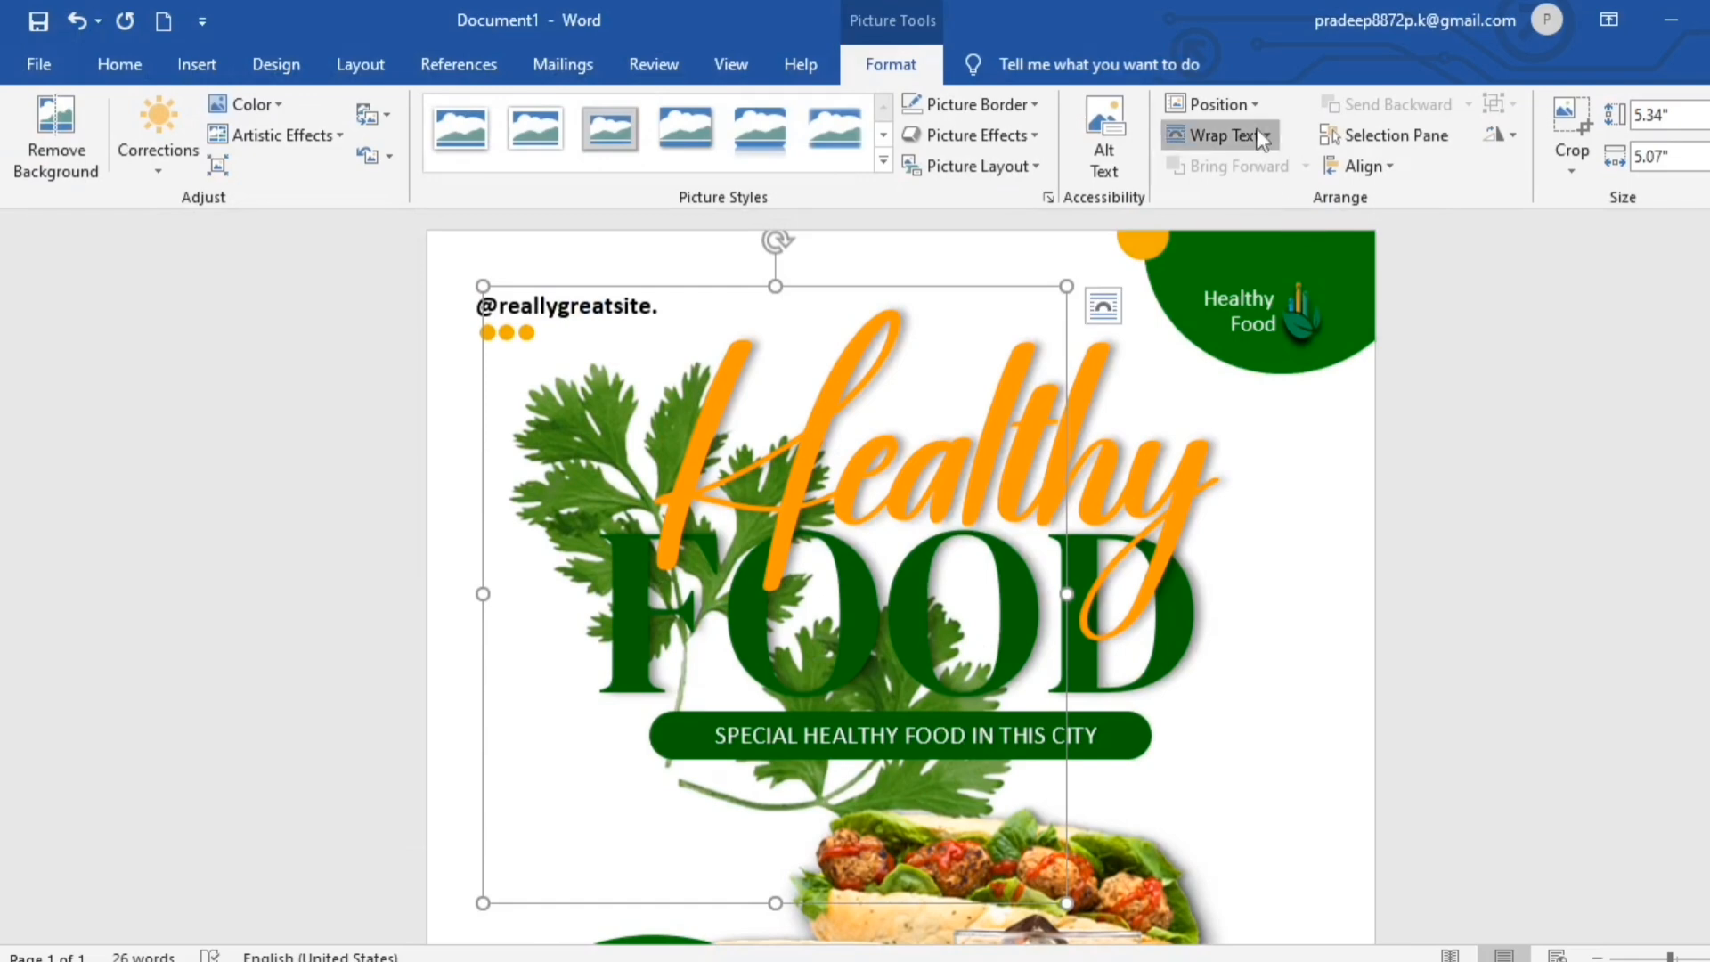
{"action": "left_click", "coordinate": [1221, 135]}
{"action": "left_click", "coordinate": [1252, 361]}
{"action": "left_click_drag", "start_coordinate": [901, 792], "coordinate": [1162, 801]}
{"action": "mouse_move", "coordinate": [1360, 797]}
{"action": "left_mouse_down"}
{"action": "mouse_move", "coordinate": [1401, 805]}
{"action": "mouse_move", "coordinate": [1381, 805]}
{"action": "left_mouse_up"}
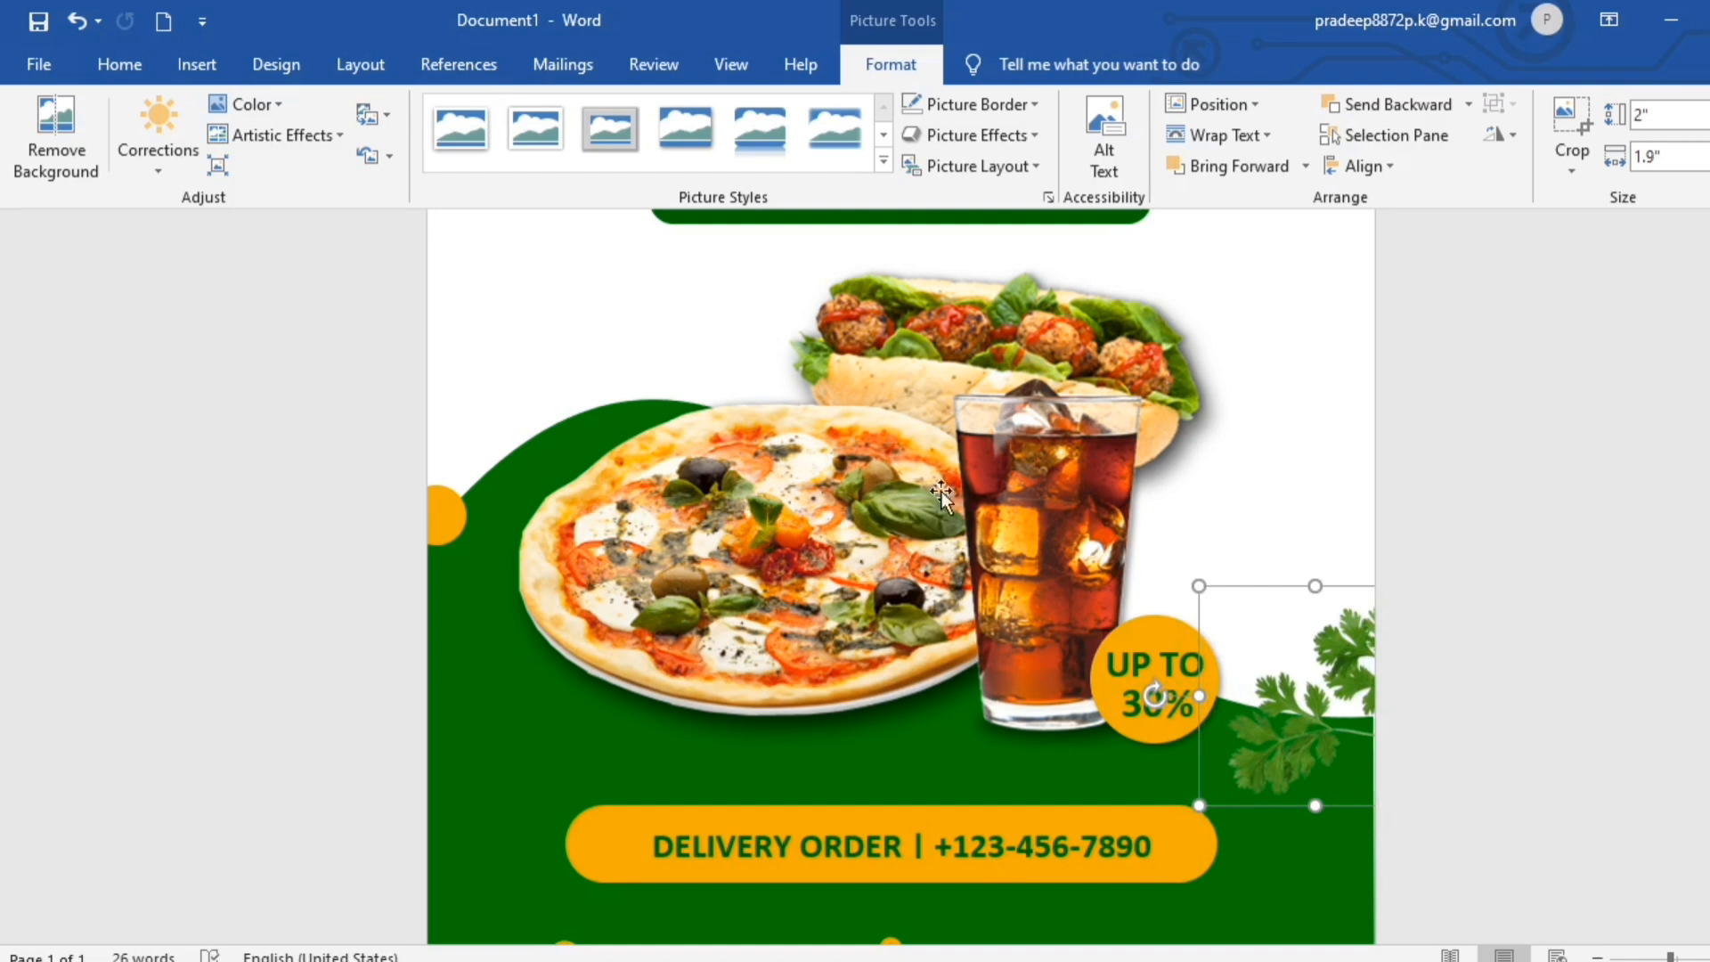
- Set the leaf picture's color saturation to 400% and give it an outer shadow offset to the lower left
{"action": "left_click", "coordinate": [267, 104]}
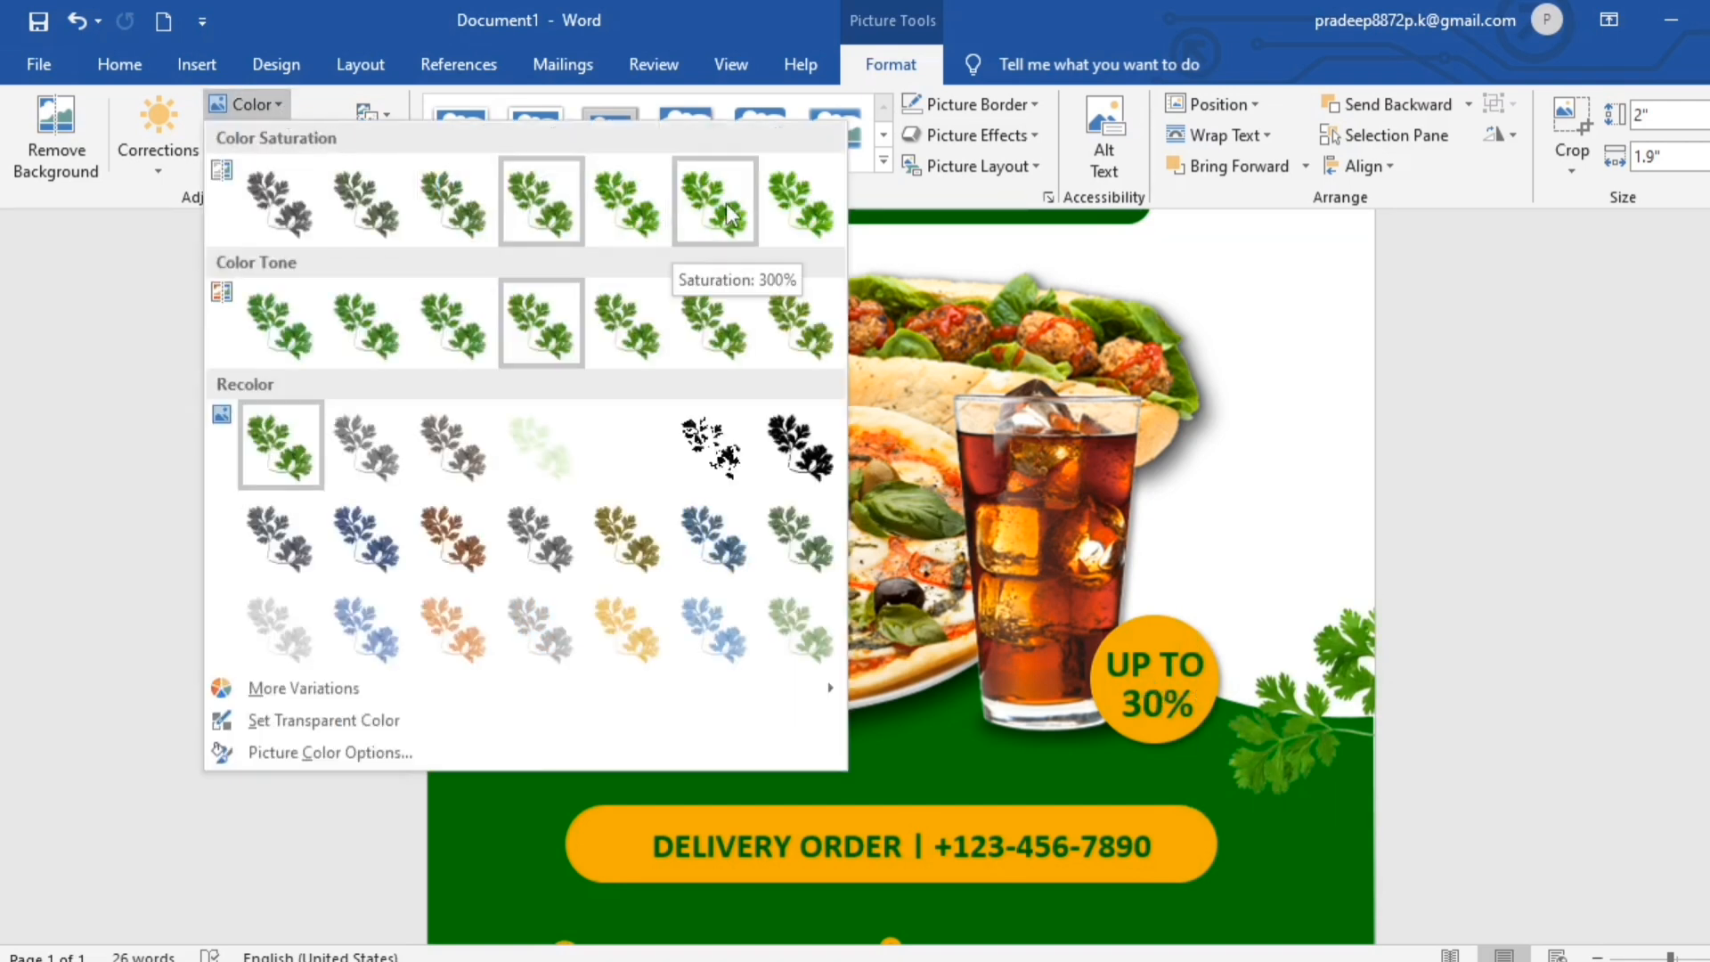
{"action": "left_click", "coordinate": [816, 212]}
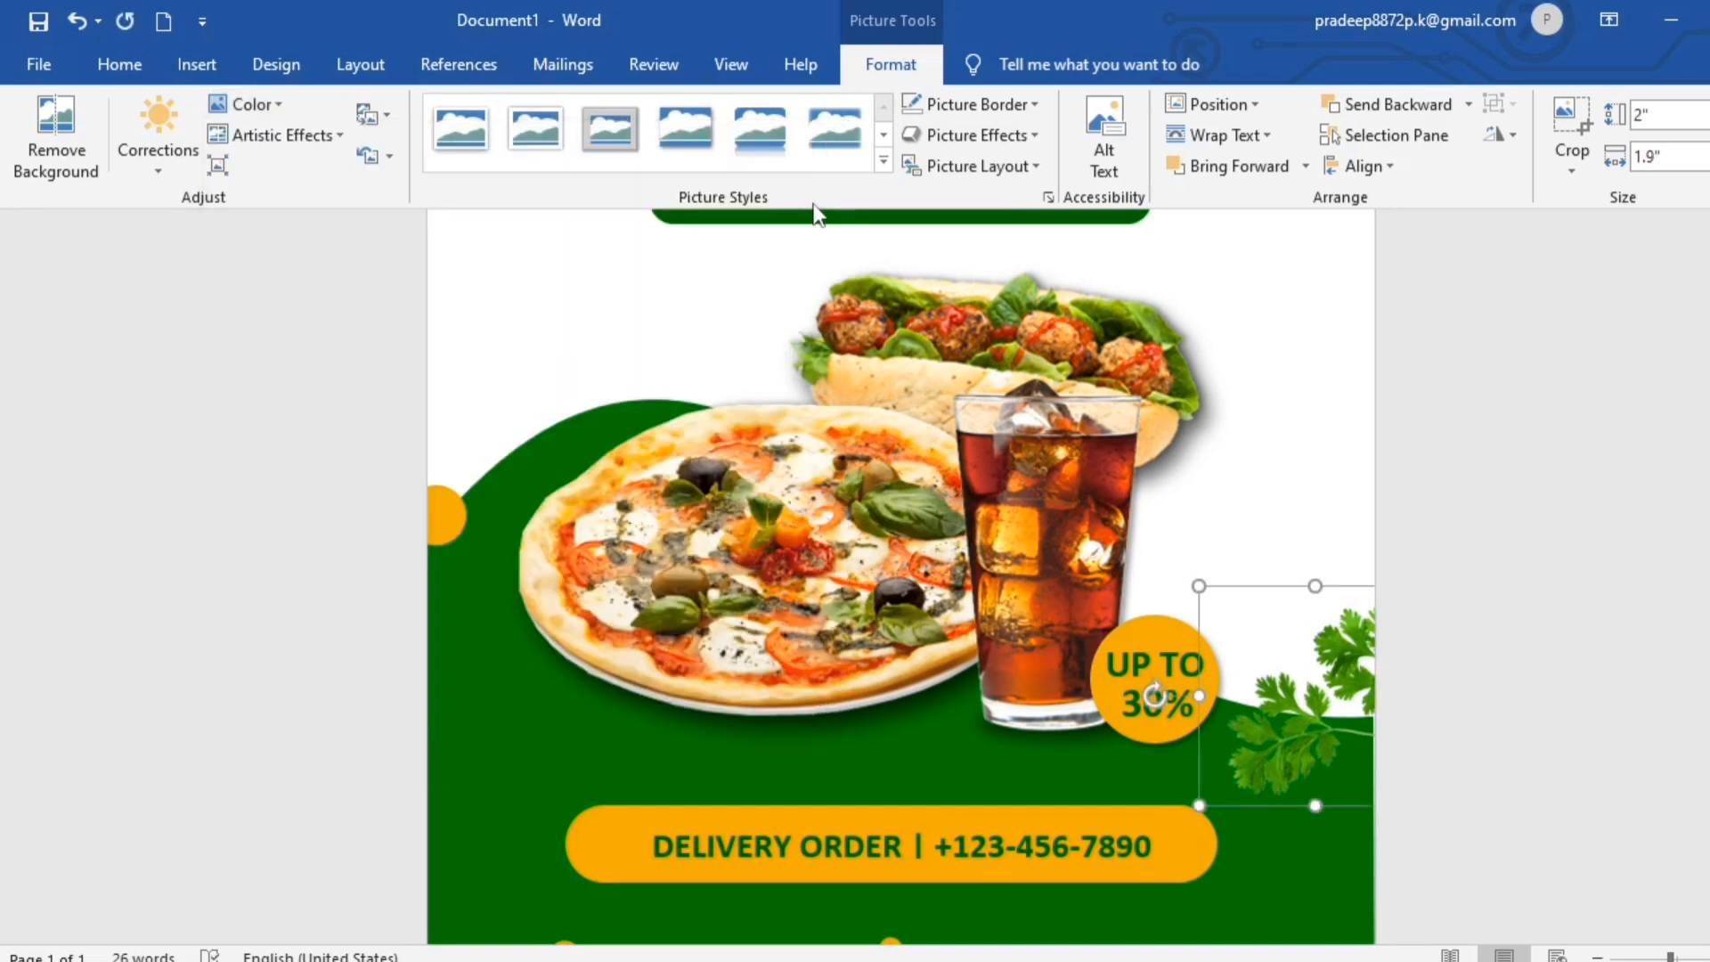
{"action": "left_click", "coordinate": [883, 162]}
{"action": "left_click", "coordinate": [1040, 131]}
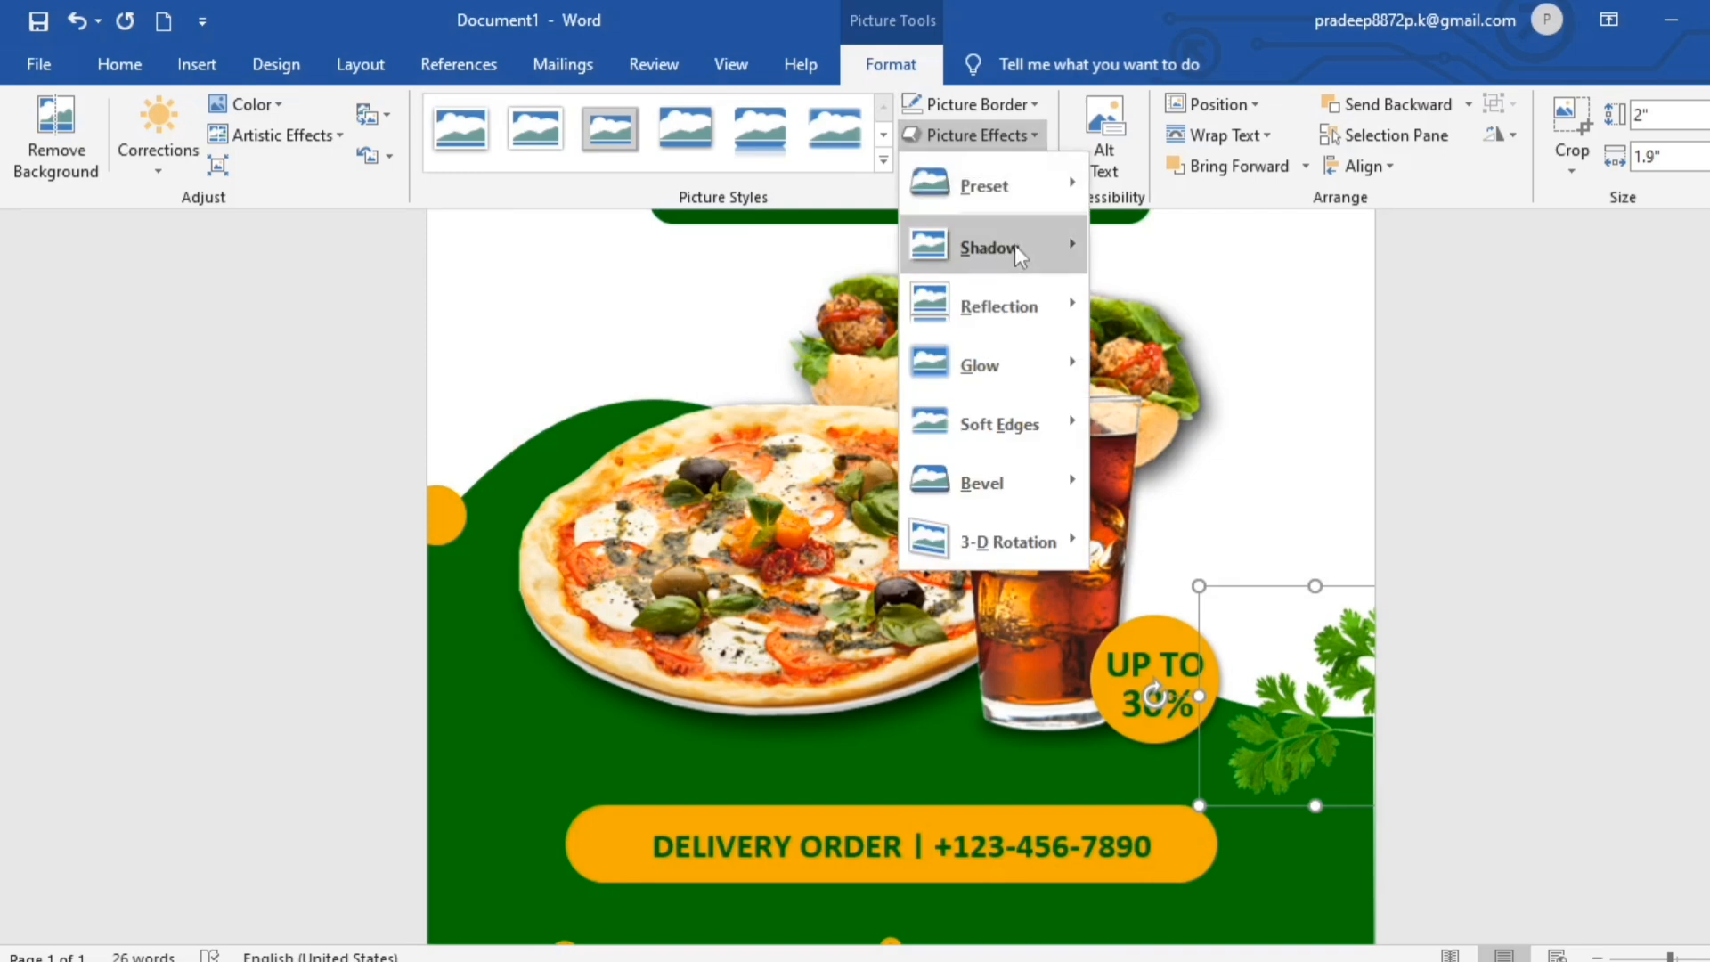
{"action": "mouse_move", "coordinate": [1018, 249]}
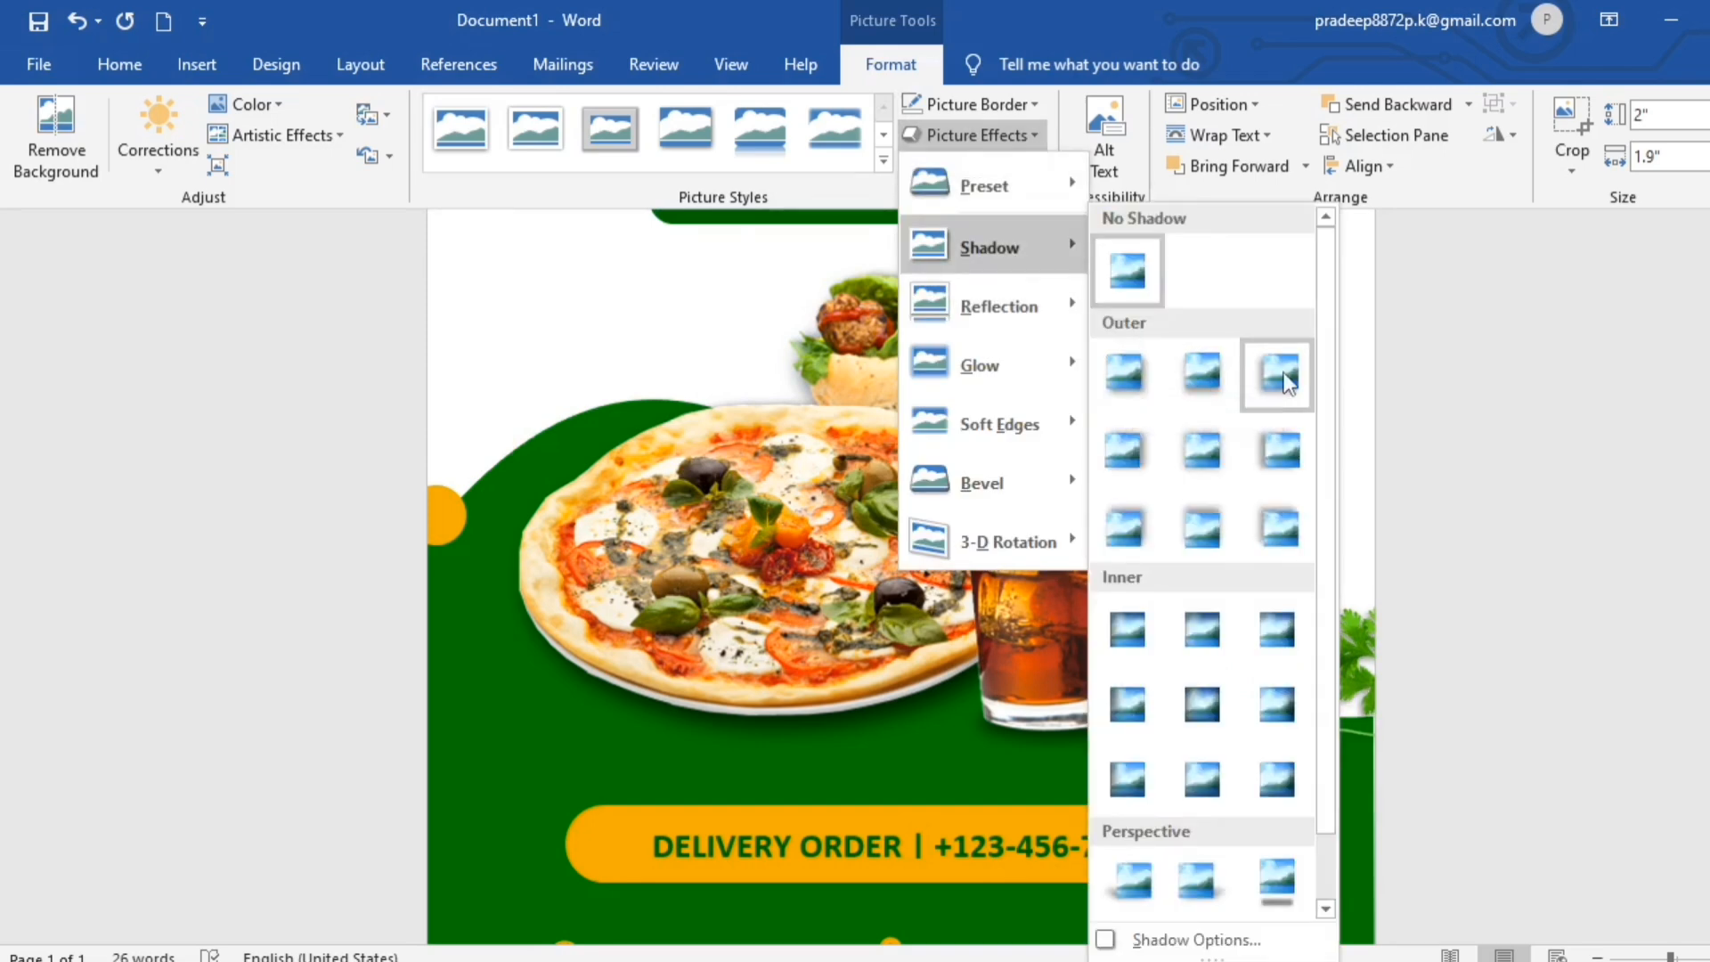
{"action": "left_click", "coordinate": [1281, 372]}
{"action": "scroll", "coordinate": [1489, 699], "scroll_direction": "up", "scroll_amount": 5}
{"action": "left_click", "coordinate": [1488, 698]}
- Examine the layout of the whole finished poster page
{"action": "scroll", "coordinate": [1489, 699], "scroll_direction": "down", "scroll_amount": 6}
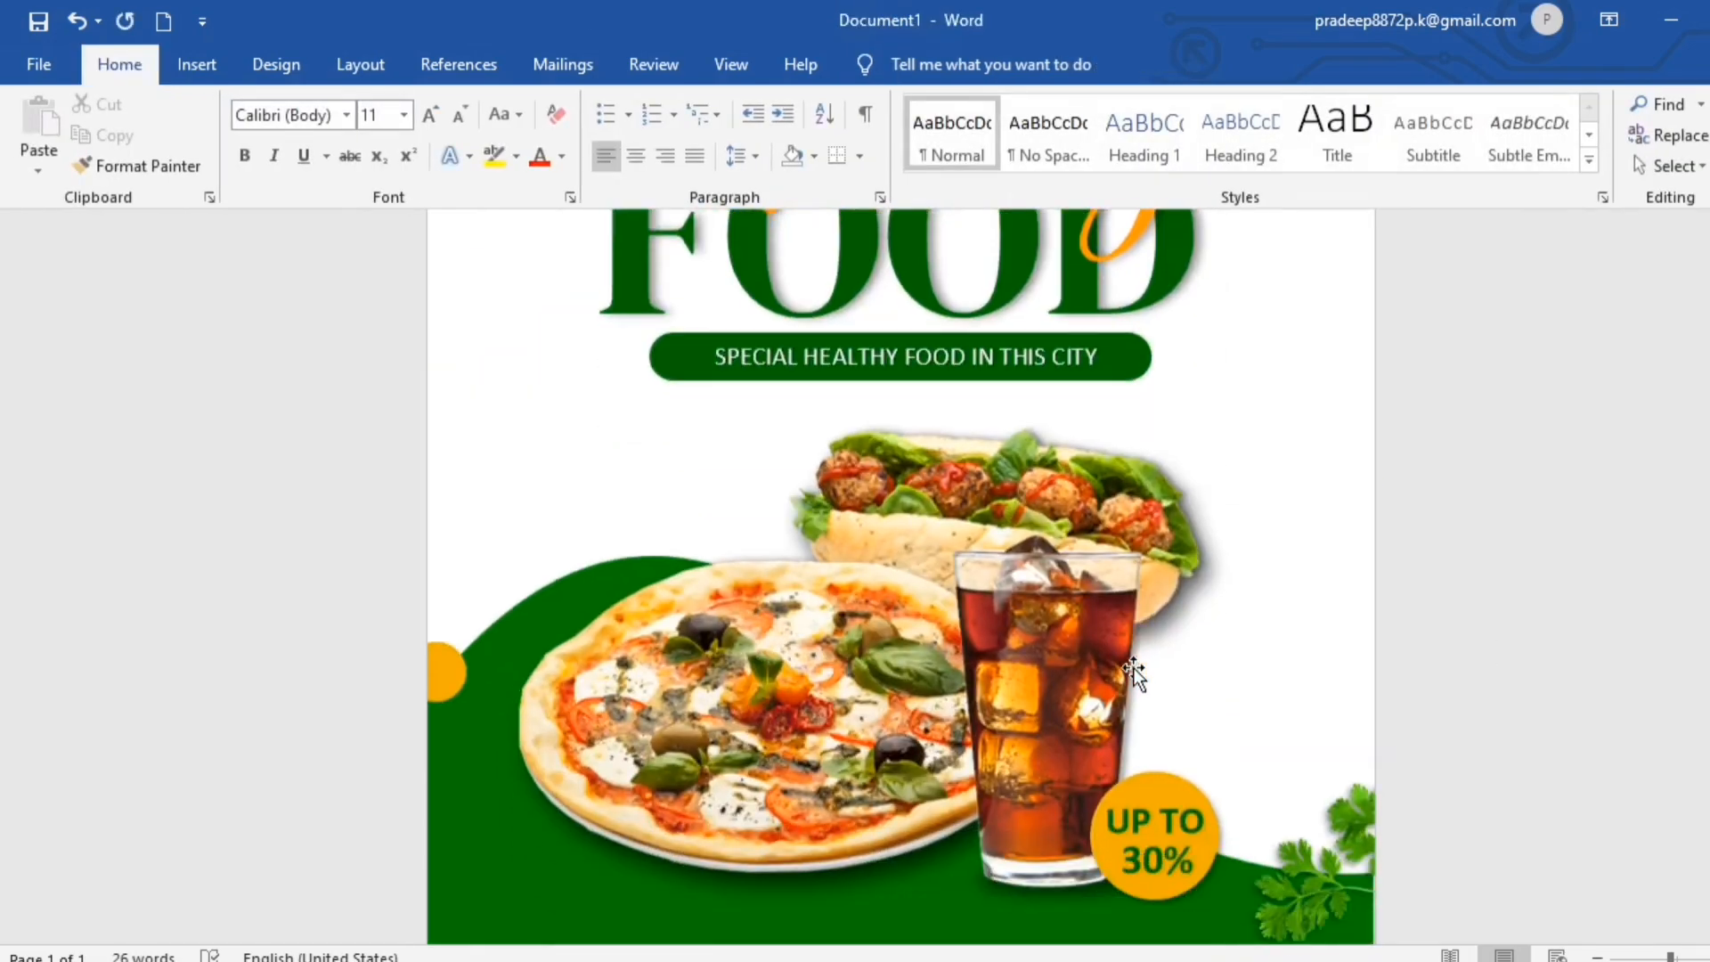
{"action": "scroll", "coordinate": [1133, 670], "scroll_direction": "down", "scroll_amount": 4}
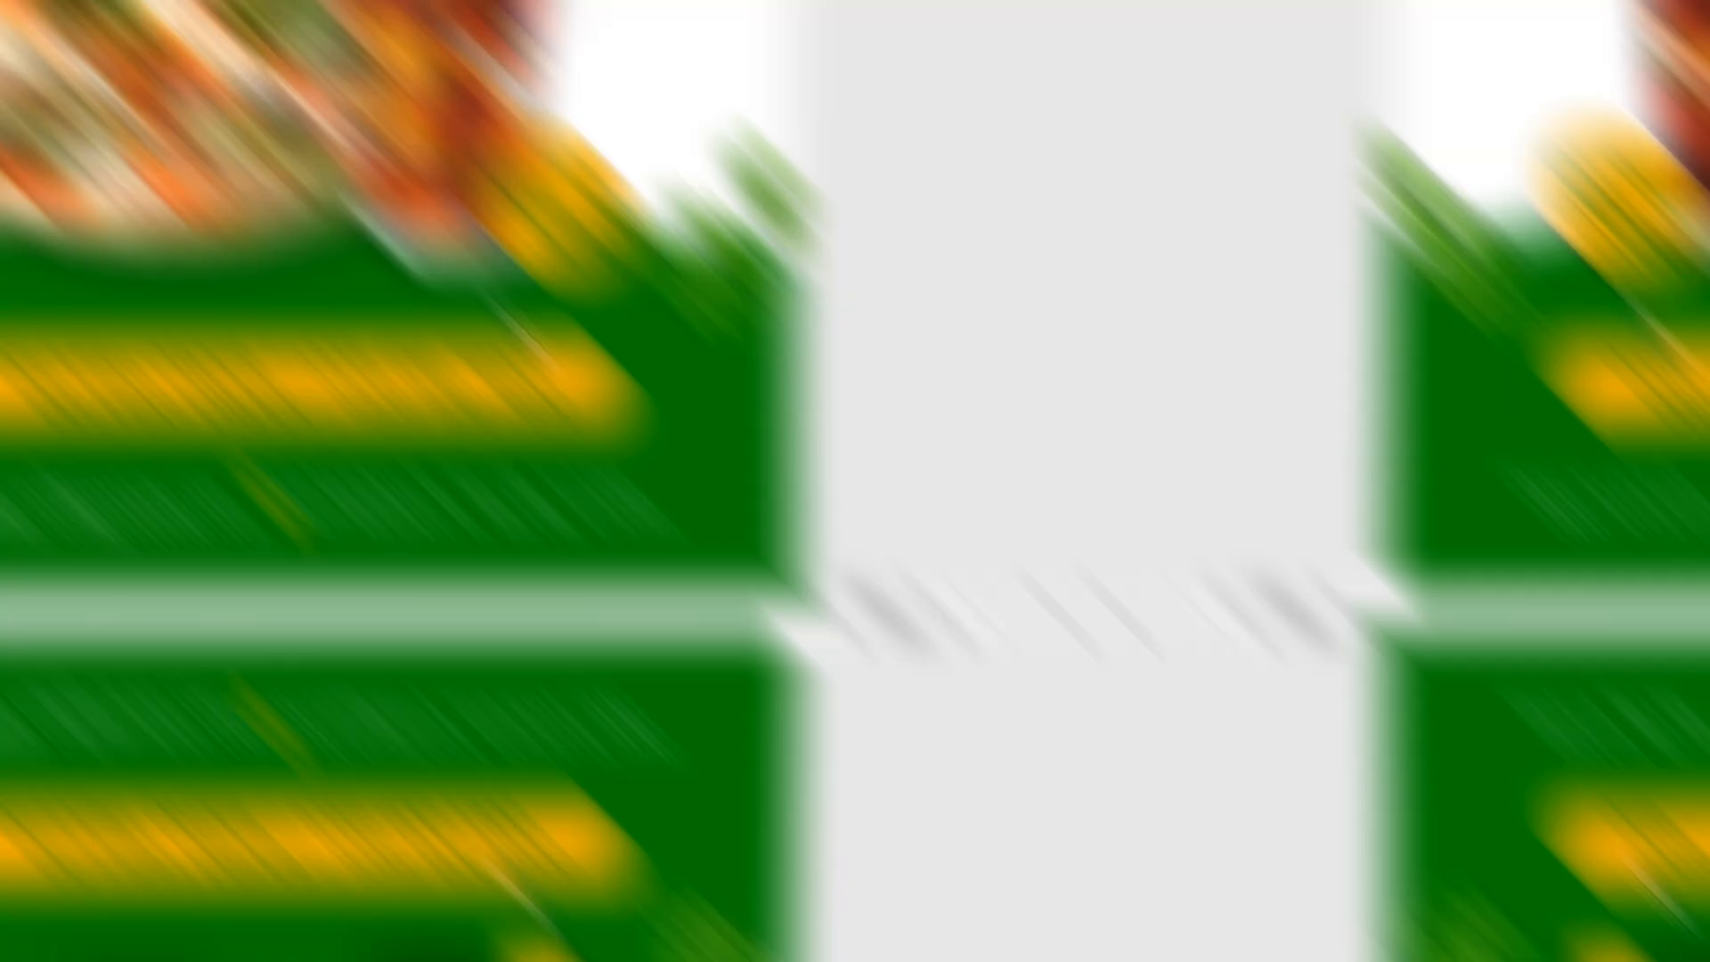
{"action": "scroll", "coordinate": [1141, 684], "scroll_direction": "down", "scroll_amount": 4}
{"action": "scroll", "coordinate": [1147, 684], "scroll_direction": "down", "scroll_amount": 5}
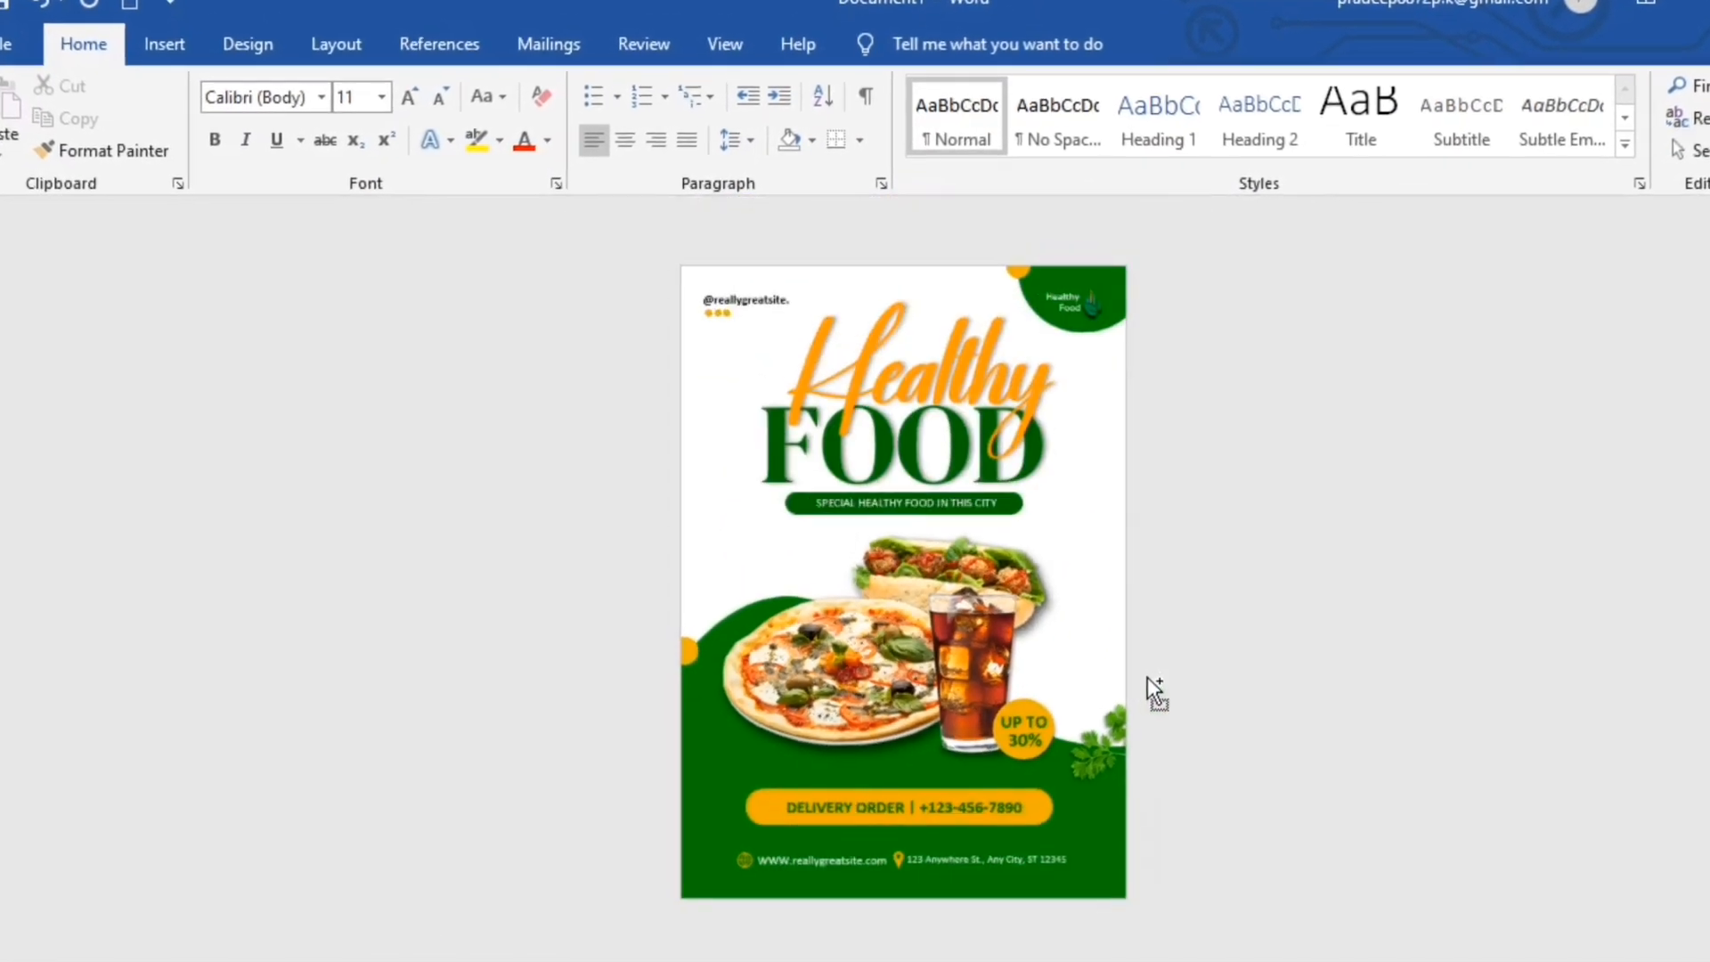
{"action": "scroll", "coordinate": [1156, 682], "scroll_direction": "up", "scroll_amount": 3}
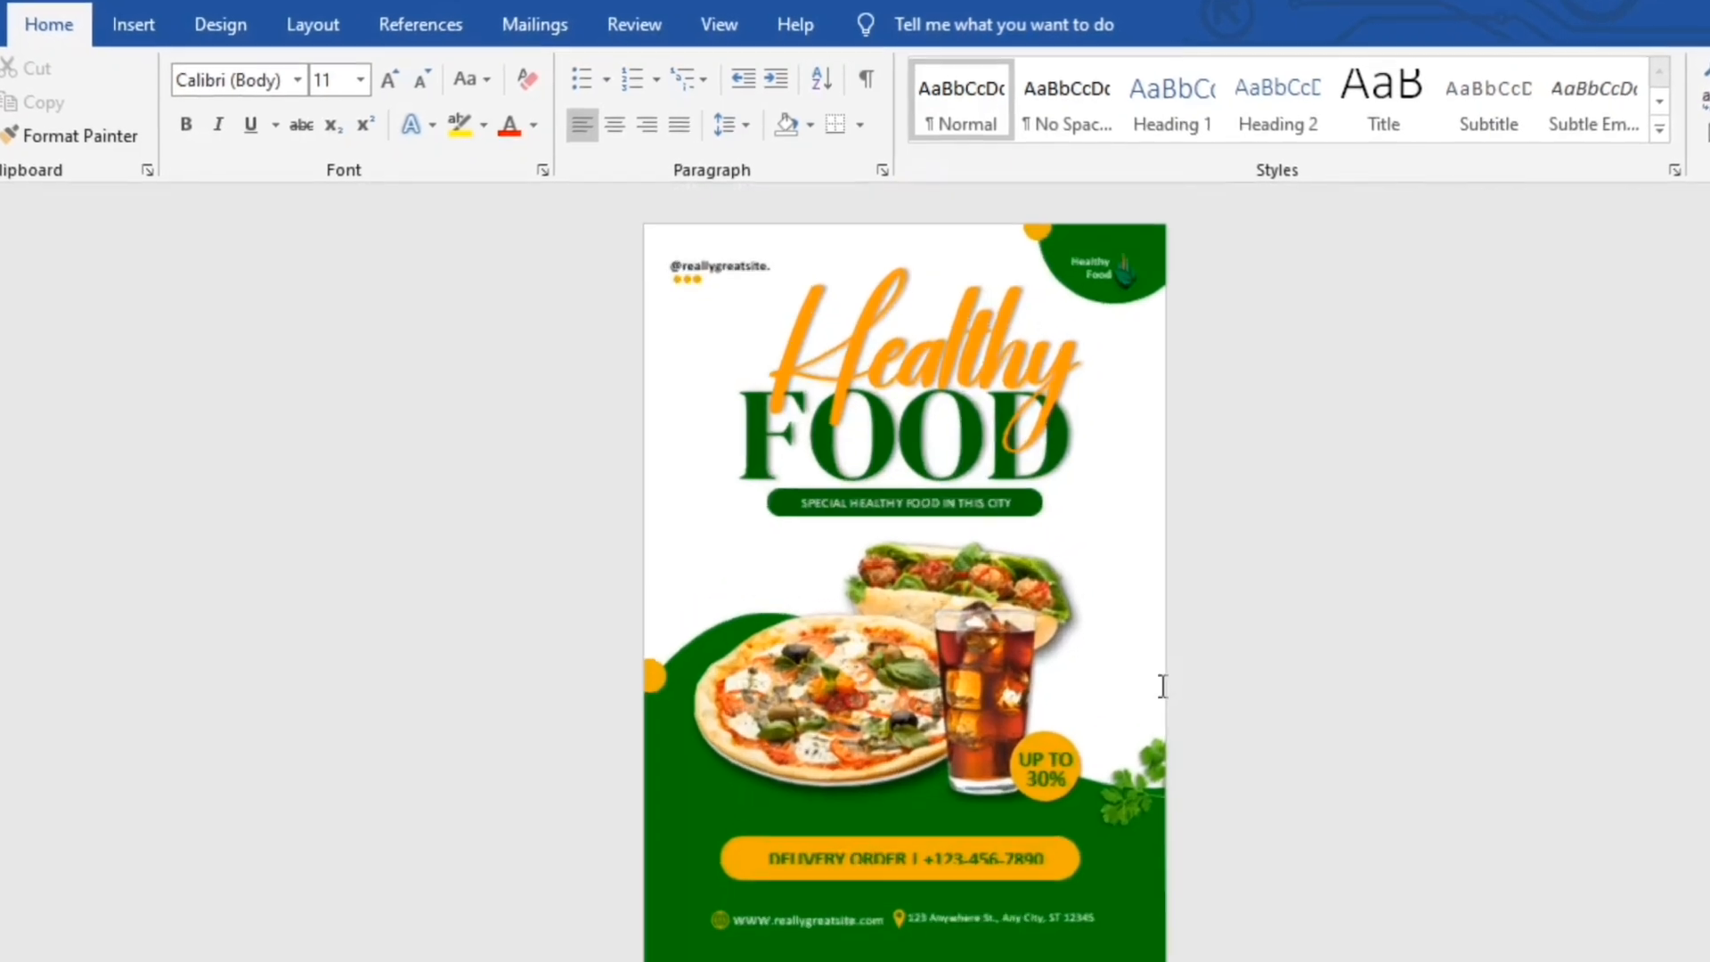
{"action": "scroll", "coordinate": [1167, 691], "scroll_direction": "down", "scroll_amount": 3}
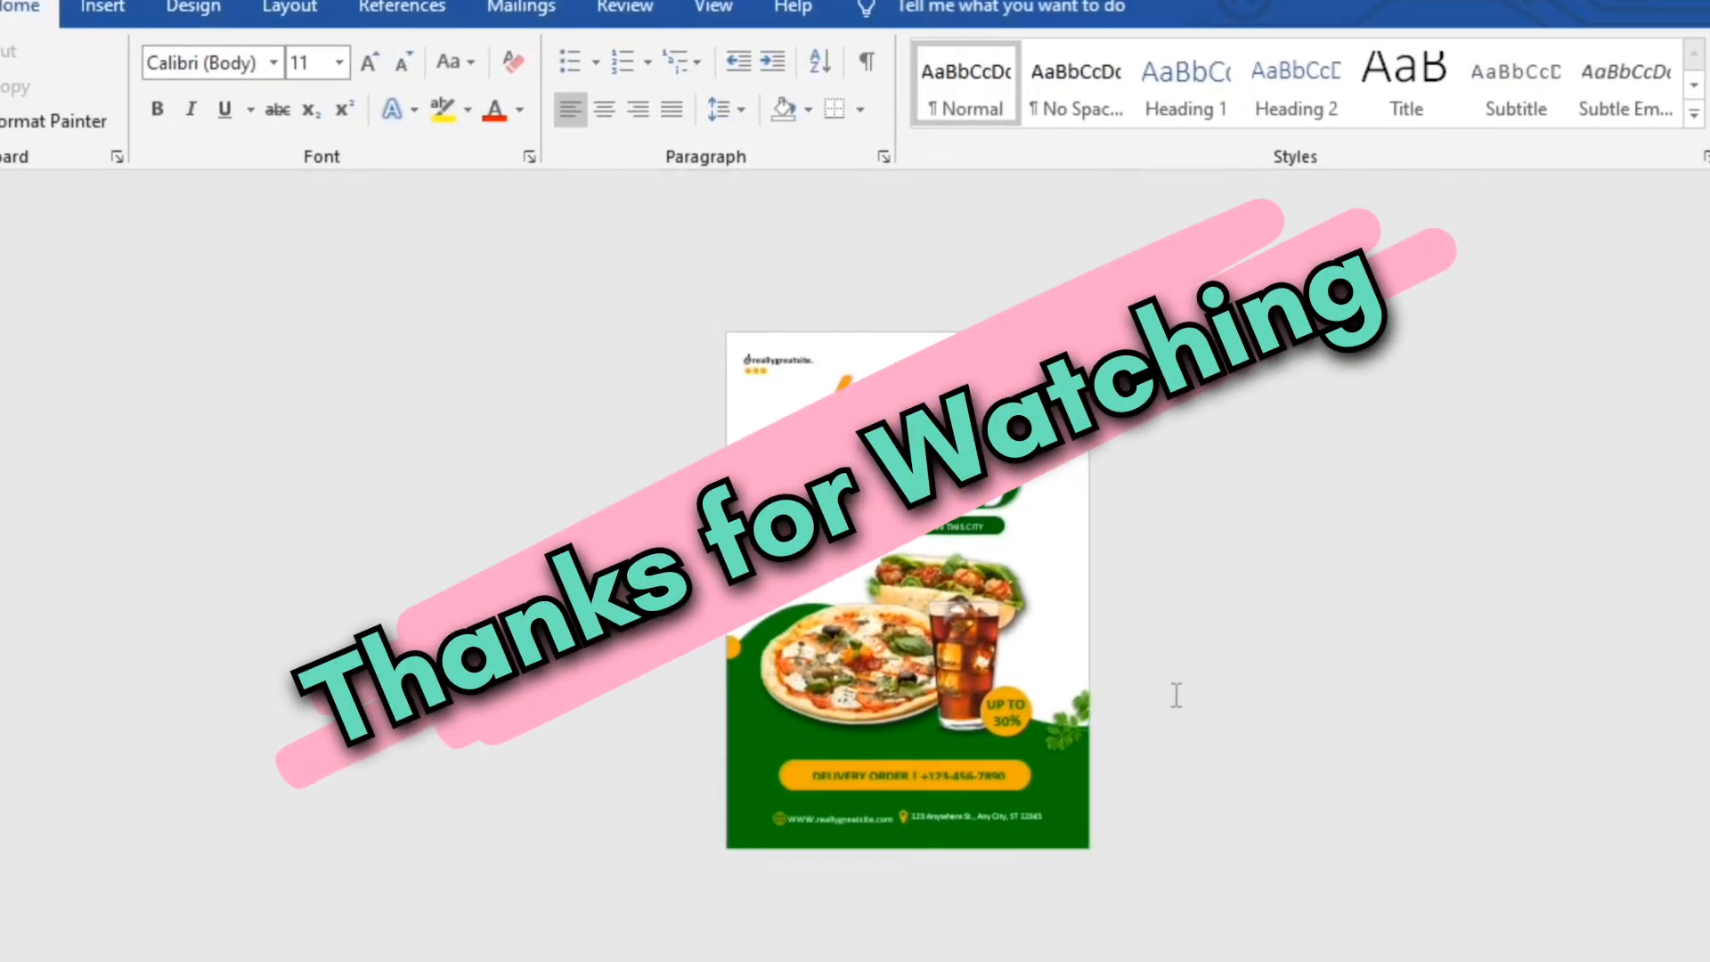